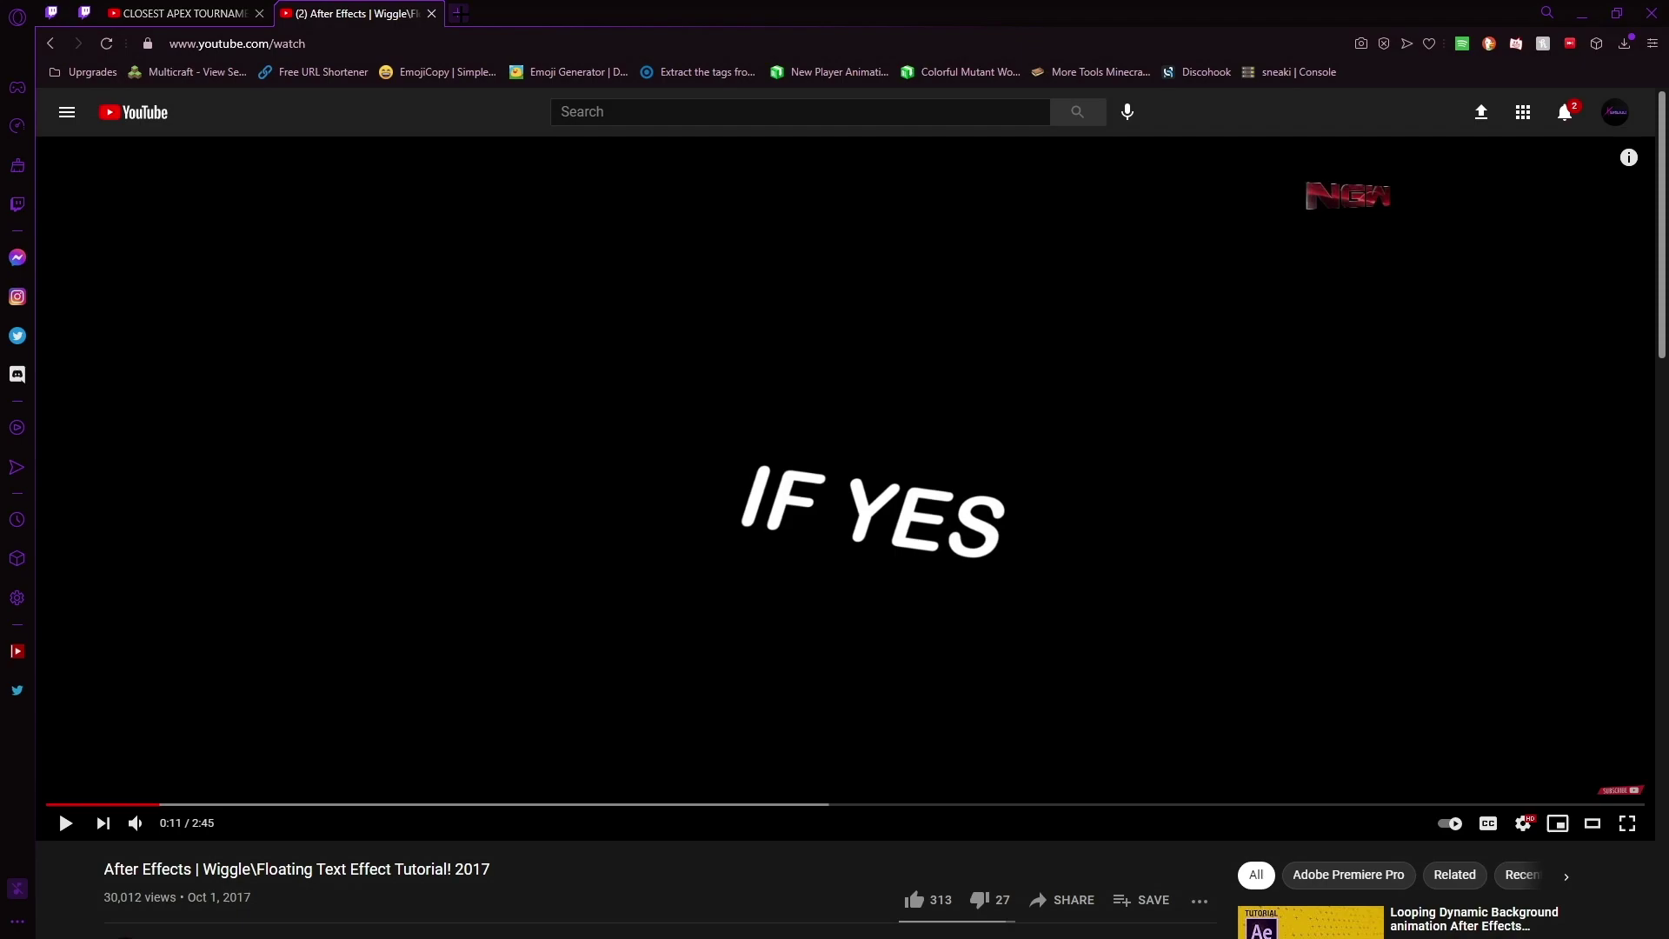
# Search Google Images for "apex legends" in a new browser tab.
pyautogui.click(458, 12)
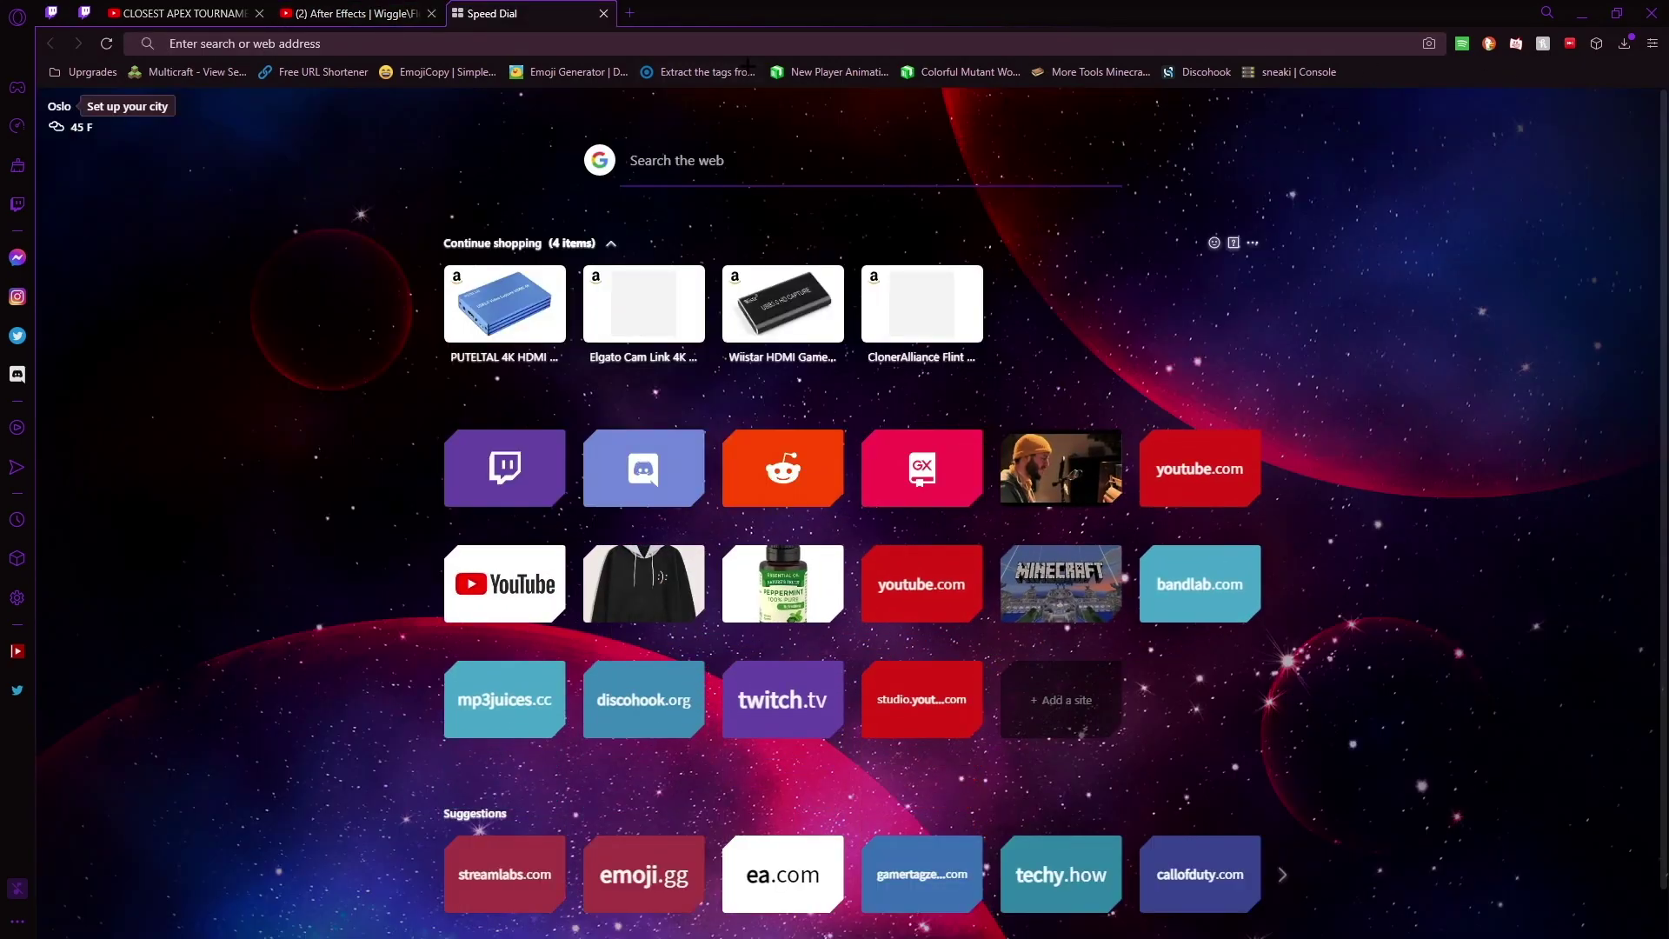
pyautogui.write('apex legends')
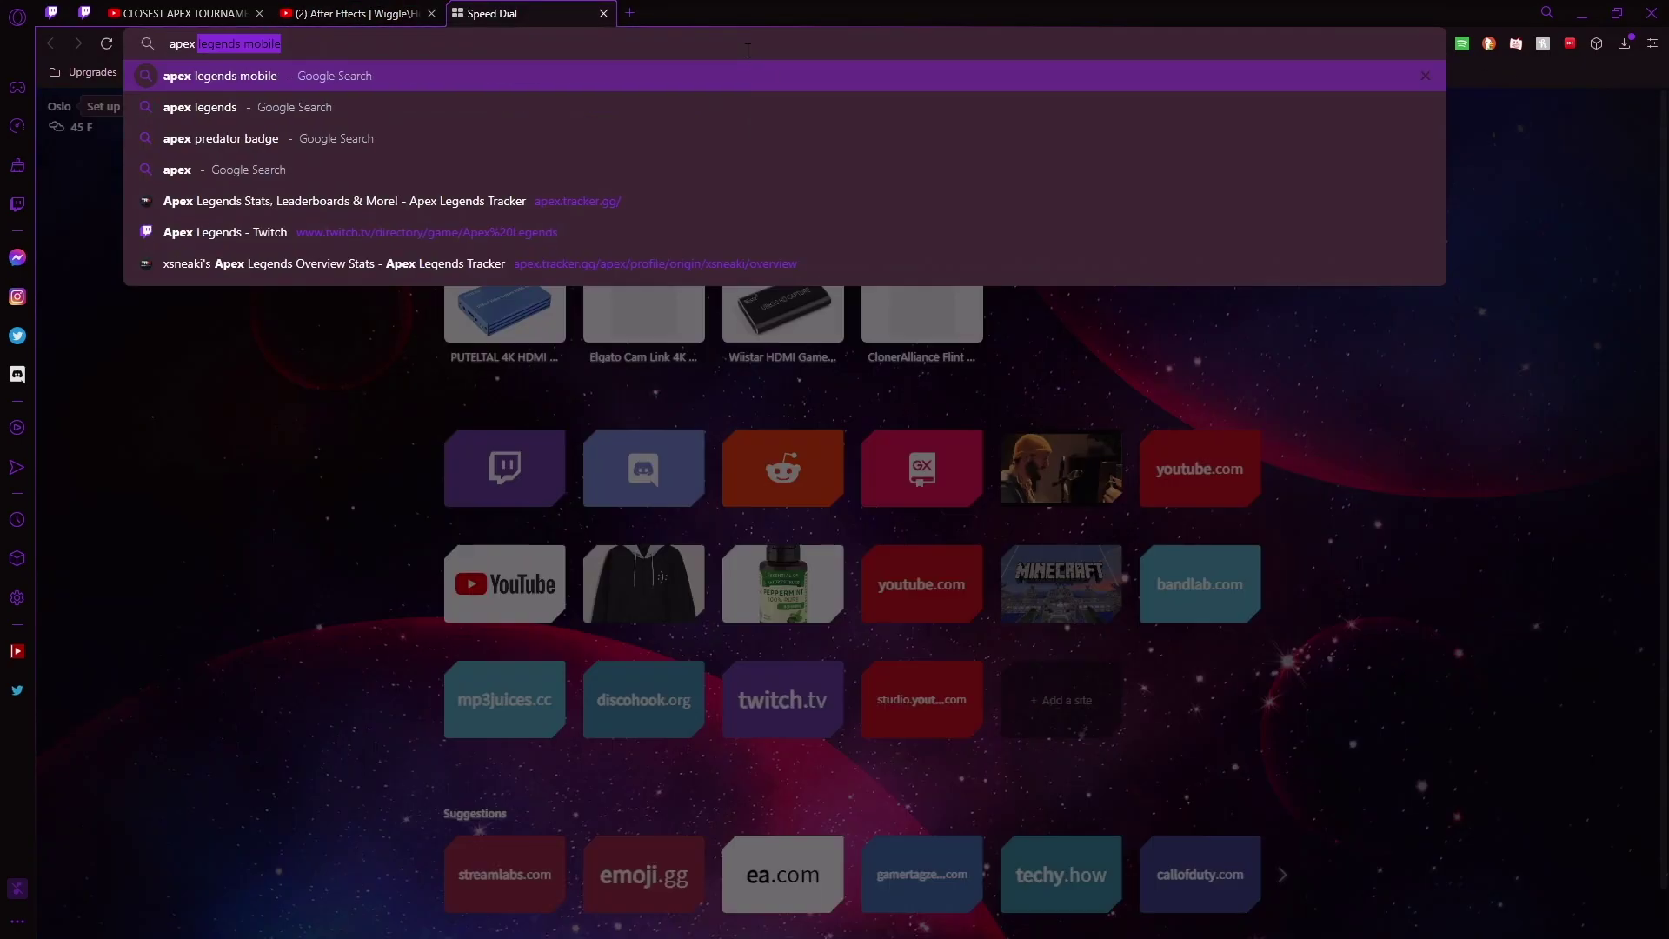
pyautogui.press('Return')
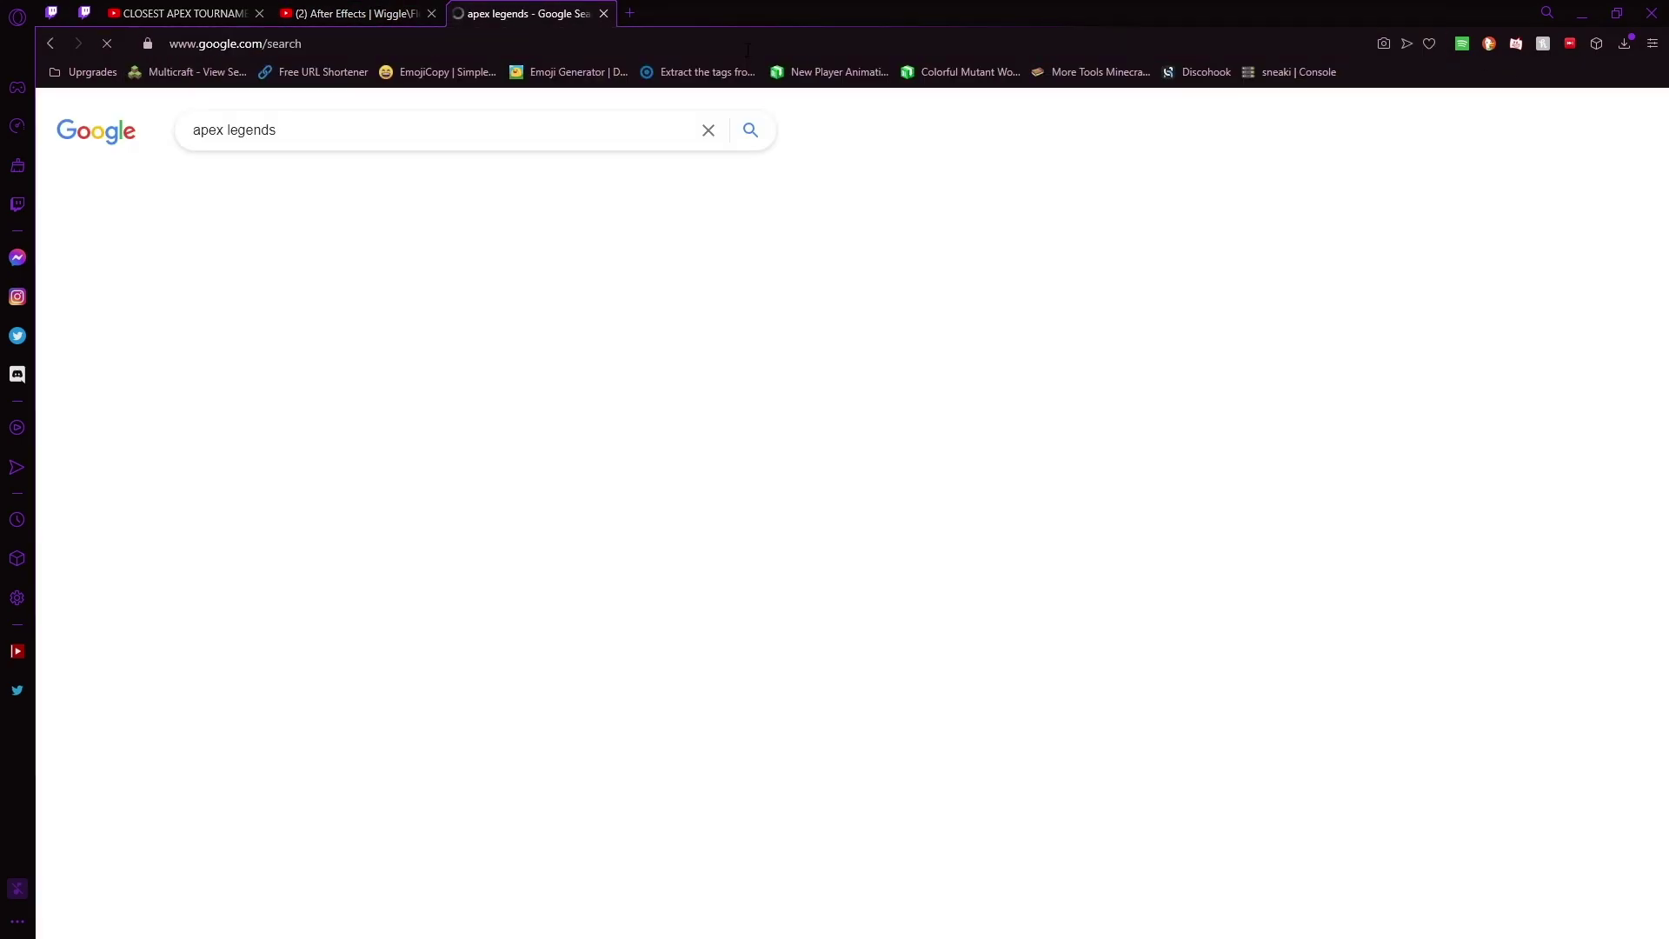
pyautogui.click(411, 186)
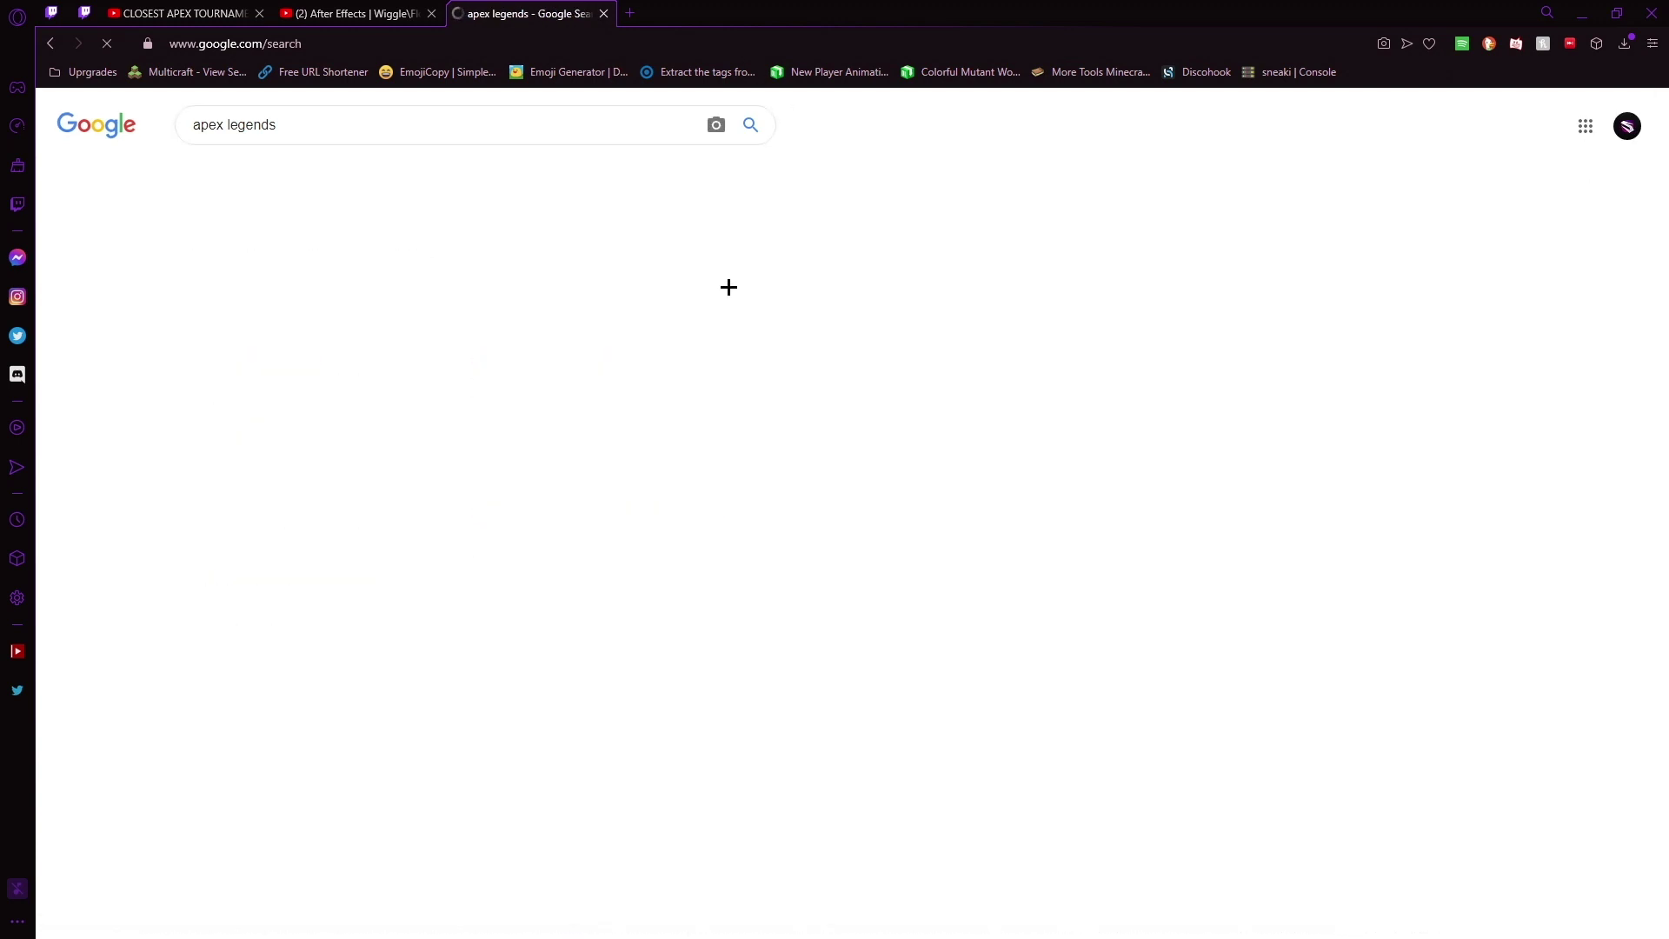
# Browse the image results and preview the Apex Legends Mobile Regional Betas gameplay image from ea.com.
pyautogui.scroll(-2, 1148, 448)
pyautogui.scroll(-6, 1143, 461)
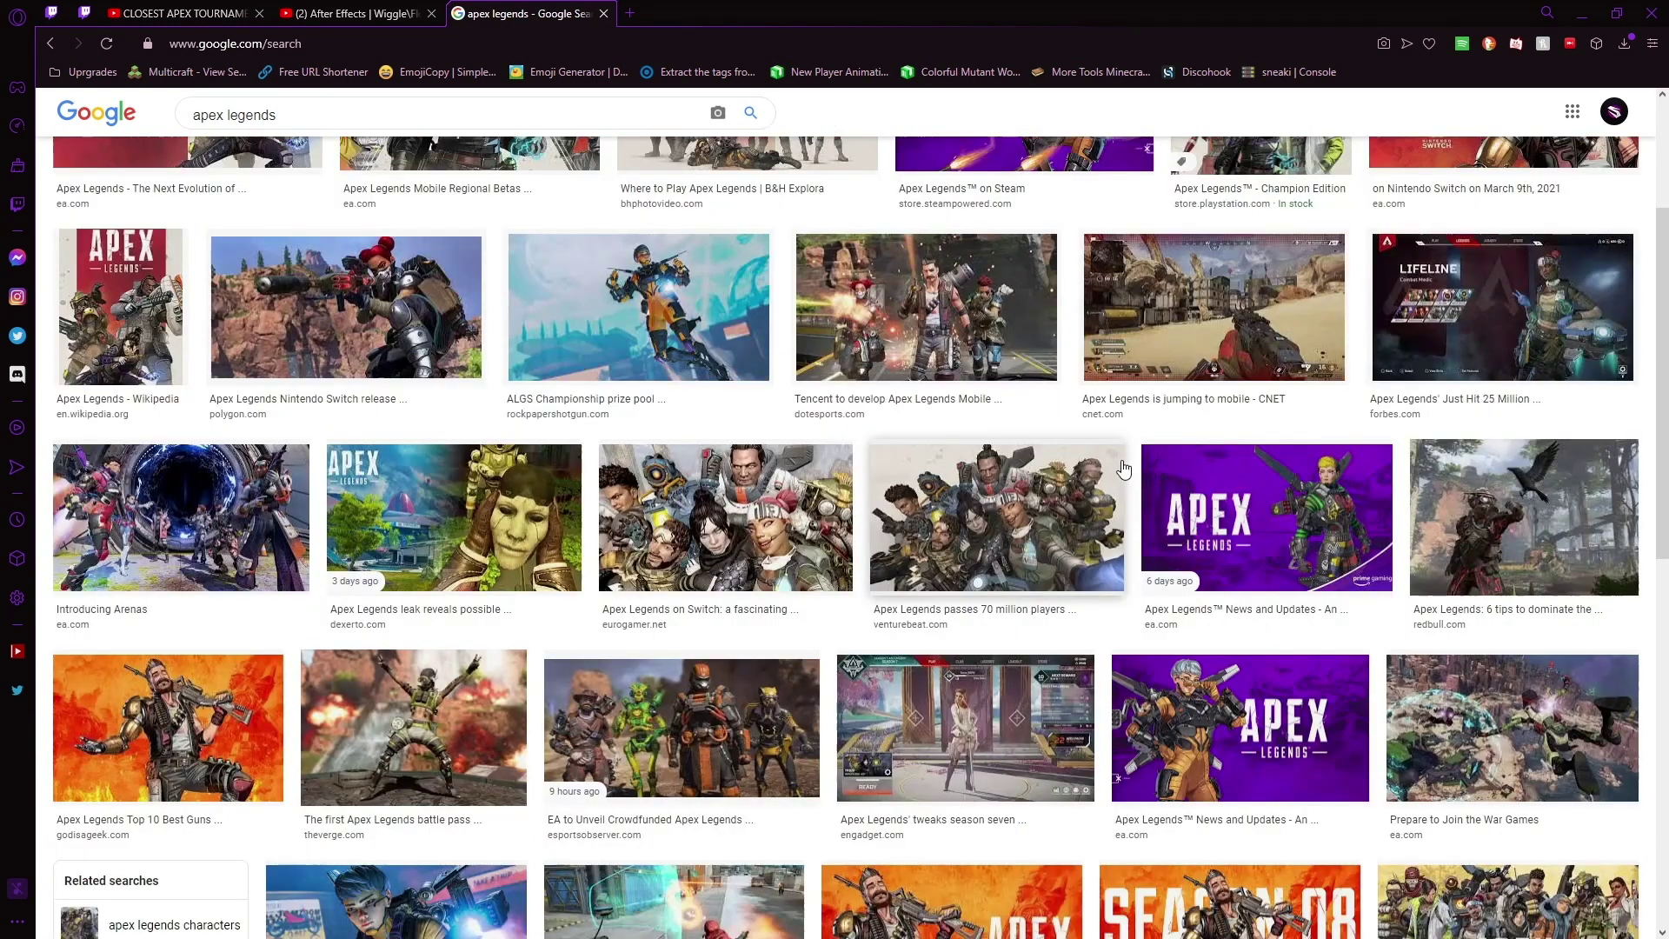
pyautogui.scroll(-6, 490, 489)
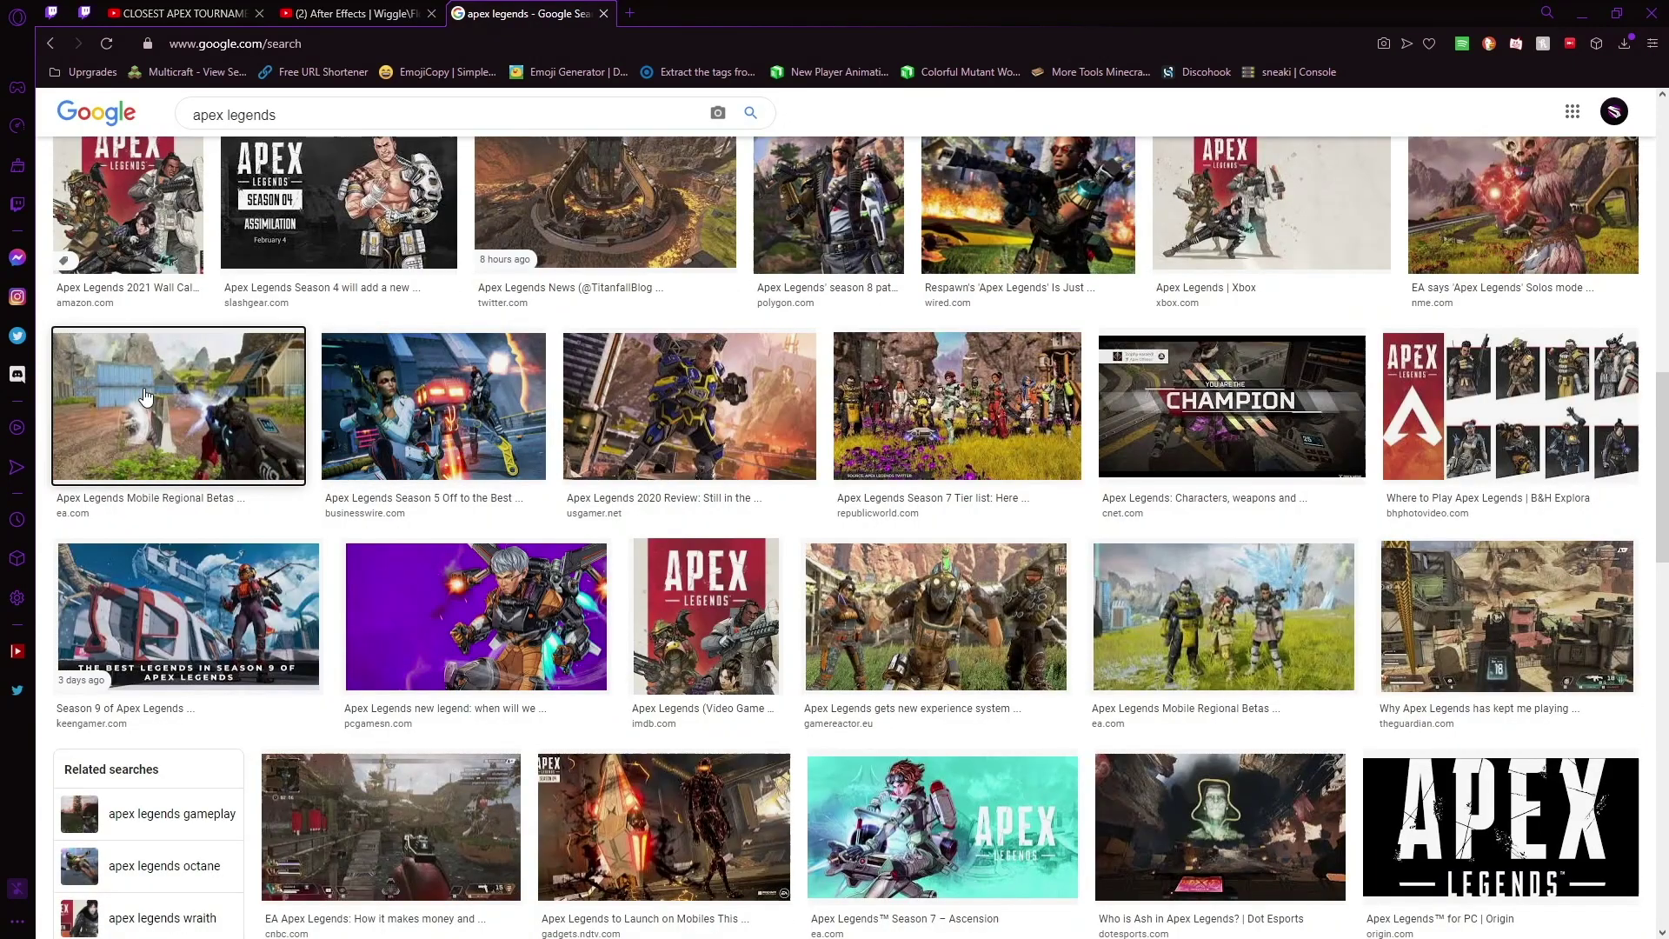
pyautogui.click(269, 477)
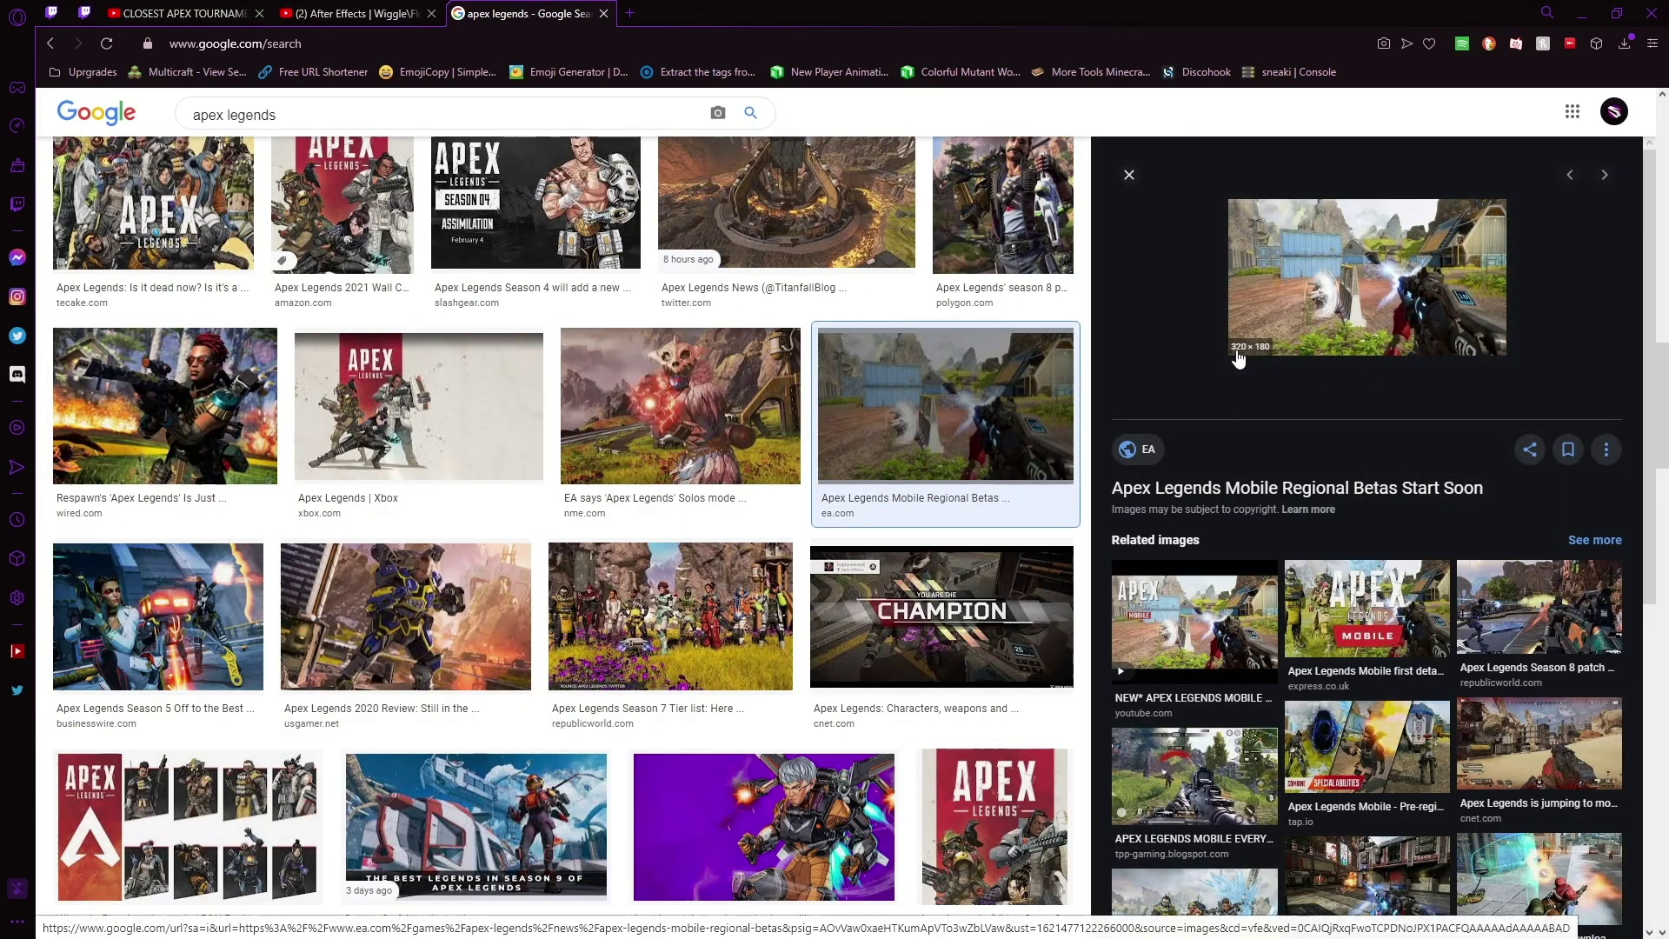
# Run a reverse image search with the previewed gameplay image and list all available sizes of it.
pyautogui.moveTo(1235, 359); pyautogui.dragTo(1256, 348)
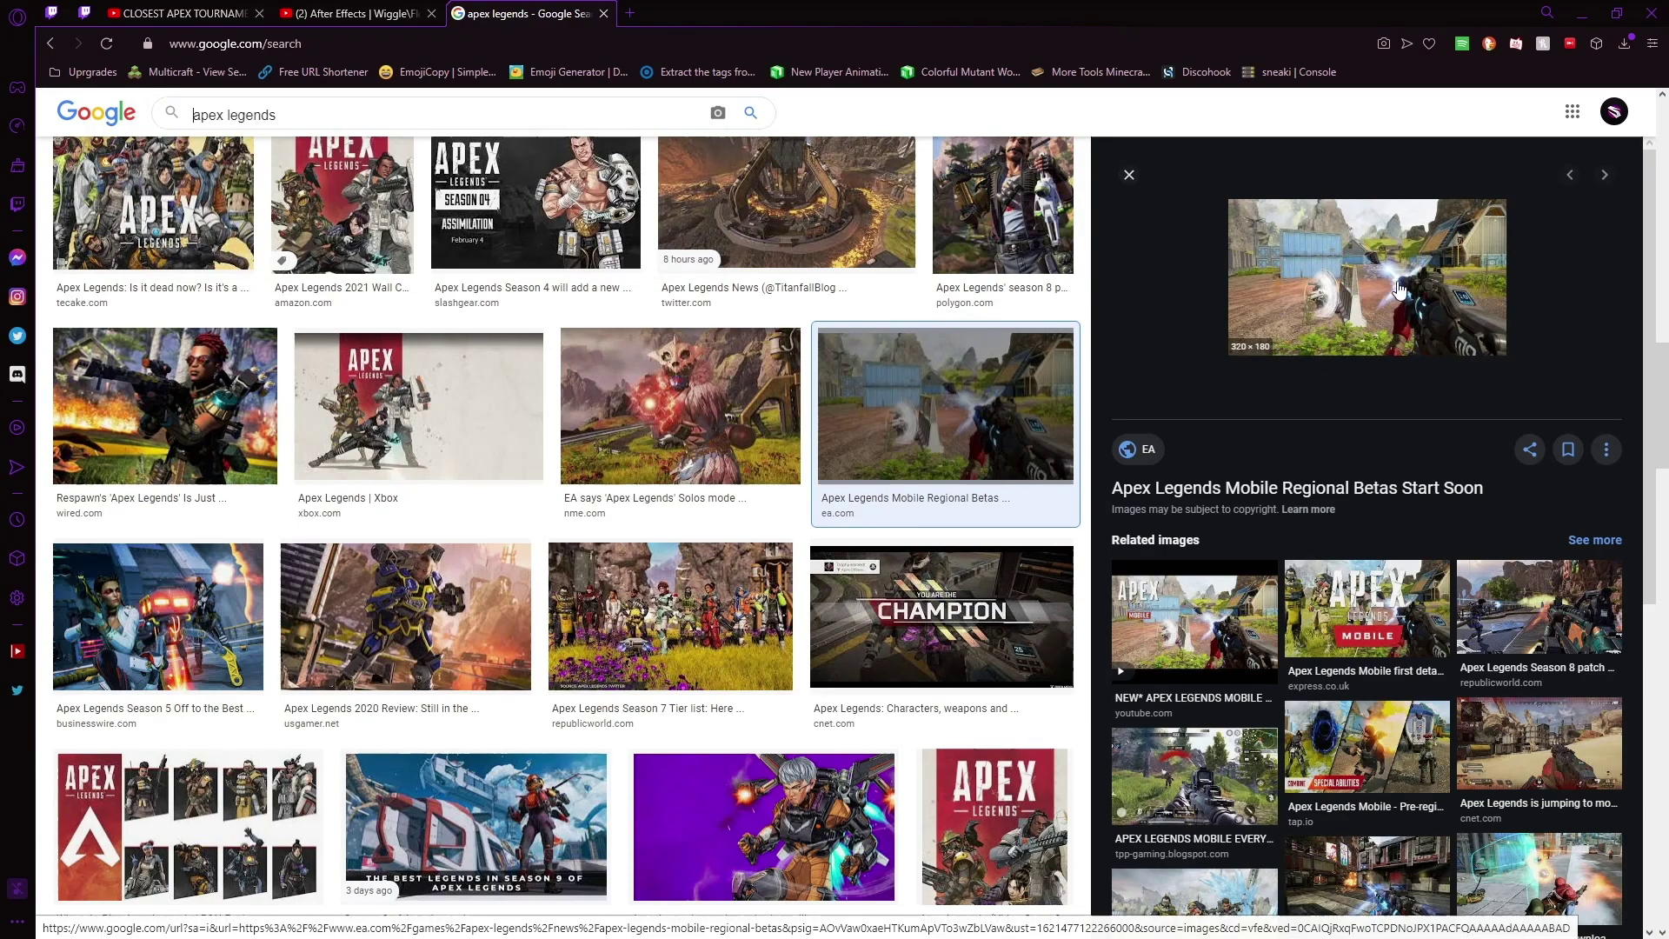
pyautogui.moveTo(1391, 280); pyautogui.dragTo(250, 133)
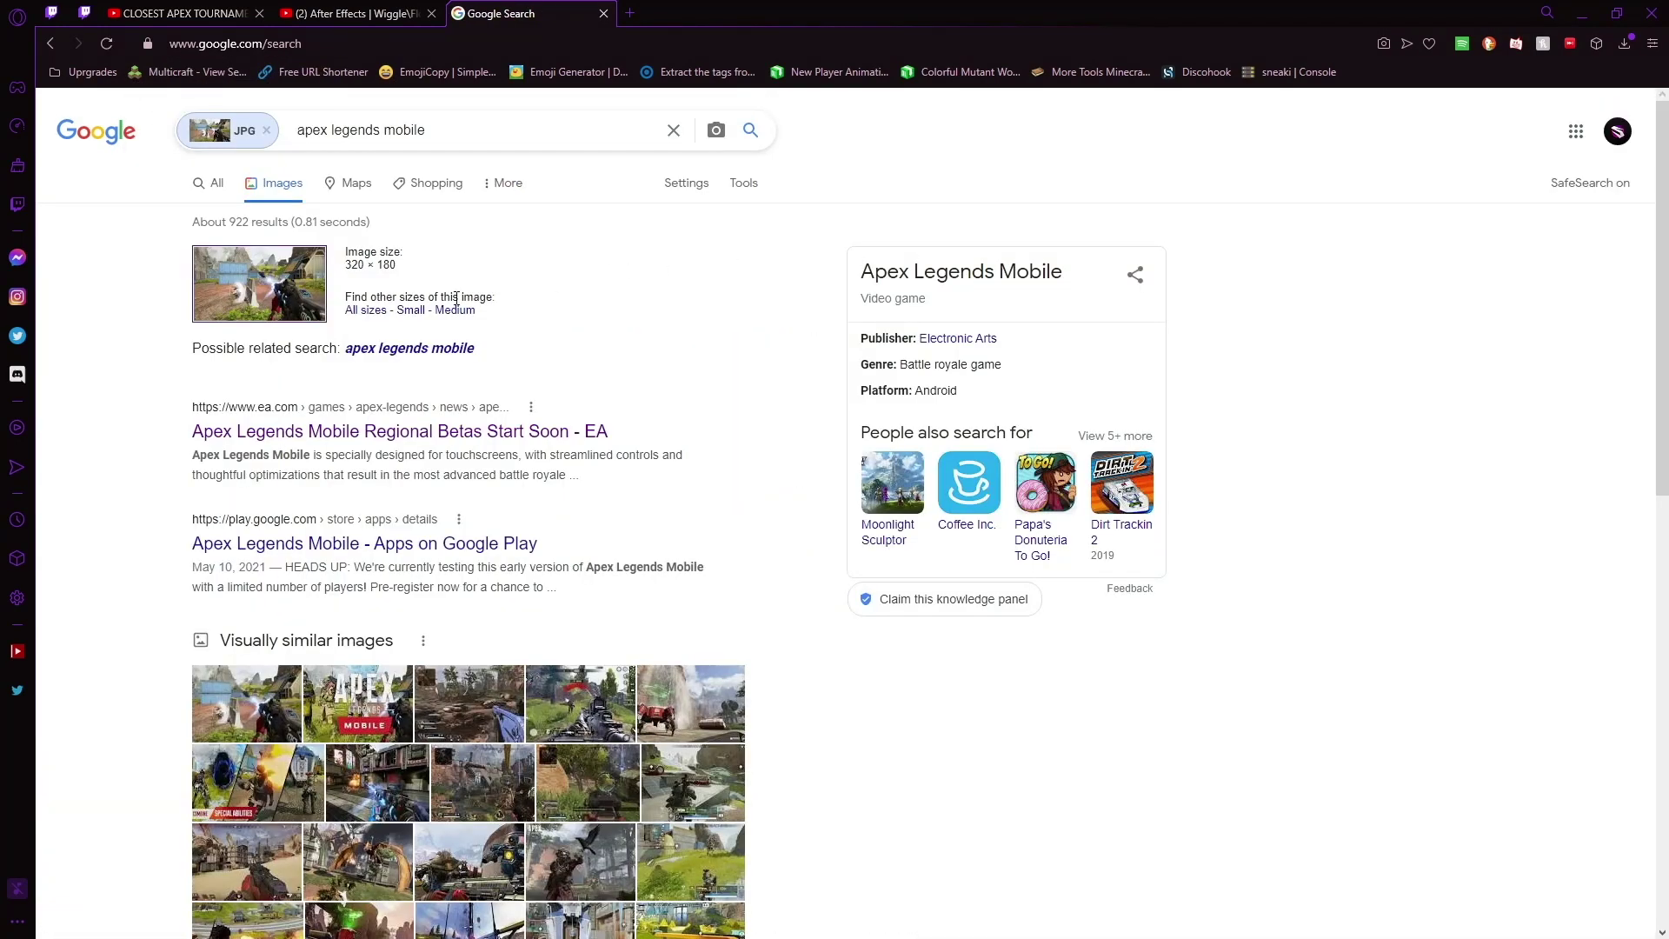
pyautogui.click(391, 334)
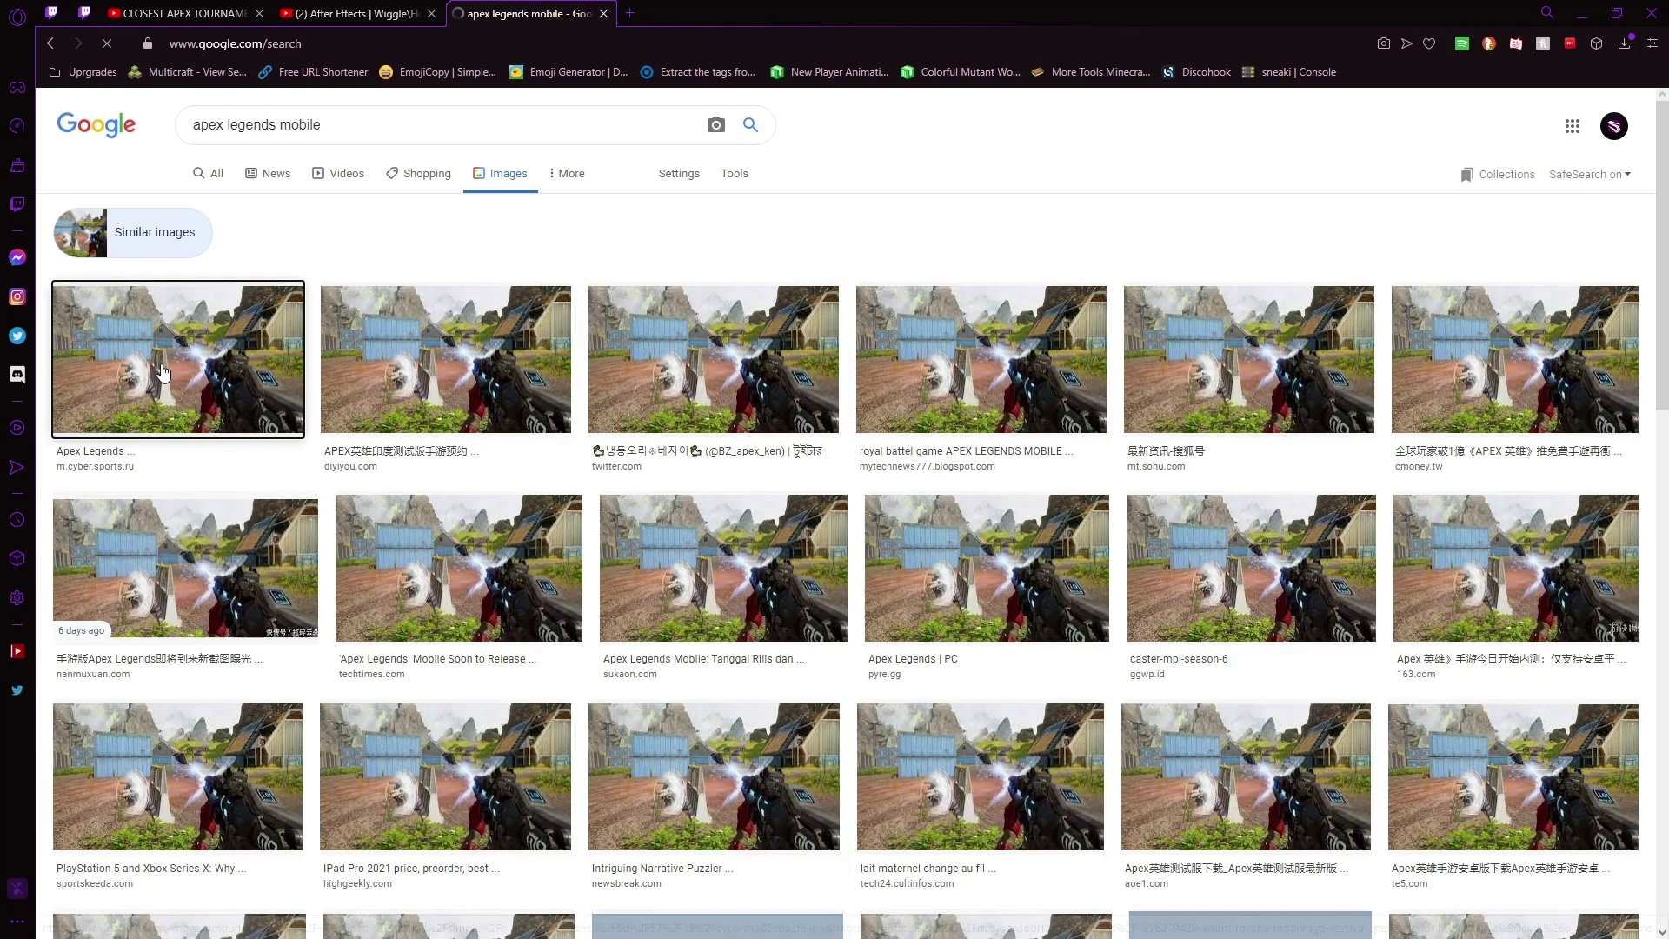
# Preview the first similar image, the 1456 × 819 version from m.cyber.sports.ru, and copy it to the clipboard.
pyautogui.click(178, 365)
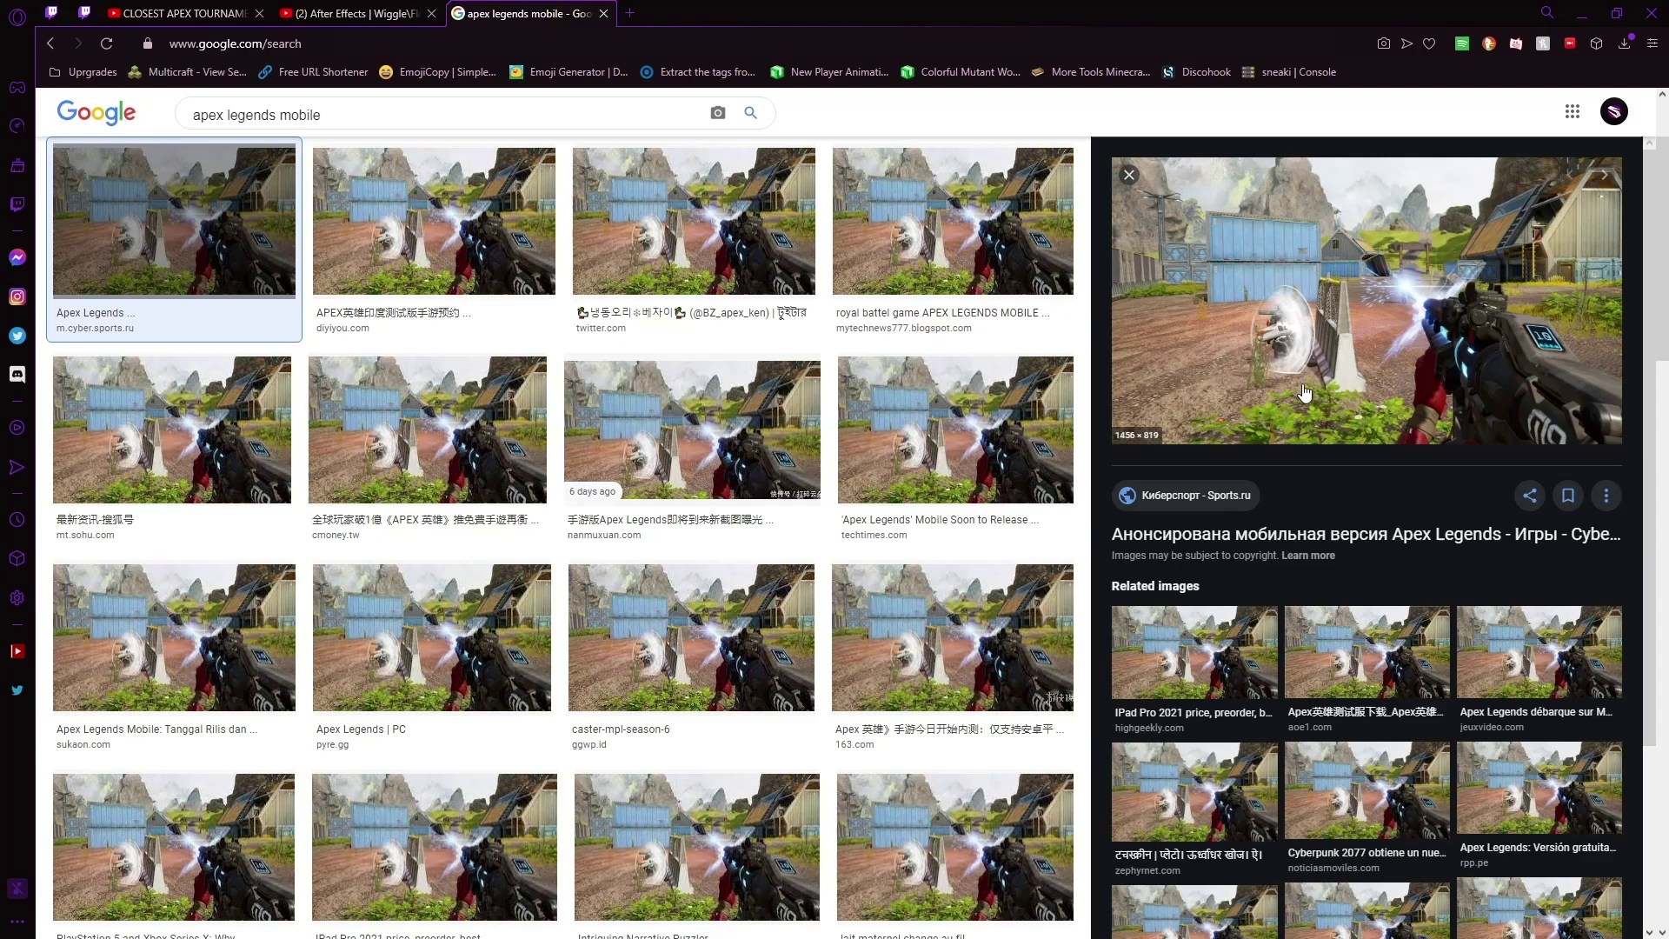
pyautogui.rightClick(1338, 311)
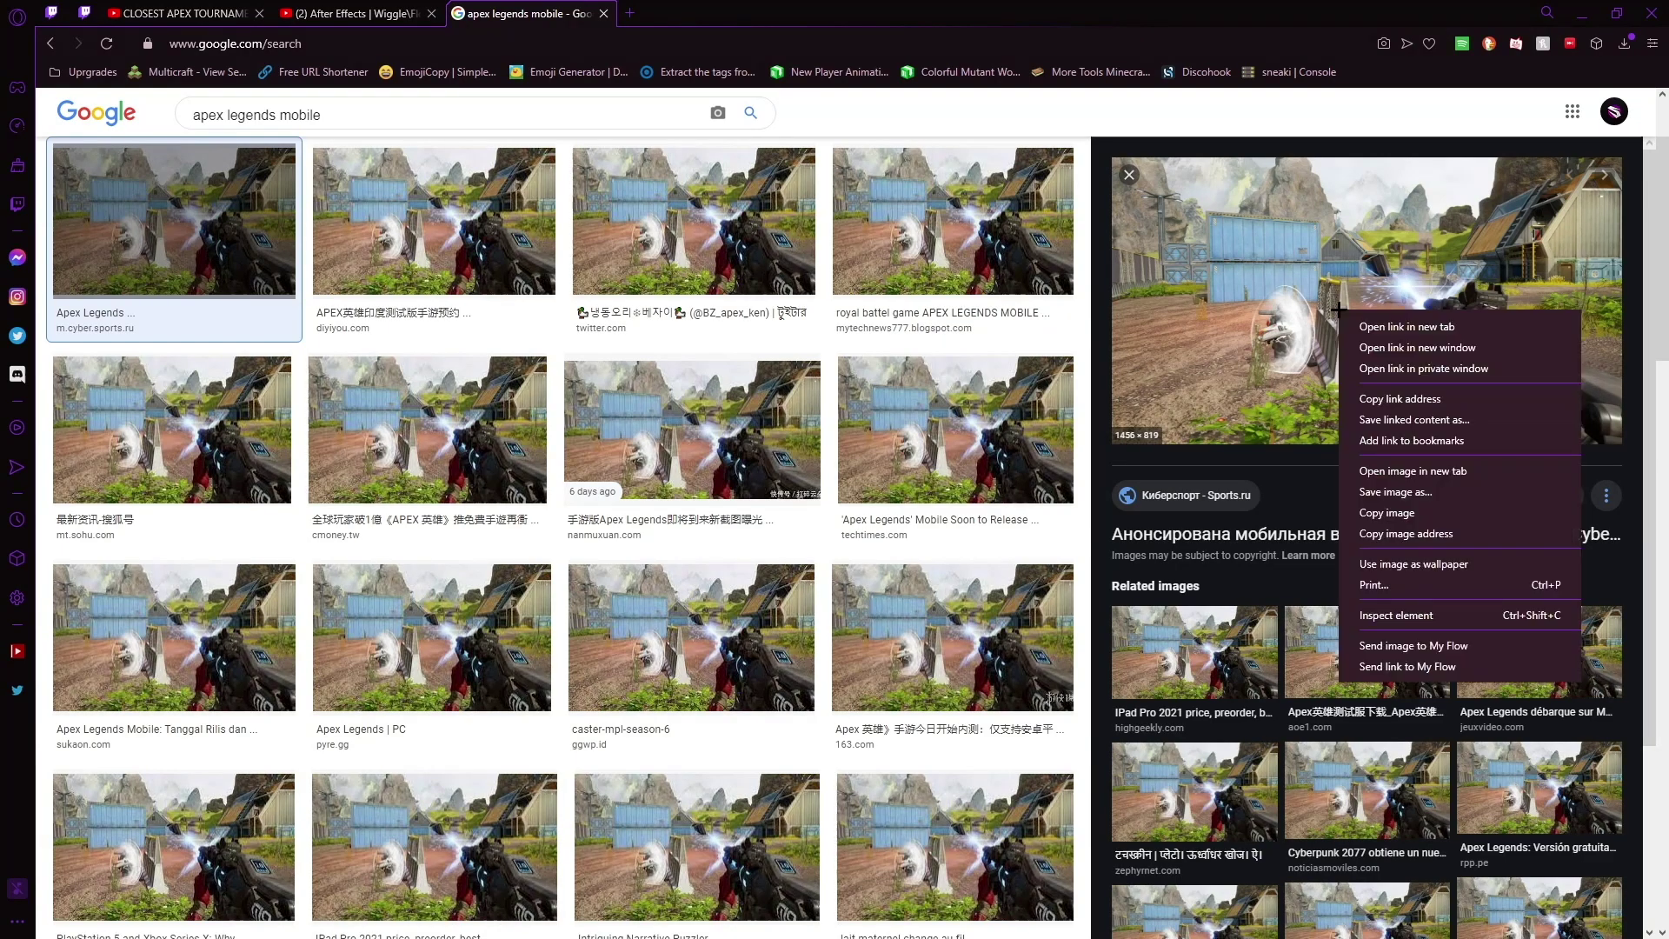
pyautogui.click(1419, 513)
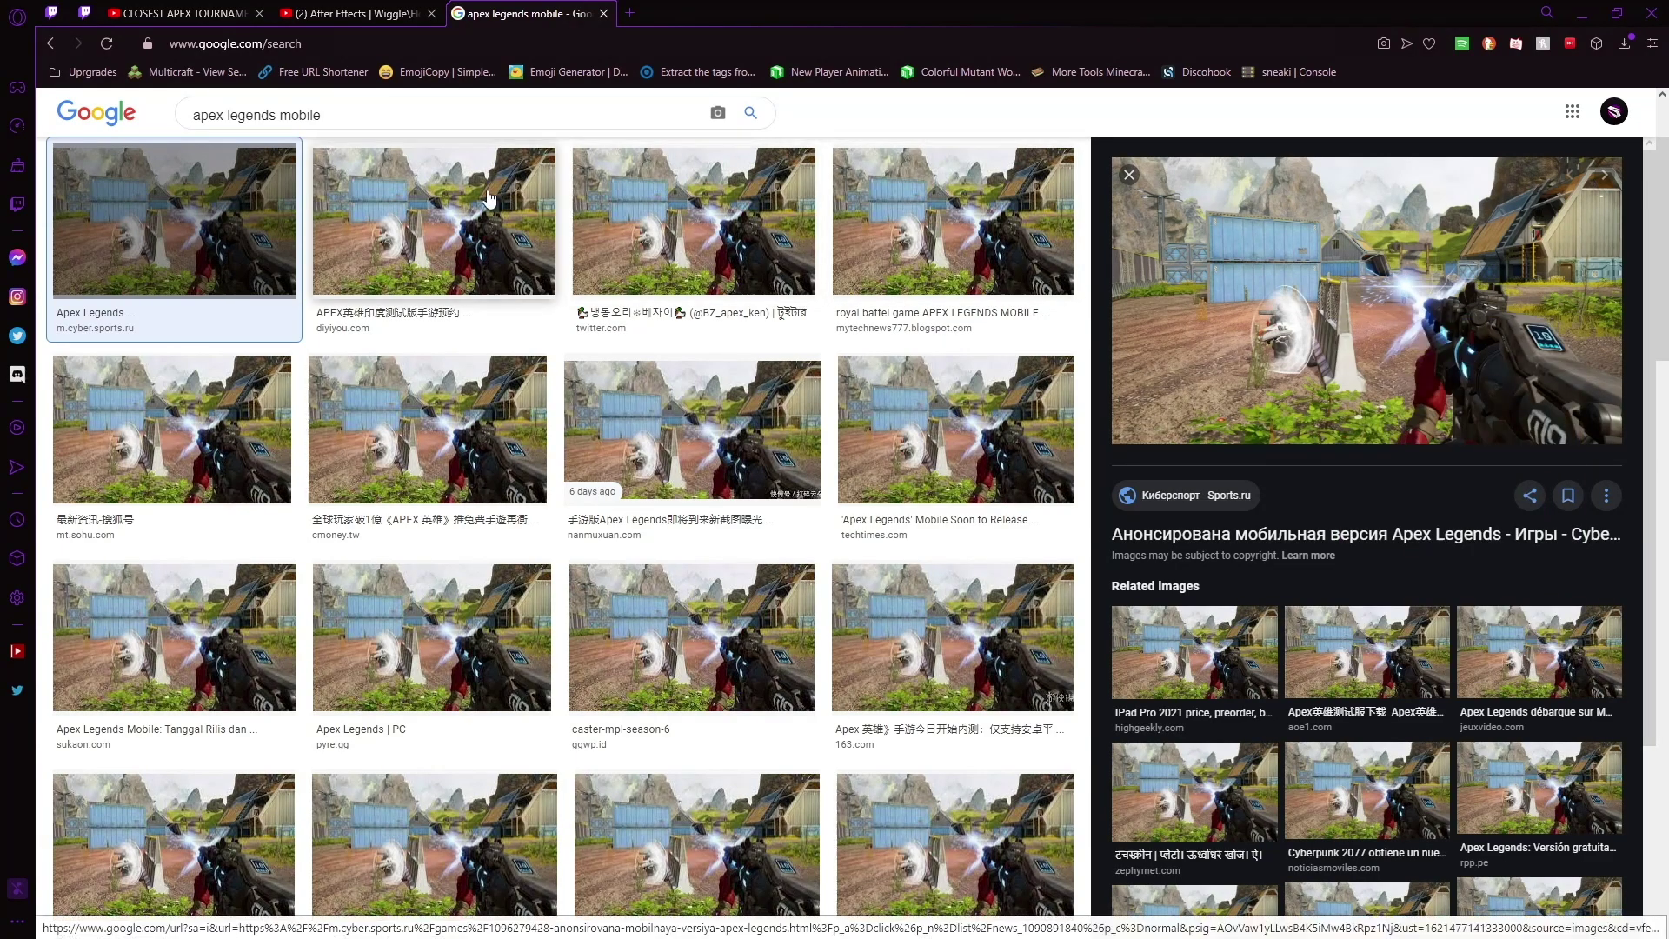
# Search Google Images for "arrow", then refine the query to "arrow png".
pyautogui.moveTo(320, 115); pyautogui.dragTo(178, 108)
pyautogui.write('arrow')
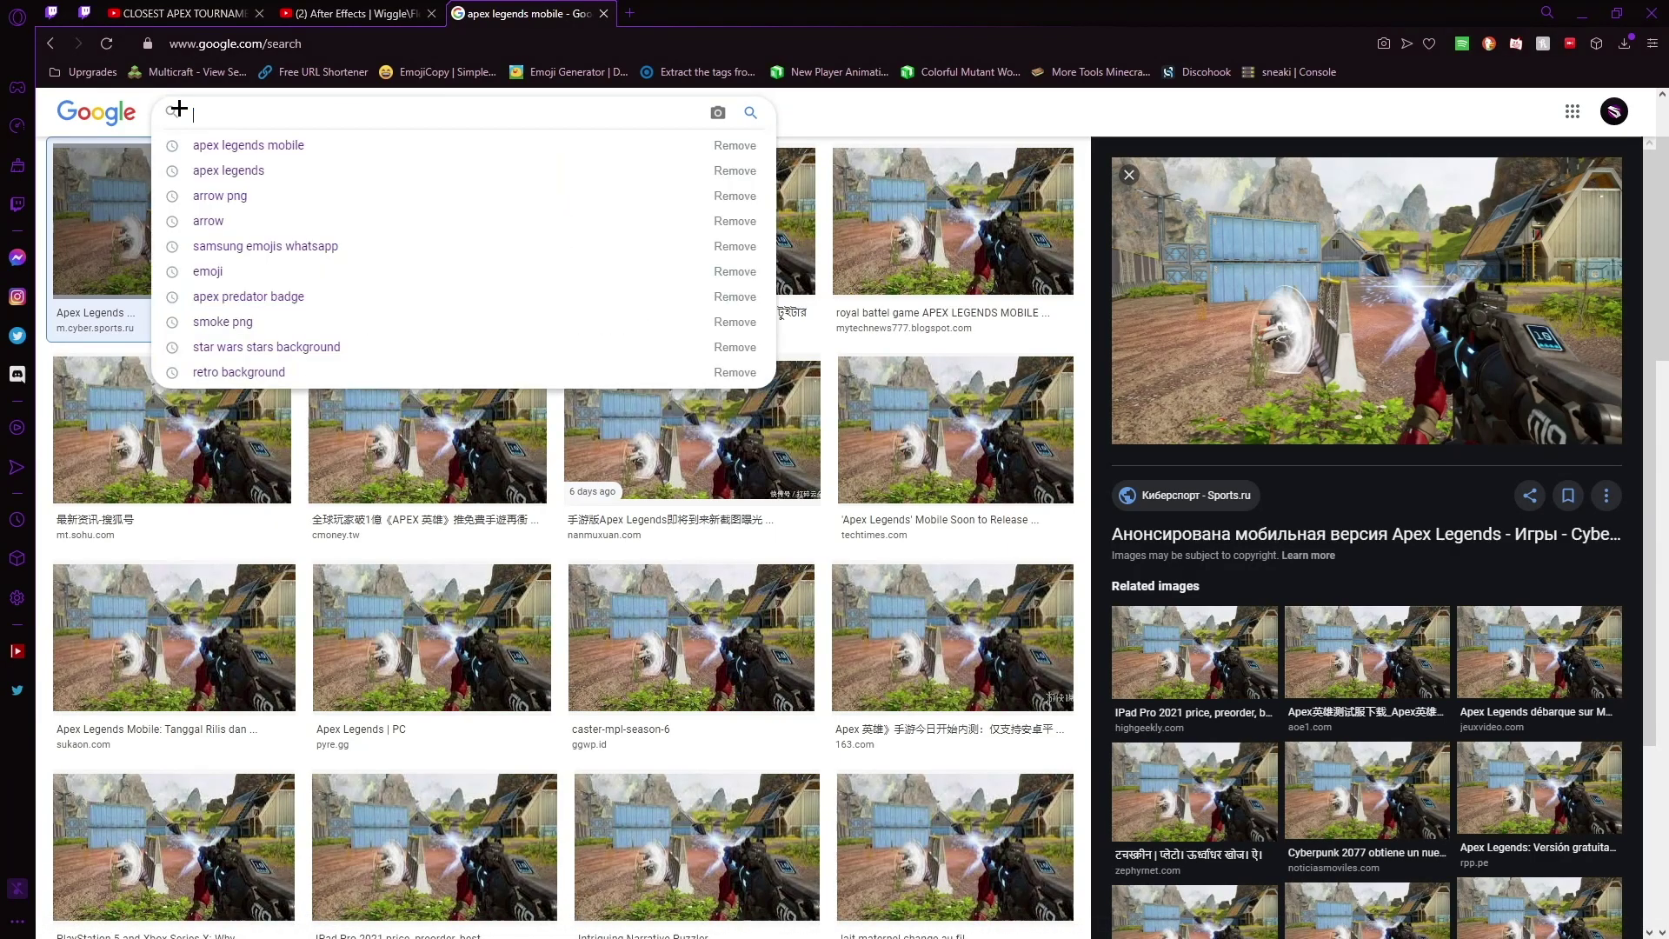
pyautogui.press('Return')
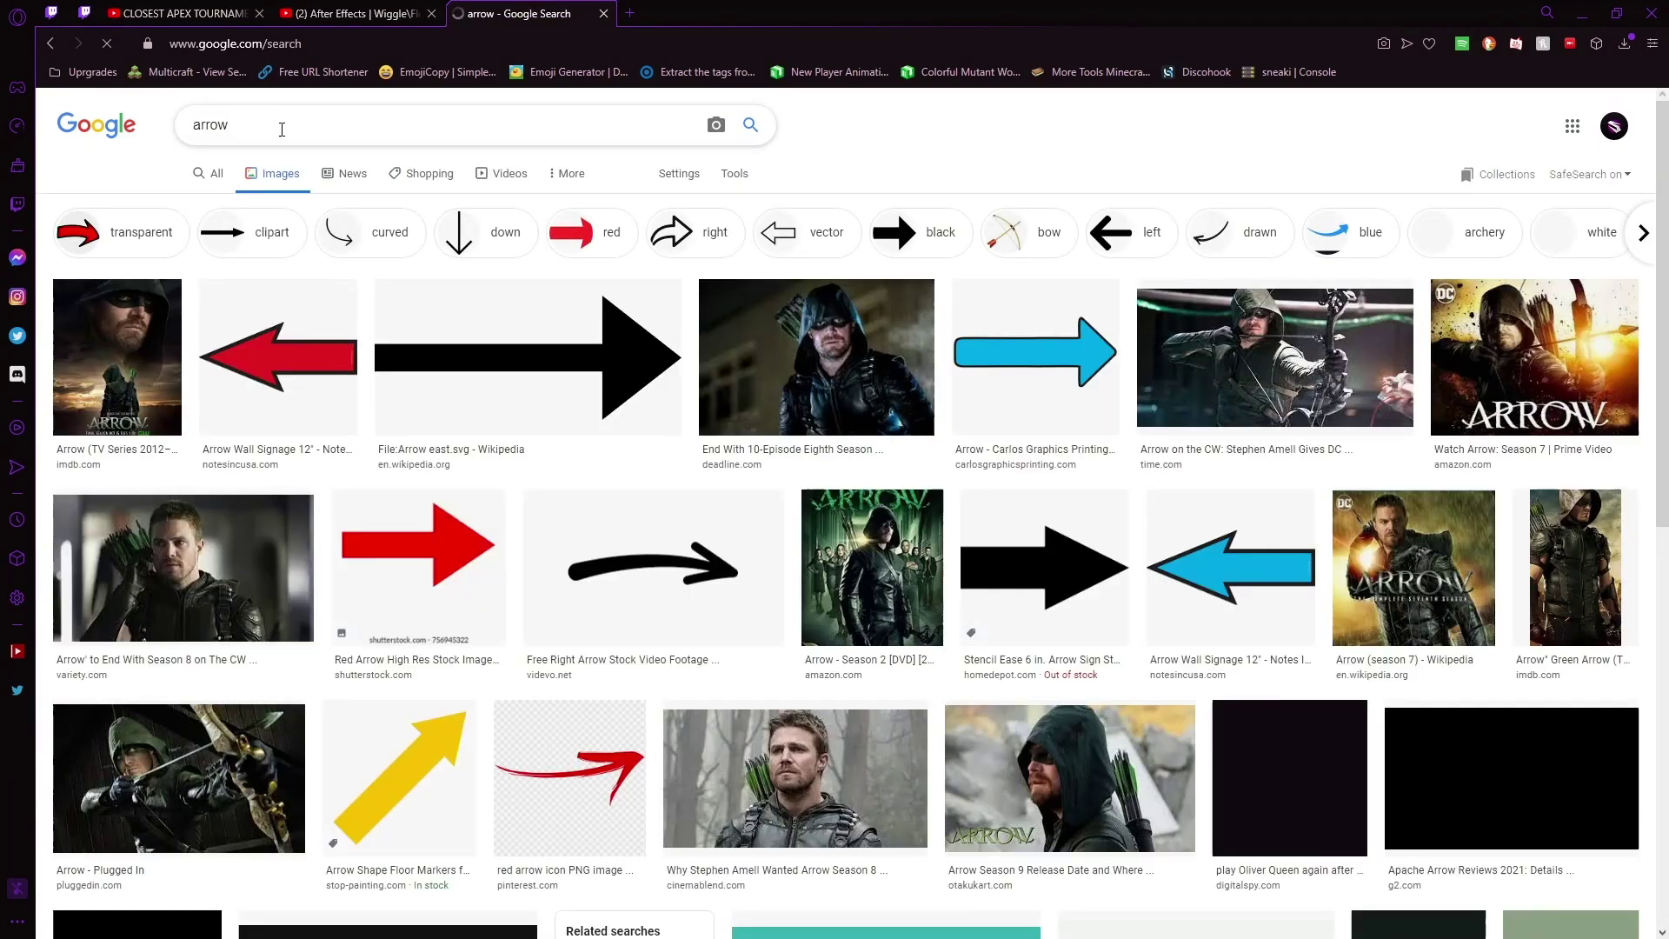
pyautogui.write('png')
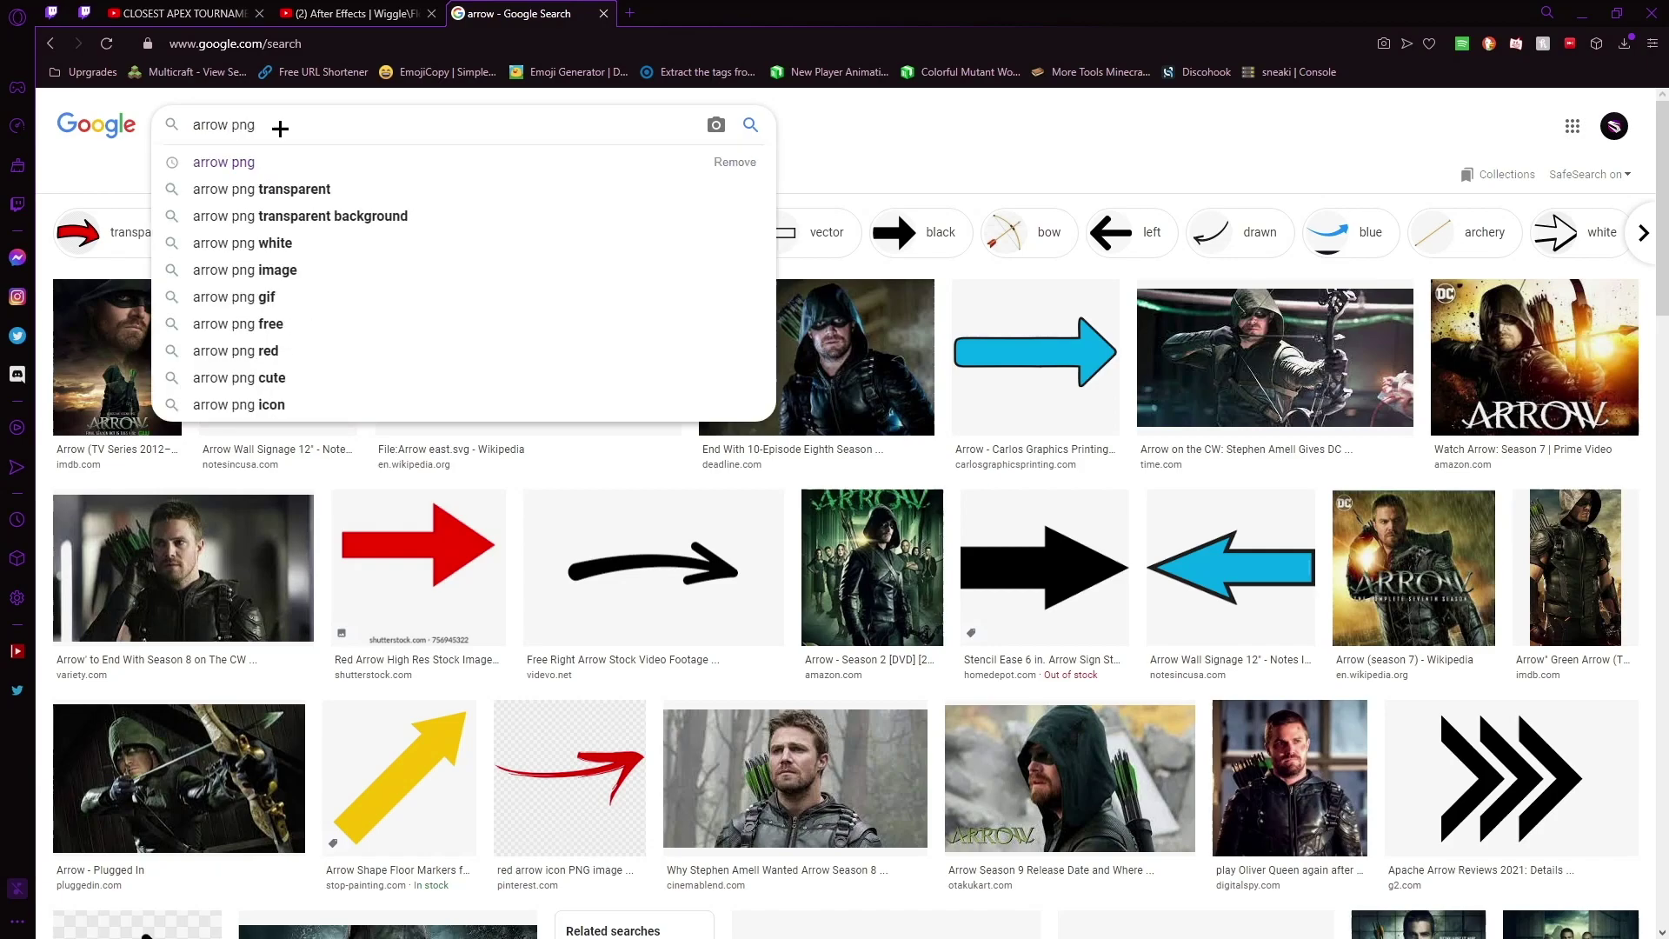
pyautogui.press('Return')
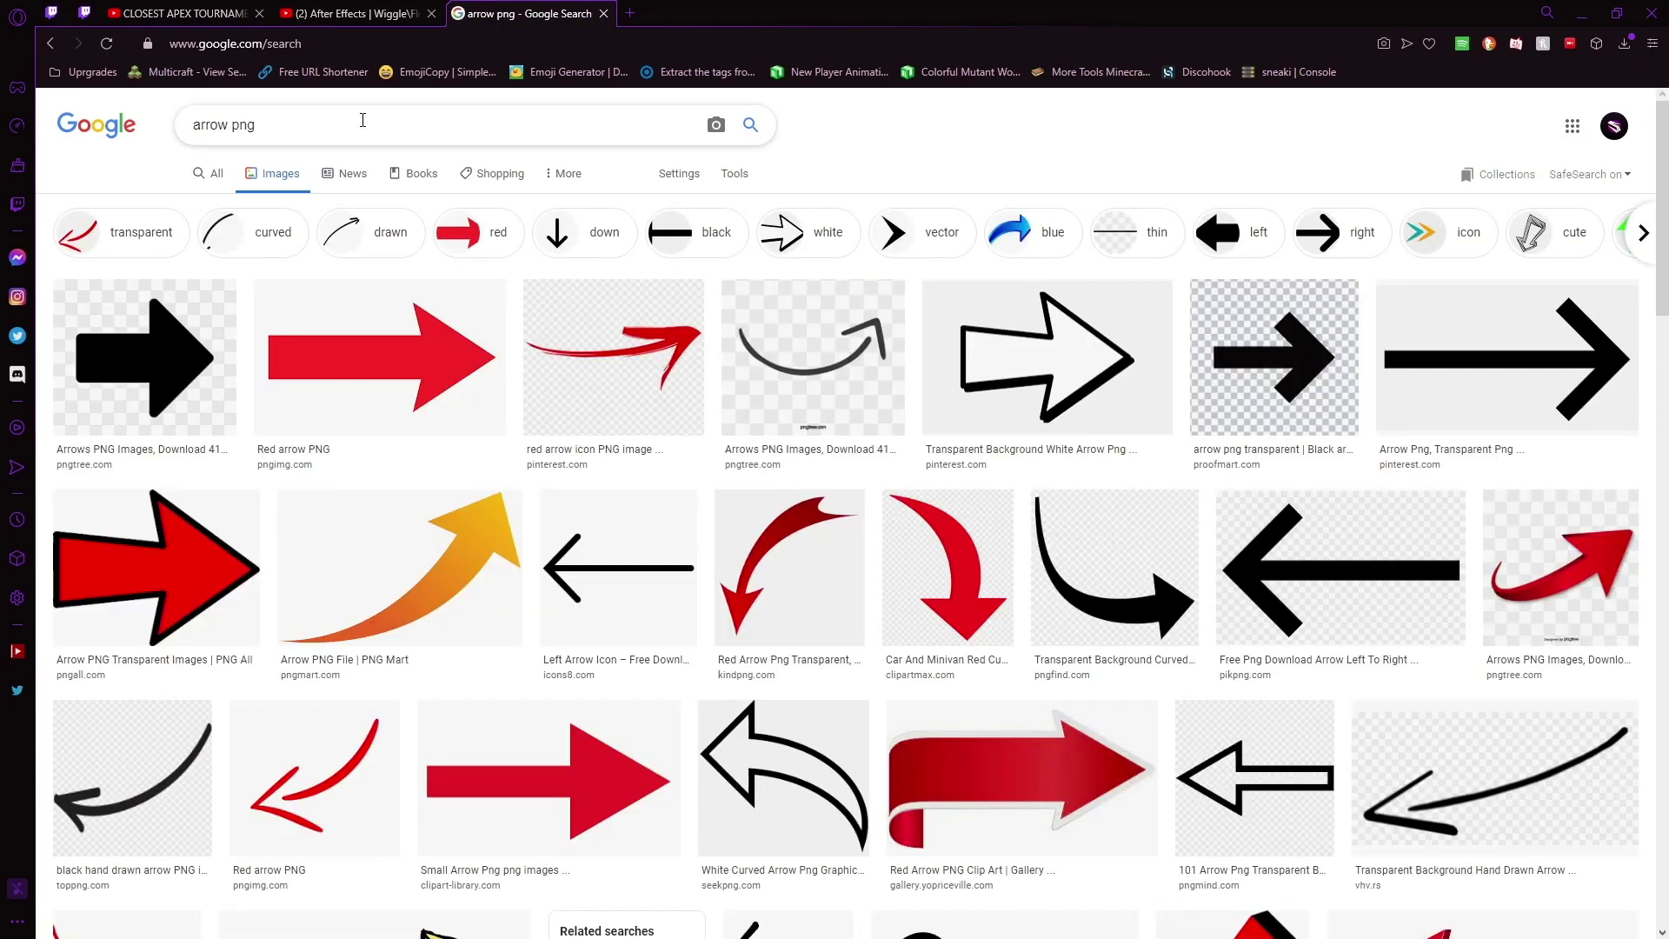
# Save the curved orange arrow from PNG Mart as unnamed (1).png in the discord project folder.
pyautogui.click(443, 557)
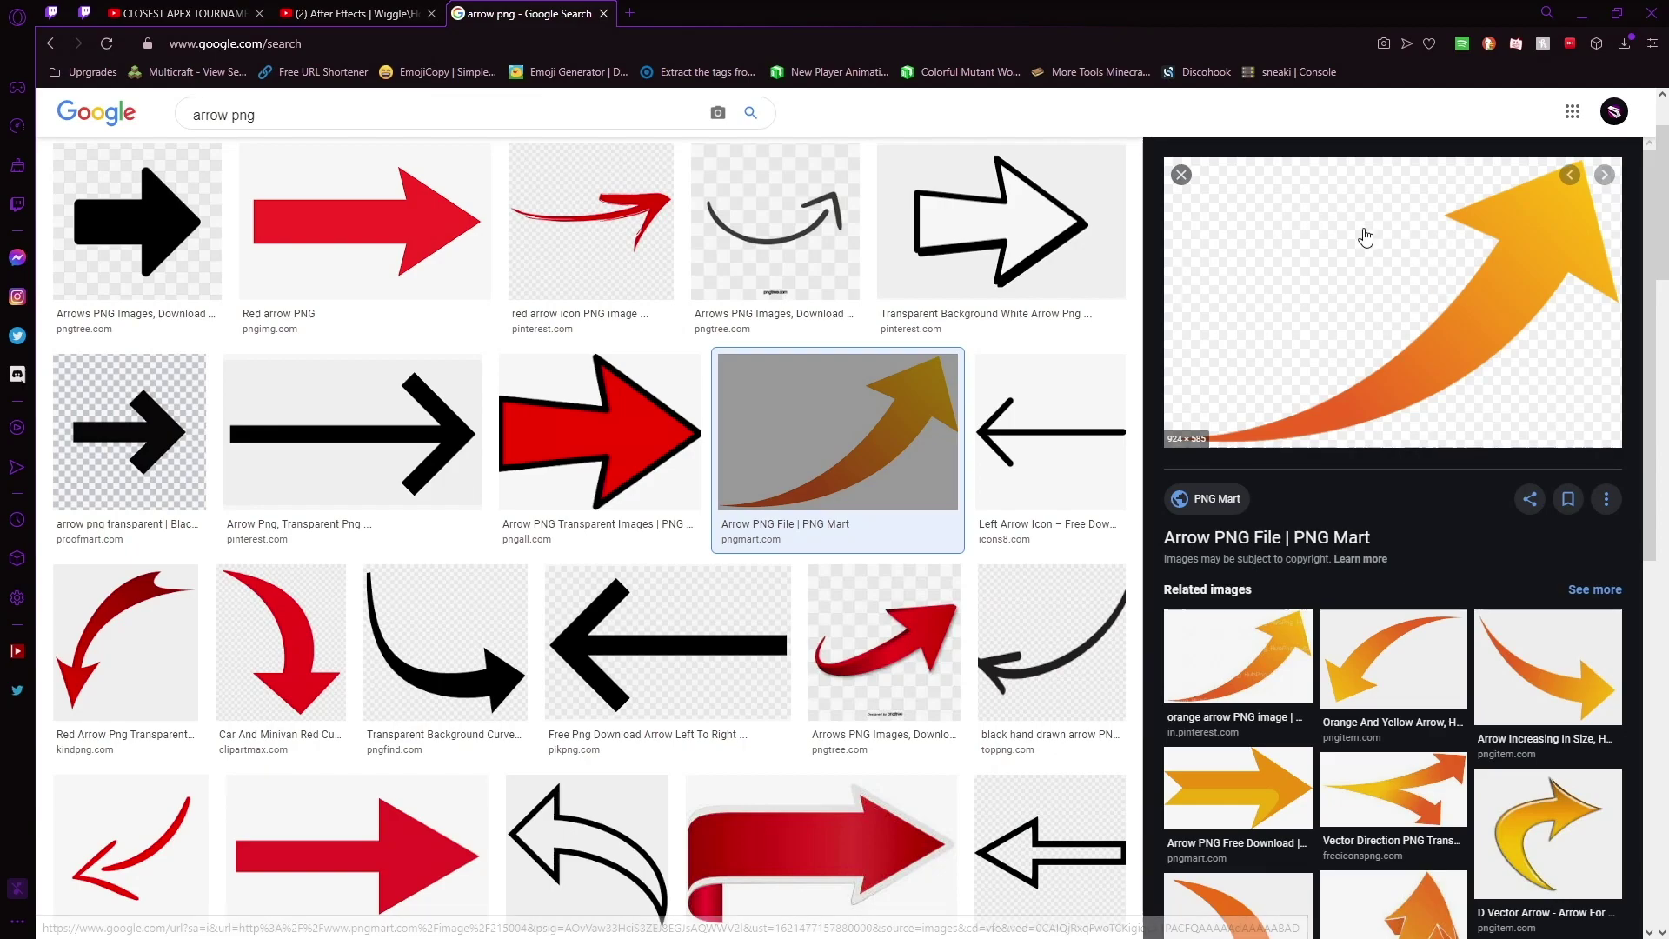
pyautogui.rightClick(1365, 291)
pyautogui.click(1500, 473)
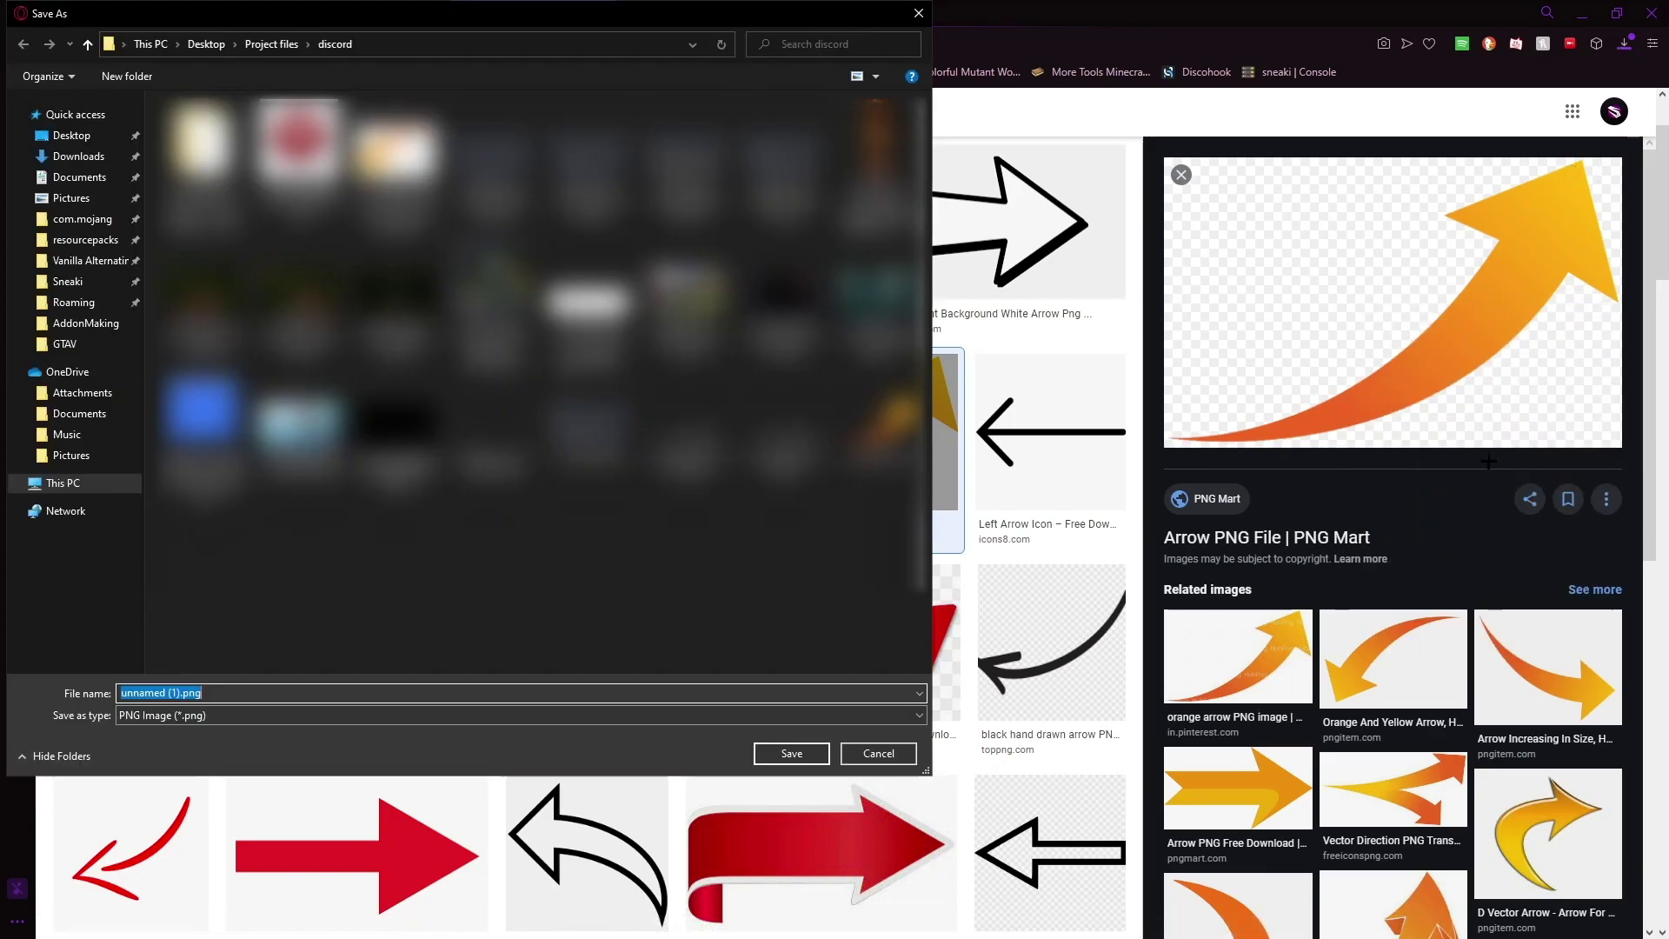
pyautogui.click(791, 753)
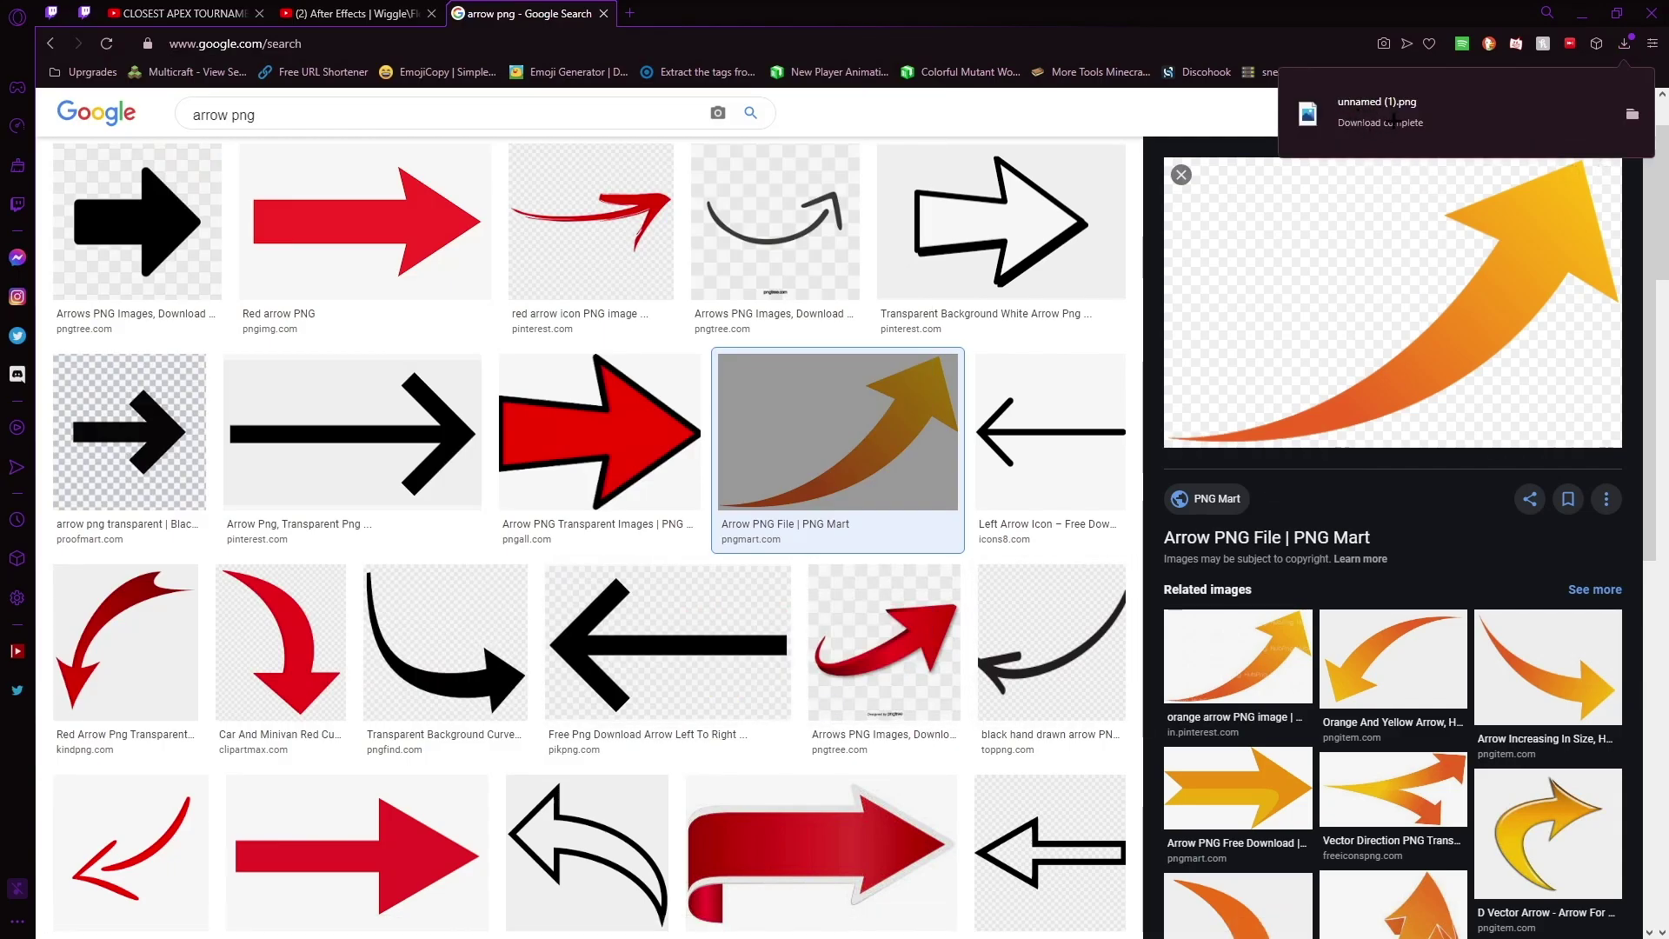
# Switch to Photoshop and set up a new document from the custom 1280 × 720 px preset at 300 pixels/inch.
pyautogui.moveTo(1180, 15); pyautogui.dragTo(1163, 292)
pyautogui.click(522, 101)
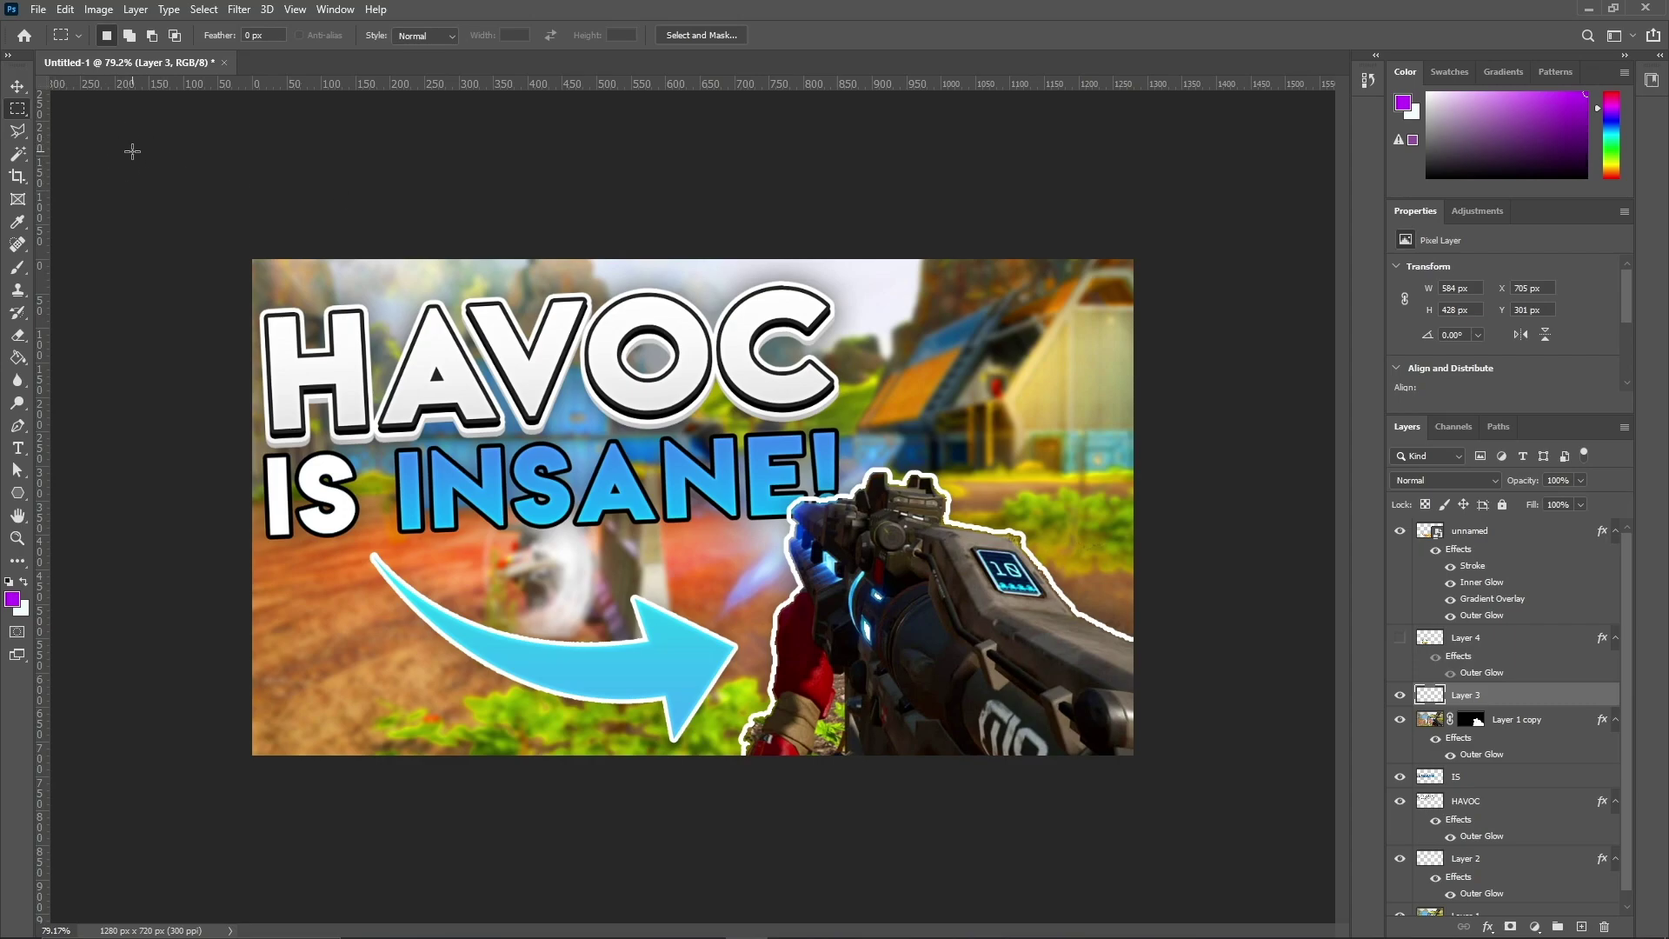
pyautogui.click(39, 10)
pyautogui.click(81, 29)
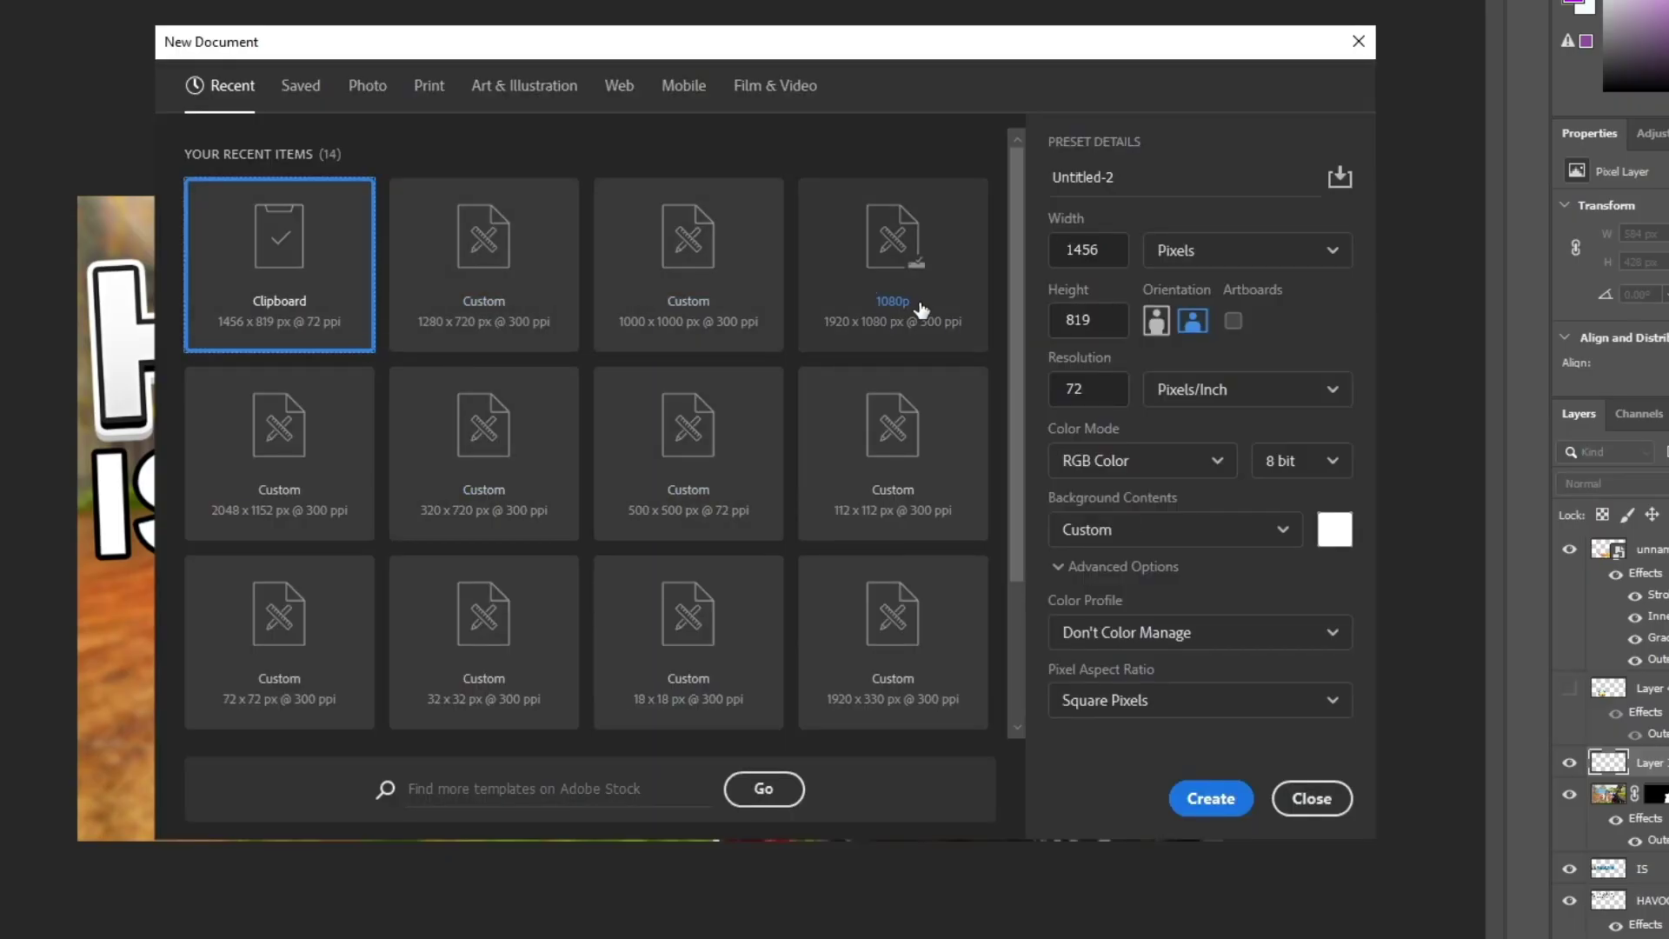
pyautogui.click(480, 235)
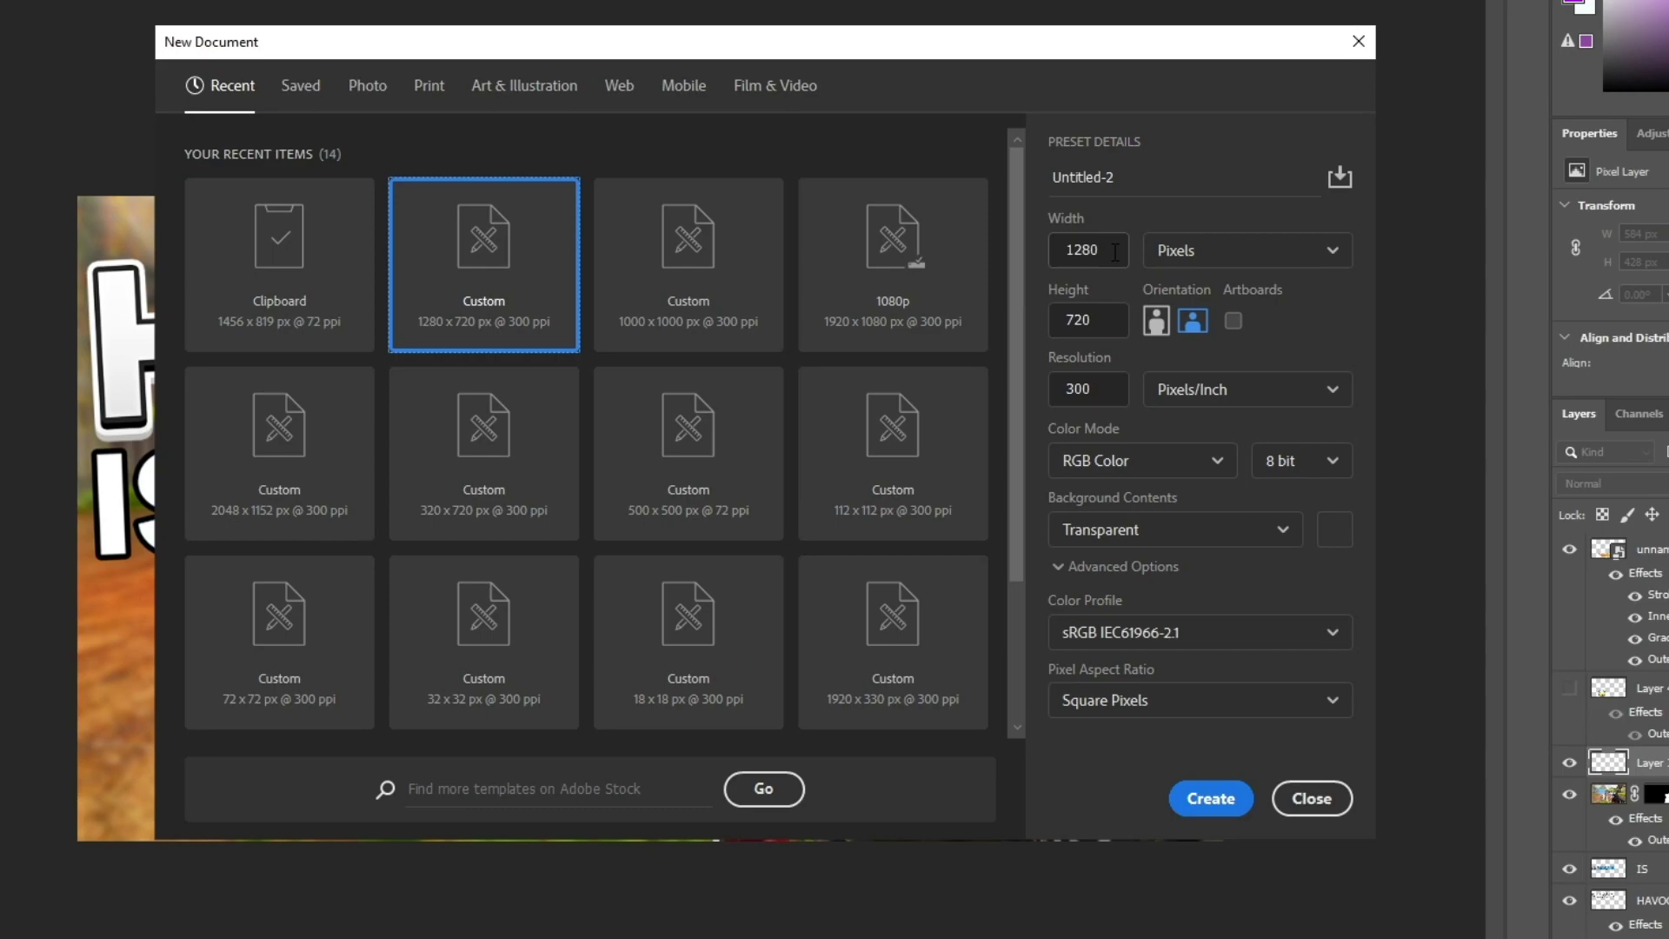
pyautogui.click(1065, 250)
pyautogui.click(1079, 320)
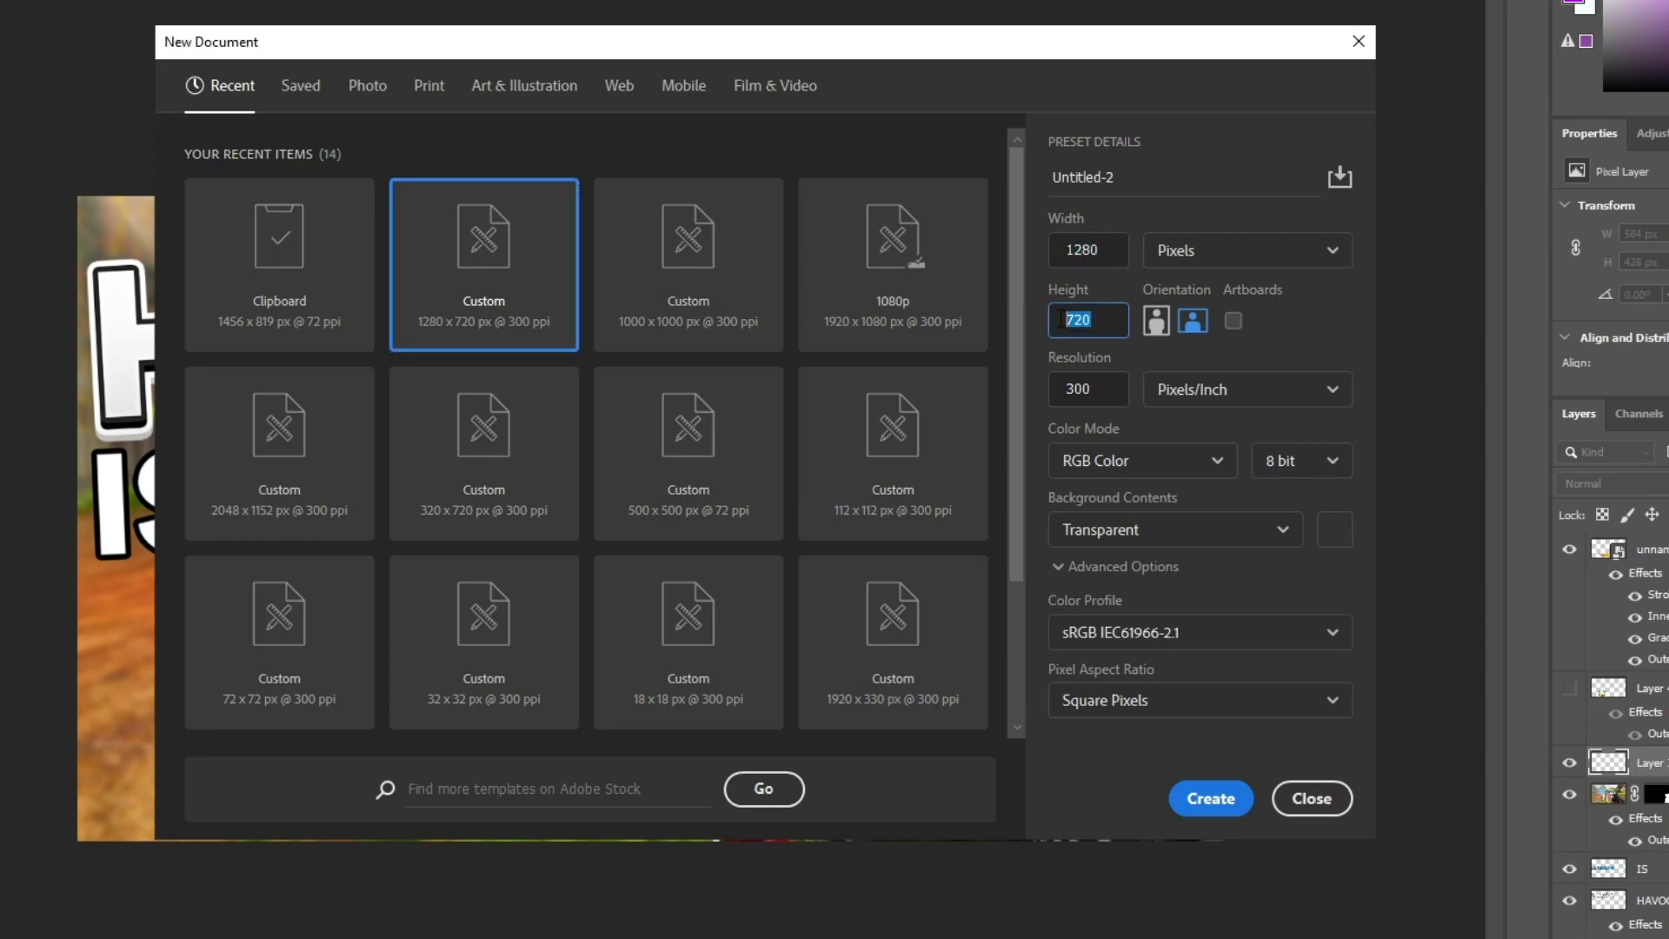
pyautogui.click(1065, 389)
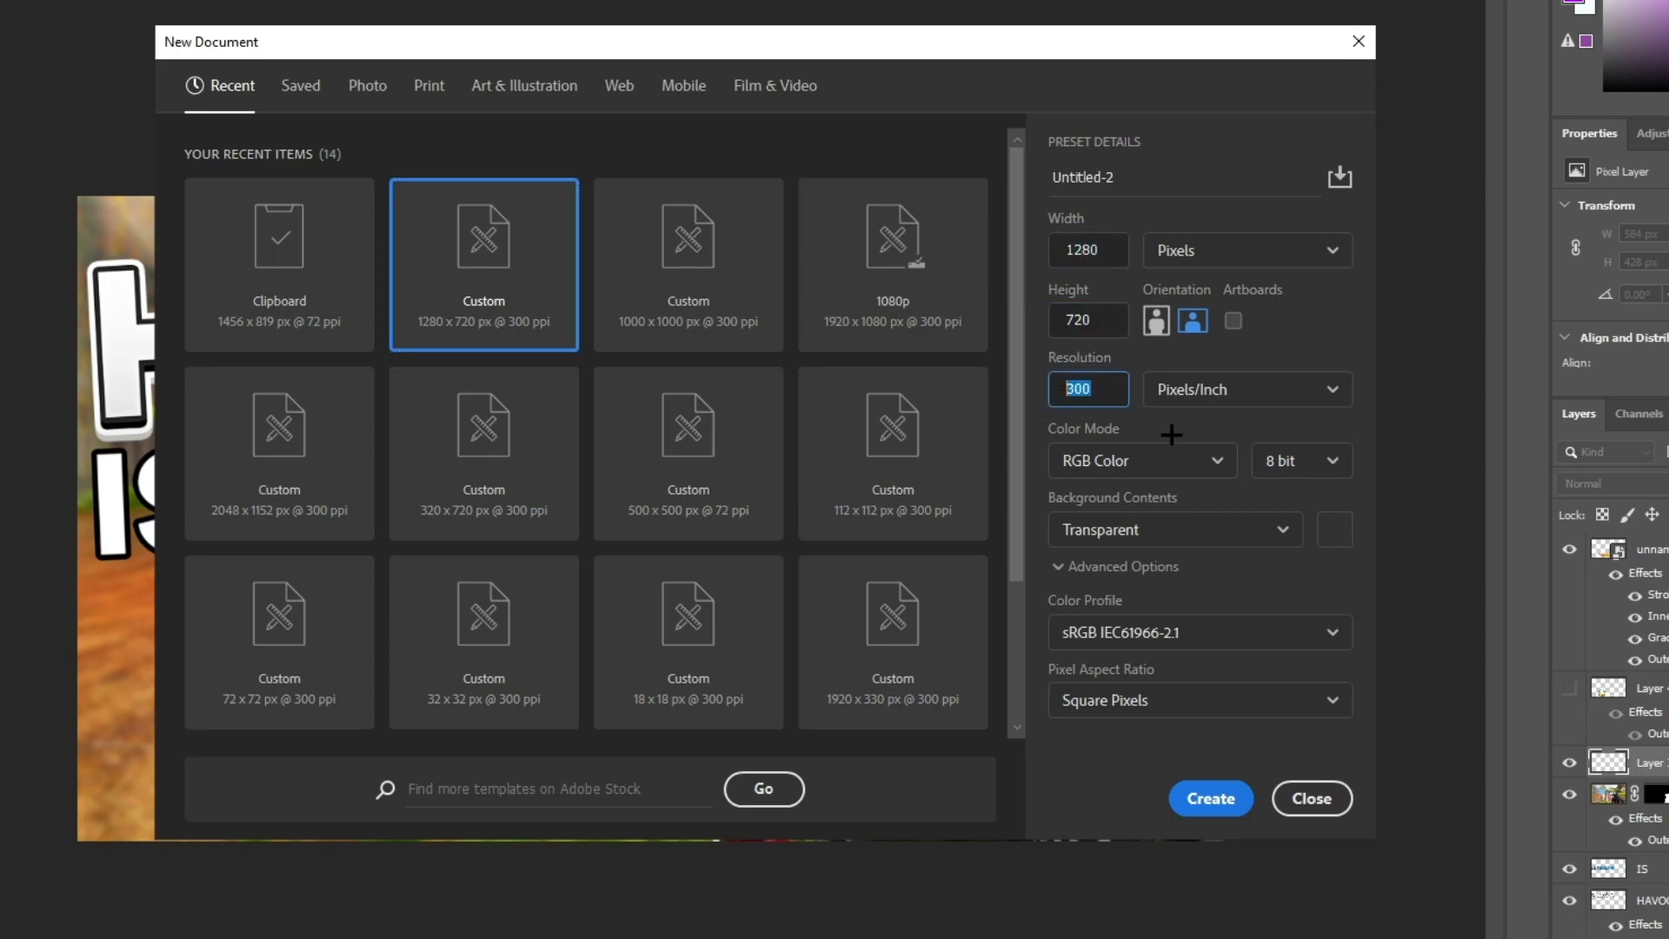
# Choose RGB Color mode and transparent background contents, and create the new document.
pyautogui.click(1192, 458)
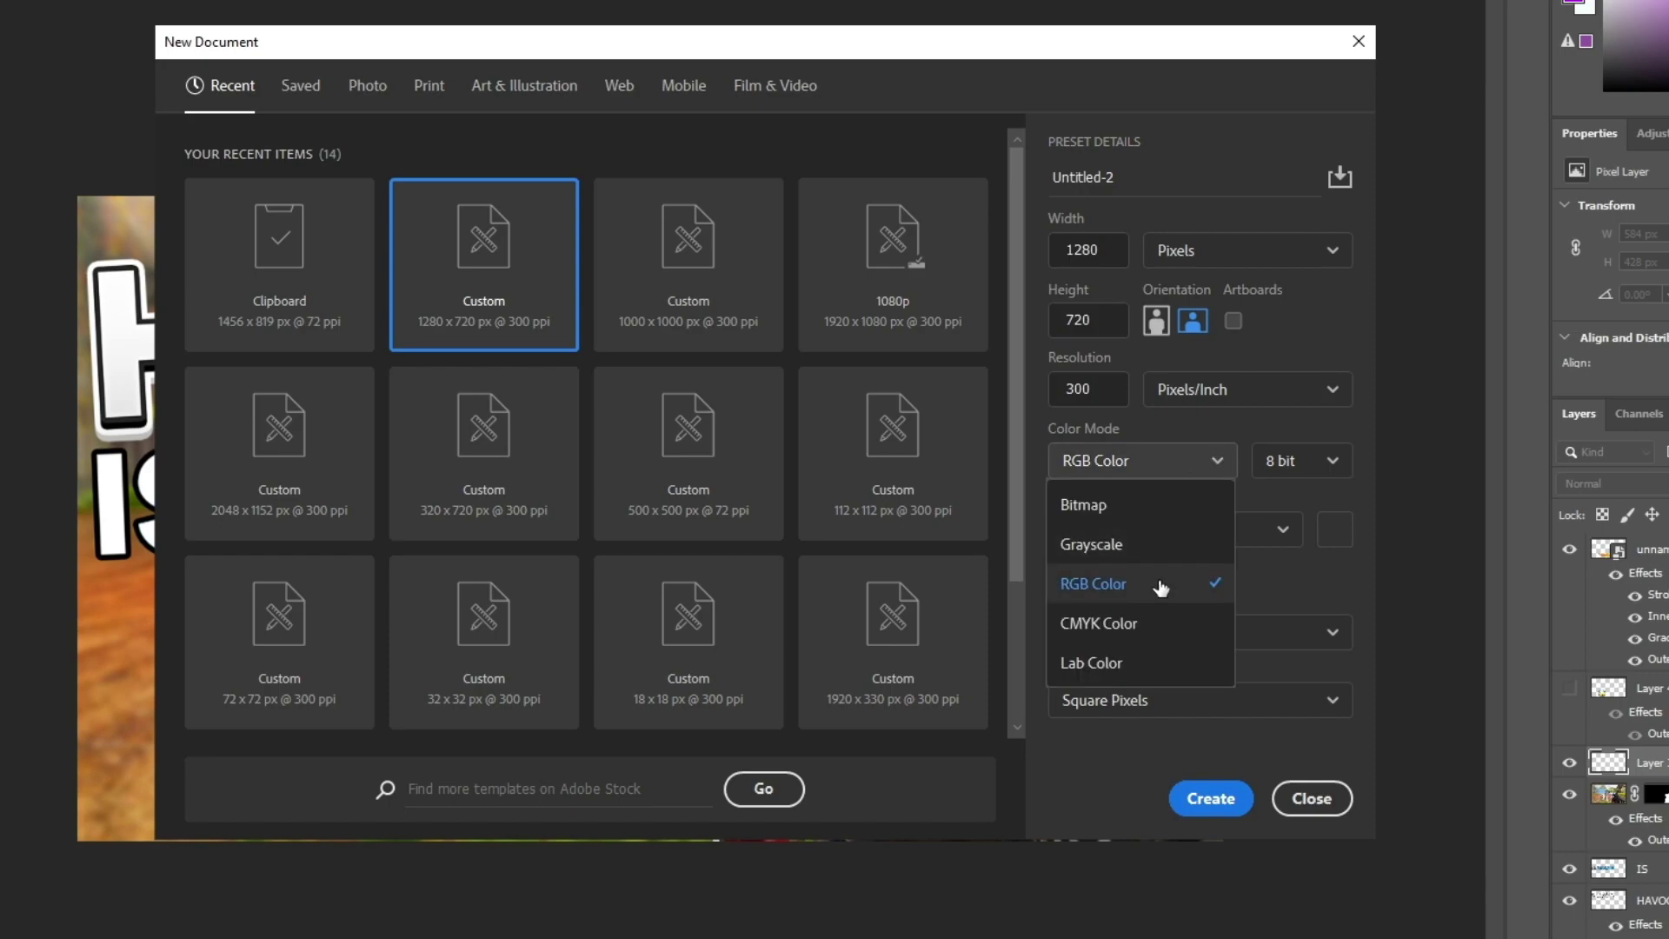
pyautogui.click(1161, 588)
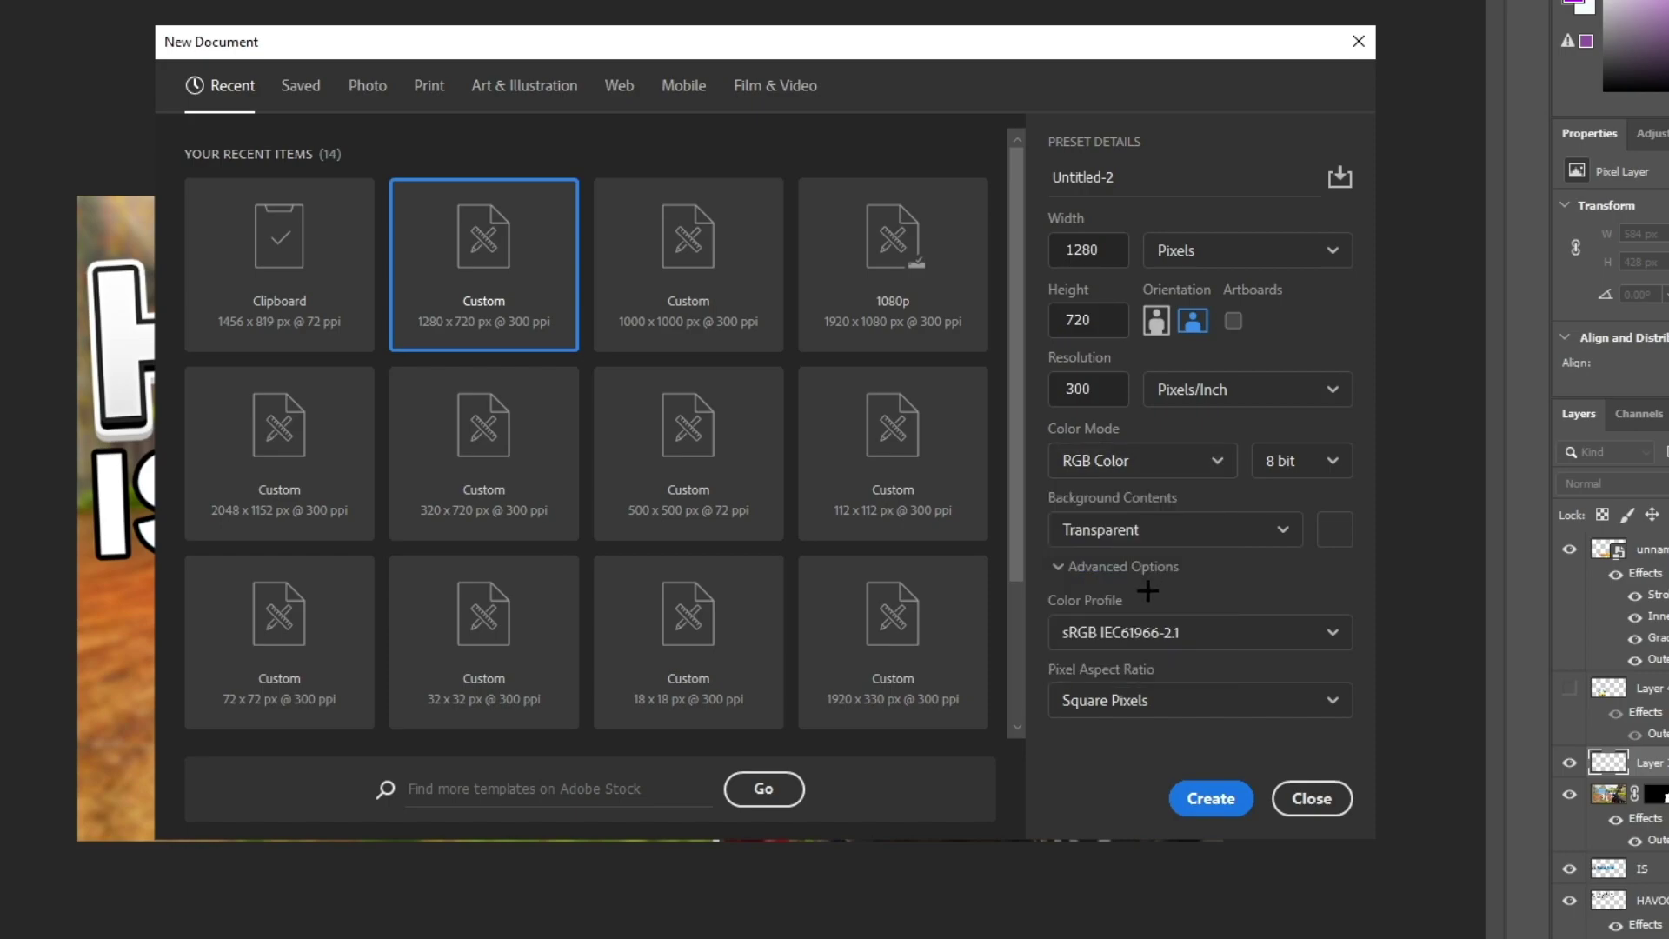
pyautogui.click(1203, 458)
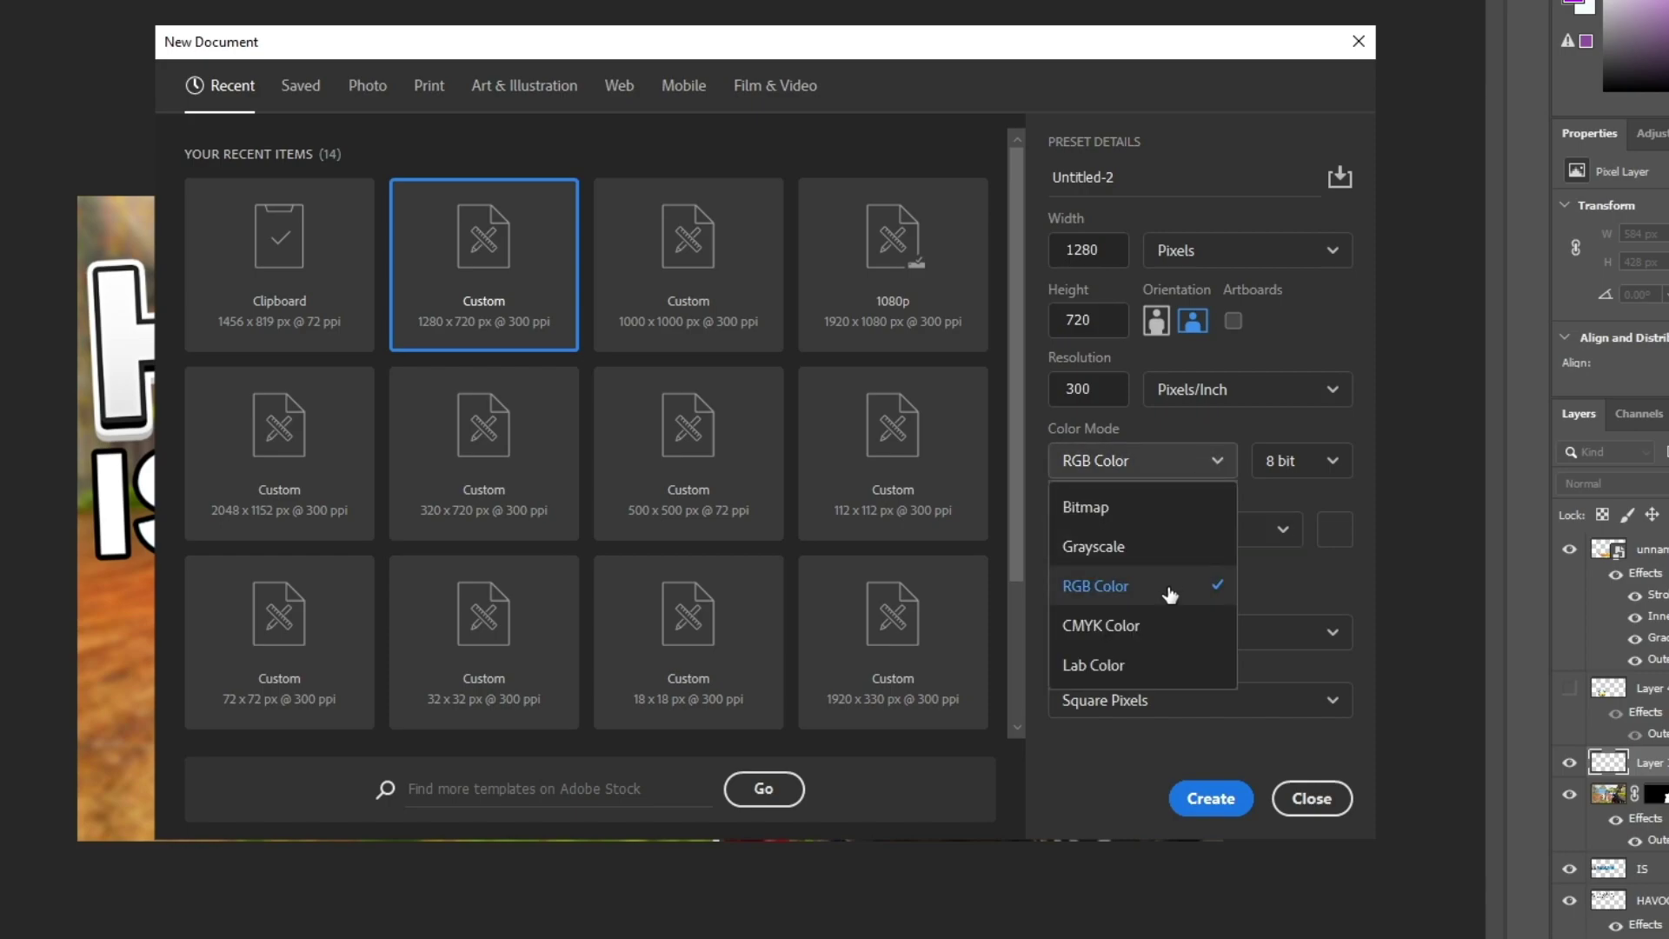
pyautogui.click(1111, 586)
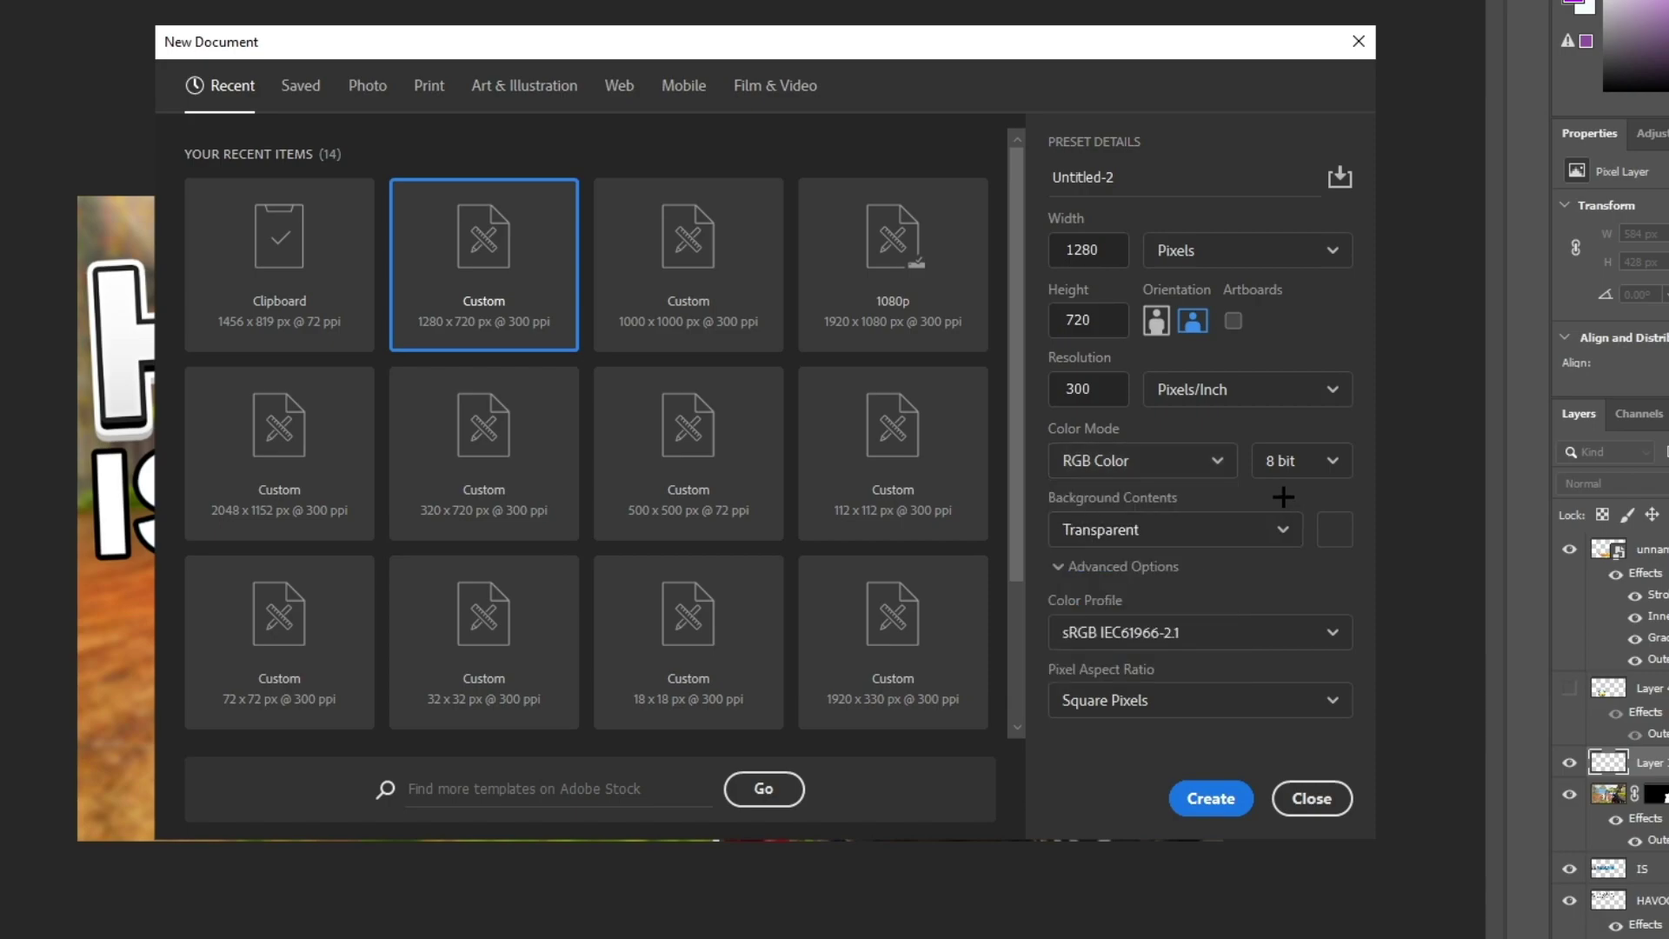
pyautogui.click(1252, 534)
pyautogui.click(1146, 688)
pyautogui.click(1211, 797)
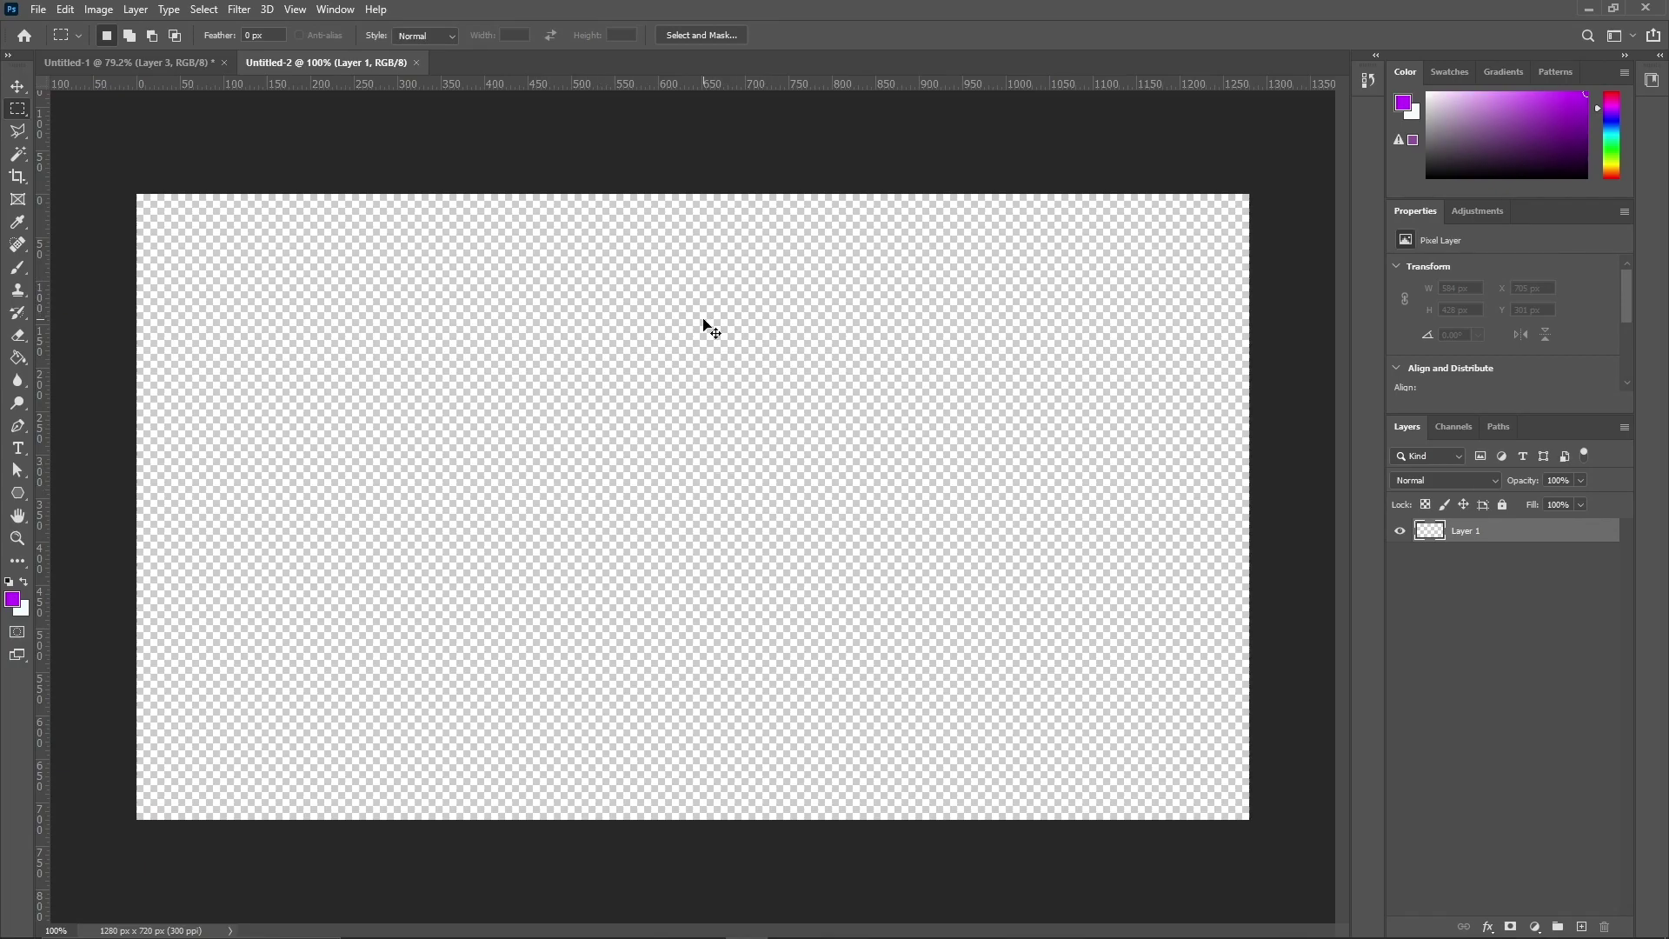
# Paste the copied gameplay image into the new document and open it in Select and Mask with the Overlay view.
pyautogui.hotkey('ctrl', 'v')
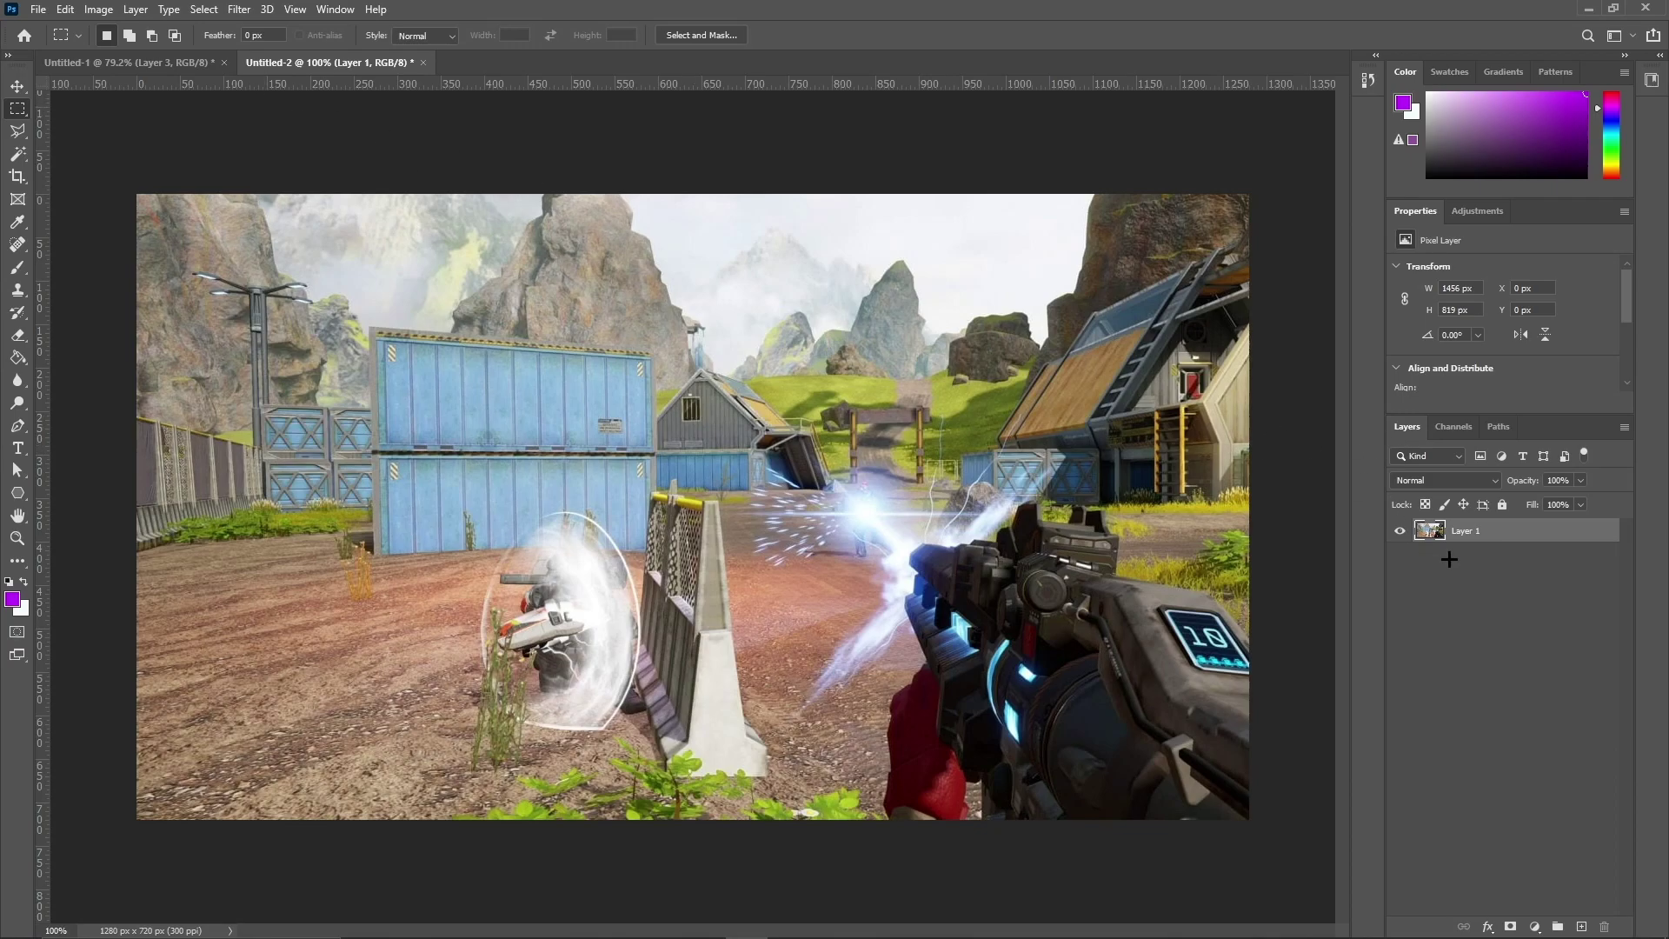
pyautogui.click(203, 16)
pyautogui.click(266, 243)
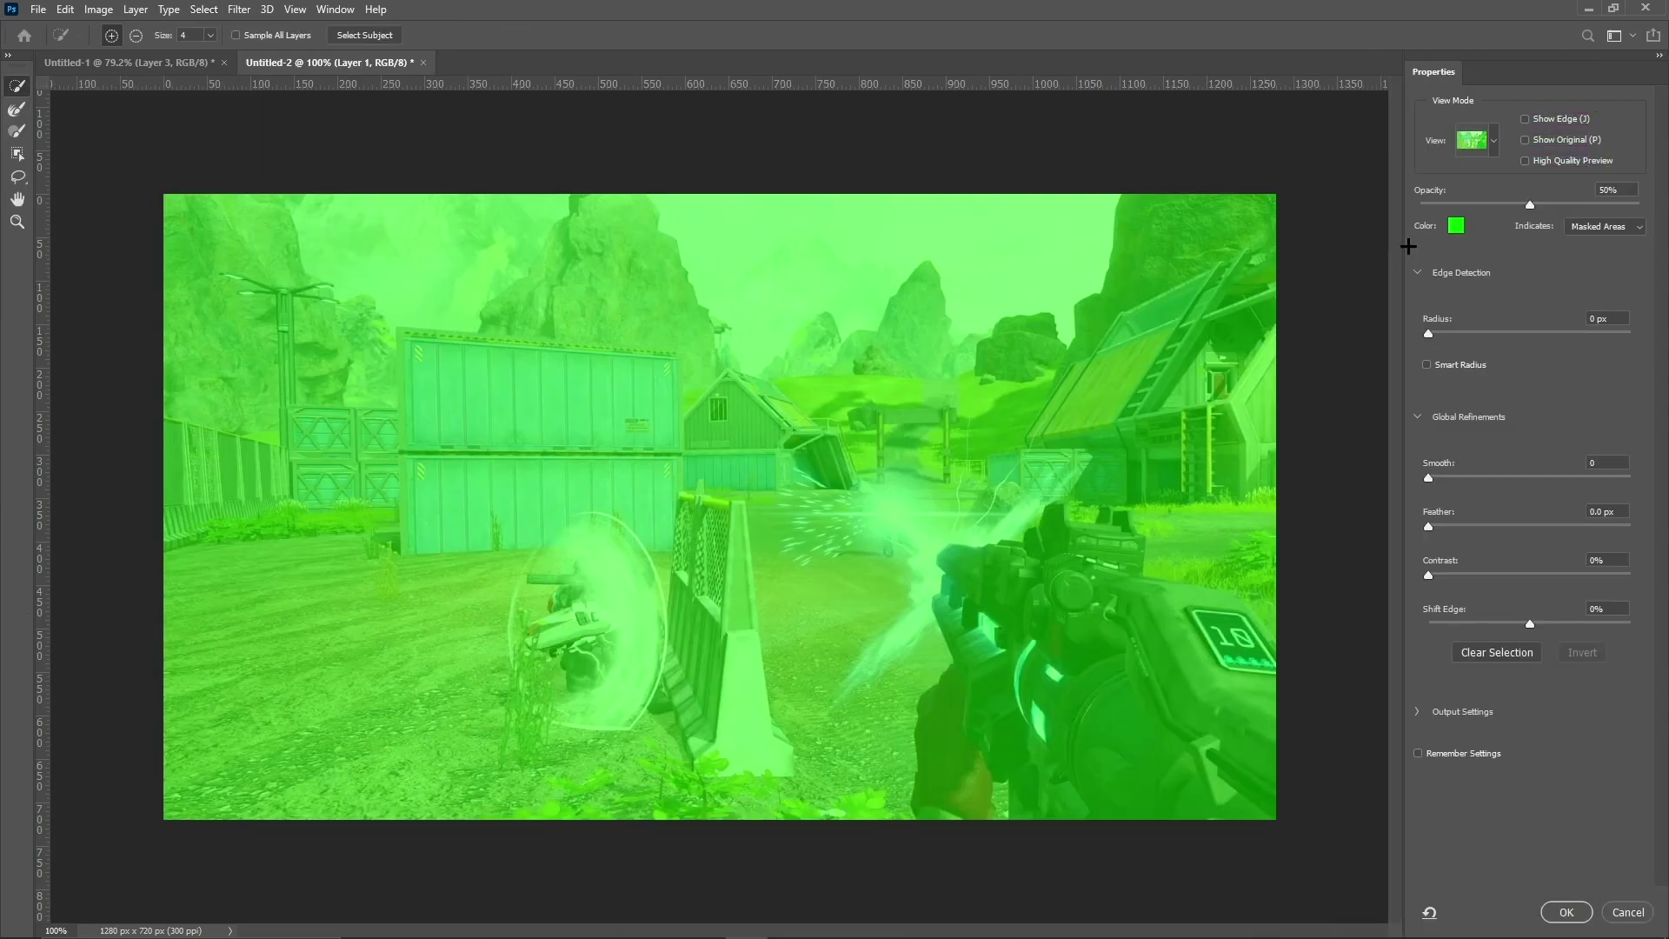
pyautogui.click(1494, 145)
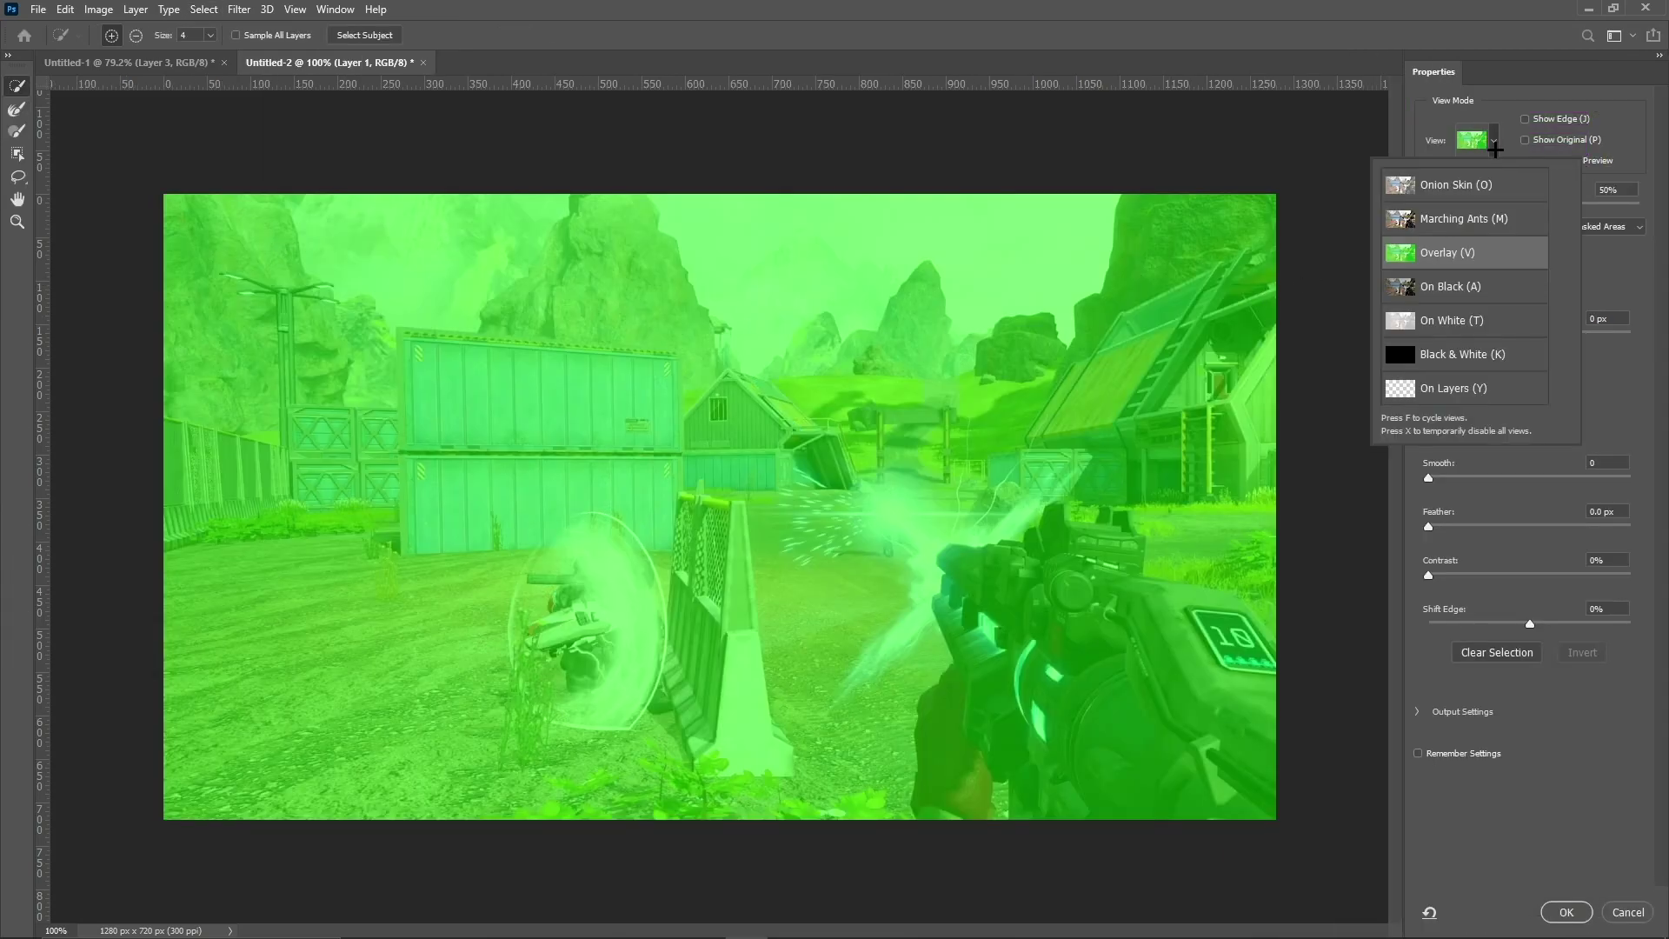
pyautogui.click(1602, 150)
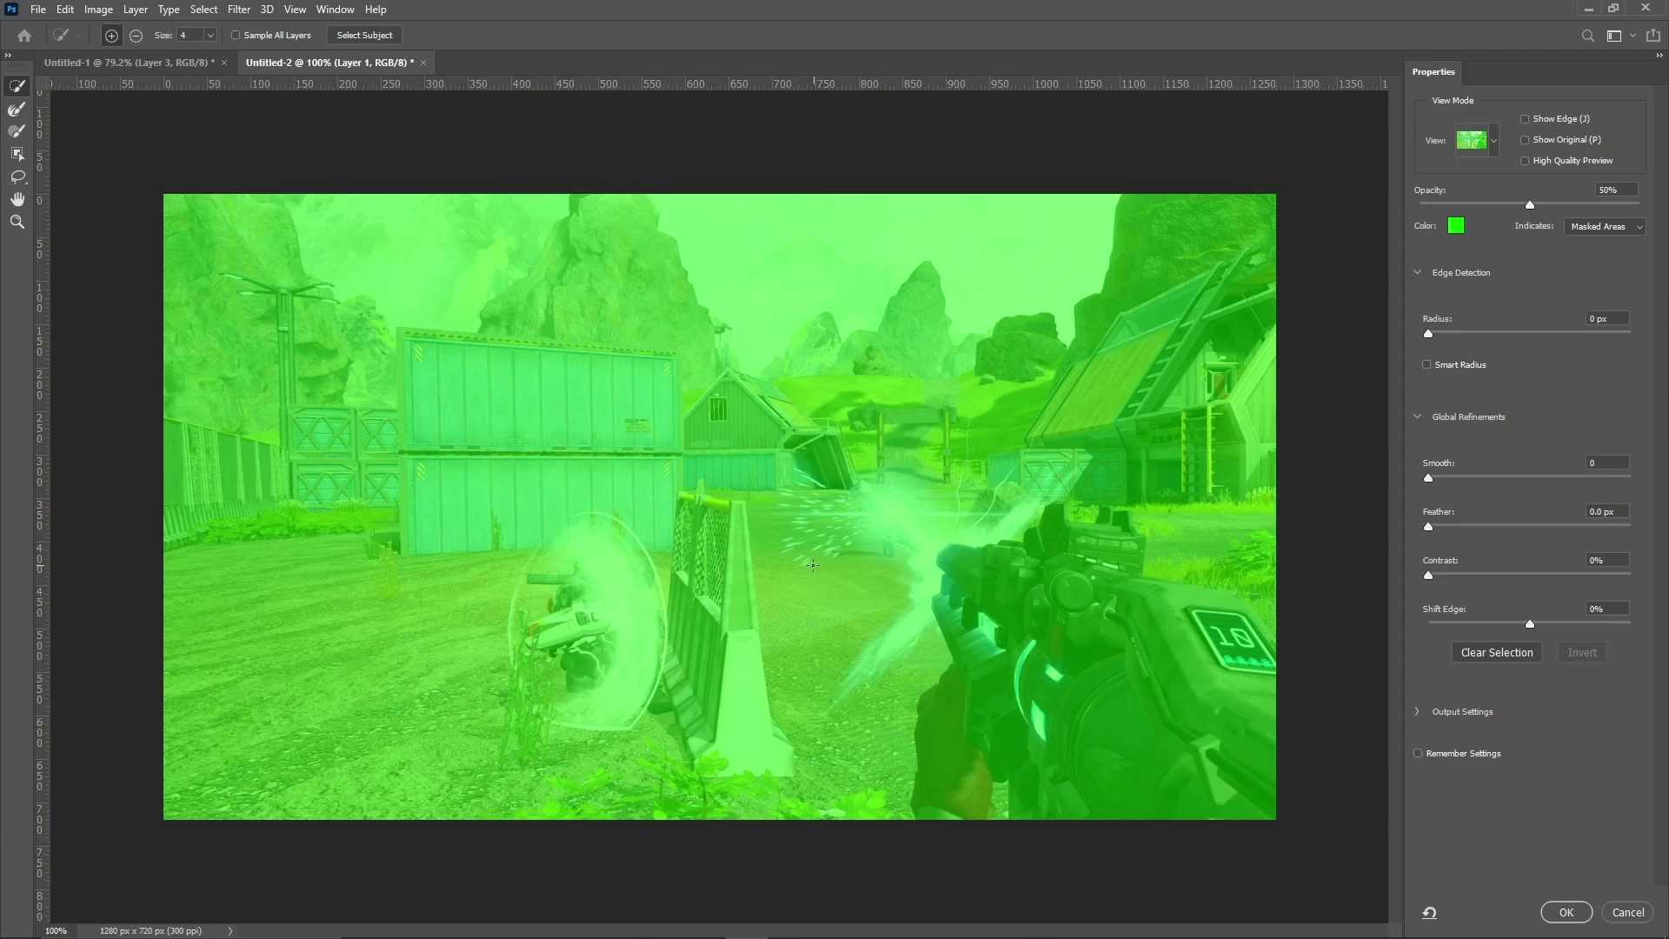
# Brush-select the gun, the gloved hand, the ammo display and the rear sight in the lower-right part of the image.
pyautogui.moveTo(950, 559)
pyautogui.mouseDown()
pyautogui.moveTo(999, 582)
pyautogui.moveTo(1122, 591)
pyautogui.moveTo(1200, 661)
pyautogui.moveTo(1068, 742)
pyautogui.mouseUp()
pyautogui.moveTo(967, 652)
pyautogui.mouseDown()
pyautogui.moveTo(996, 694)
pyautogui.moveTo(975, 727)
pyautogui.mouseUp()
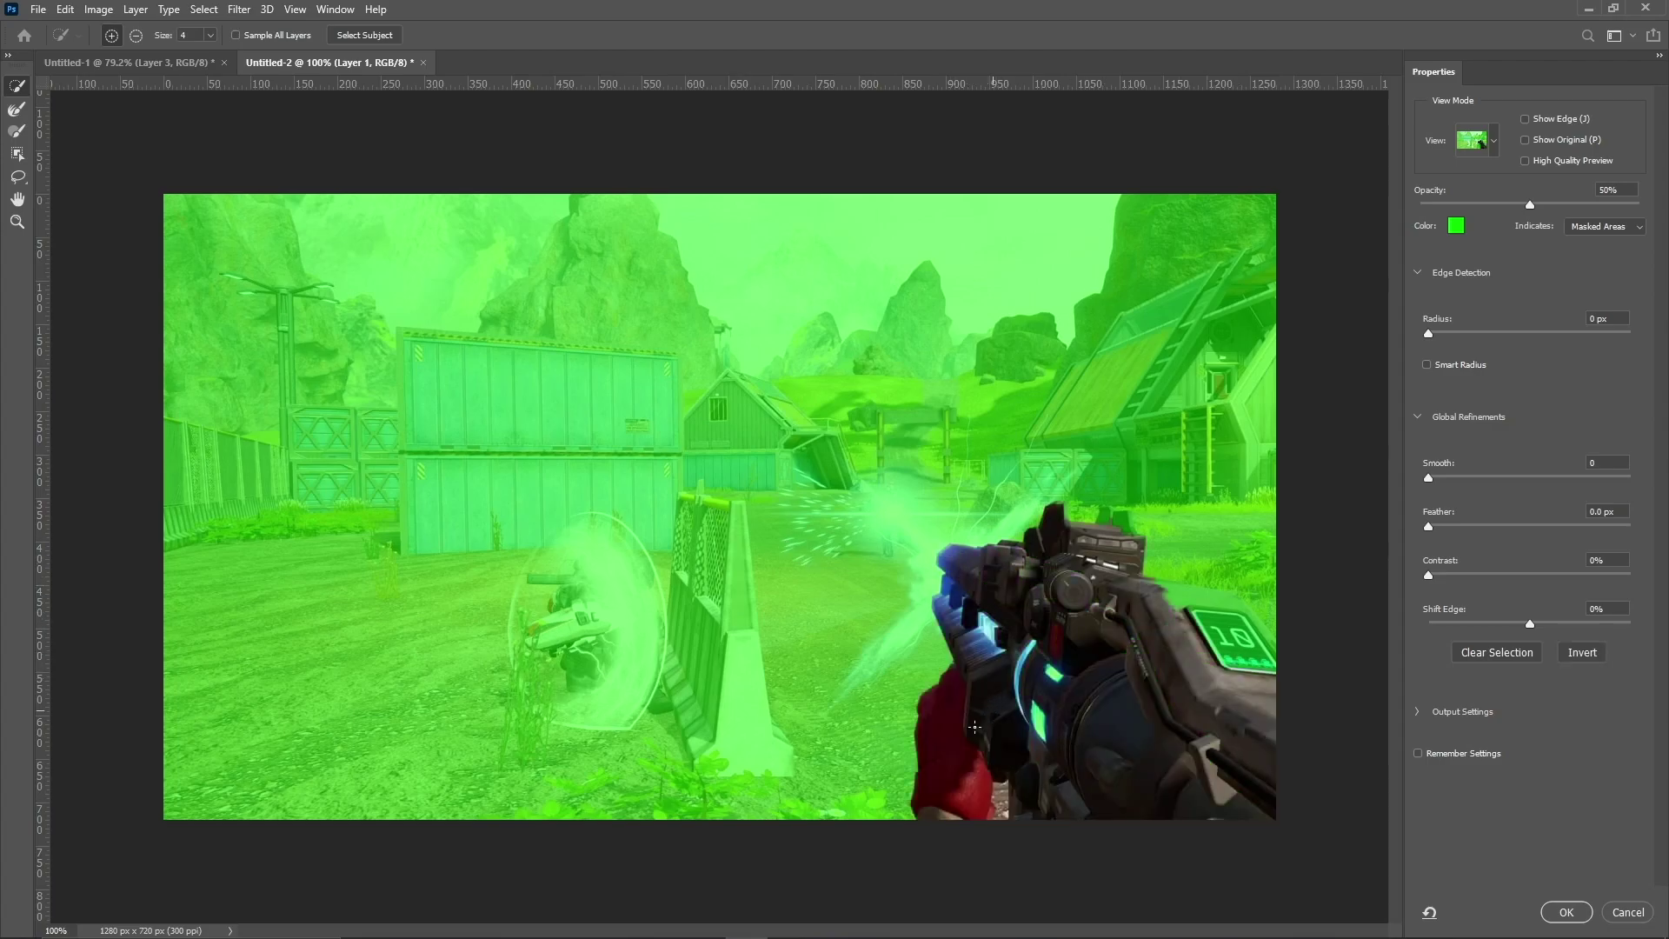
pyautogui.moveTo(1242, 655)
pyautogui.mouseDown()
pyautogui.moveTo(1191, 597)
pyautogui.moveTo(1243, 620)
pyautogui.moveTo(1273, 666)
pyautogui.moveTo(1271, 611)
pyautogui.mouseUp()
pyautogui.moveTo(1124, 520); pyautogui.dragTo(1112, 529)
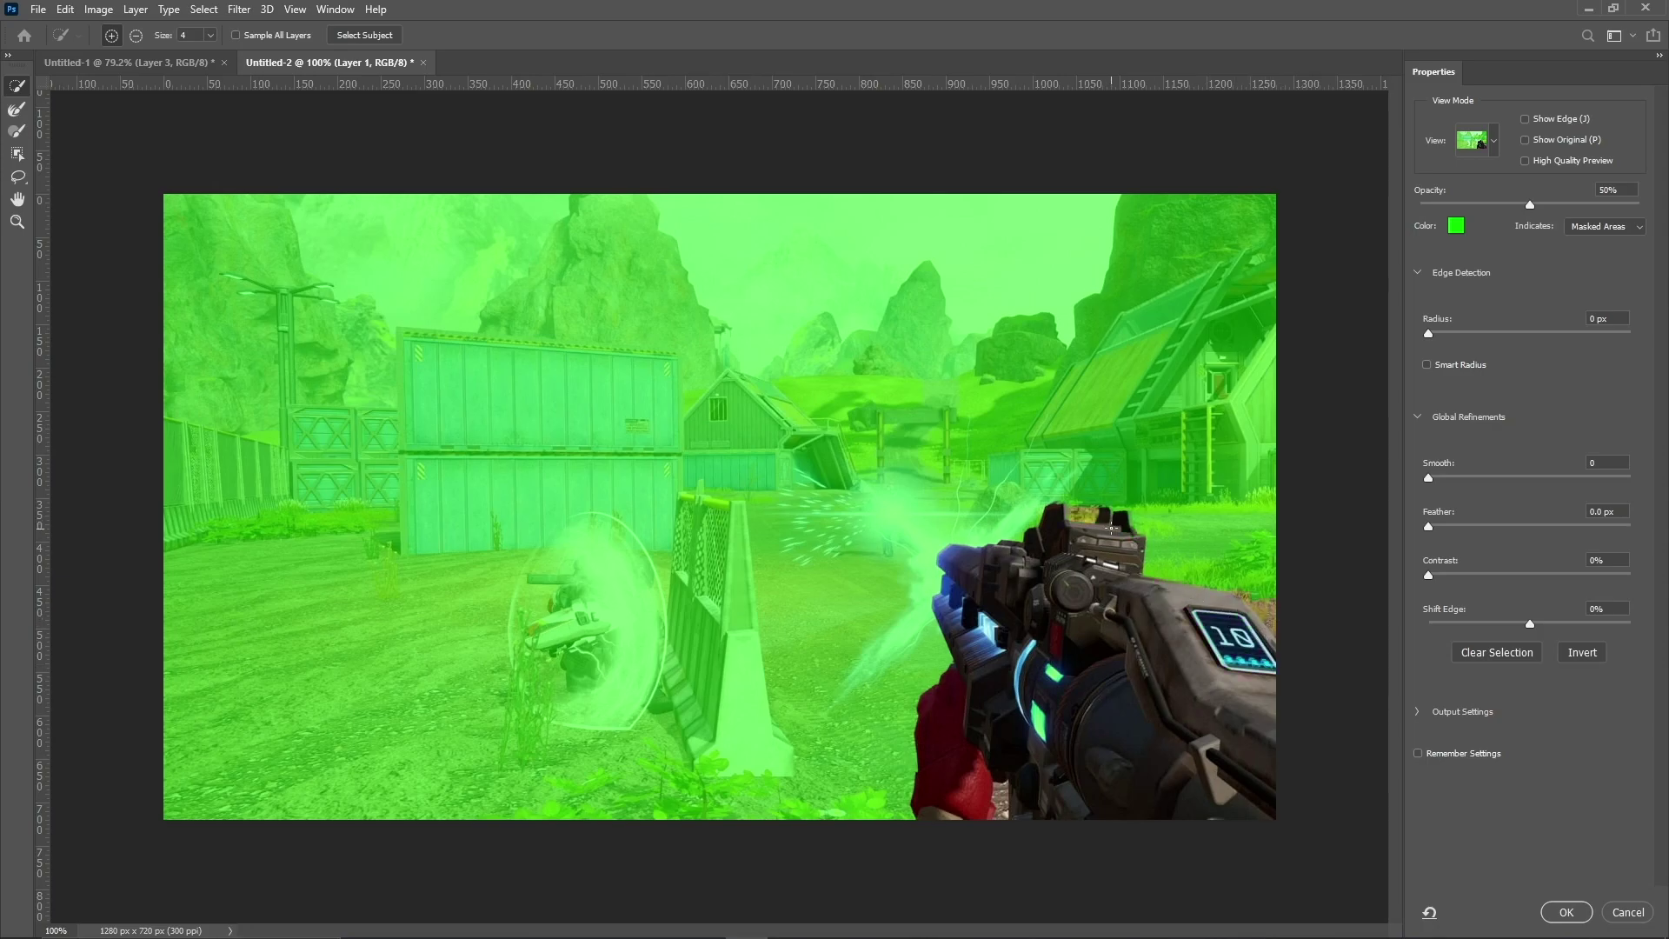
# Subtract the stray background around the gun's sight and beside the ammo display, and apply the selection as a layer mask.
pyautogui.click(139, 37)
pyautogui.moveTo(1085, 507); pyautogui.dragTo(1087, 519)
pyautogui.moveTo(1270, 612); pyautogui.dragTo(1294, 626)
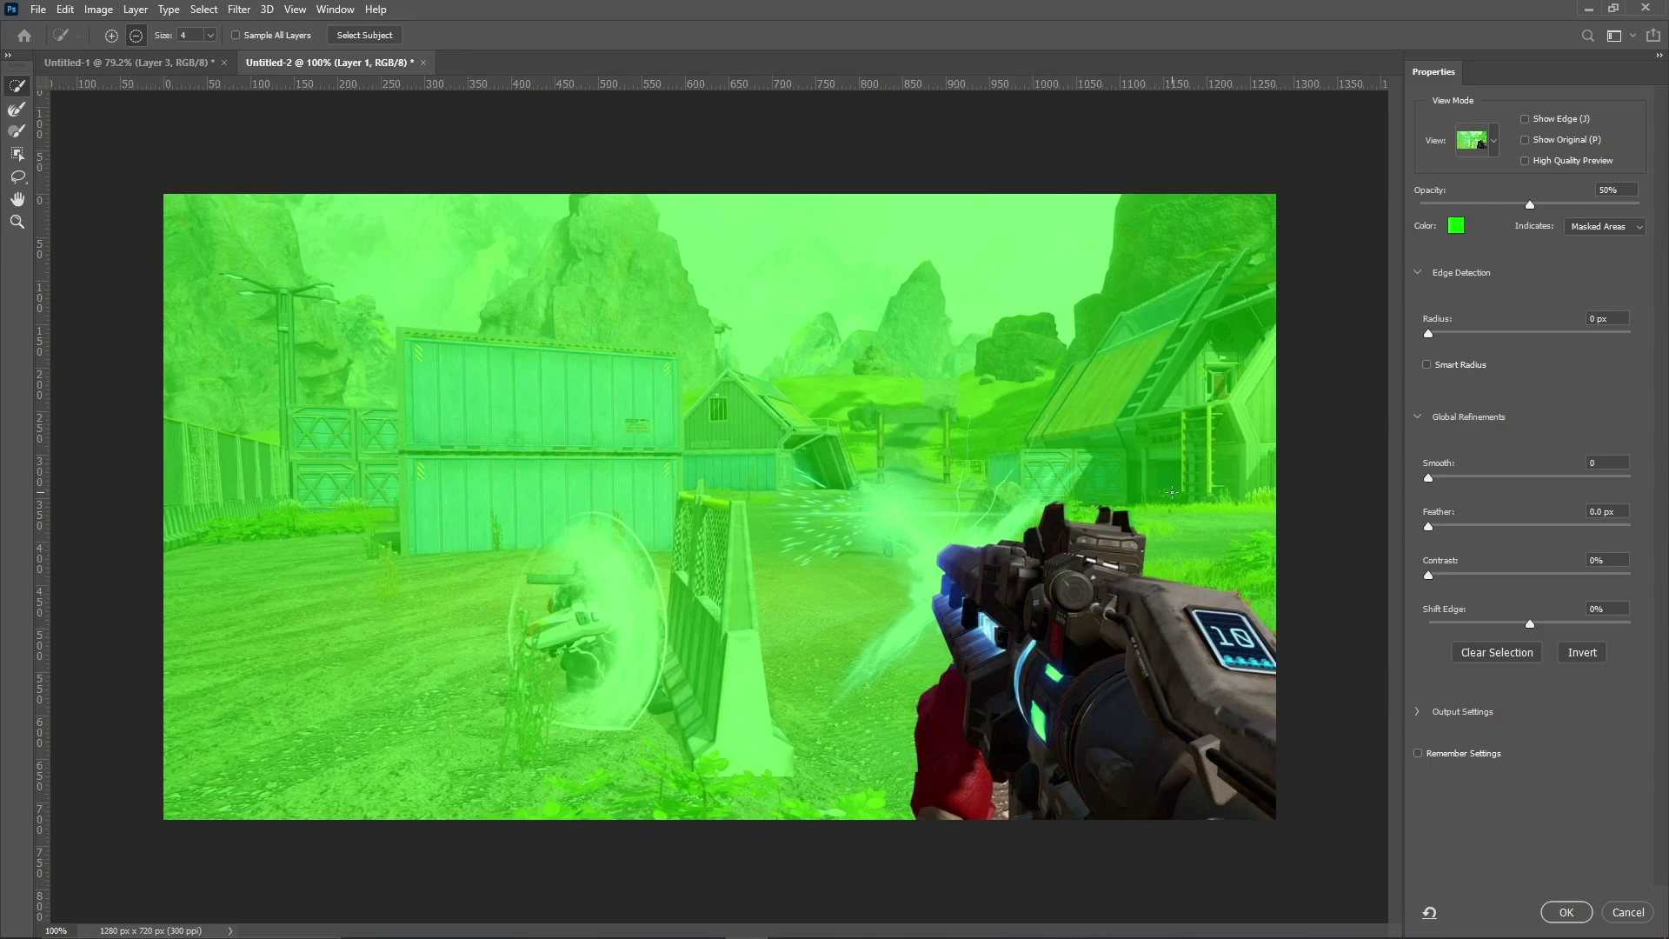
pyautogui.scroll(-10, 731, 553)
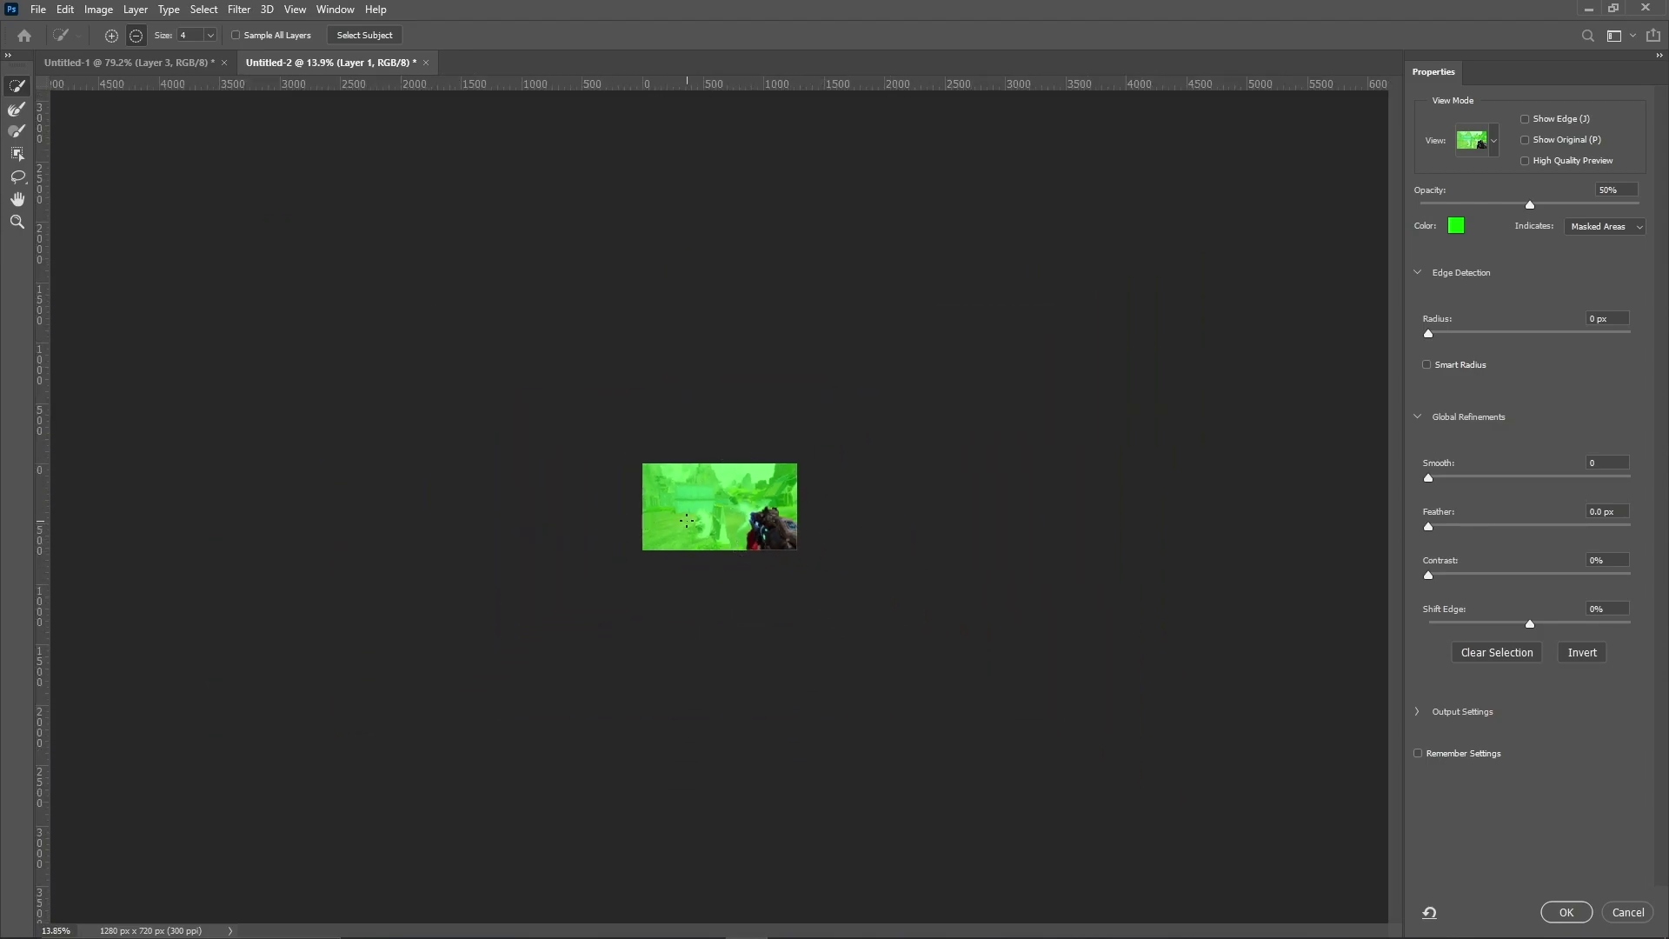
pyautogui.scroll(10, 687, 520)
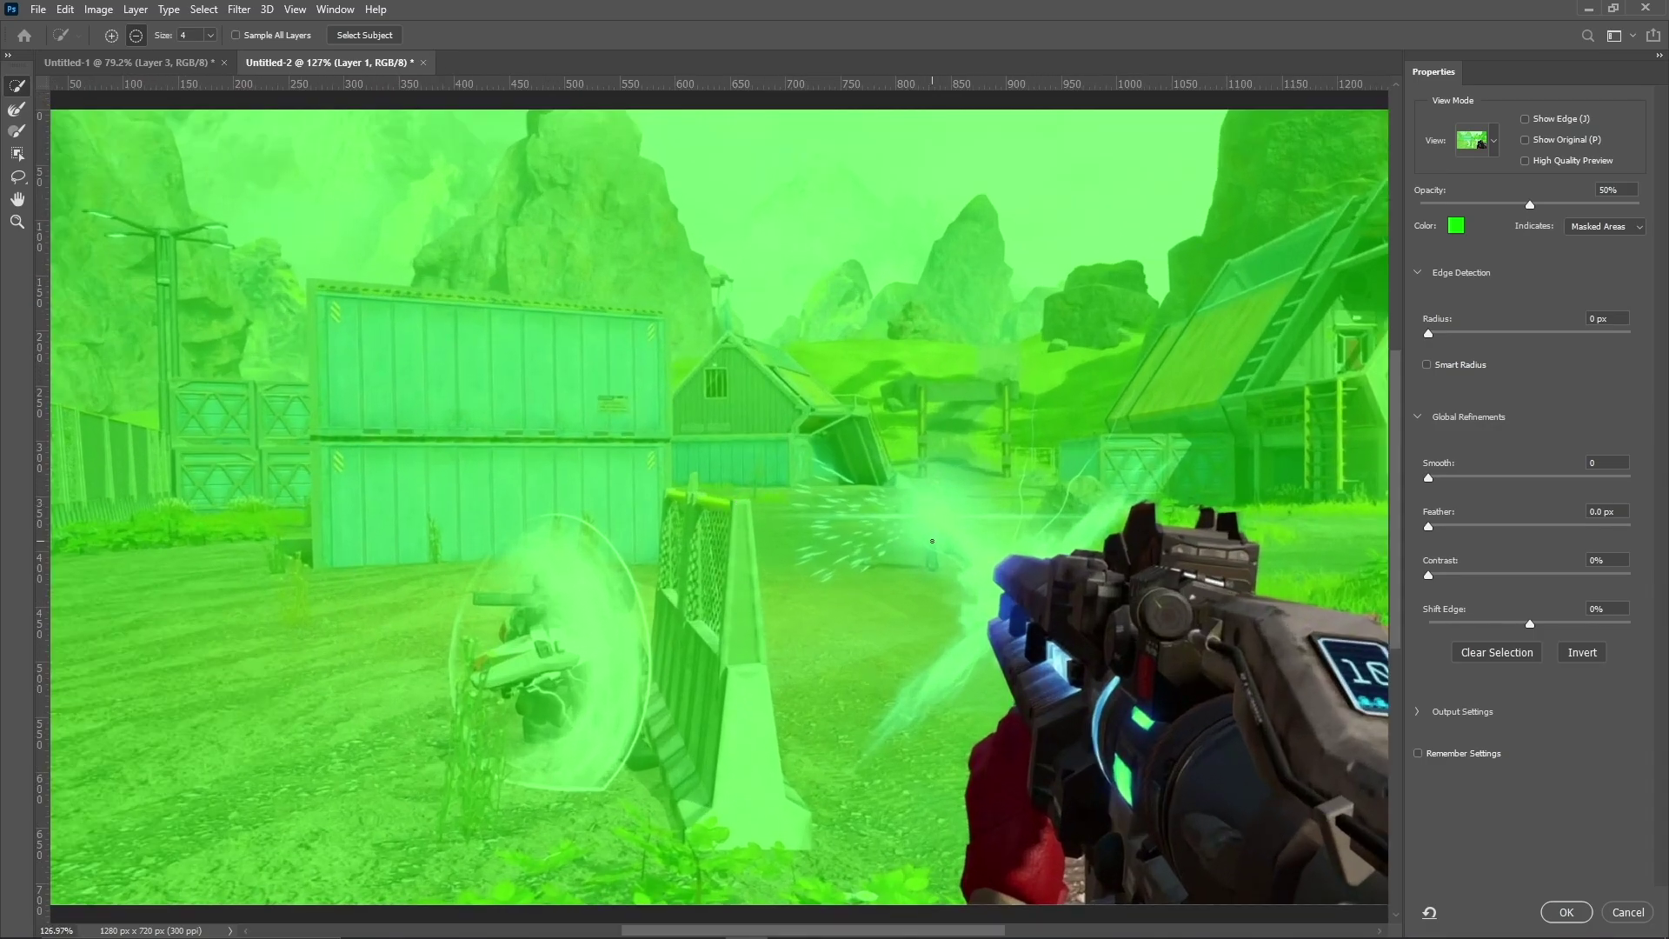
pyautogui.scroll(-2, 932, 541)
pyautogui.click(1568, 913)
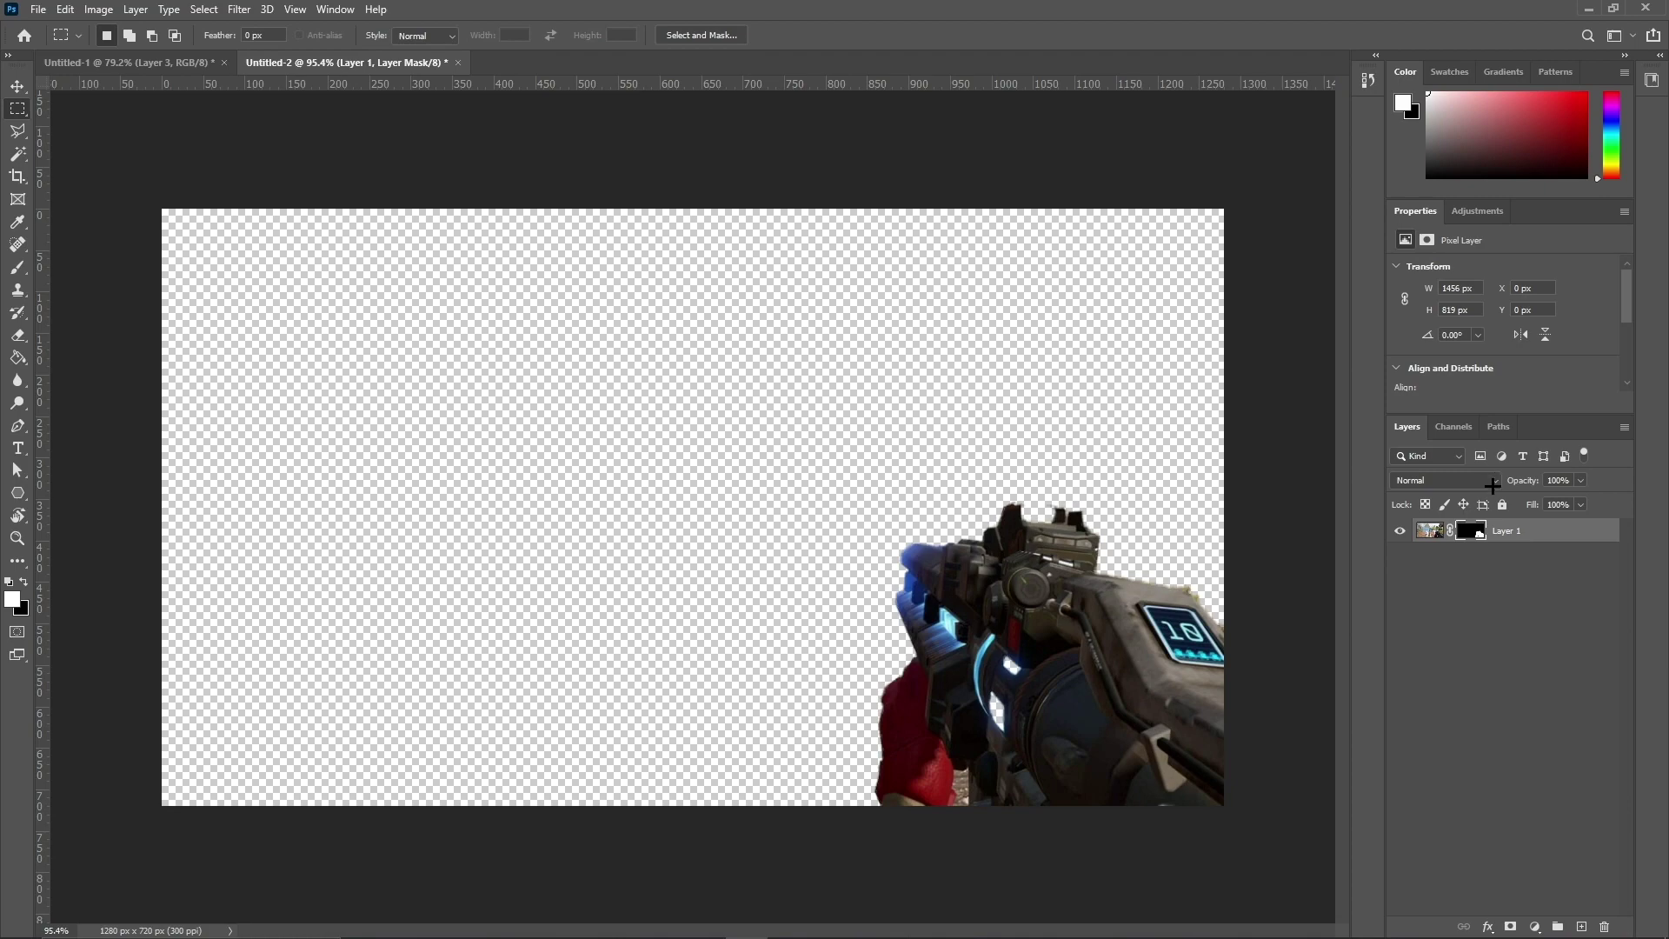
pyautogui.click(1430, 531)
pyautogui.click(1469, 531)
pyautogui.click(1428, 532)
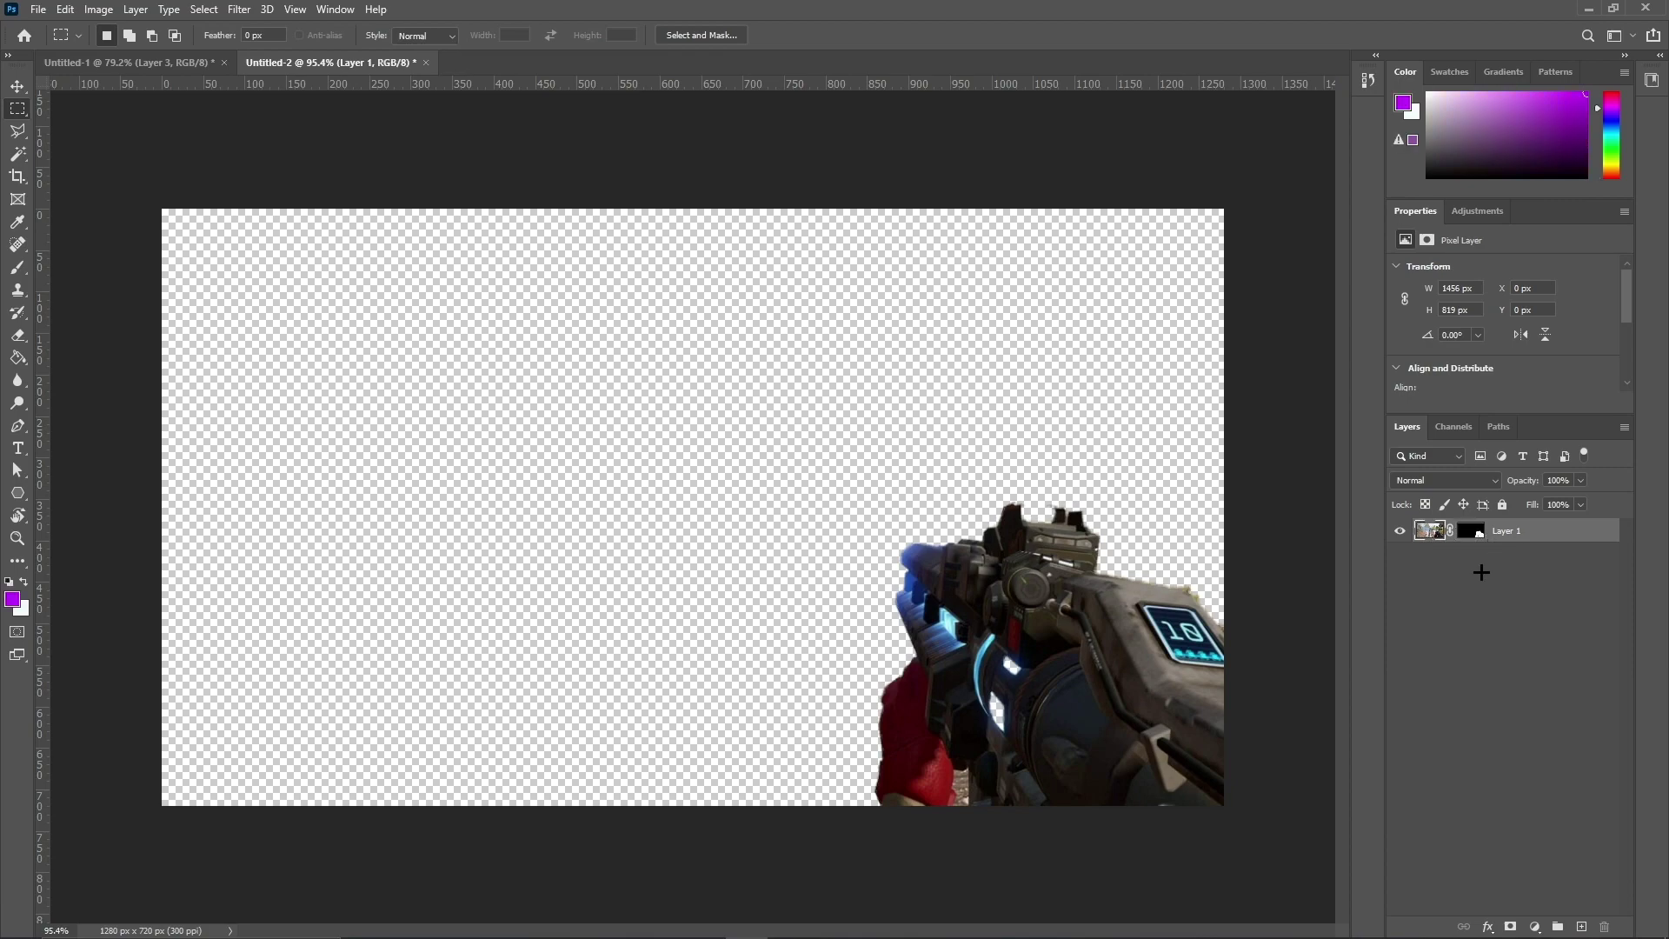
pyautogui.click(1471, 530)
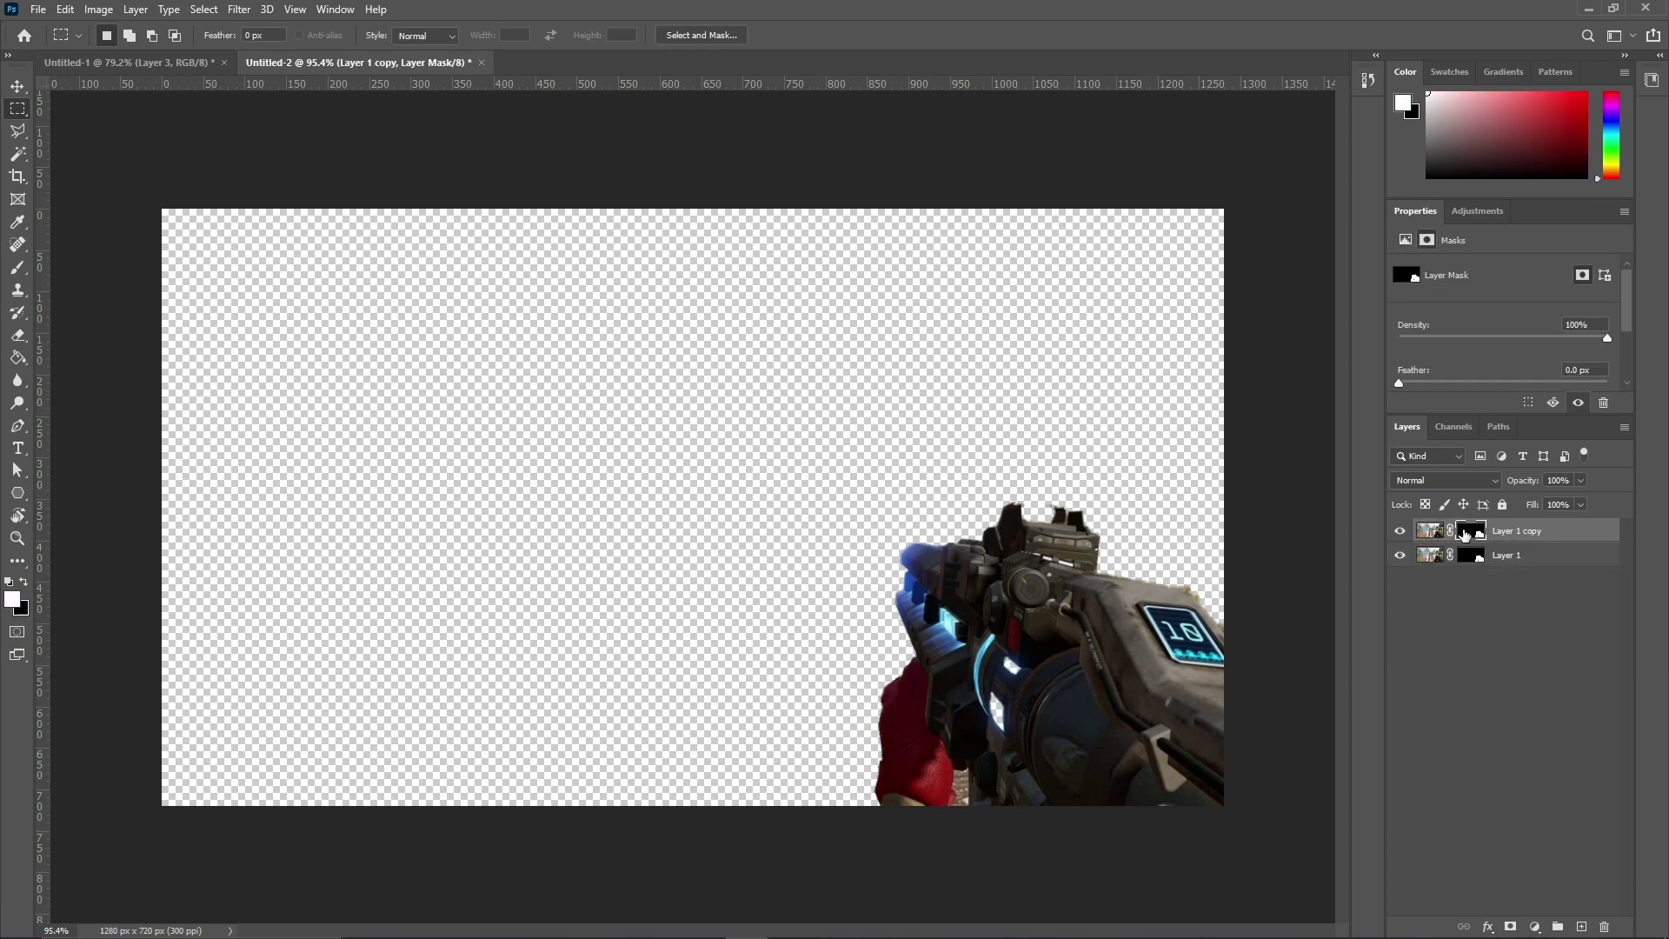
pyautogui.click(1430, 530)
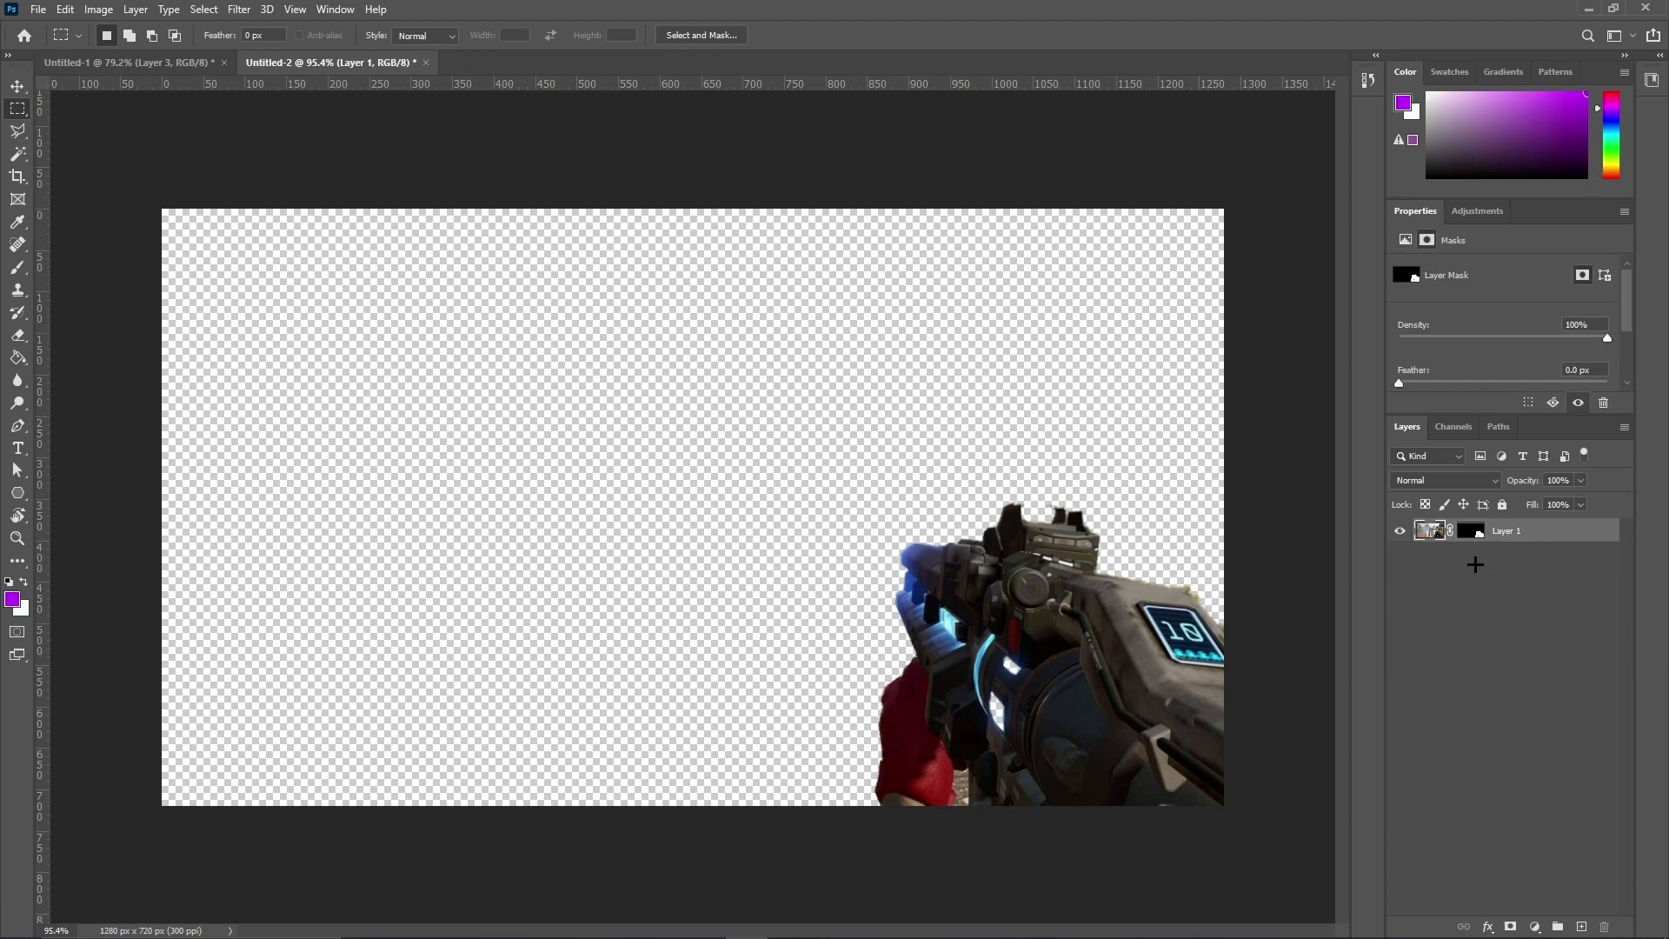
pyautogui.click(1582, 927)
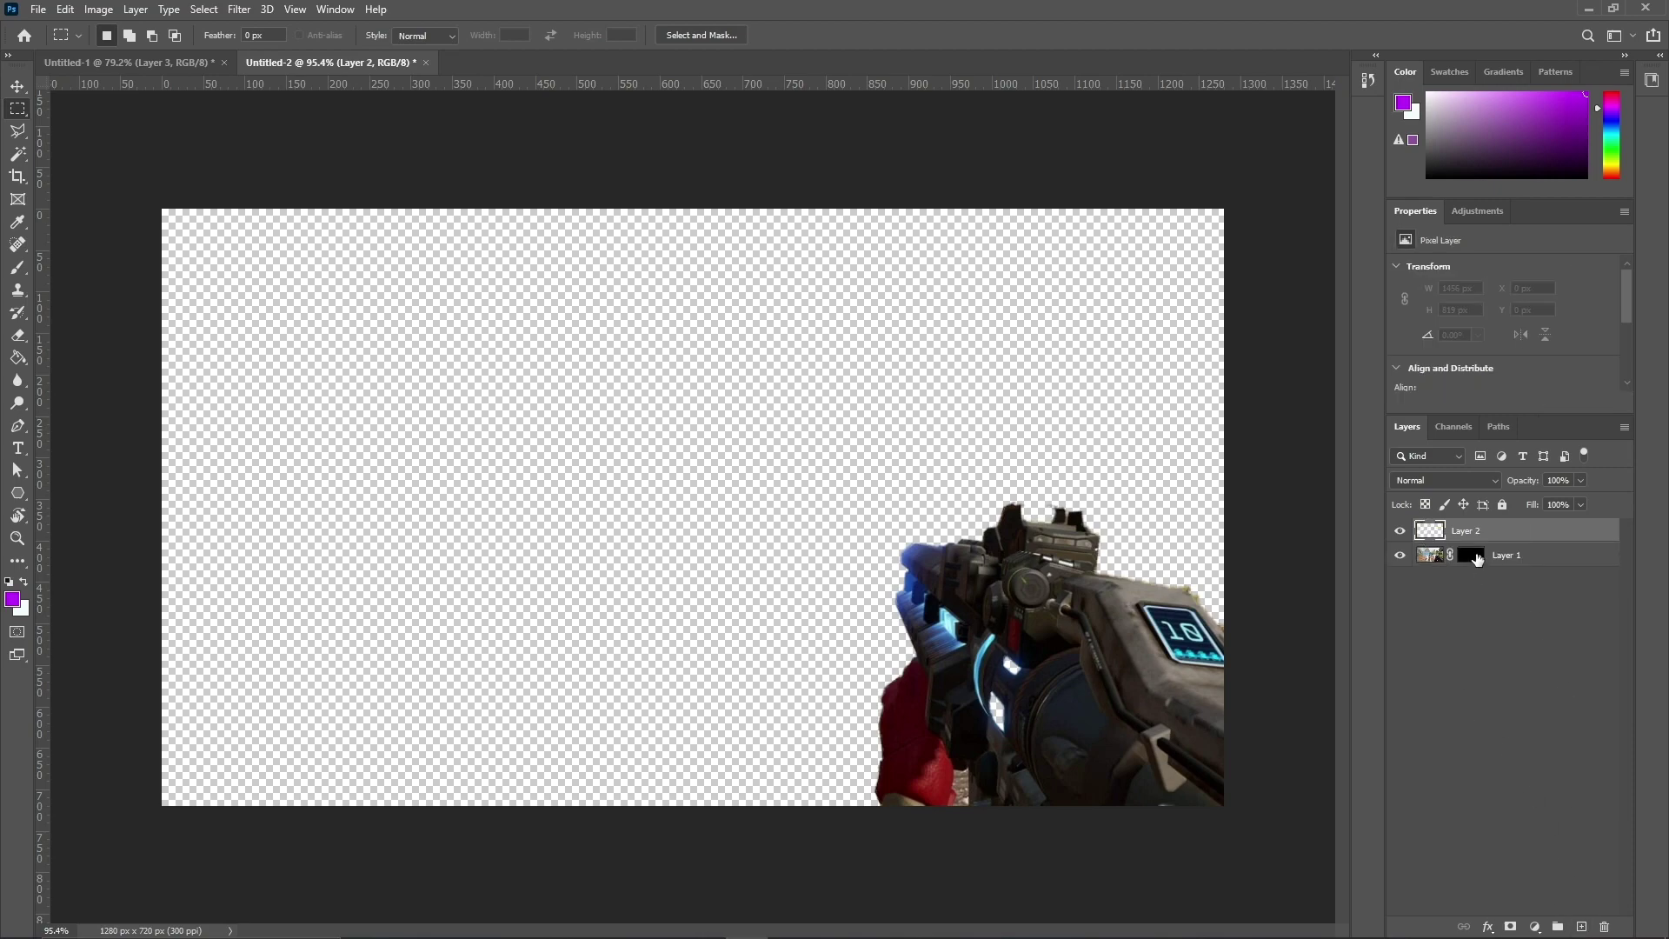
pyautogui.moveTo(1476, 556); pyautogui.dragTo(1478, 532)
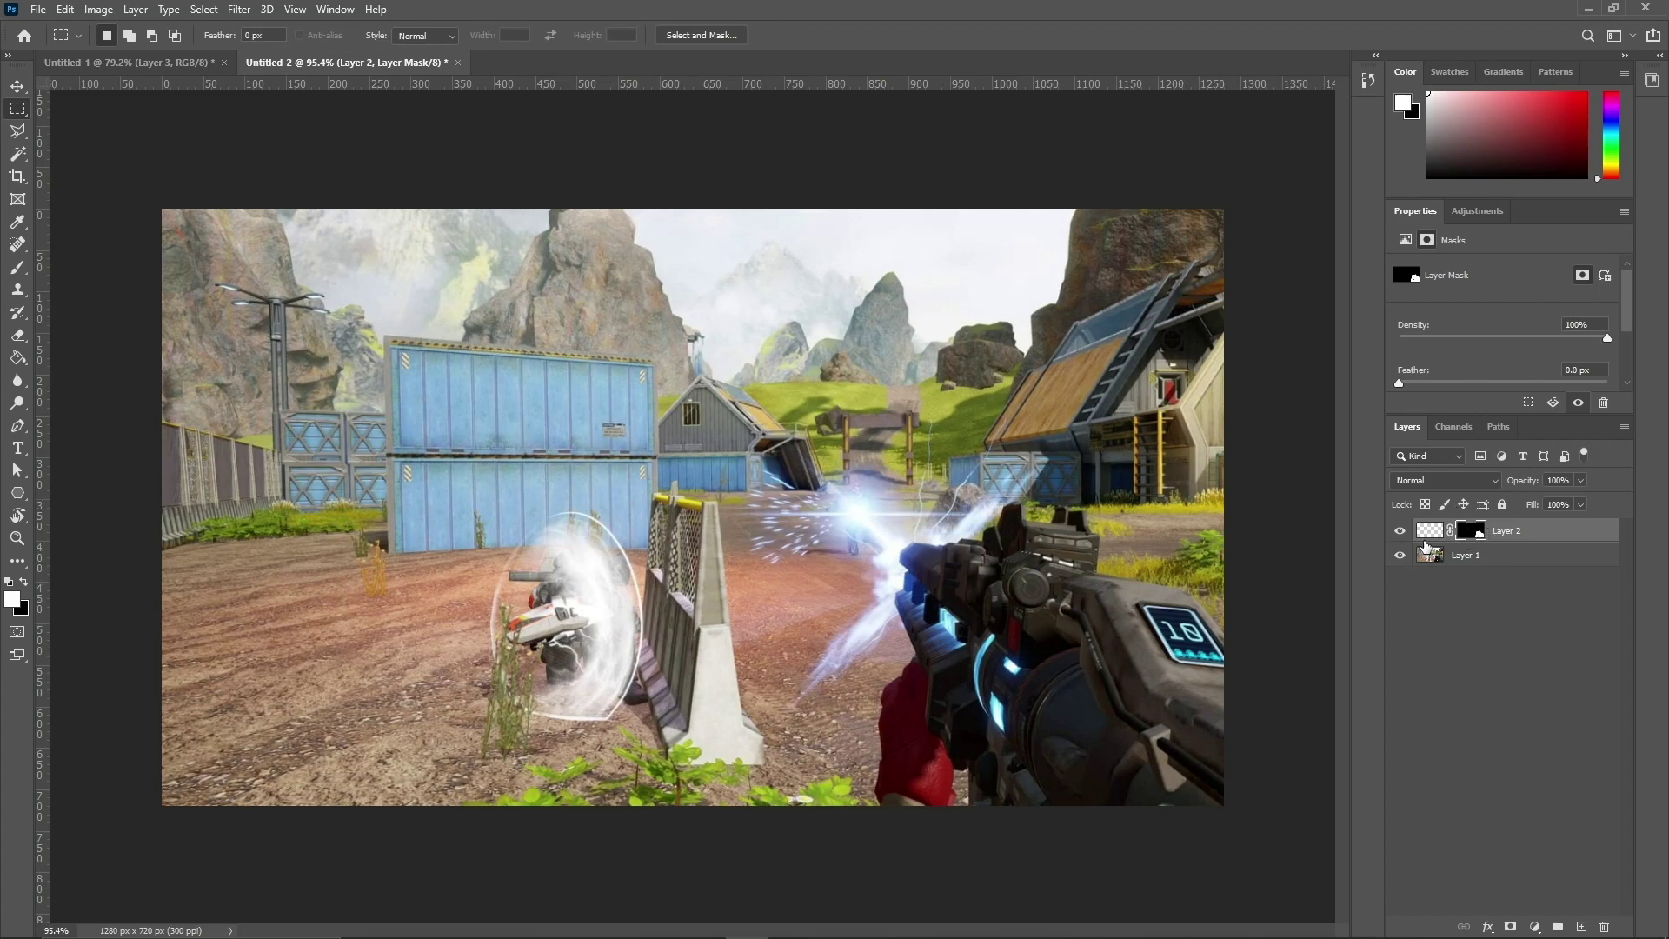
pyautogui.click(1428, 532)
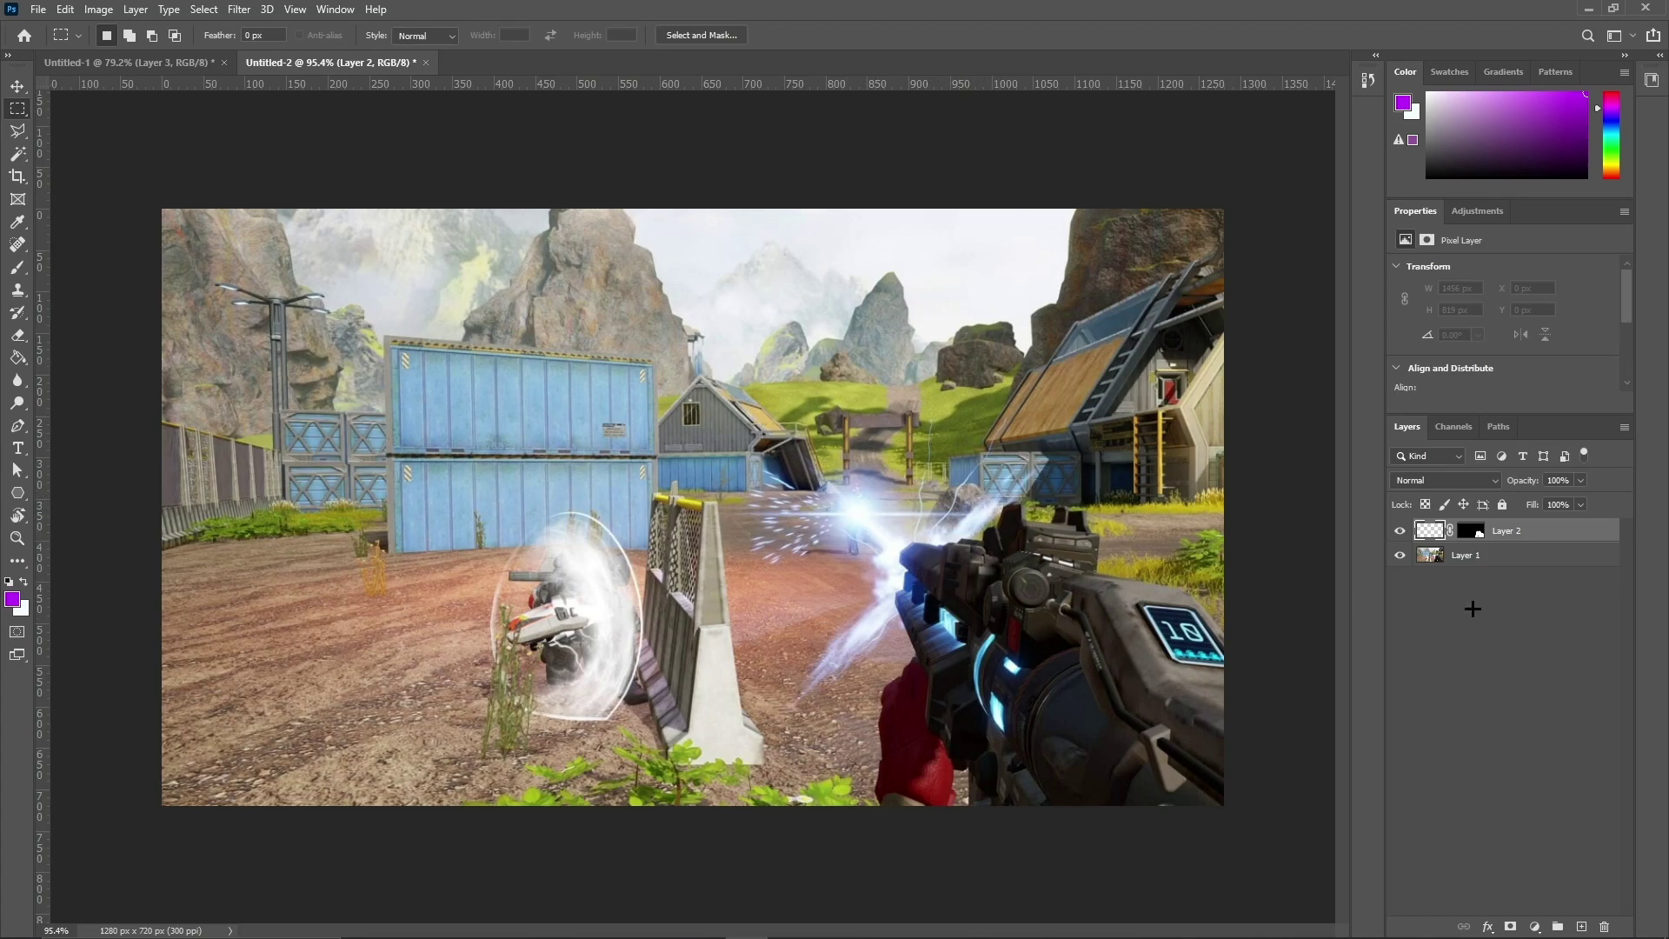
pyautogui.click(1499, 561)
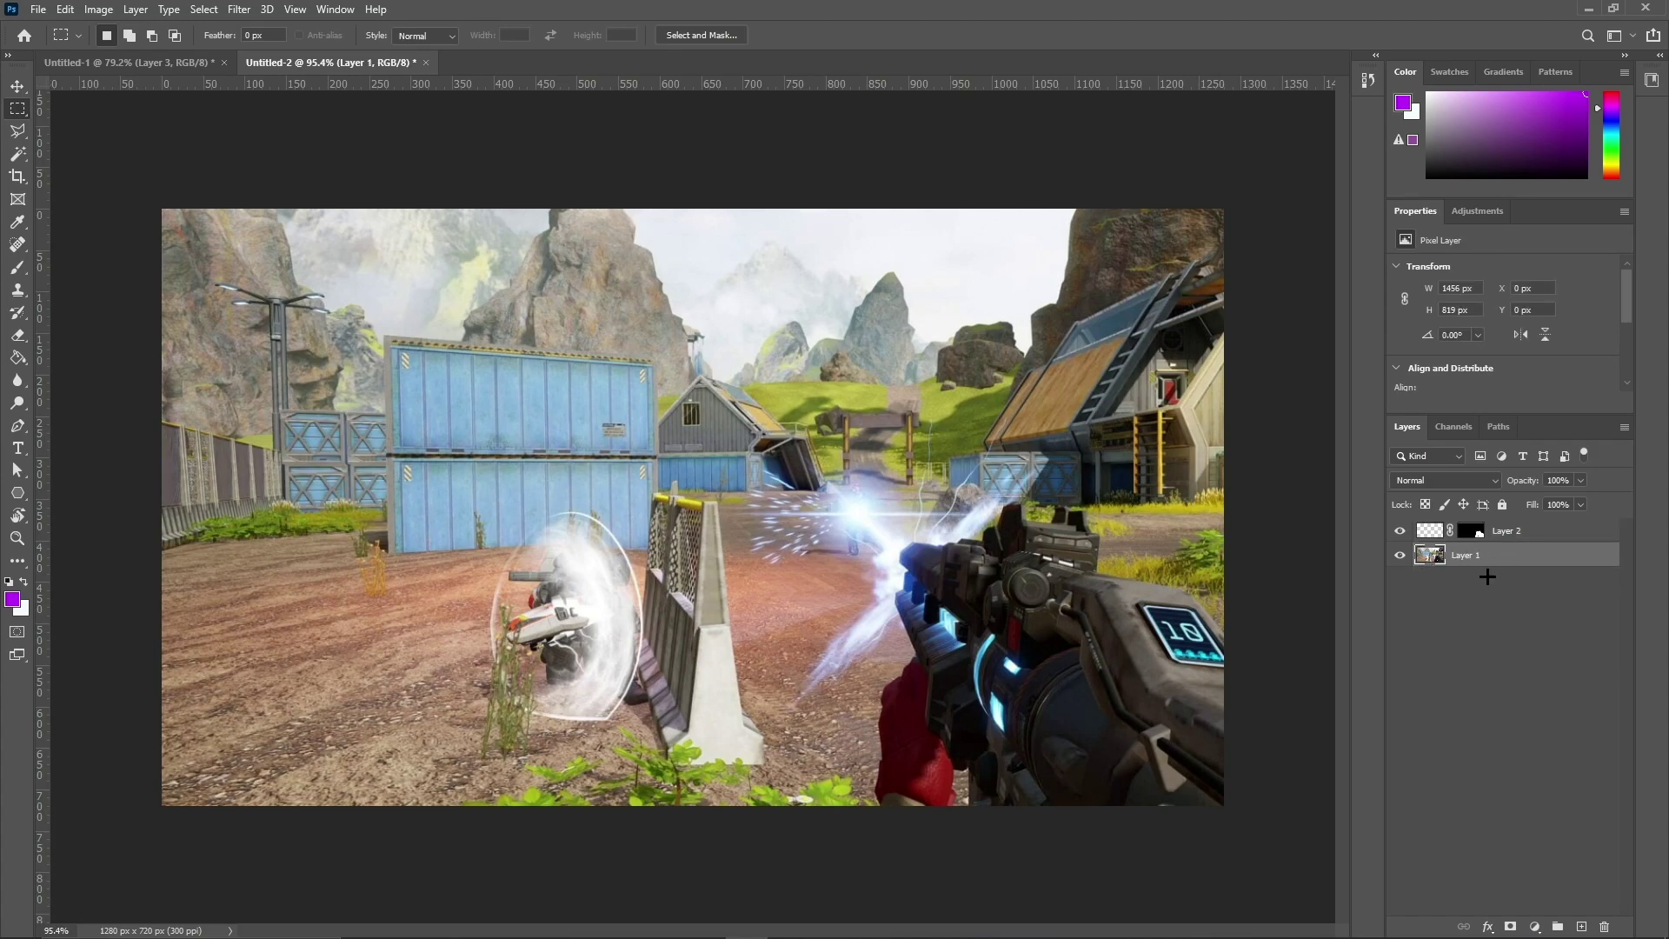
pyautogui.moveTo(1478, 534); pyautogui.dragTo(1468, 574)
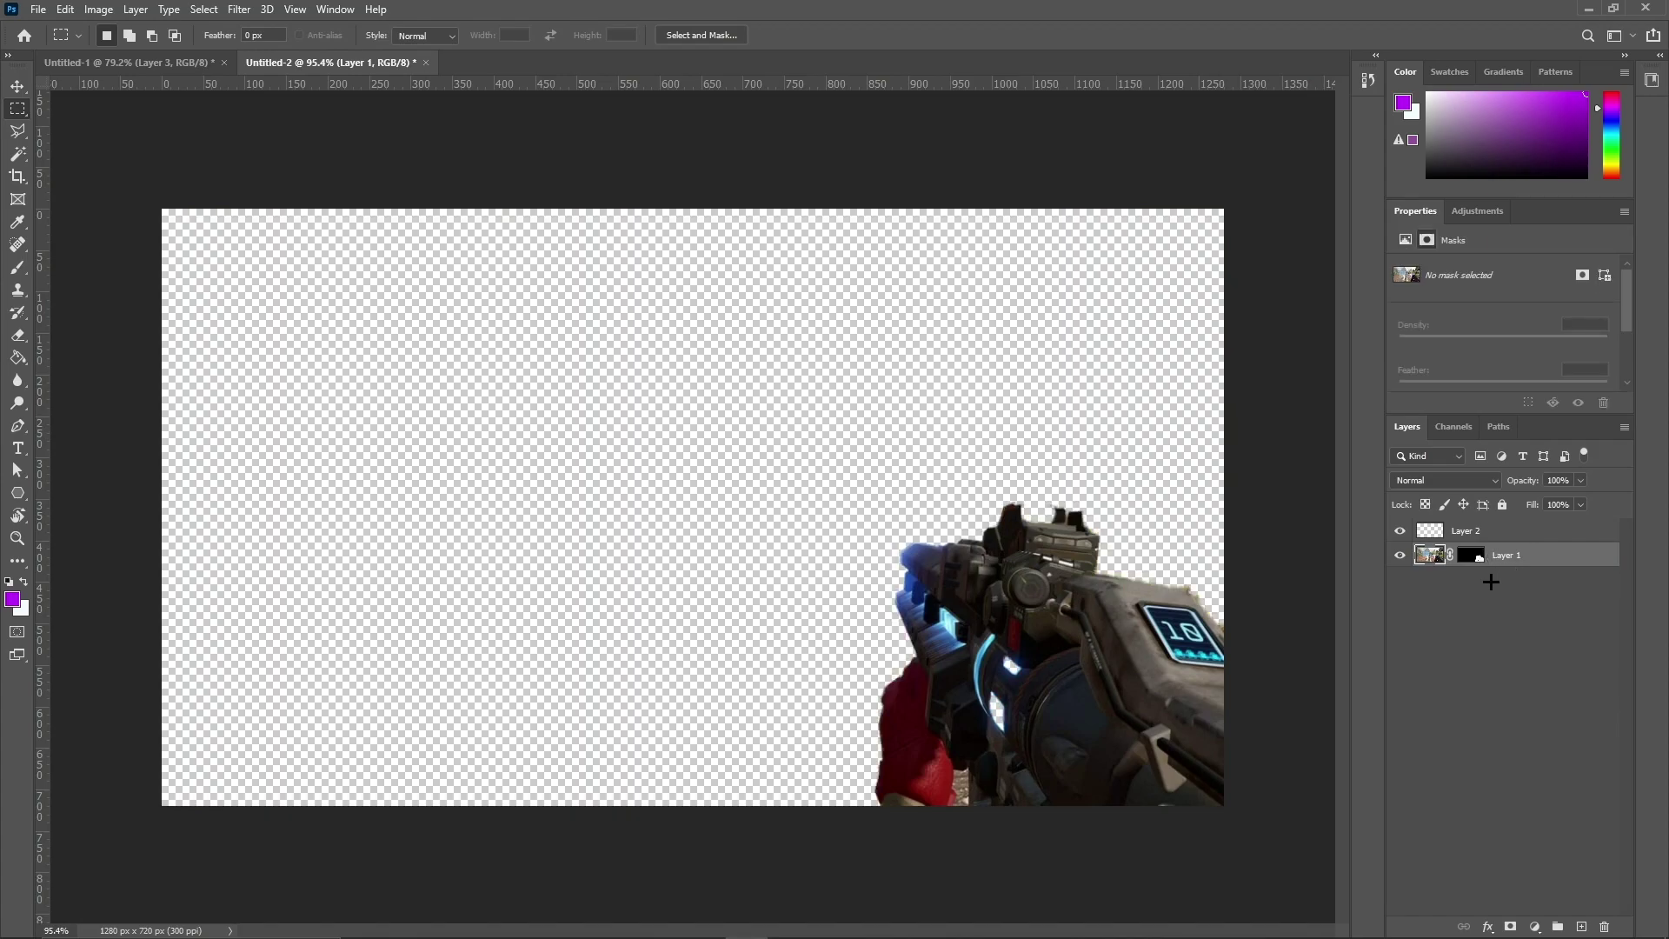
pyautogui.click(1471, 560)
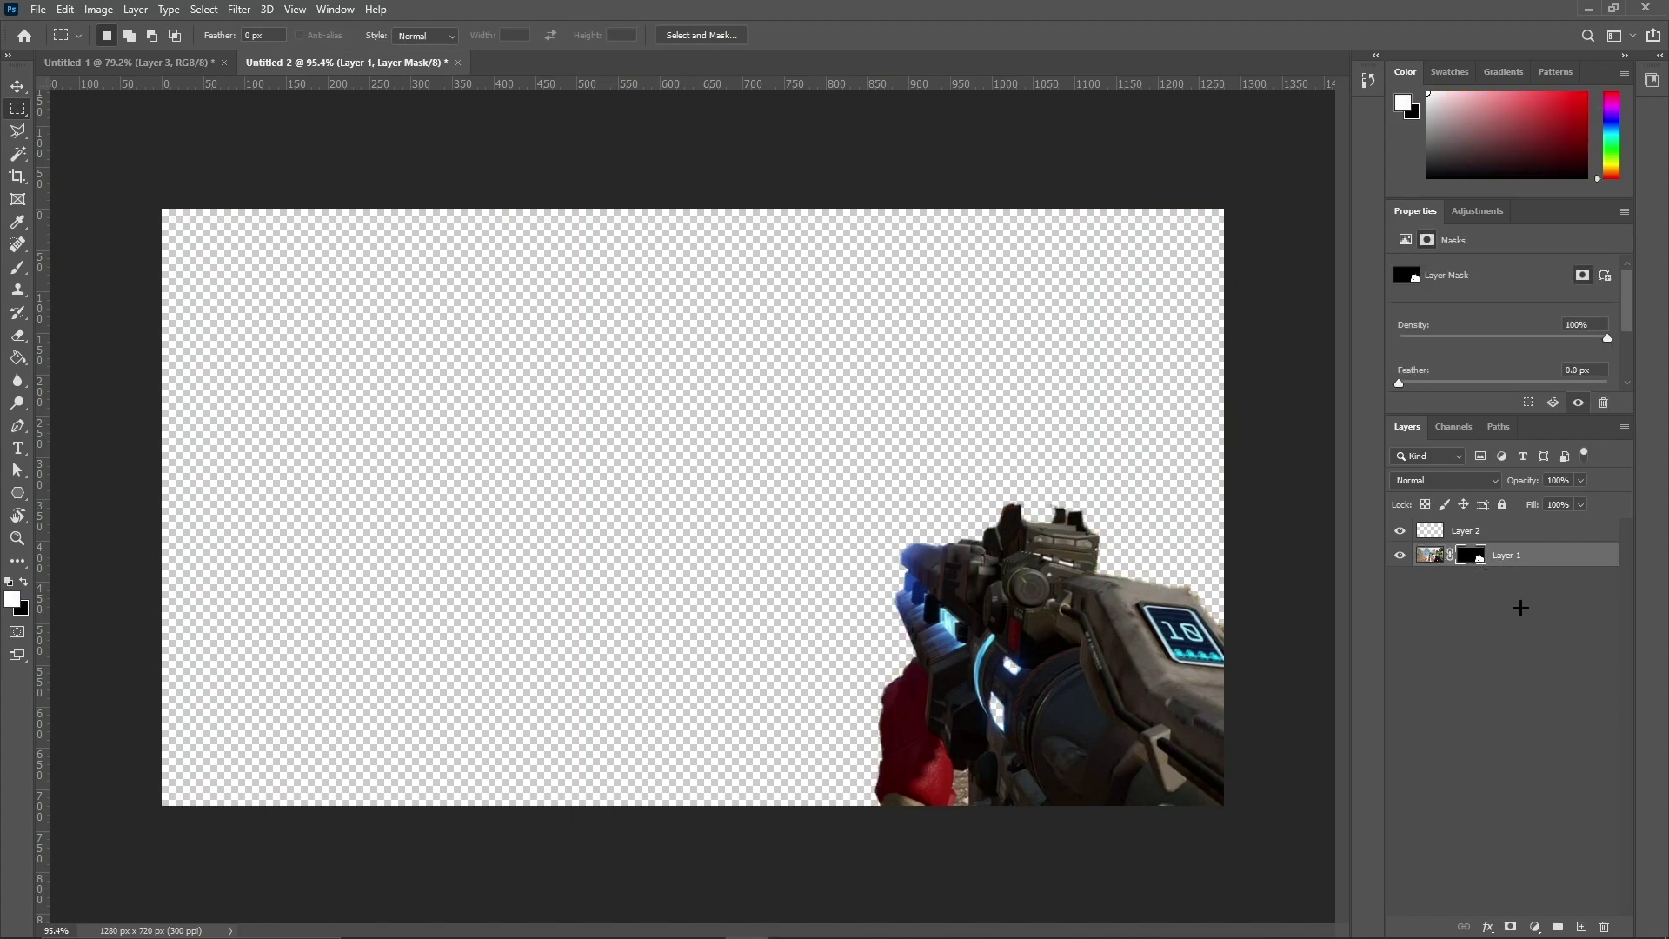
pyautogui.click(1469, 533)
pyautogui.rightClick(1488, 533)
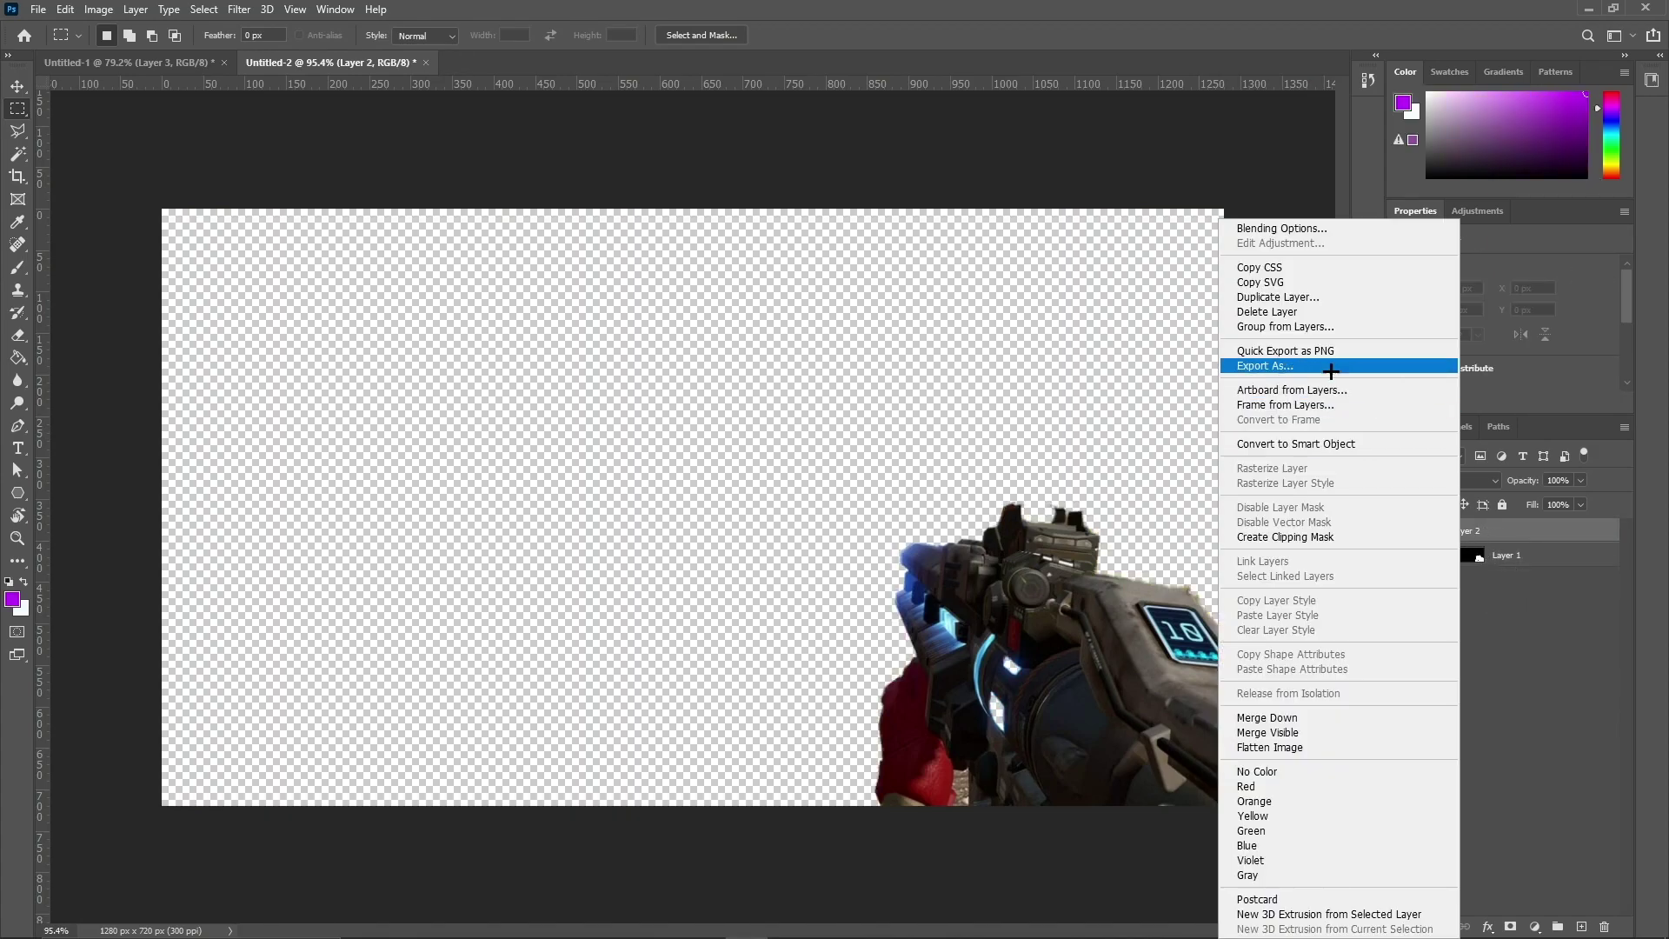
pyautogui.click(1296, 311)
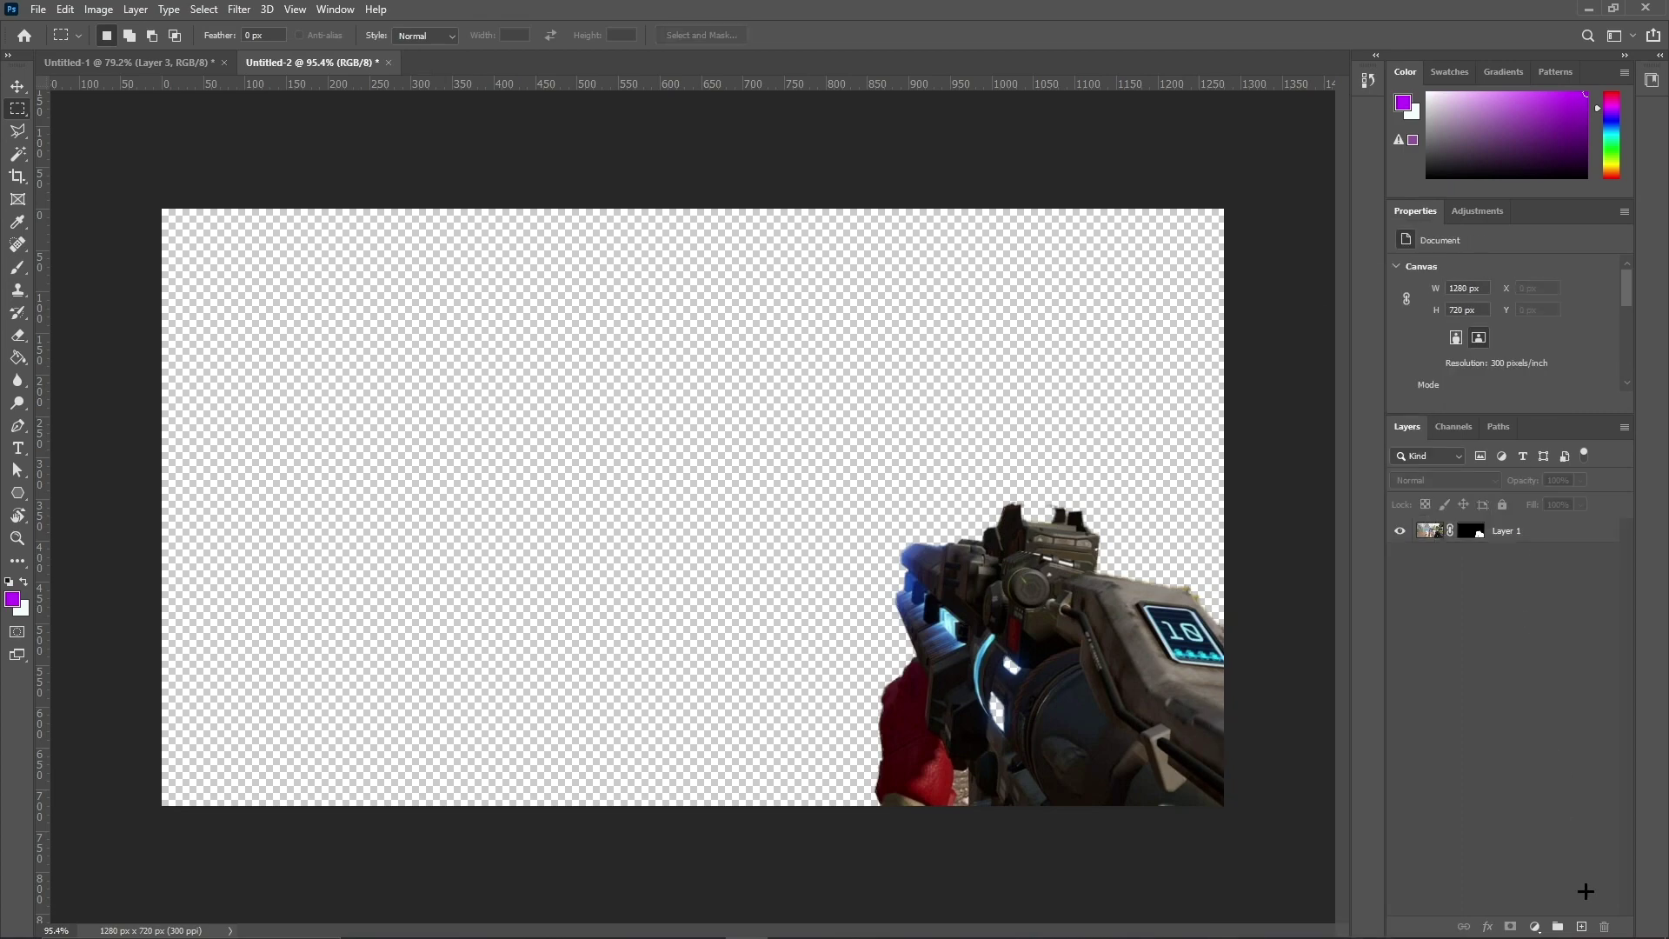
# Duplicate Layer 1 without its mask and move the gun mask onto the copy, holding the mask on a new empty layer in between.
pyautogui.click(1582, 926)
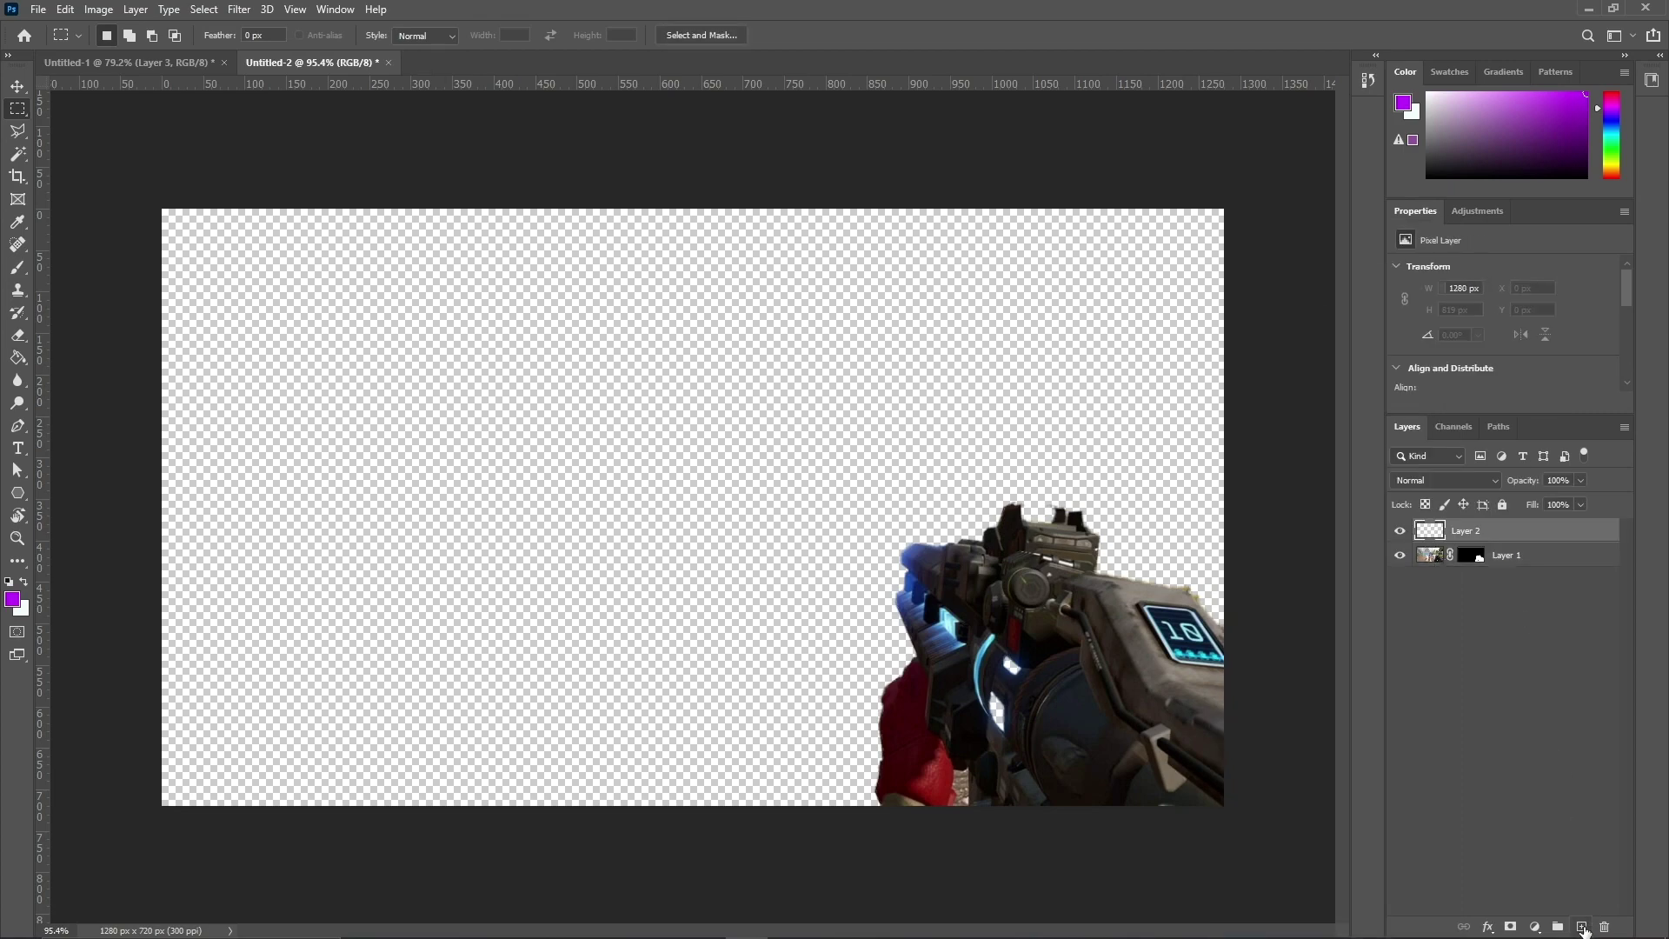
pyautogui.moveTo(1476, 559); pyautogui.dragTo(1481, 544)
pyautogui.click(1488, 556)
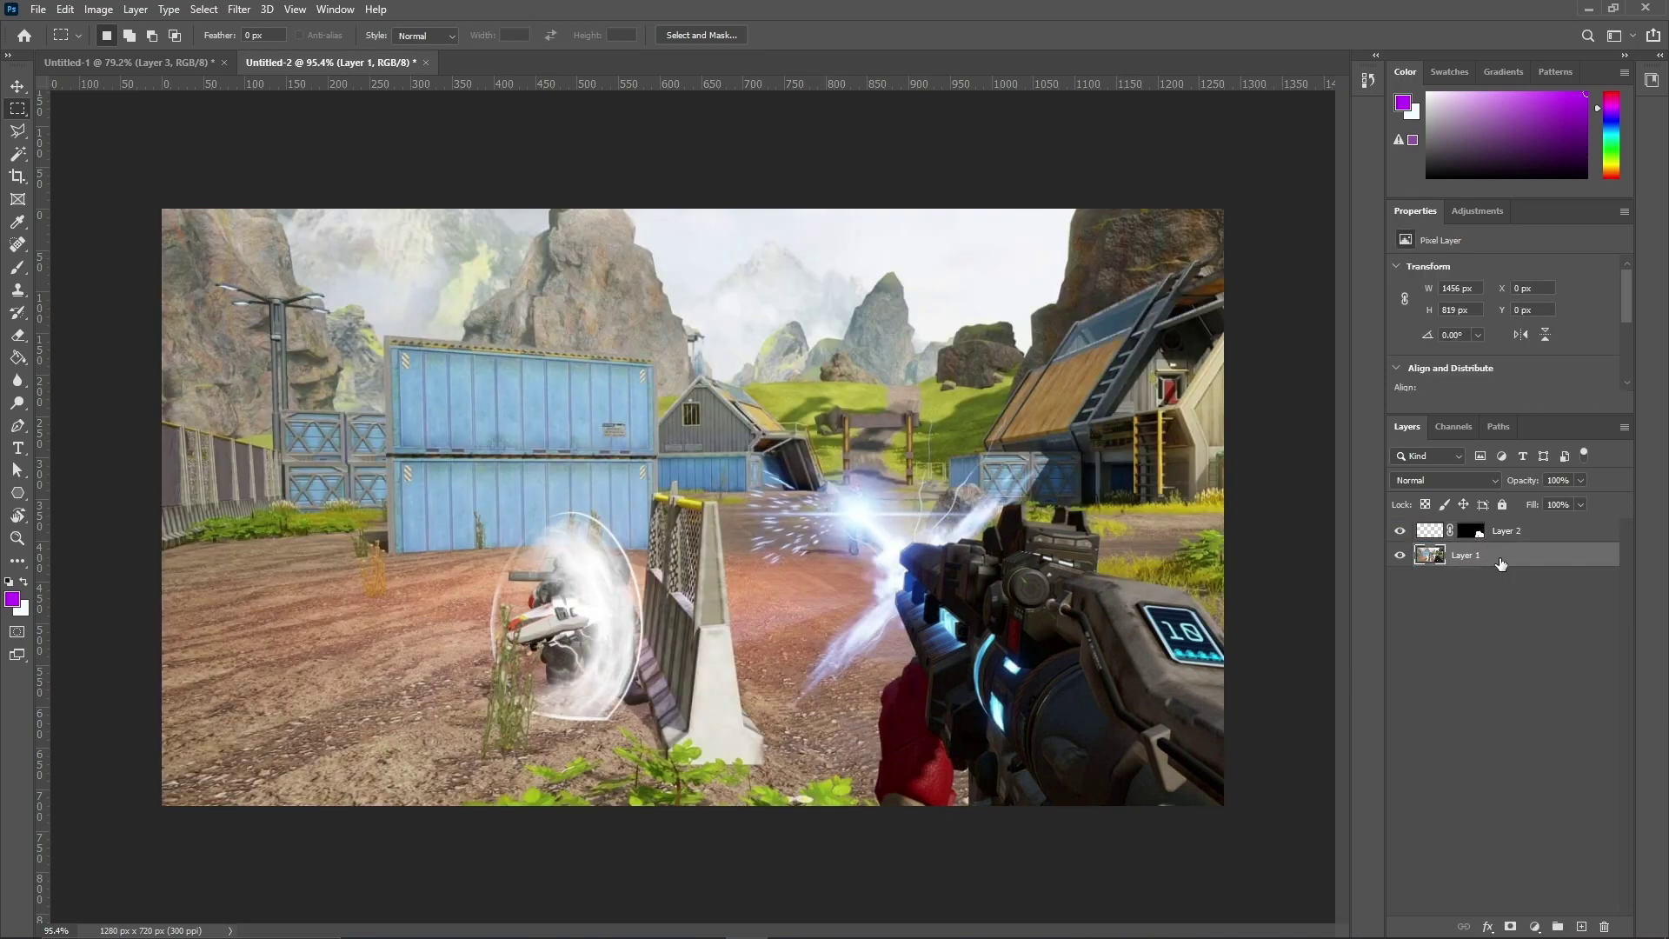
pyautogui.hotkey('ctrl', 'j')
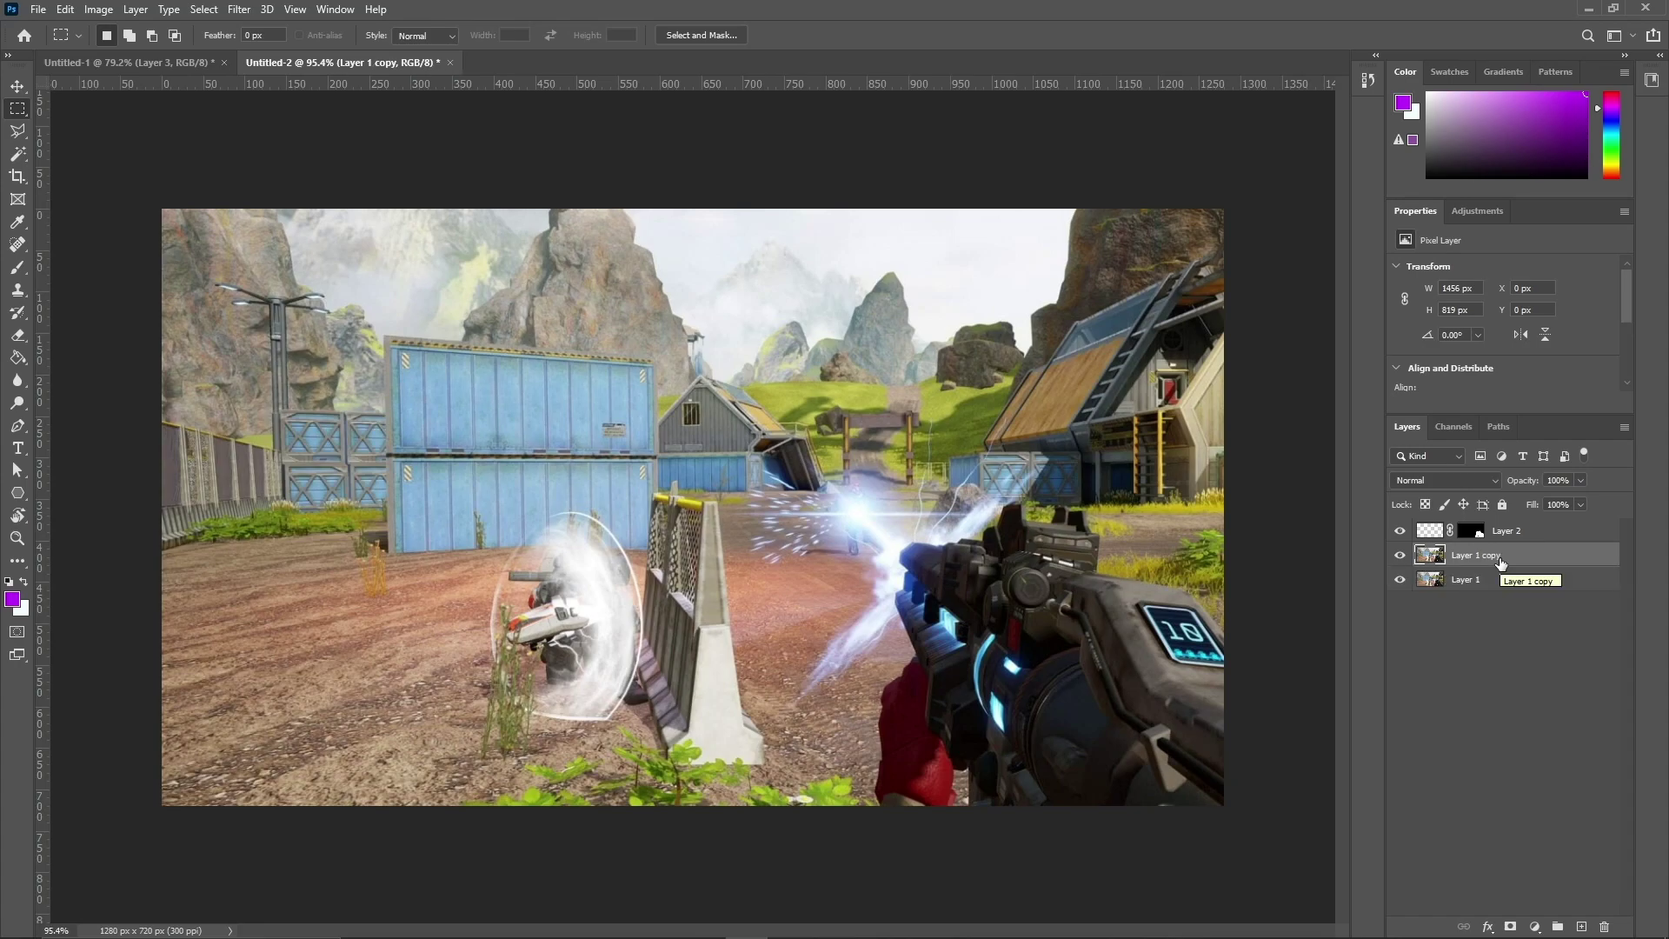
pyautogui.moveTo(1475, 532); pyautogui.dragTo(1483, 558)
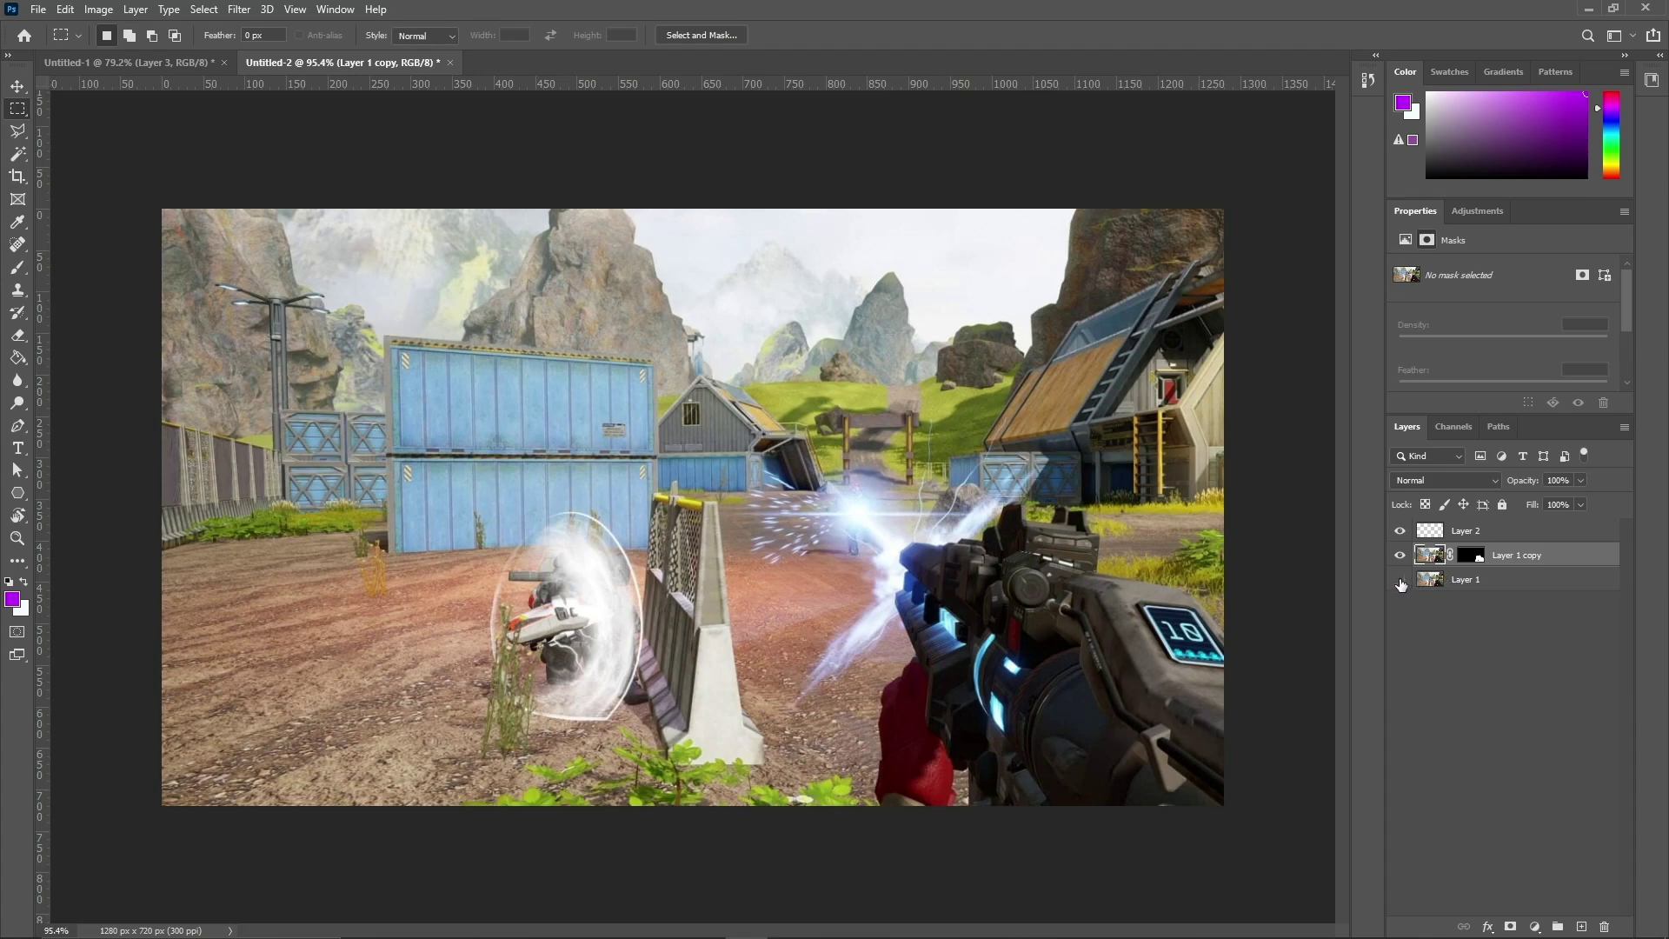
pyautogui.click(1400, 580)
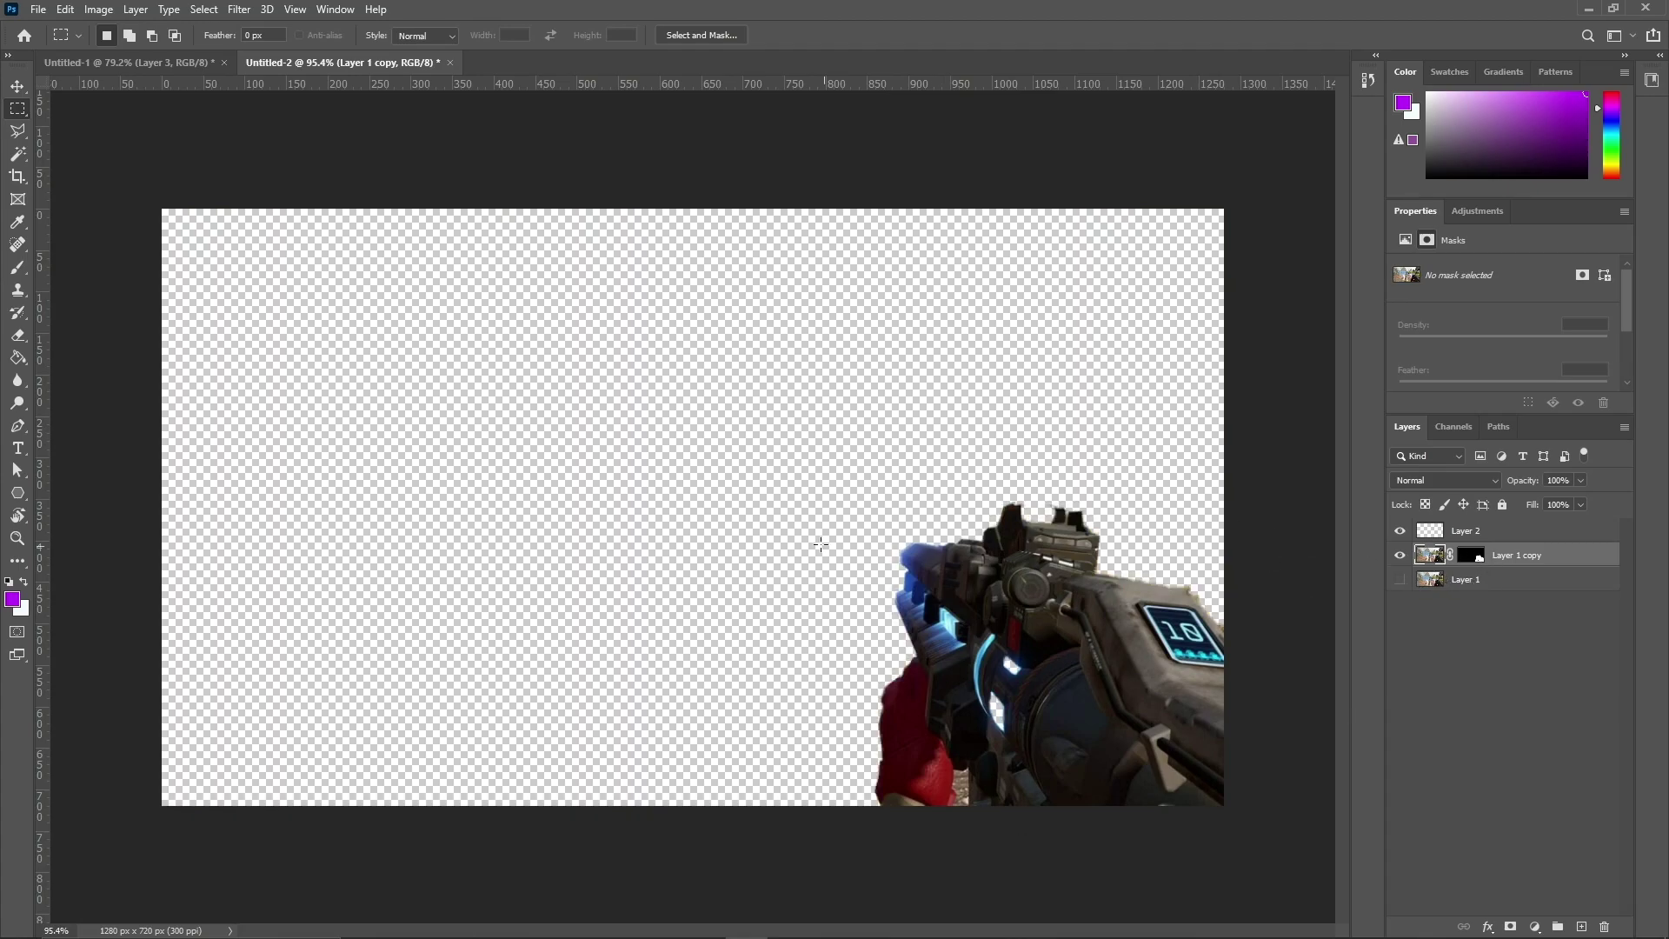
pyautogui.click(1400, 580)
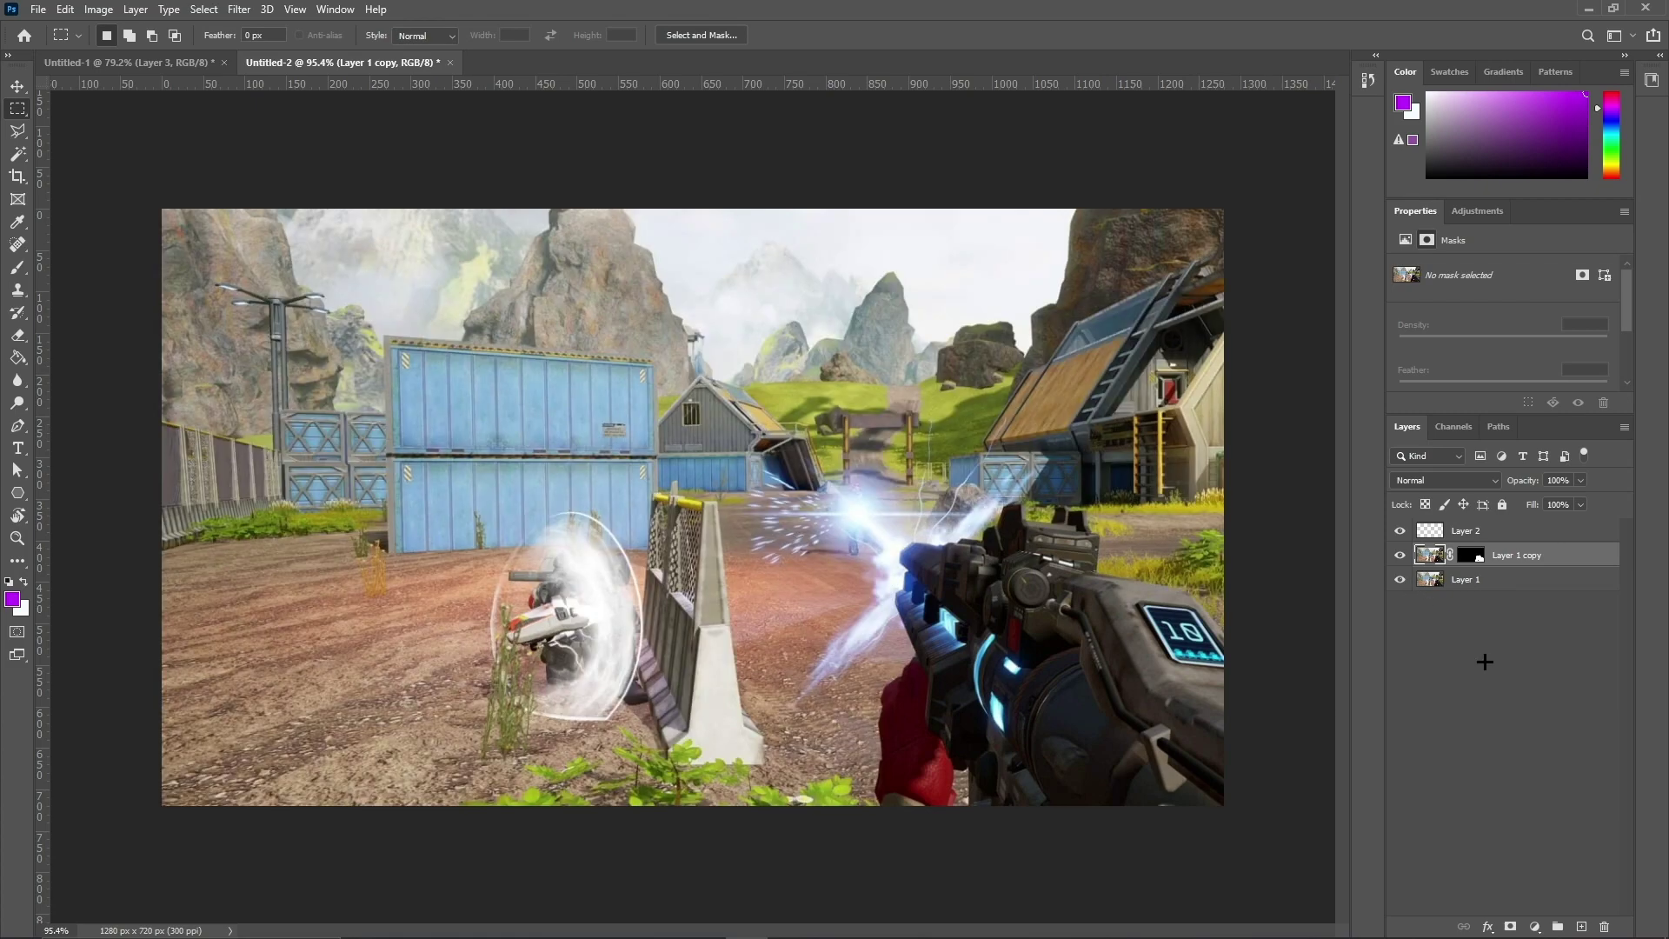
# Apply a Gaussian Blur with a 3.9-pixel radius to the unmasked background on Layer 1.
pyautogui.click(1490, 583)
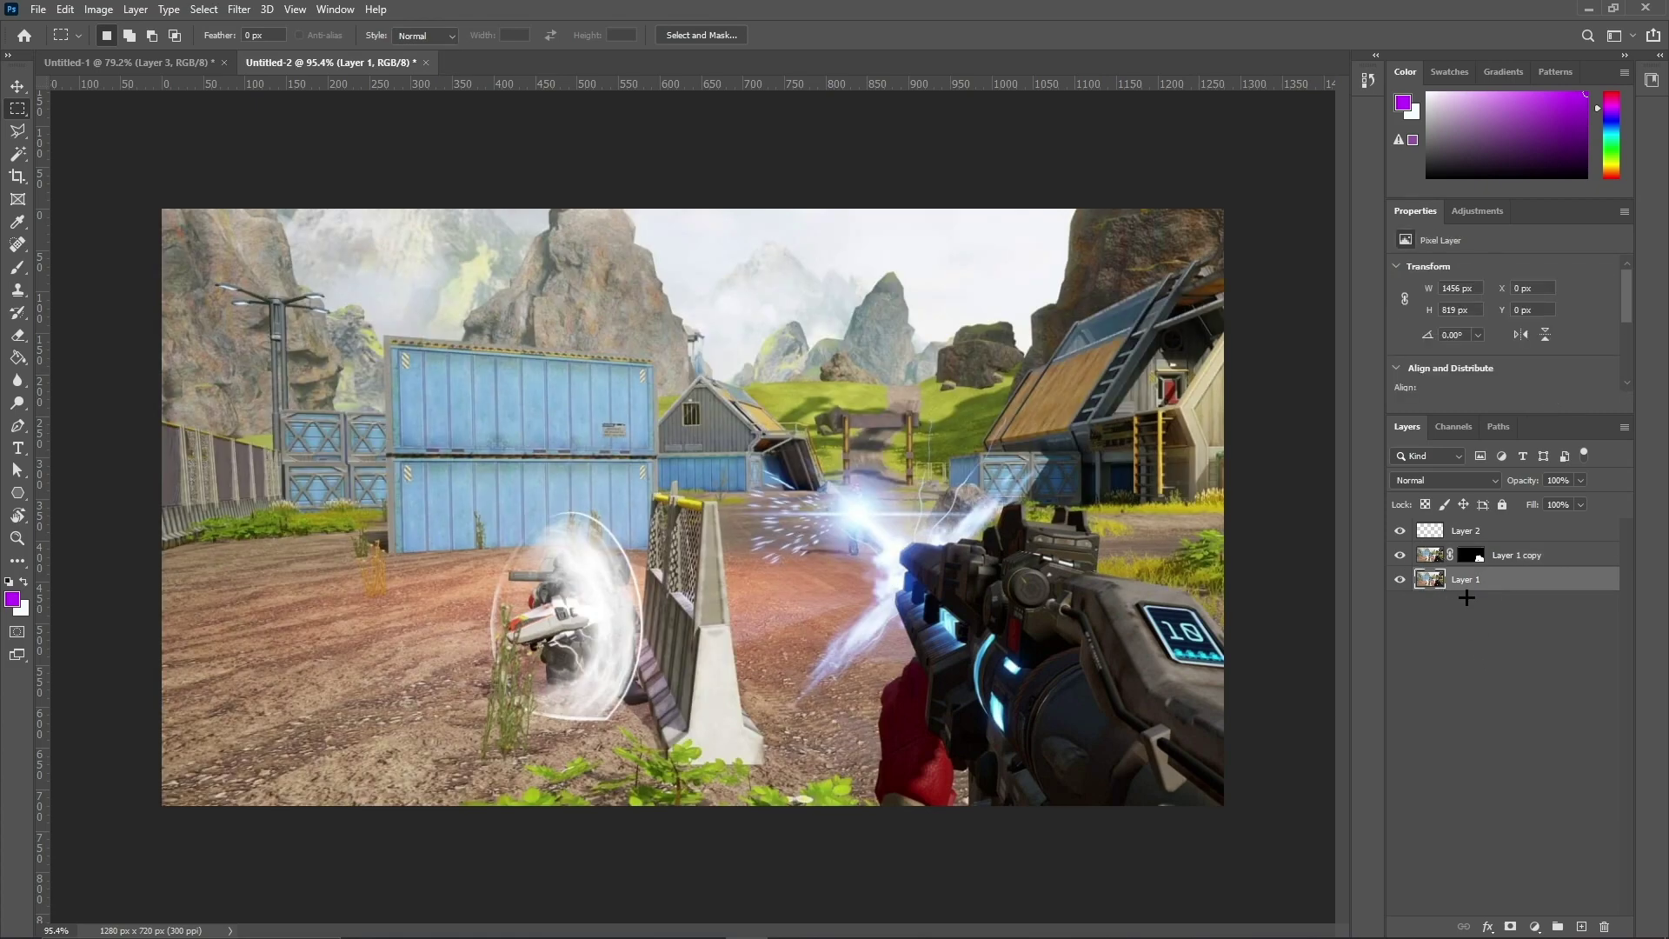
pyautogui.click(239, 9)
pyautogui.moveTo(298, 206)
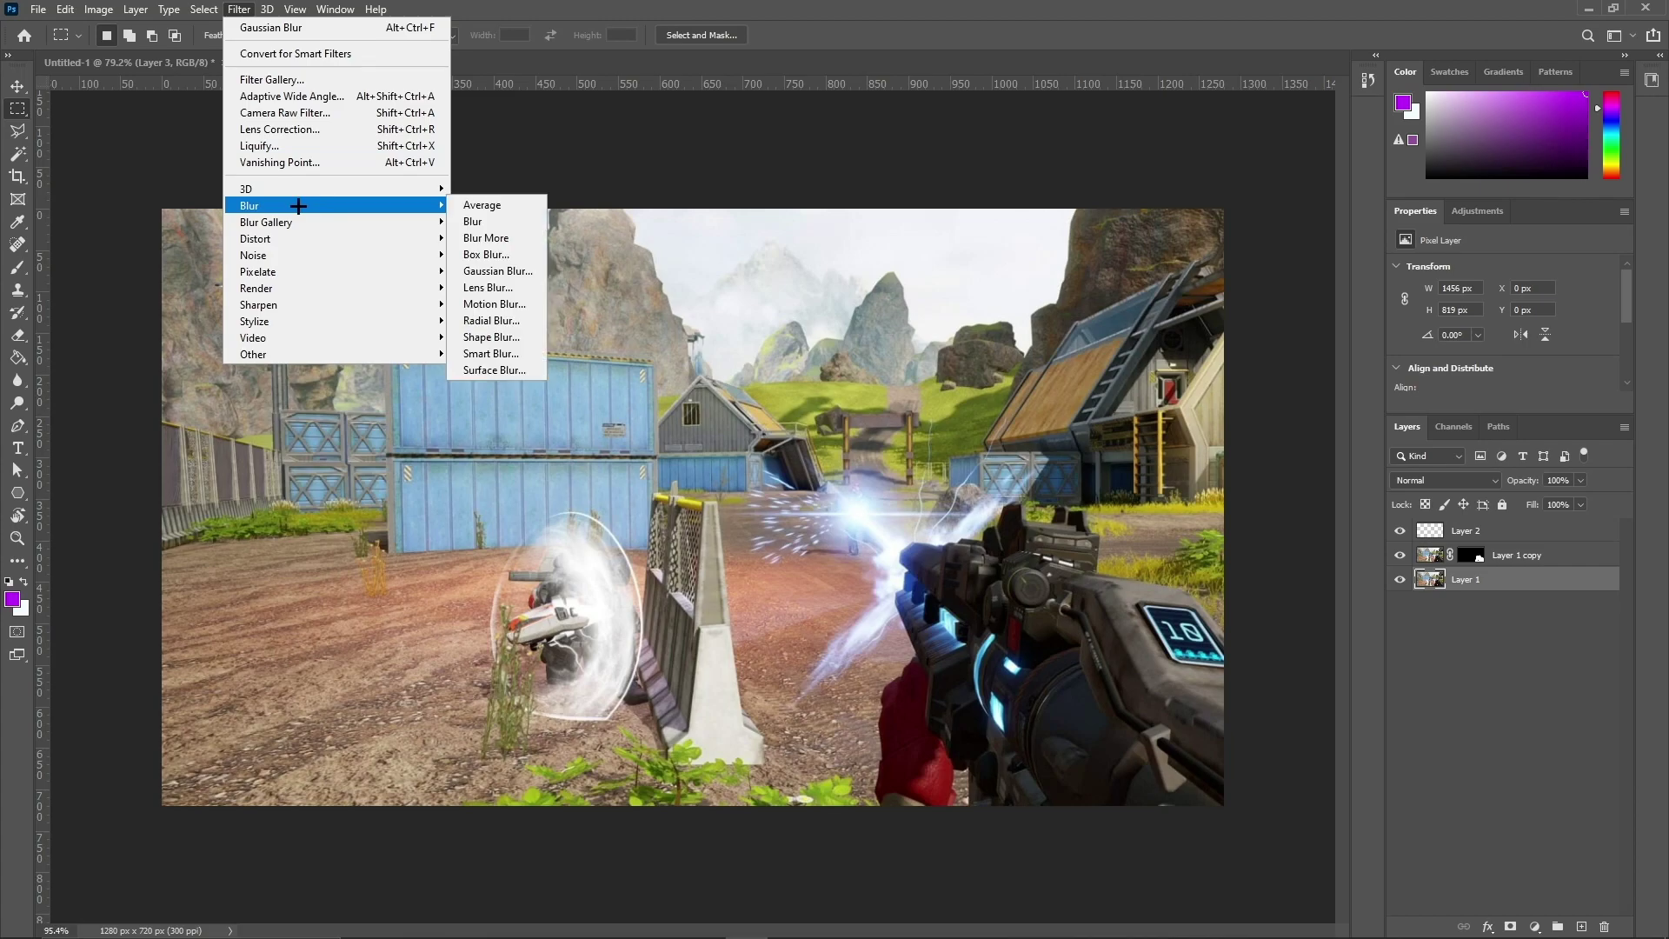
pyautogui.click(497, 270)
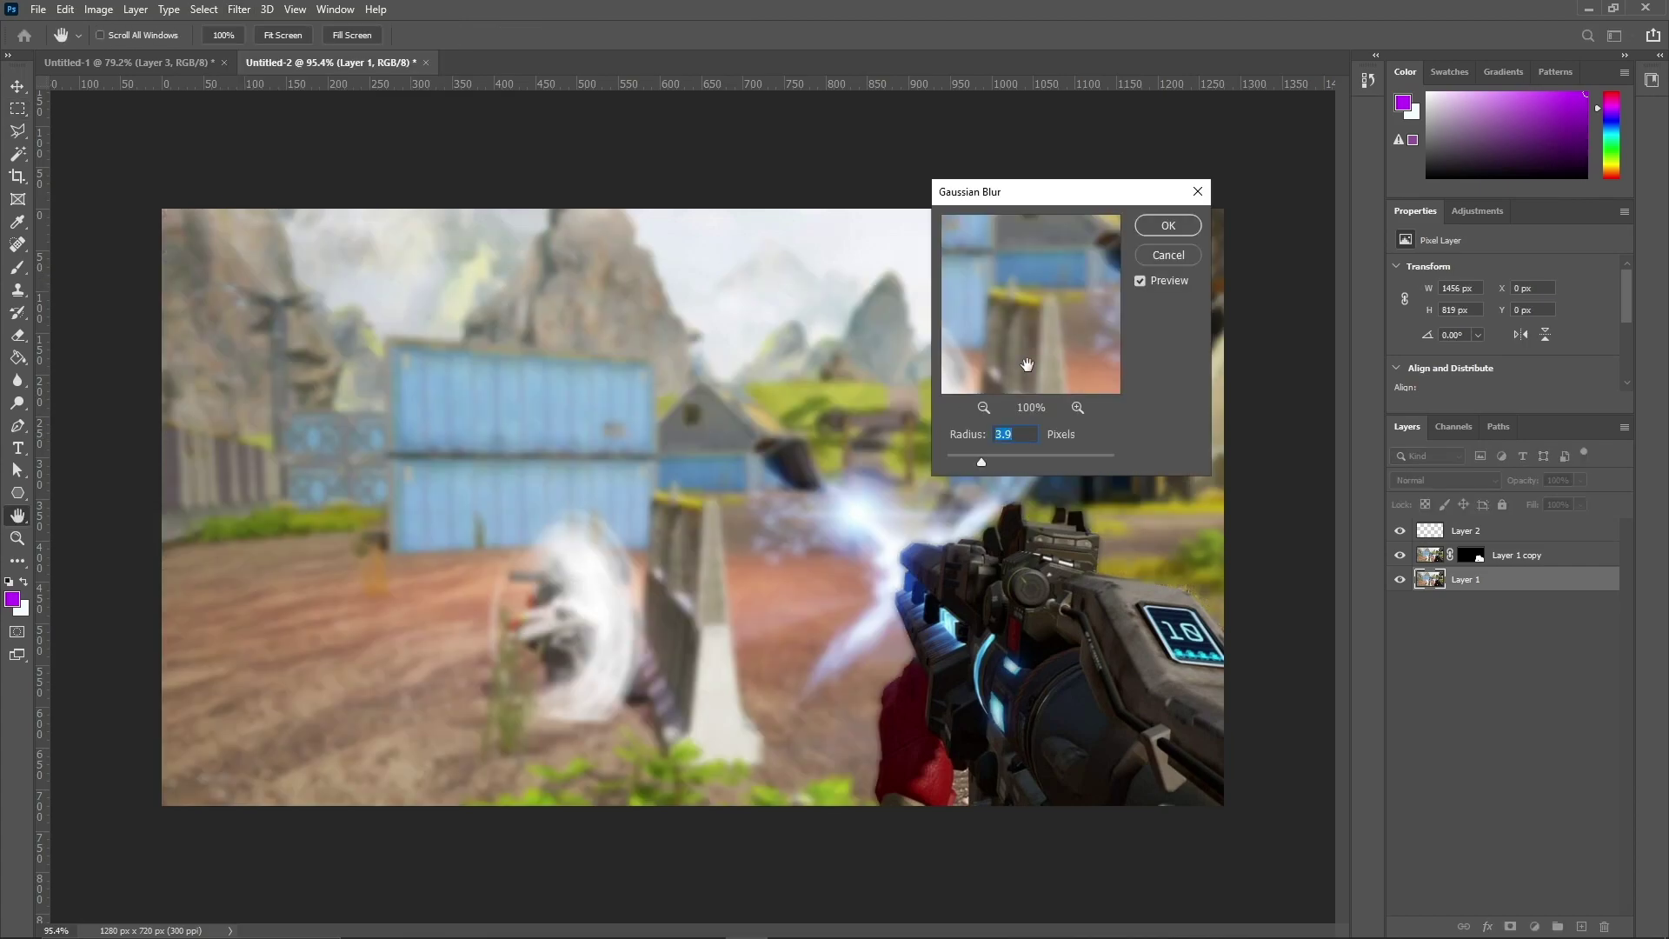
pyautogui.click(1147, 228)
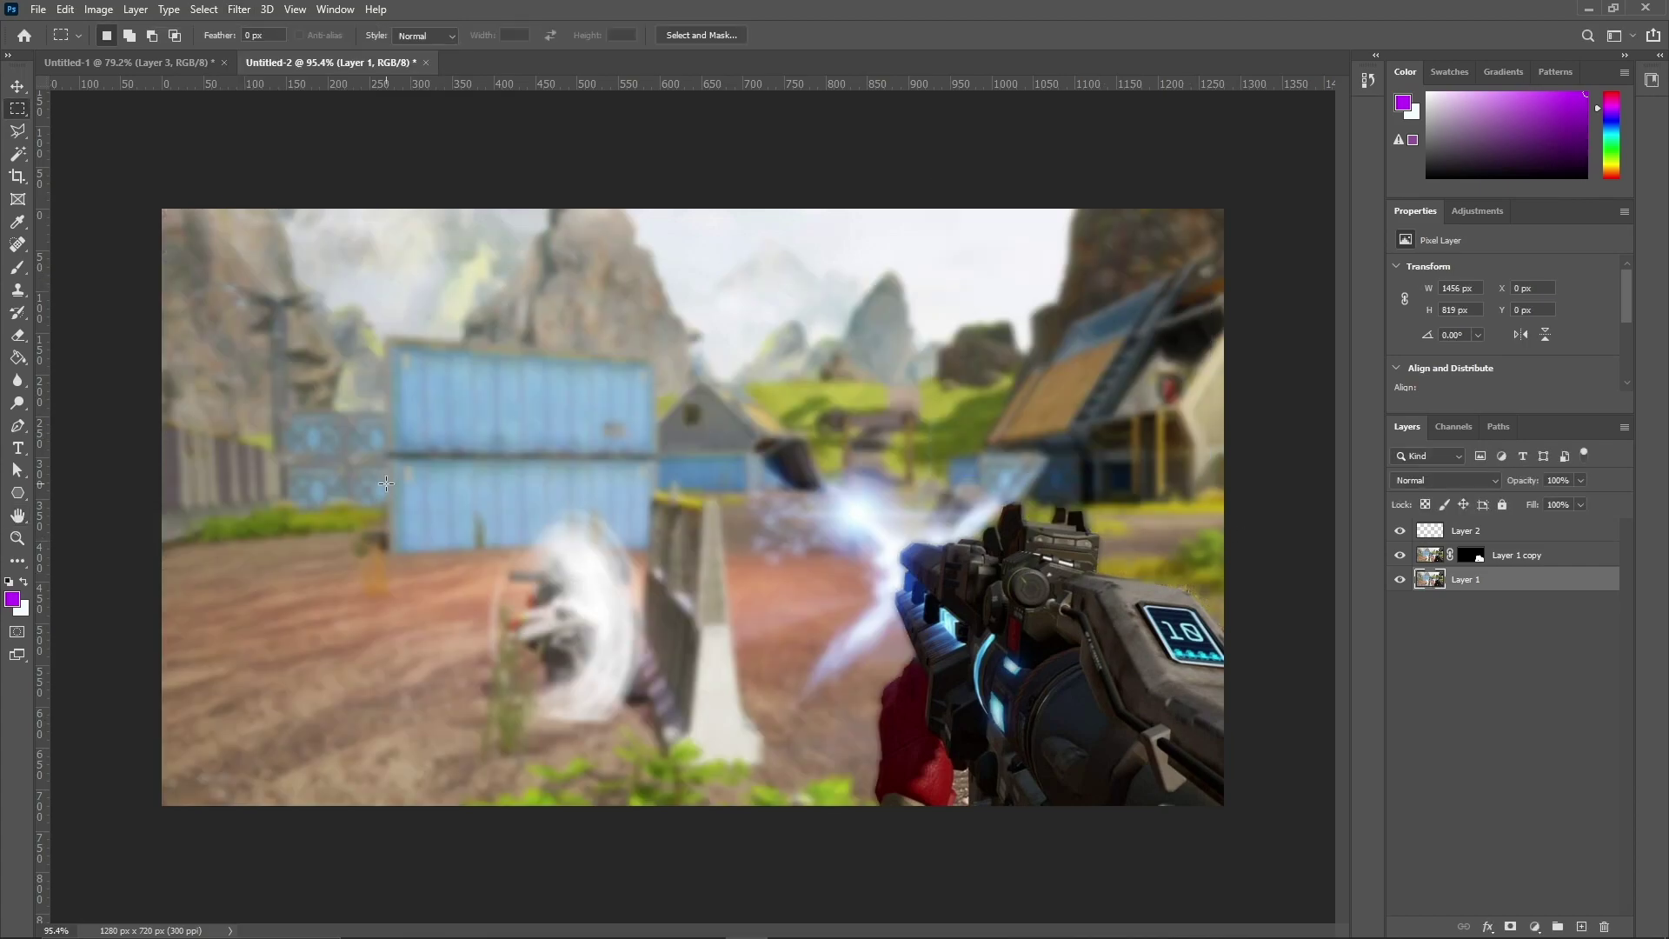
# Add a new layer above Layer 1 and paint a soft white glow around the gun muzzle with the 250 px Brush.
pyautogui.click(1581, 928)
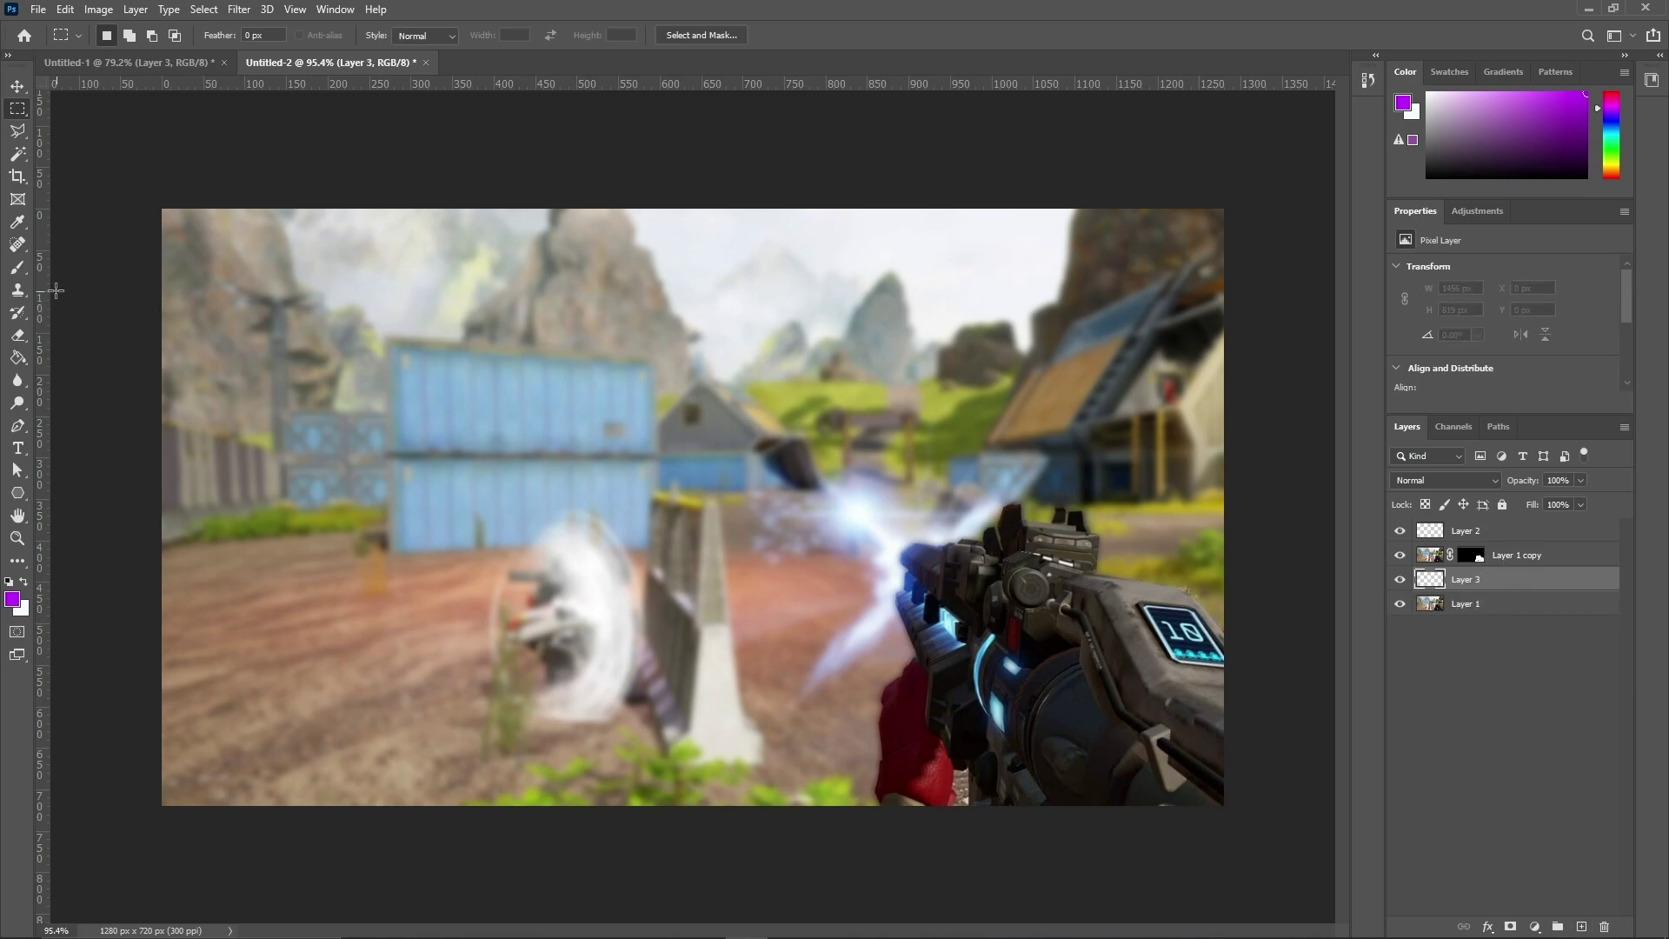
pyautogui.press('b')
pyautogui.press('x')
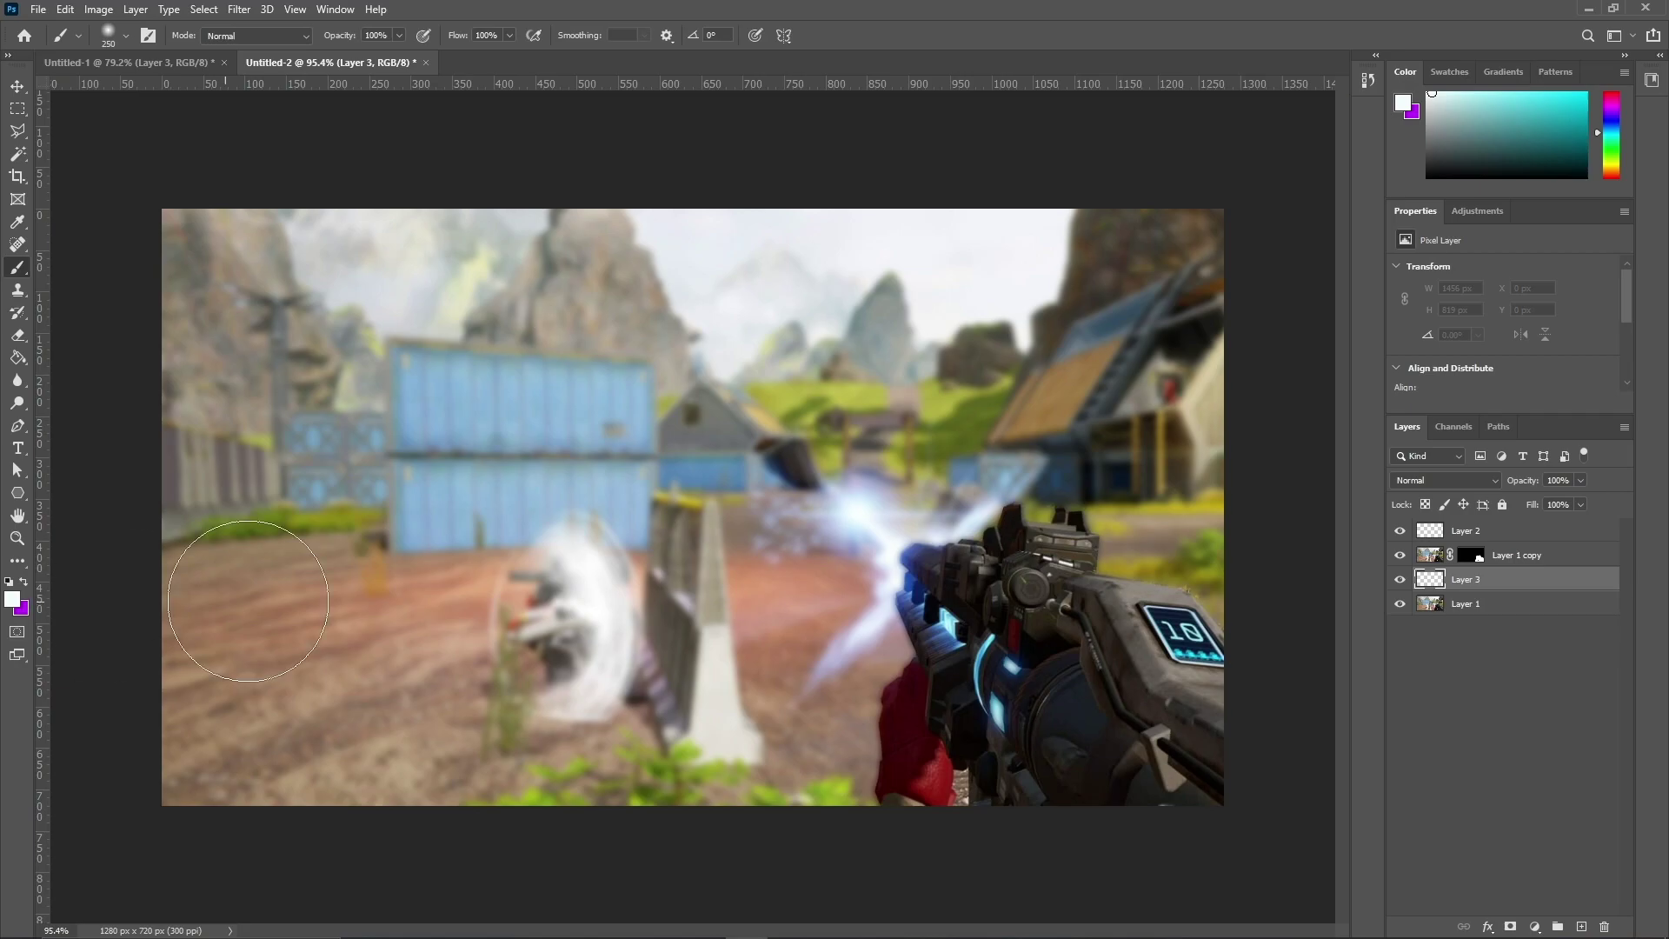
pyautogui.moveTo(854, 499); pyautogui.dragTo(977, 619)
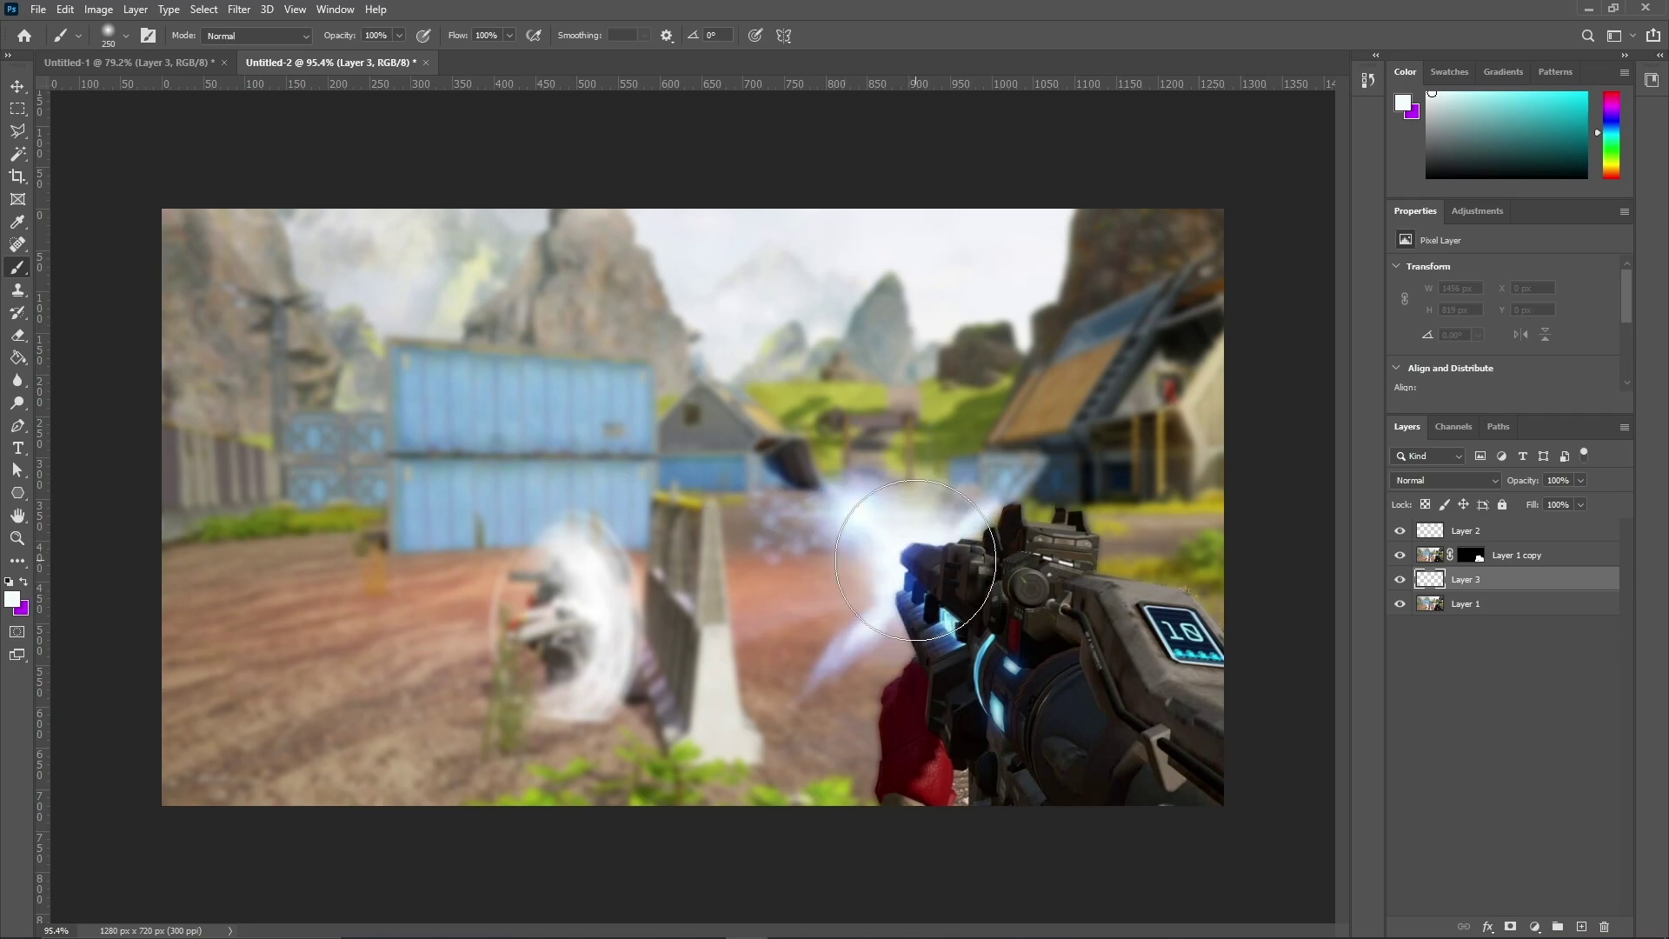
# Add a bright blue Outer Glow to Layer 3 with 69% opacity and a 50 px size.
pyautogui.doubleClick(1528, 591)
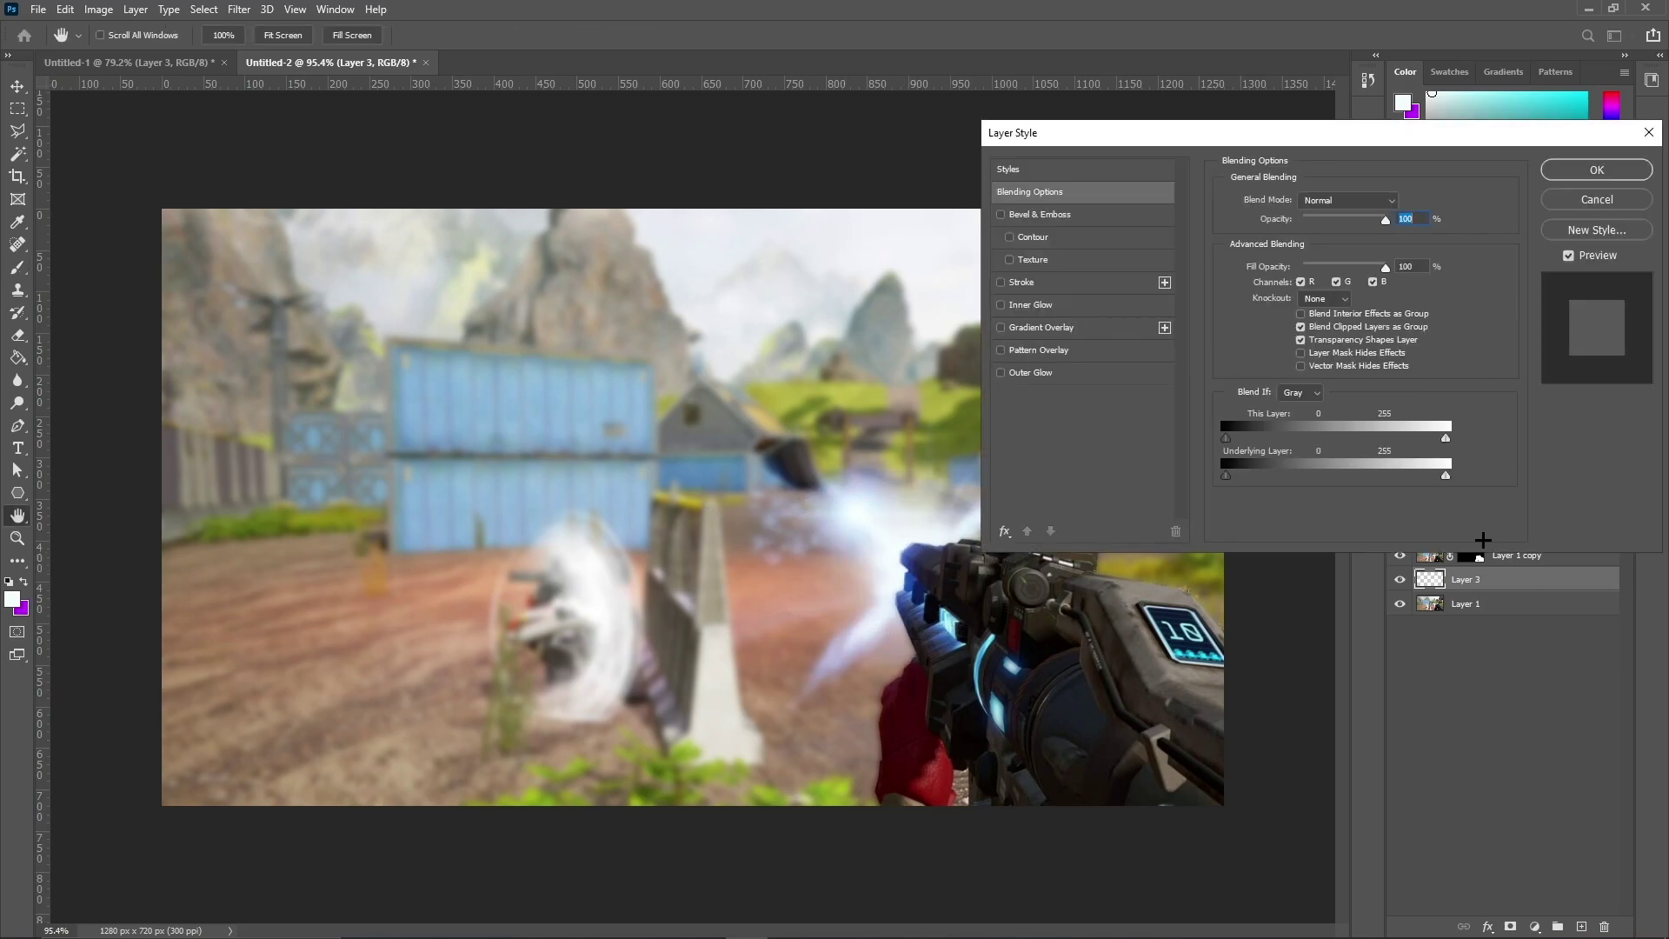
pyautogui.click(1019, 367)
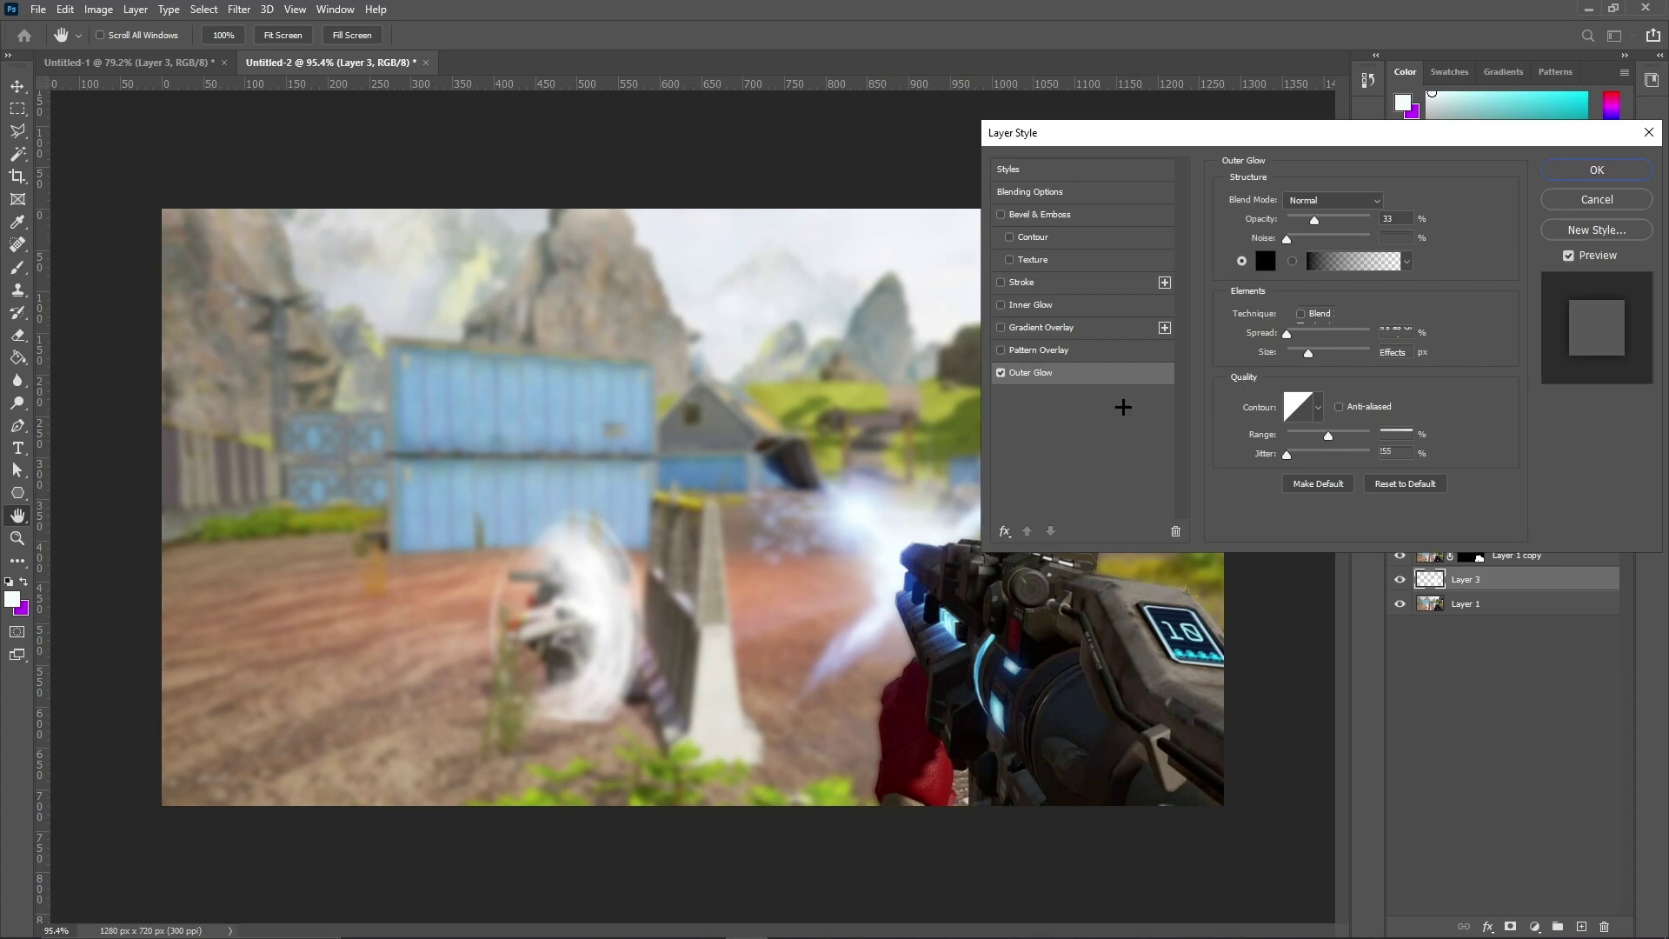
pyautogui.click(1267, 265)
pyautogui.write('007eff')
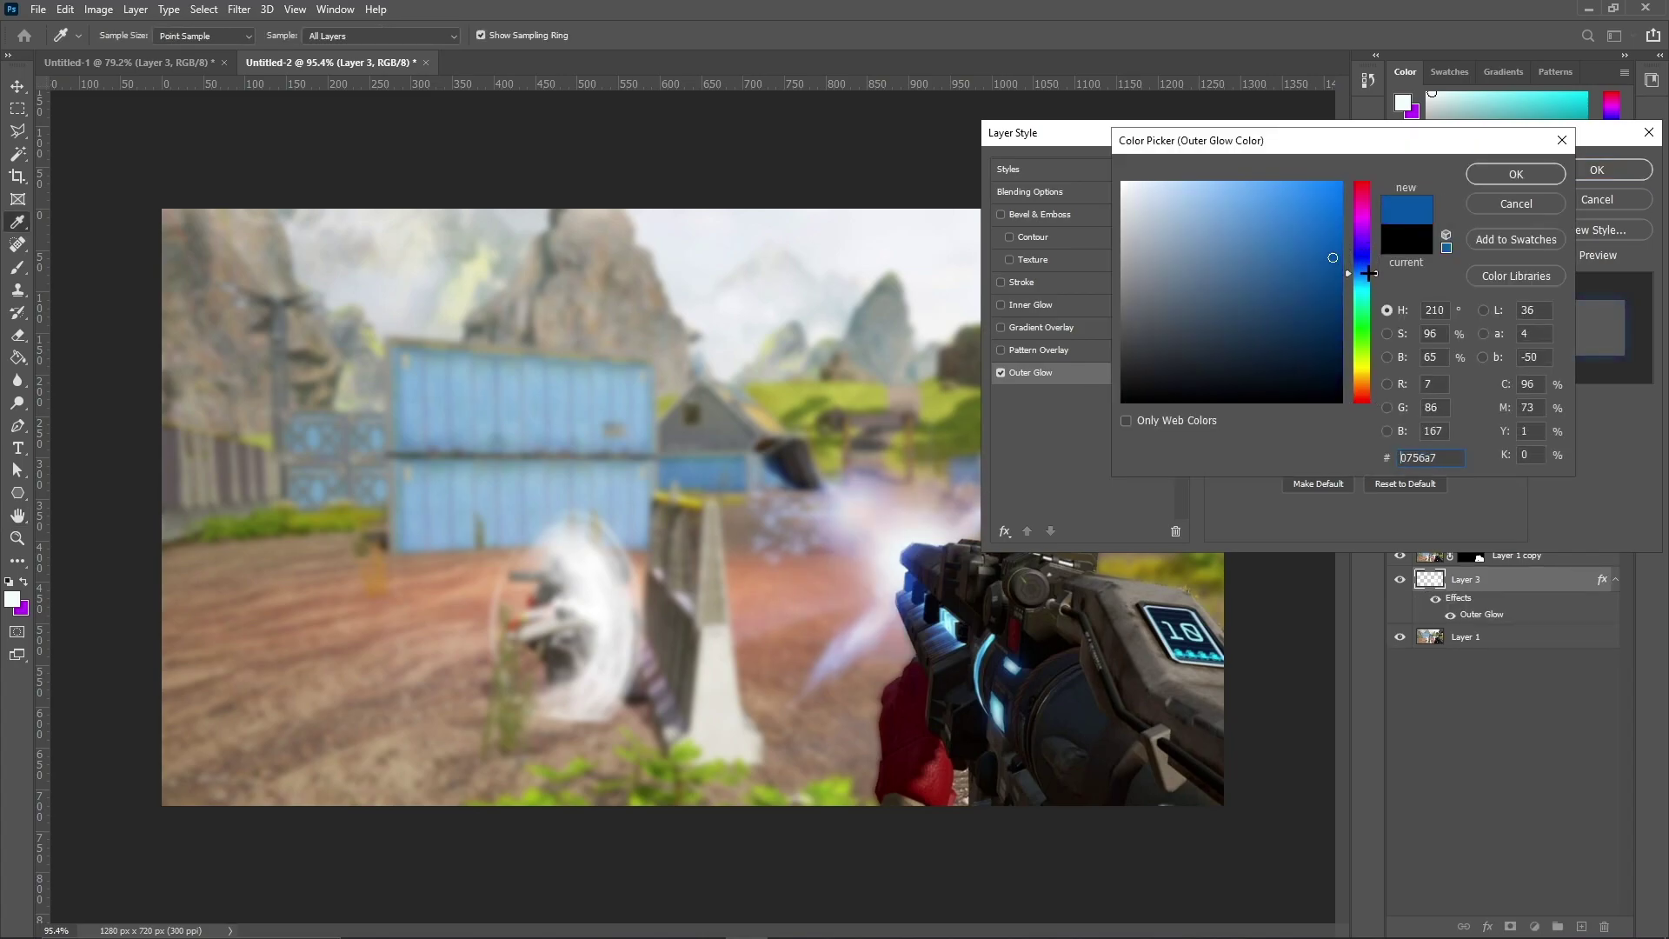
pyautogui.click(1515, 174)
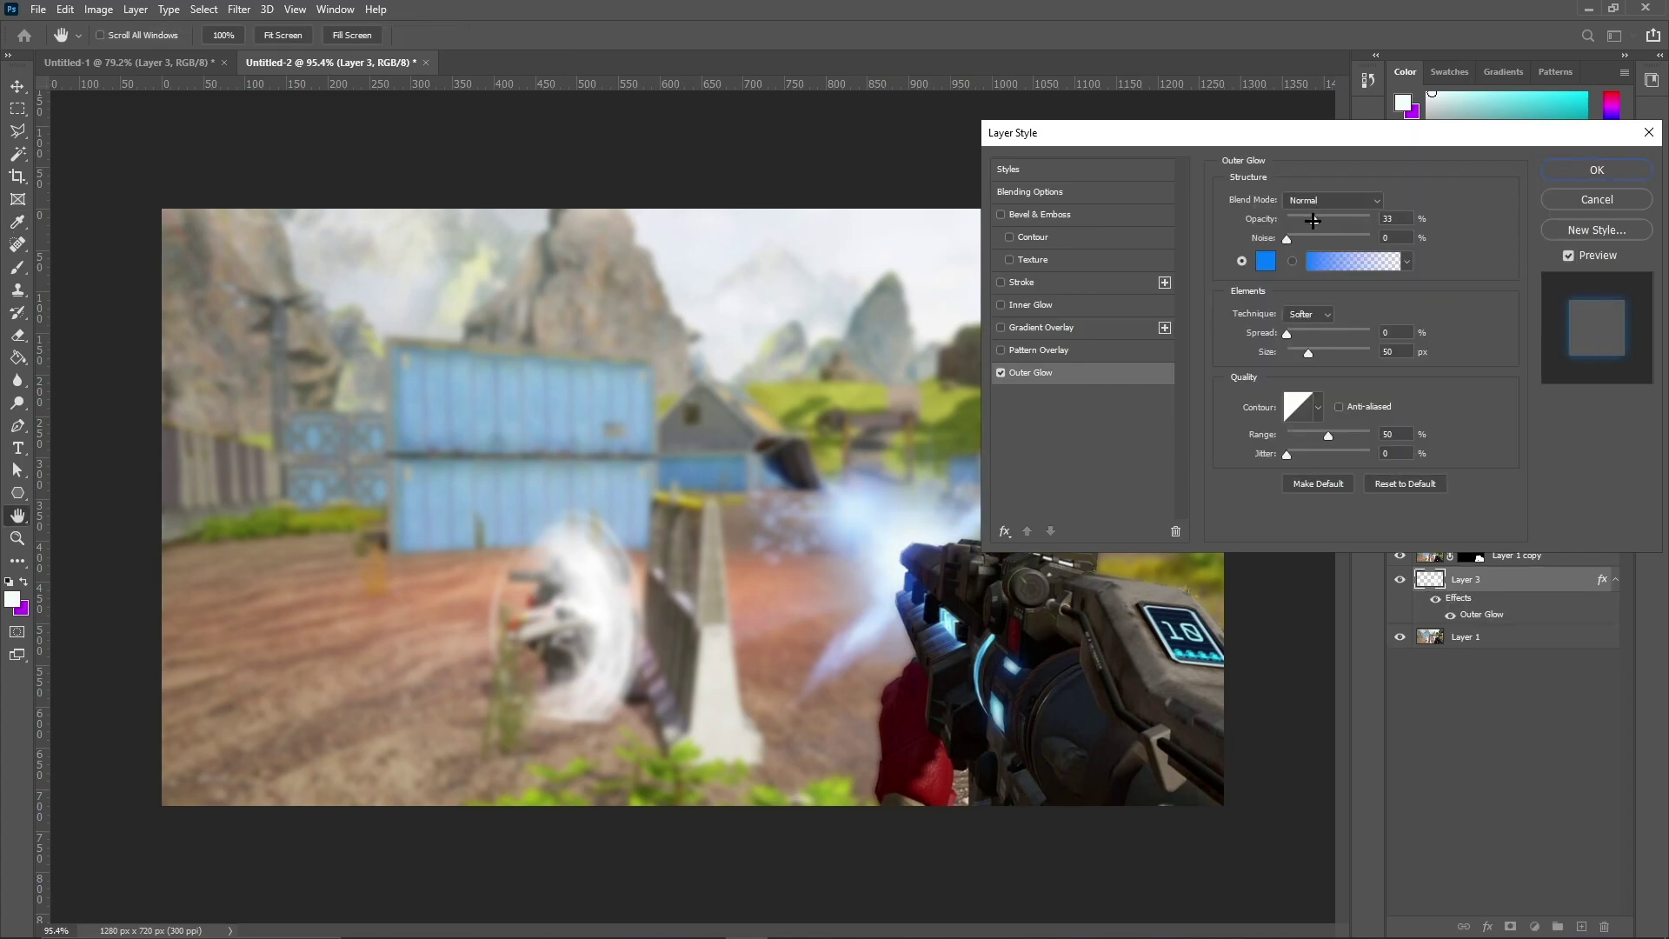
pyautogui.moveTo(1313, 221); pyautogui.dragTo(1344, 220)
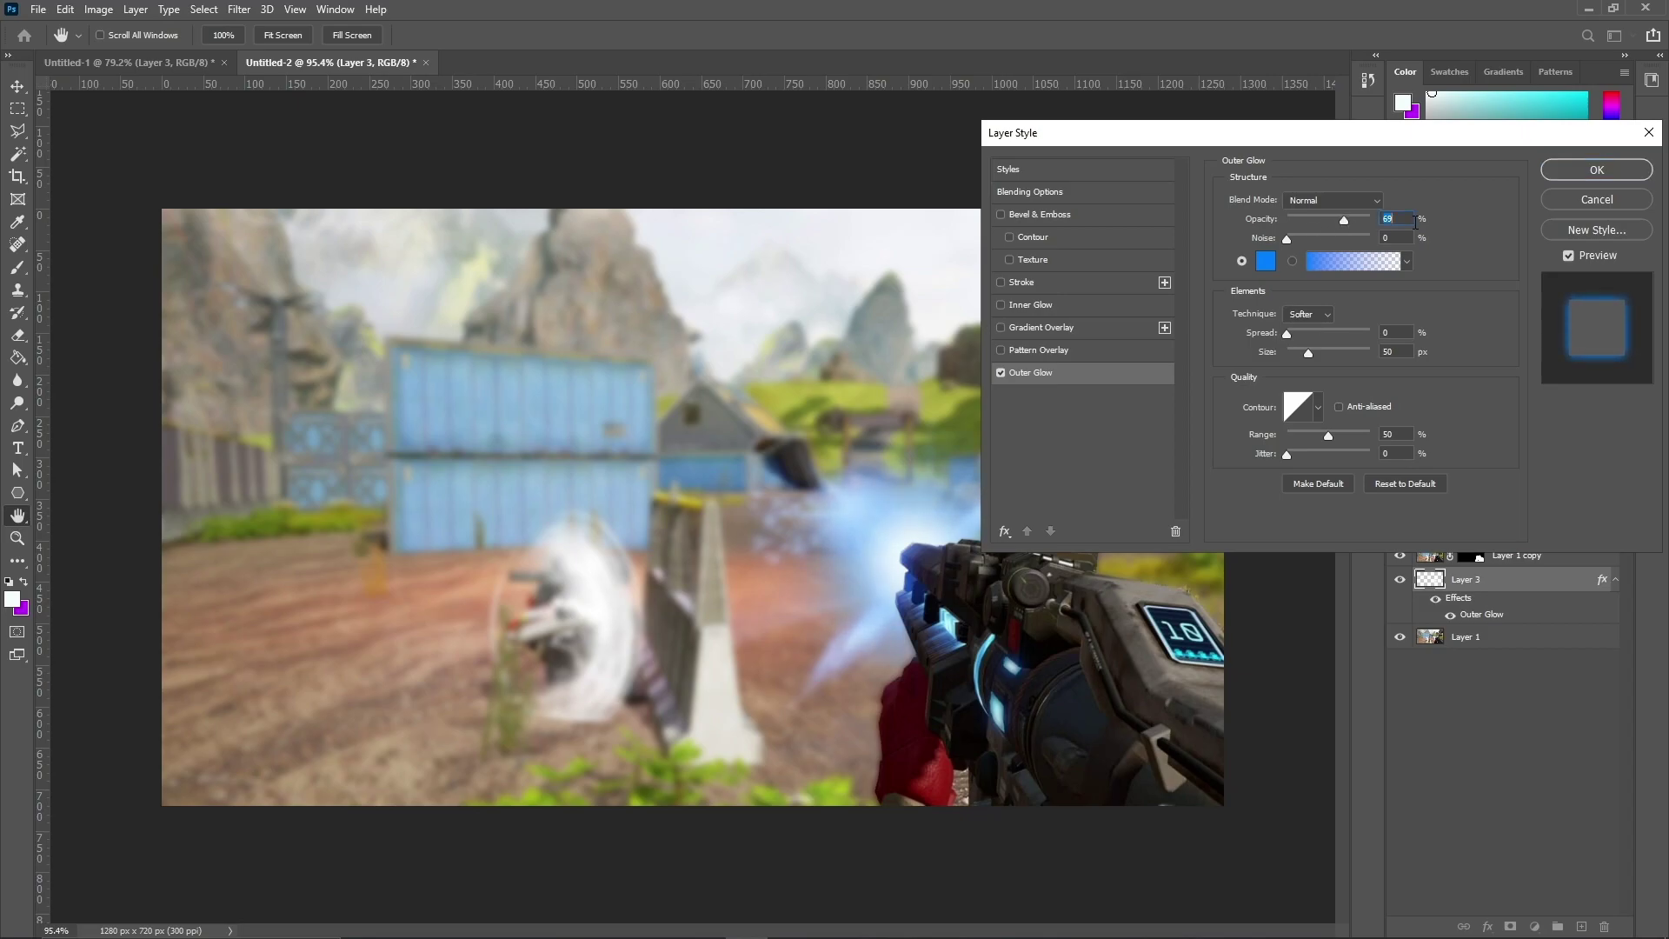
pyautogui.click(1561, 174)
pyautogui.press('b')
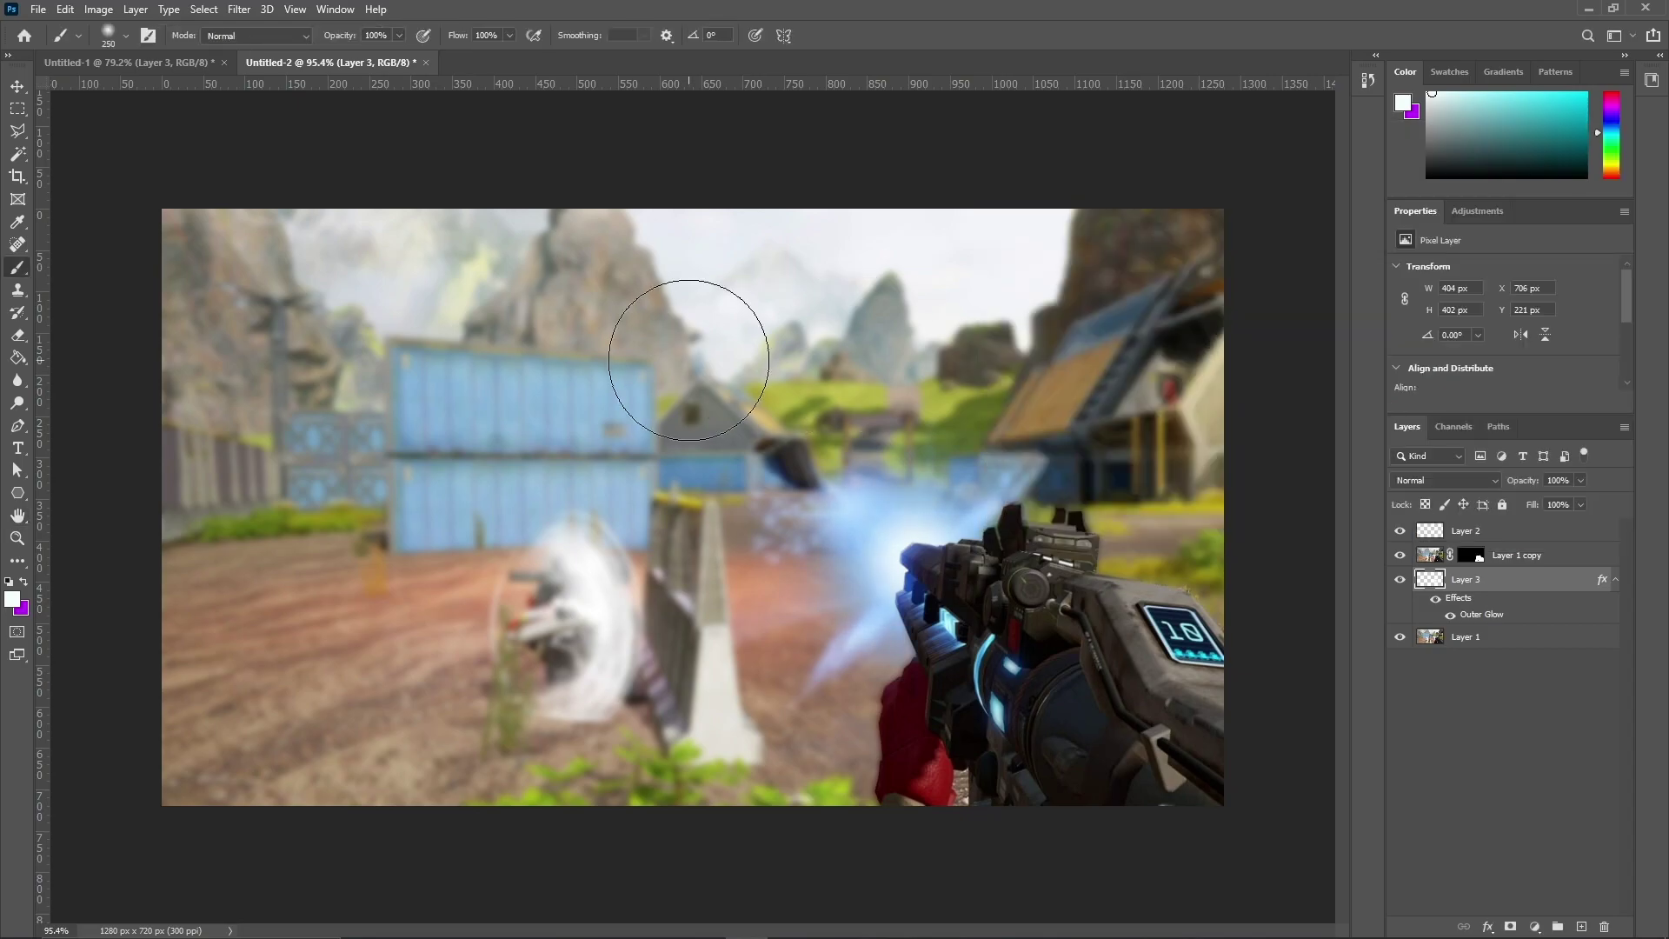
# Raise the saturation of Layer 1 with Hue/Saturation, and set the saturation of Layer 1 copy to +22.
pyautogui.click(1507, 639)
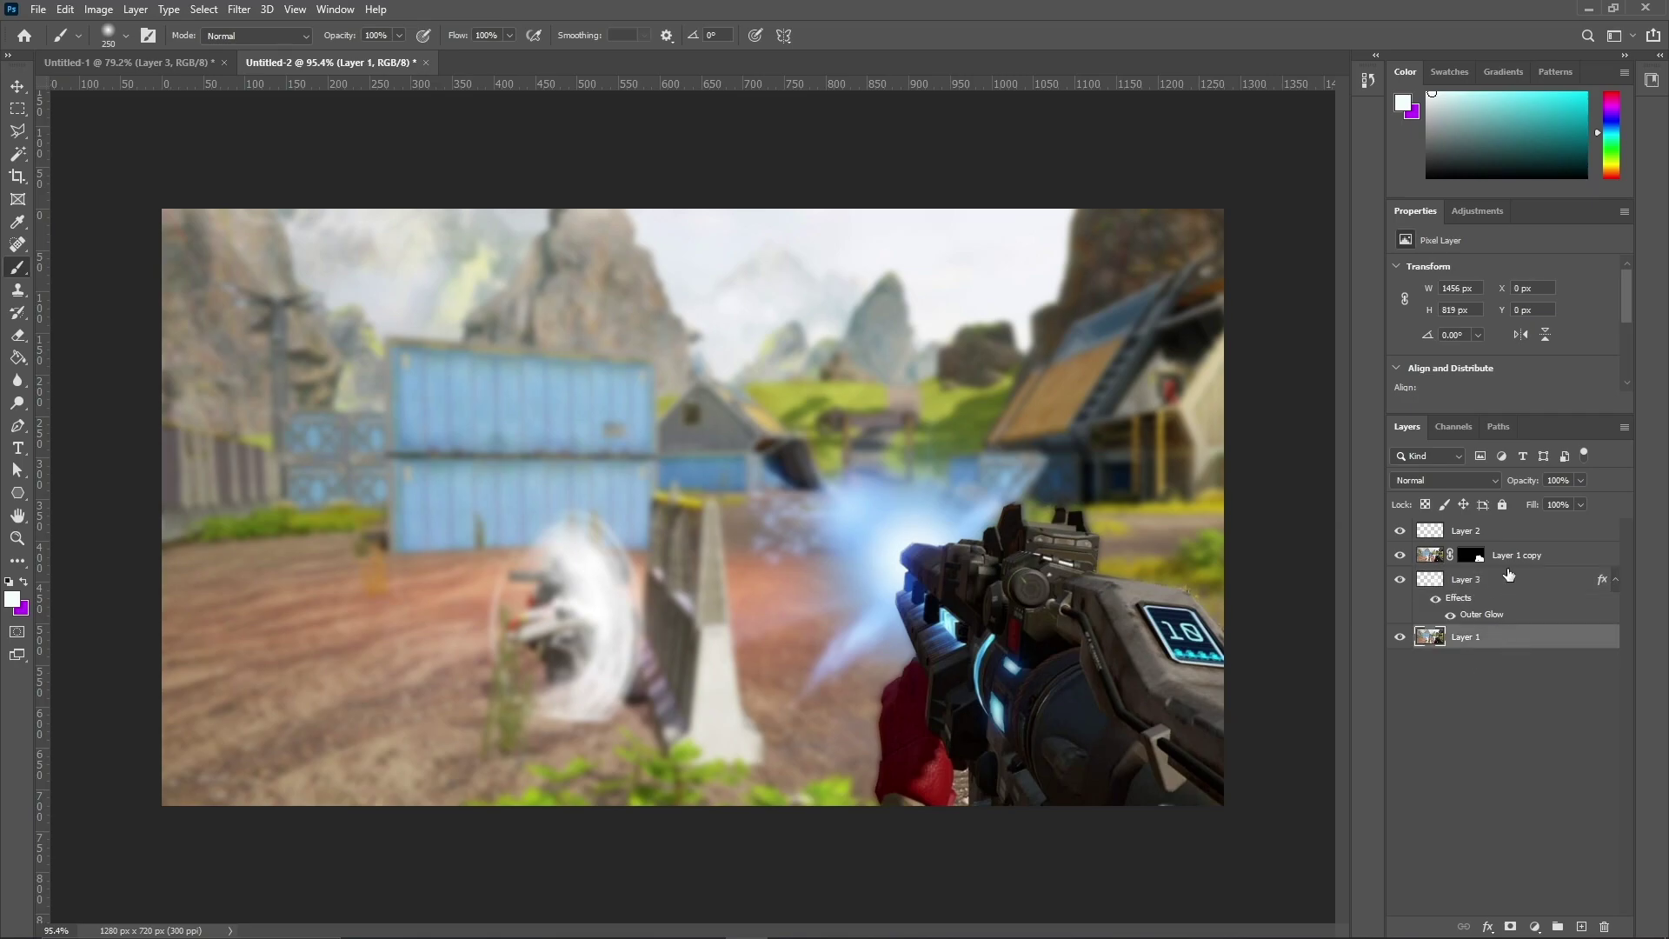
pyautogui.click(1508, 557)
pyautogui.click(1512, 639)
pyautogui.hotkey('ctrl', 'u')
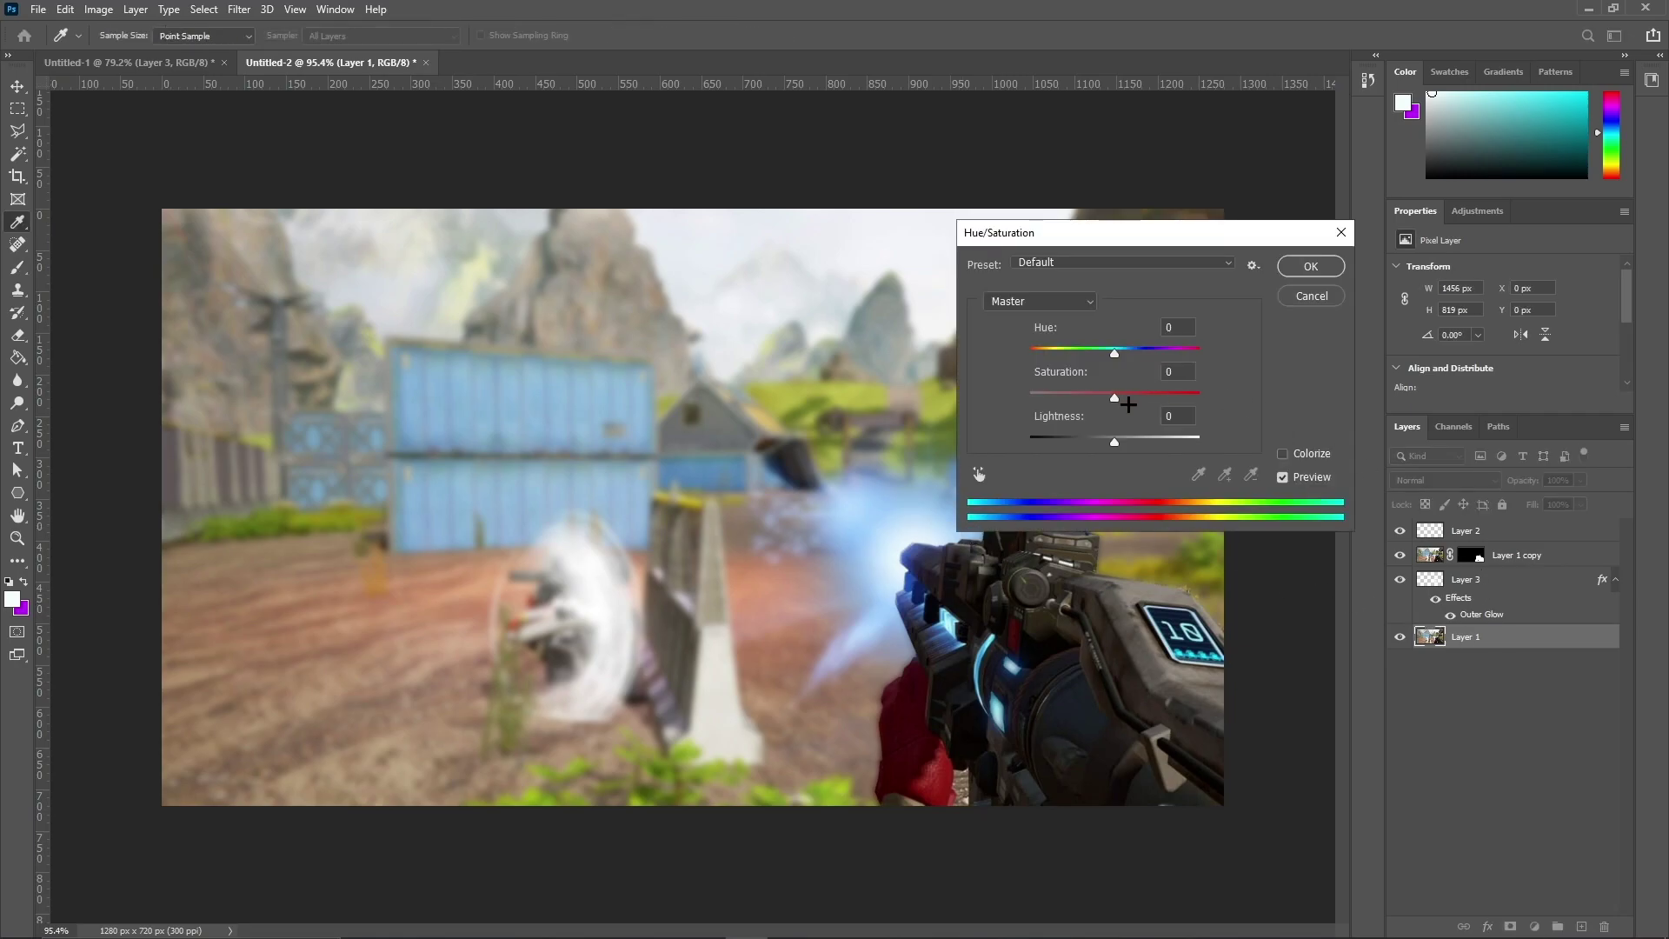
pyautogui.moveTo(1127, 405); pyautogui.dragTo(1135, 398)
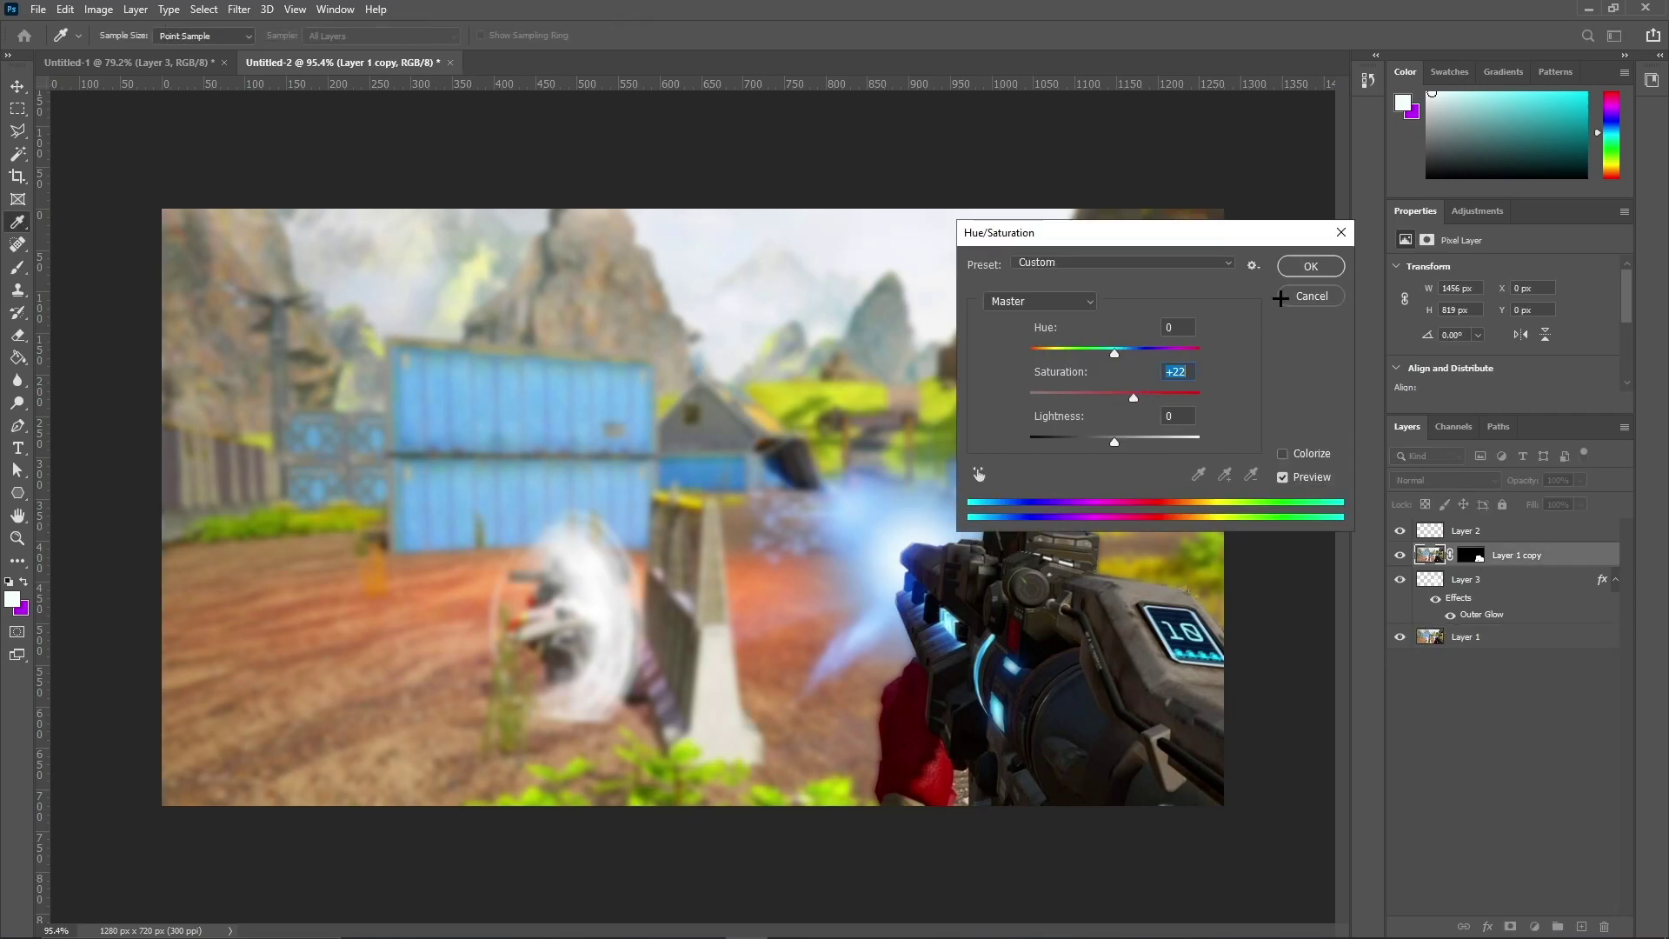
pyautogui.click(1309, 266)
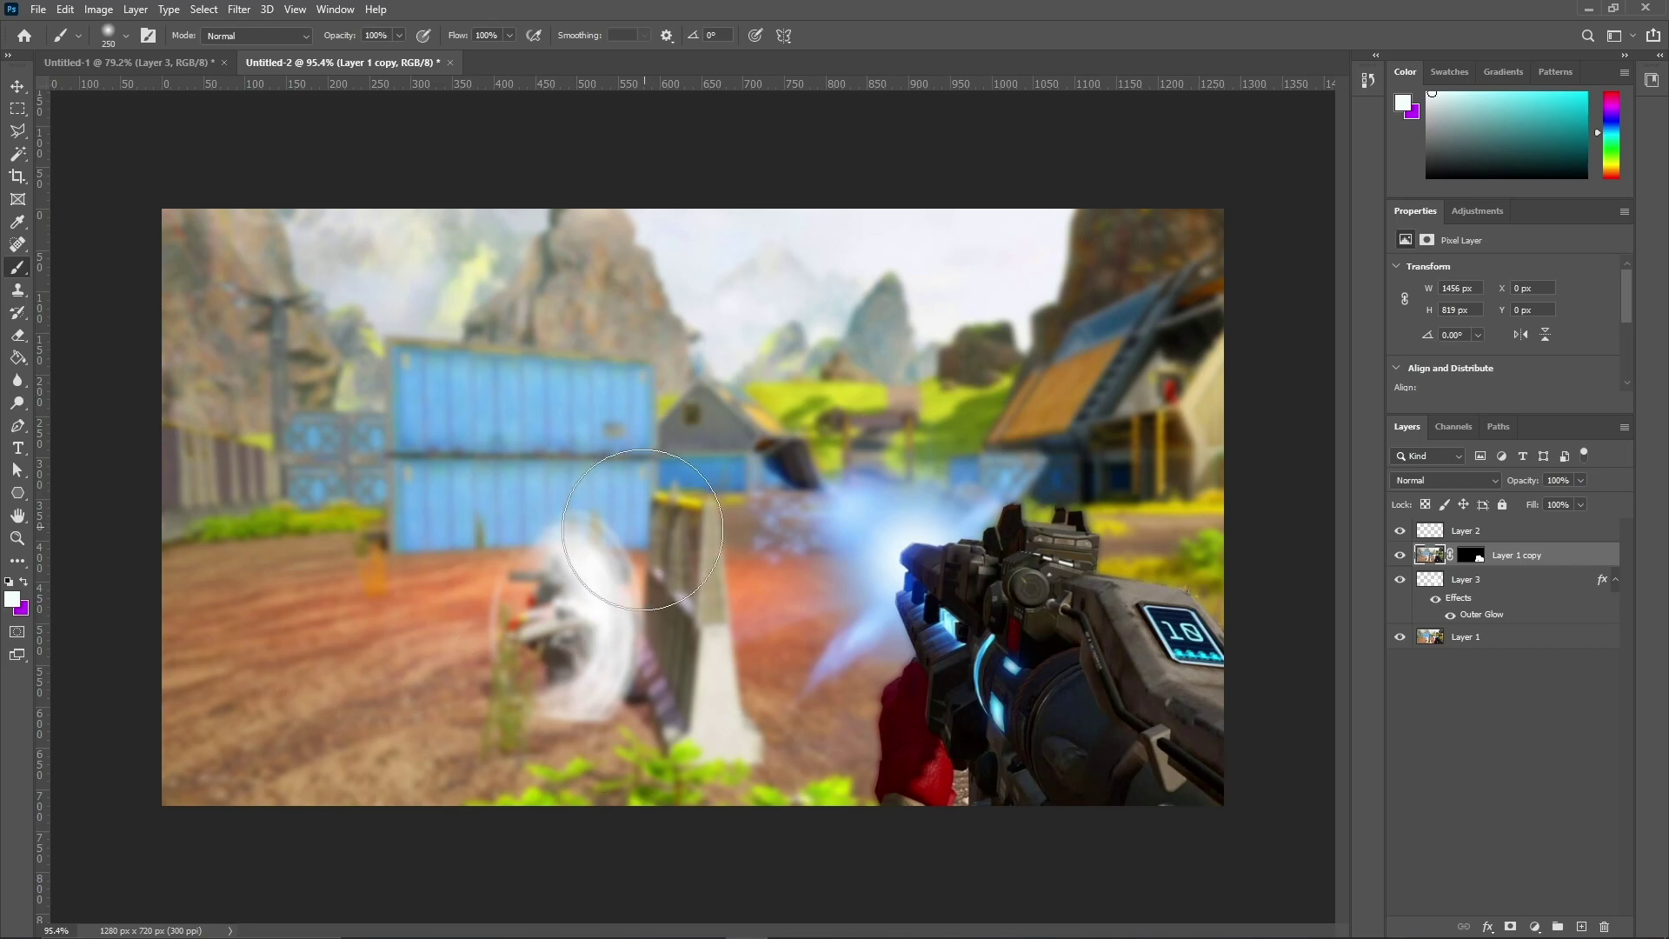
# Make Layer 2 active and load the gun mask of Layer 1 copy as a selection.
pyautogui.scroll(-5, 643, 530)
pyautogui.scroll(4, 785, 536)
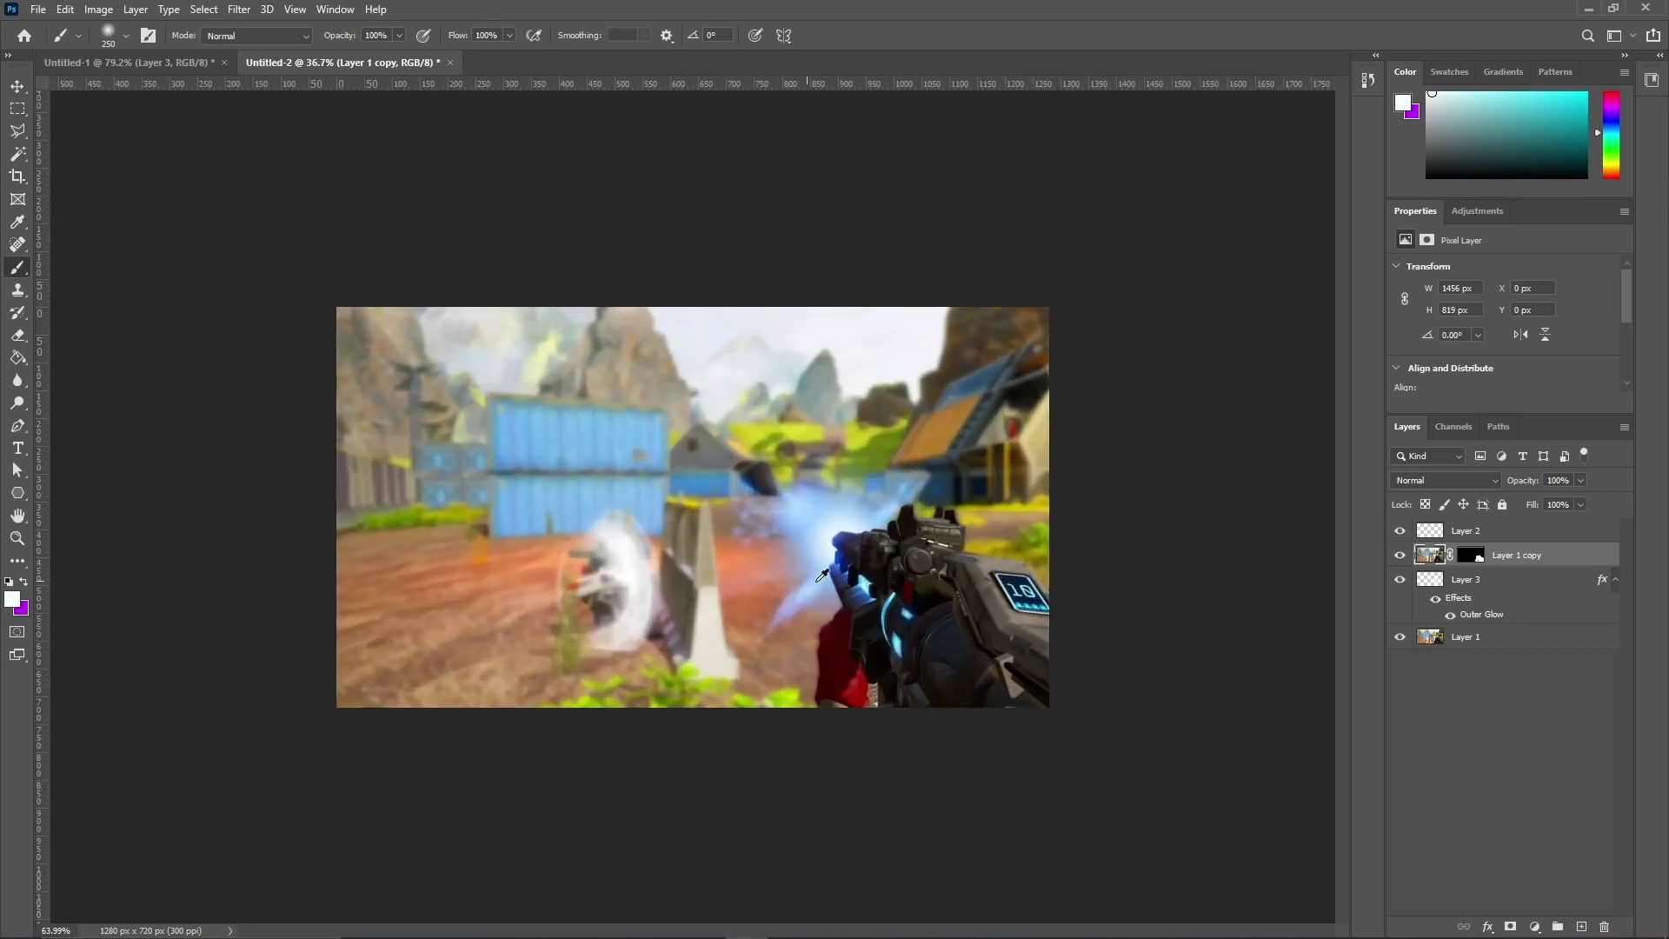
pyautogui.scroll(3, 822, 576)
pyautogui.scroll(-2, 822, 575)
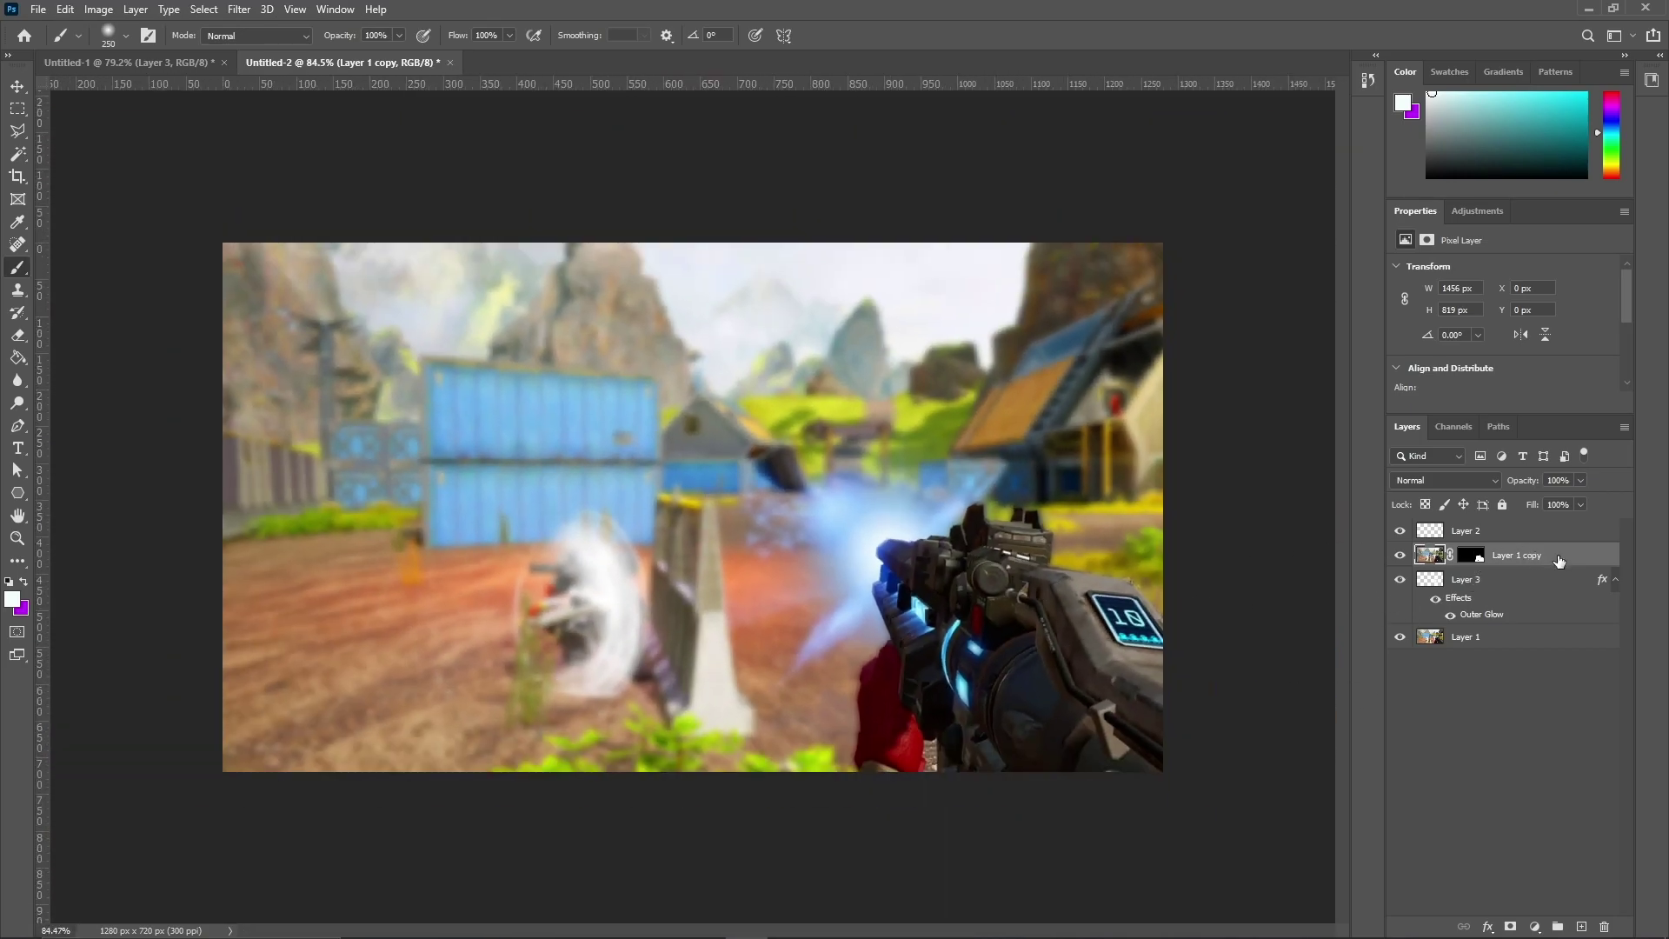
pyautogui.click(1442, 532)
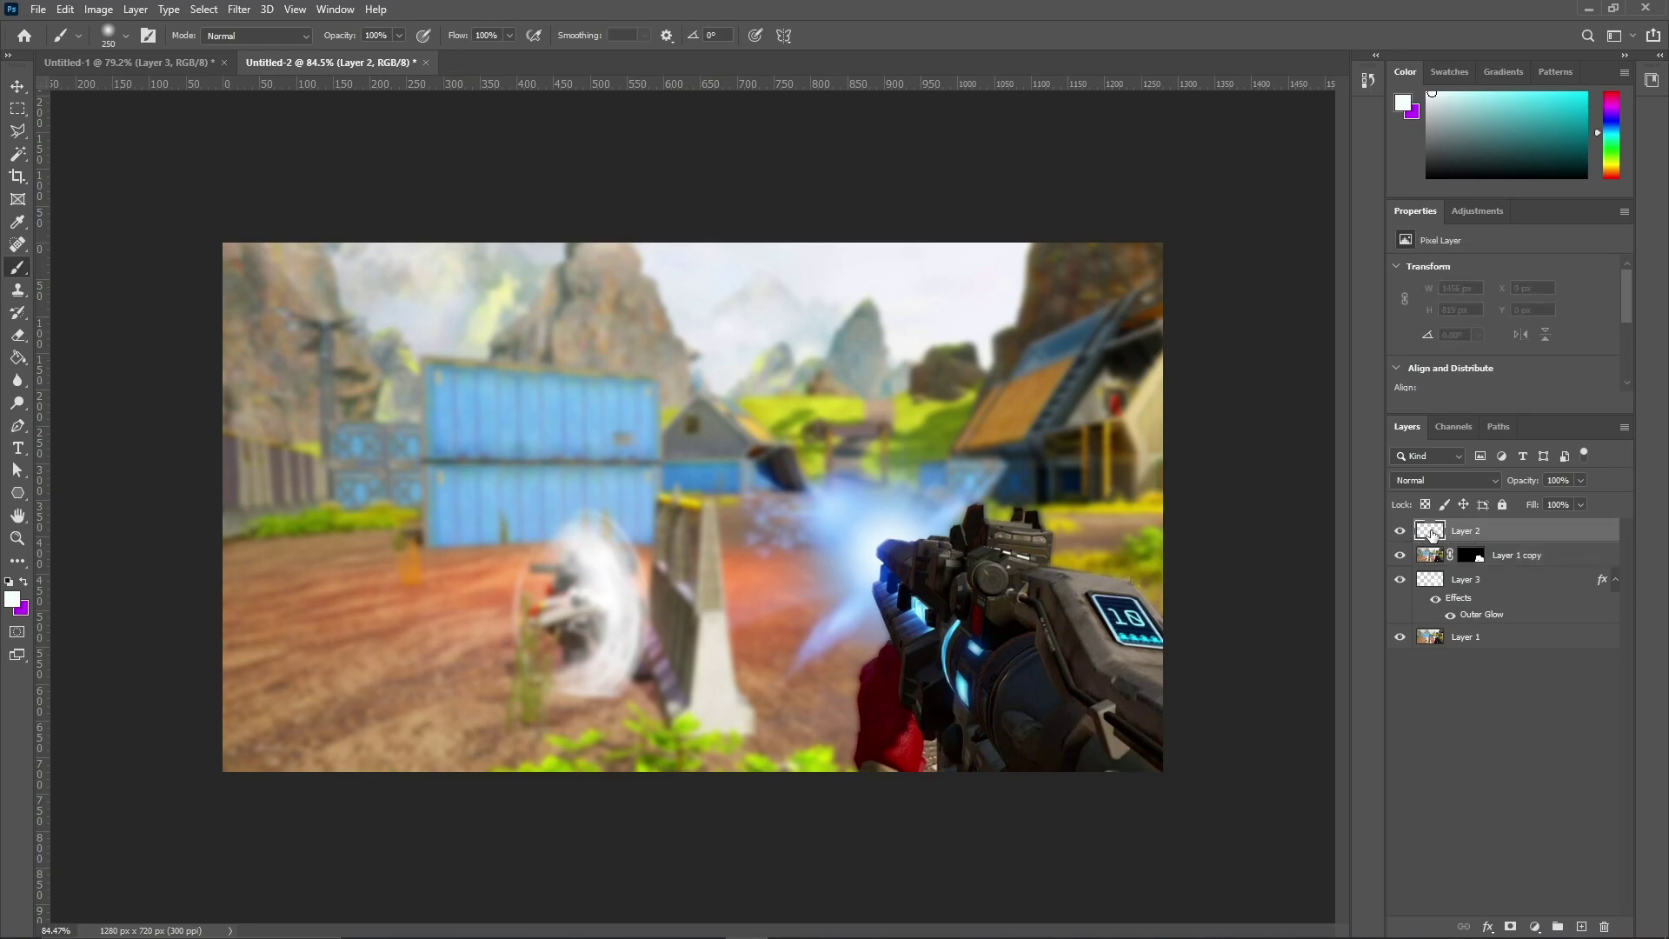
pyautogui.moveTo(1432, 534); pyautogui.dragTo(1478, 565)
pyautogui.keyDown('ctrl'); pyautogui.click(1478, 565); pyautogui.keyUp('ctrl')
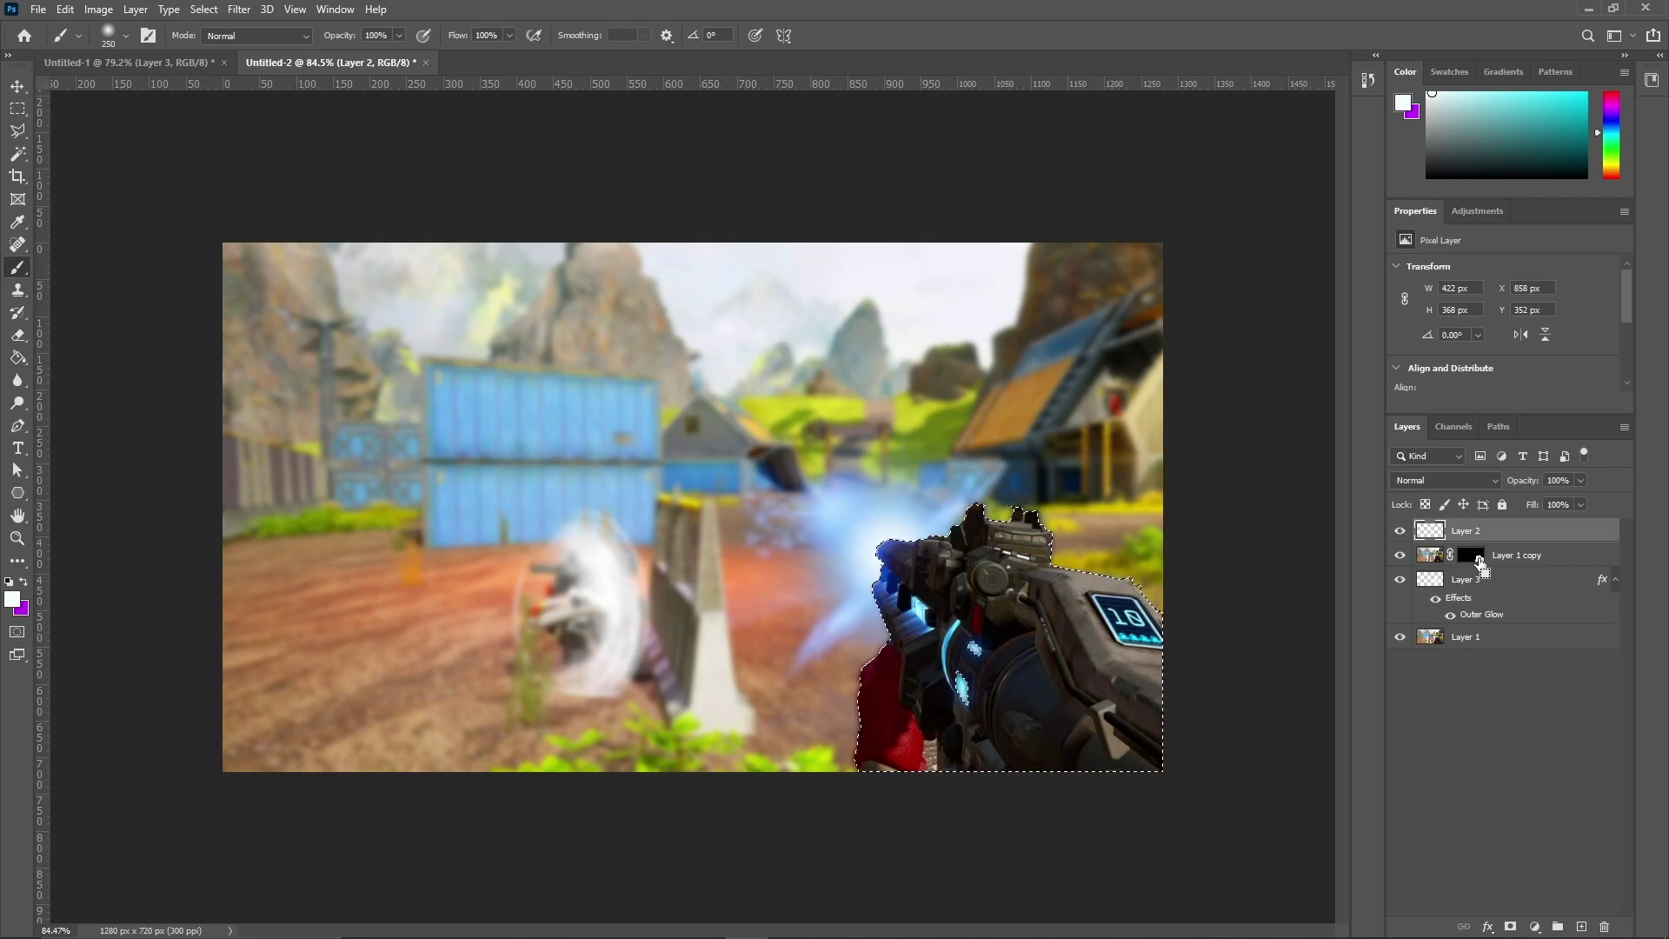
# Fill the gun selection on Layer 2 with the purple background color using the Paint Bucket tool, and deselect.
pyautogui.click(19, 357)
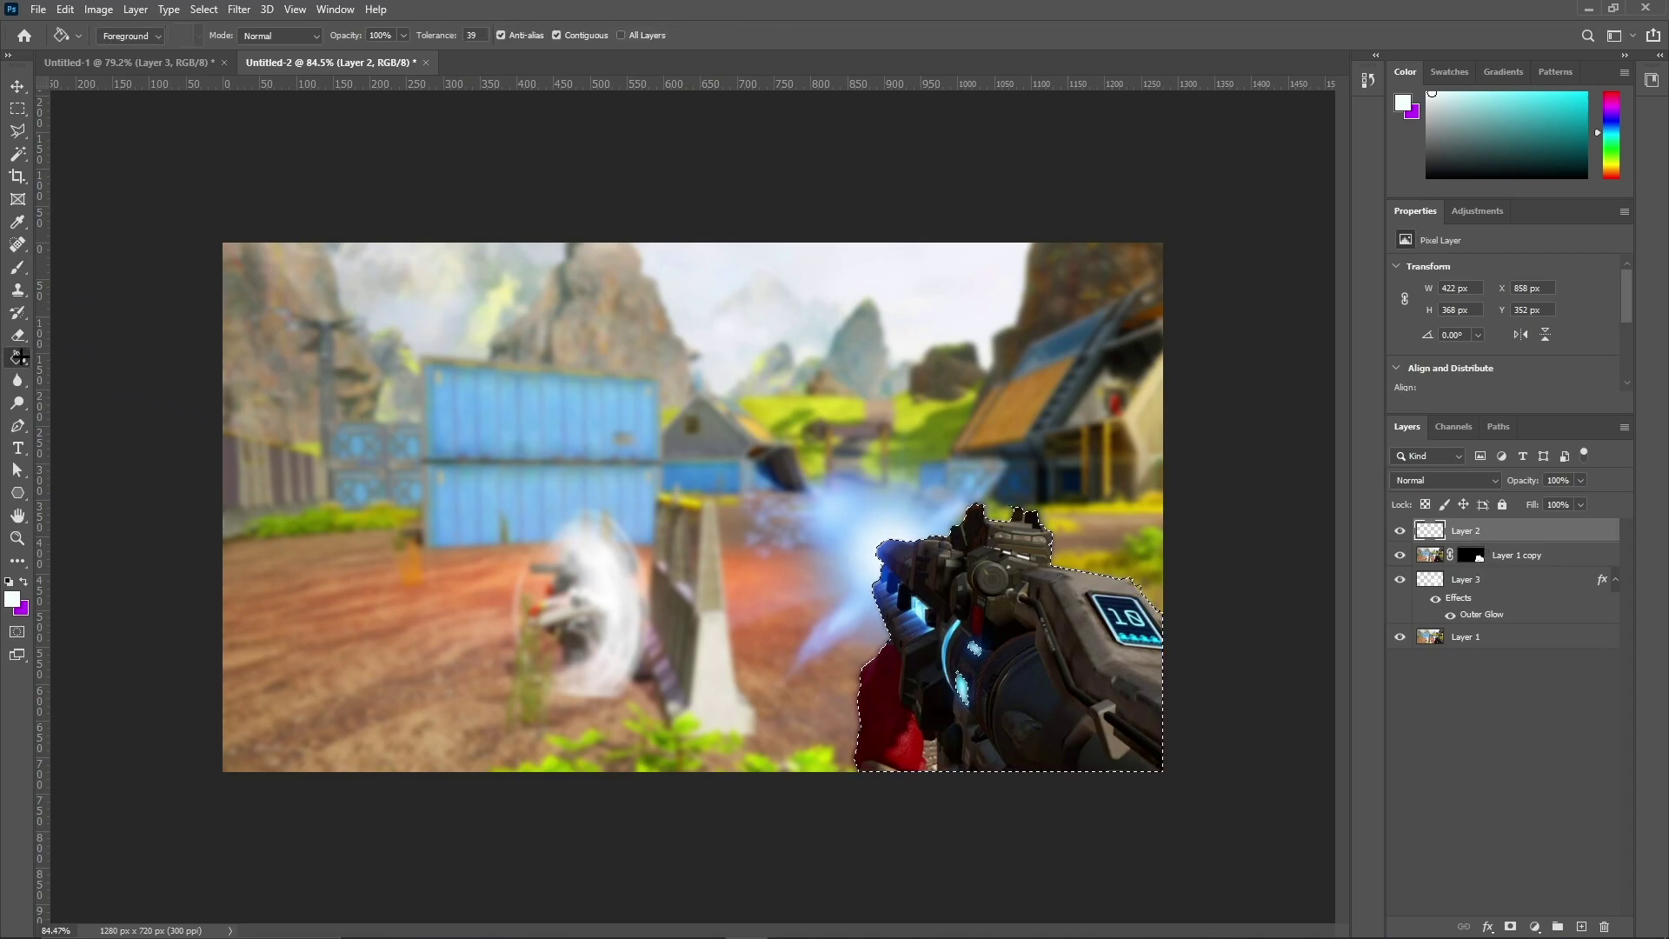
pyautogui.rightClick(19, 356)
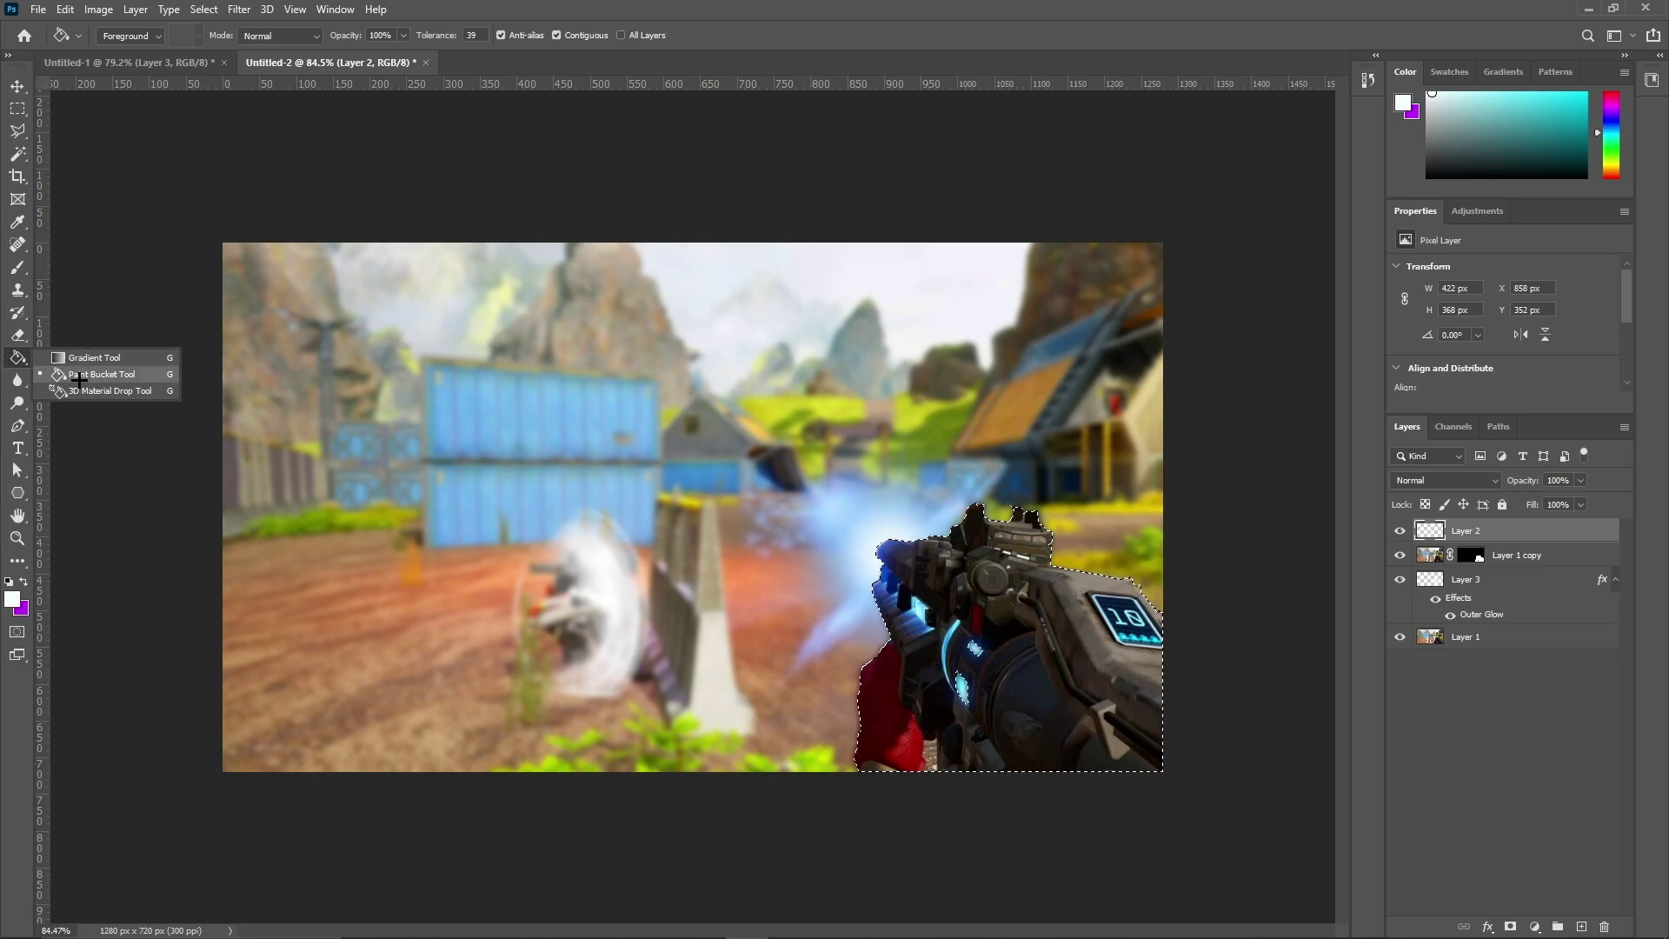
pyautogui.click(80, 379)
pyautogui.rightClick(18, 357)
pyautogui.click(94, 357)
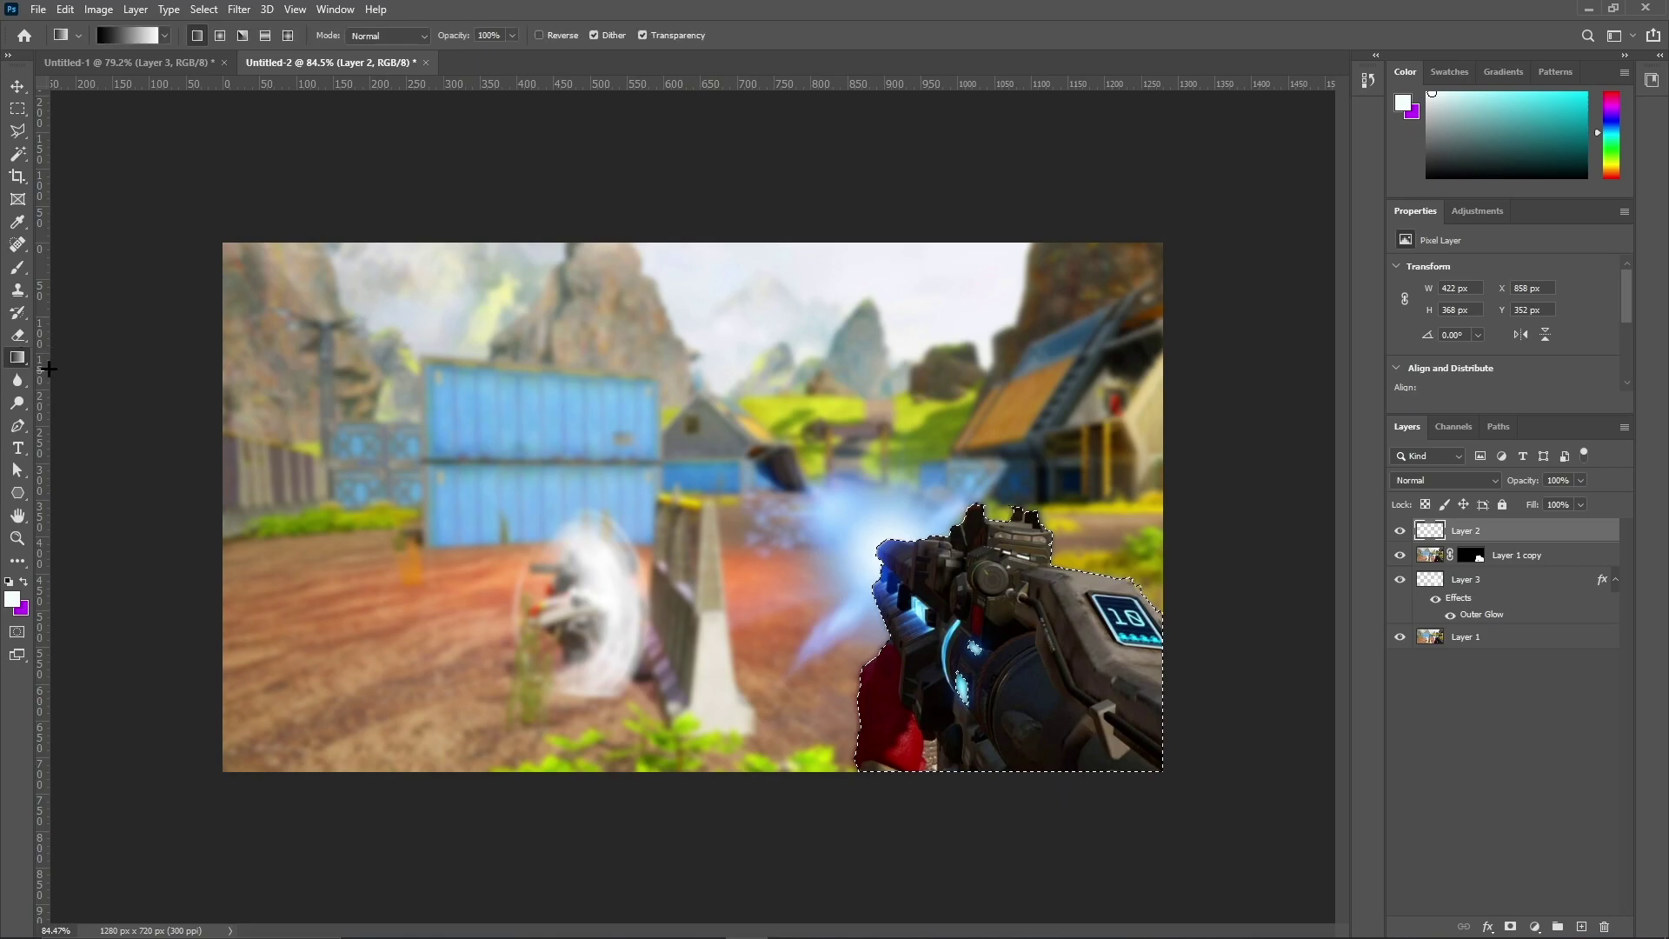
pyautogui.rightClick(17, 357)
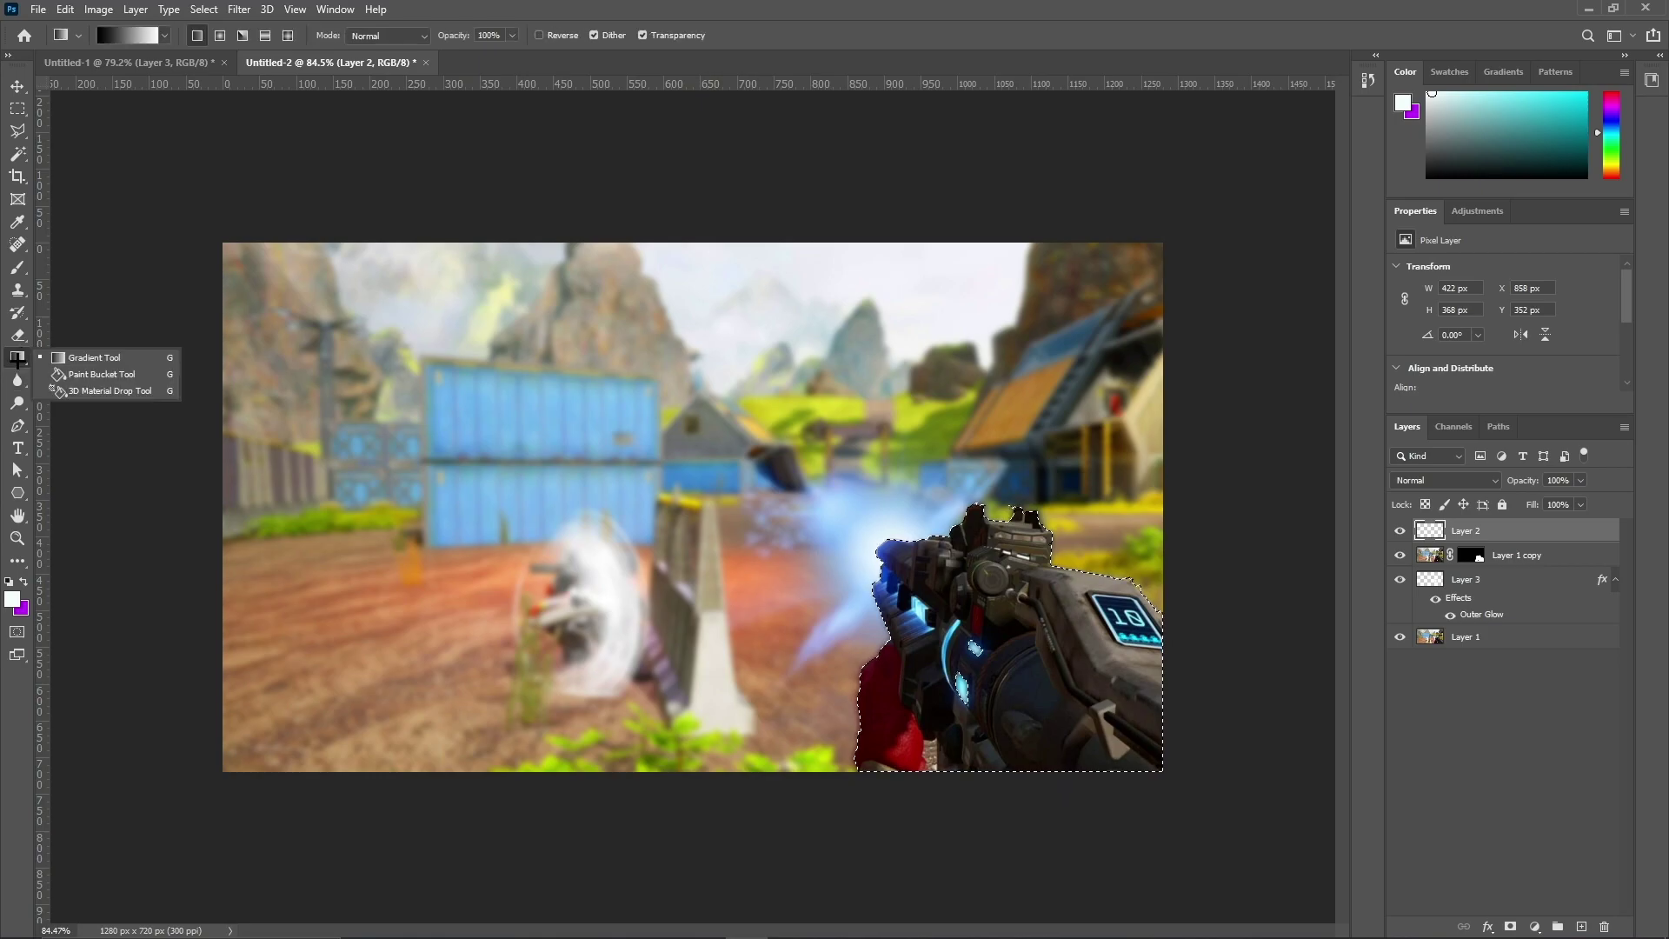
pyautogui.click(90, 374)
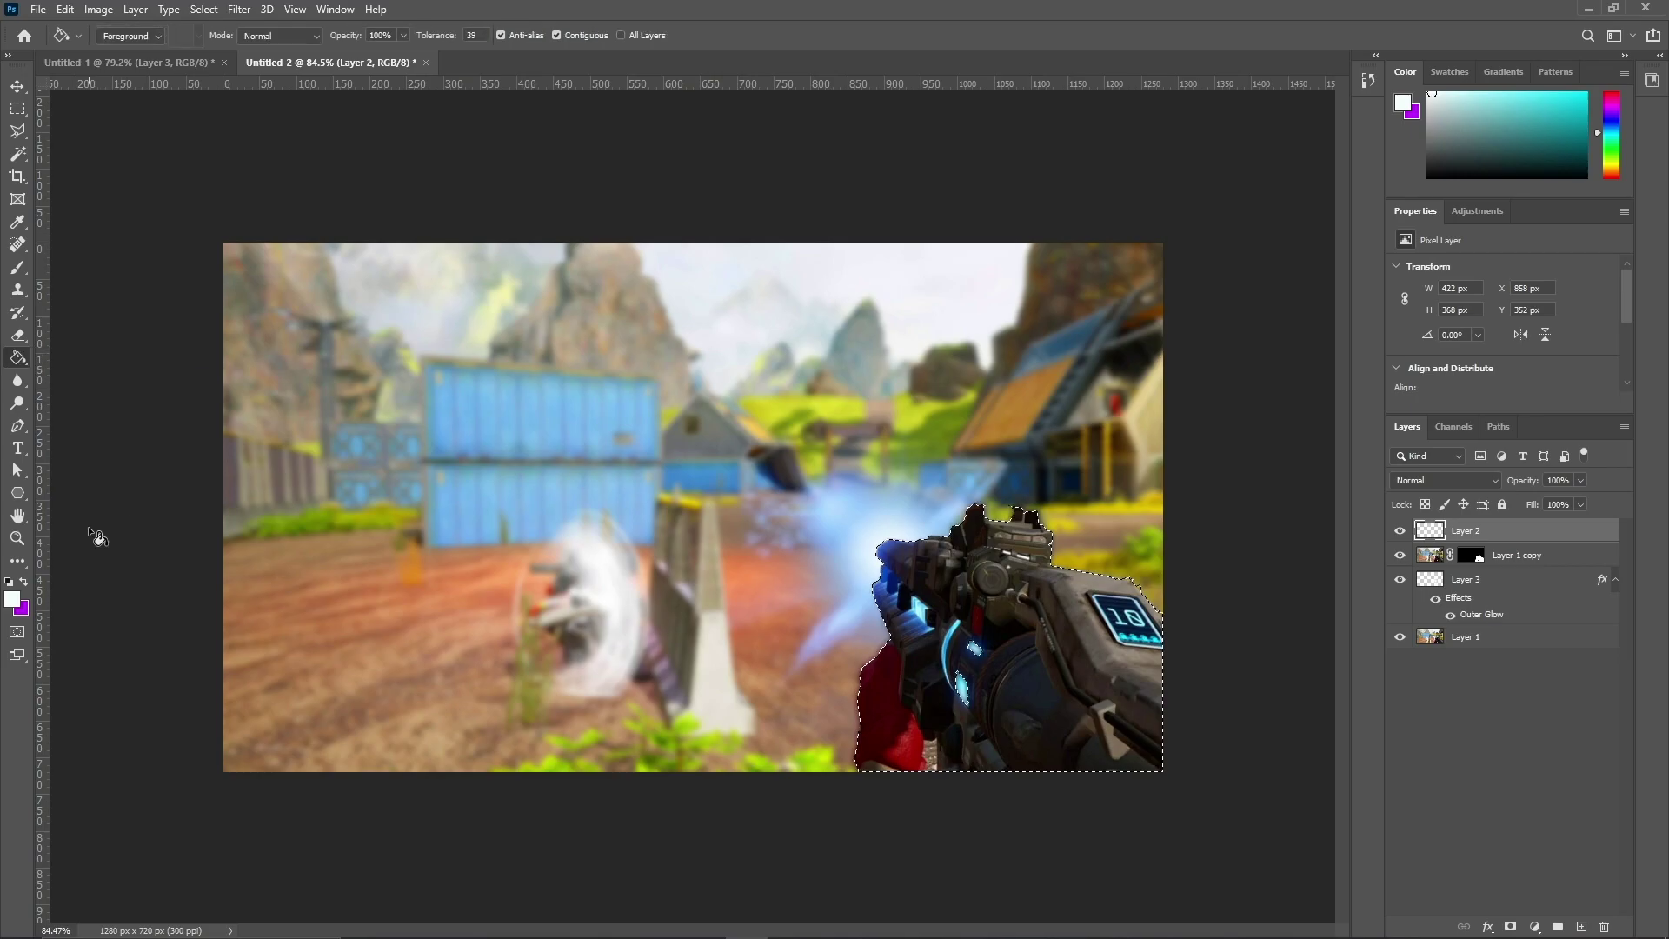
pyautogui.press('x')
pyautogui.click(1063, 687)
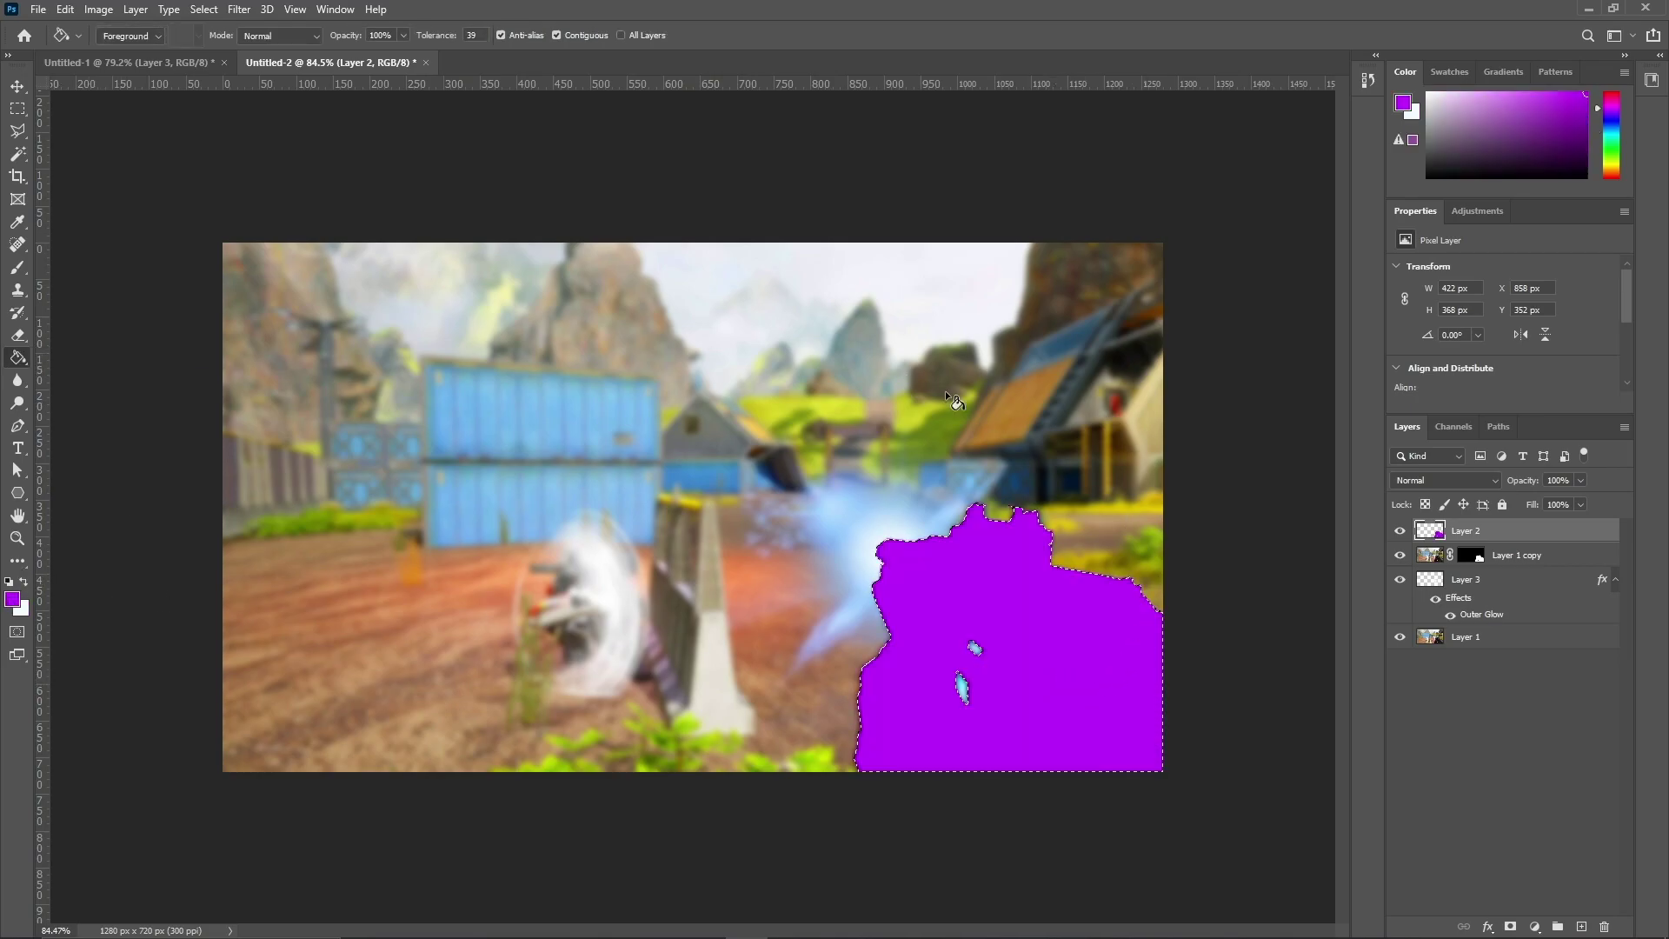
pyautogui.hotkey('ctrl', 'd')
pyautogui.press('m')
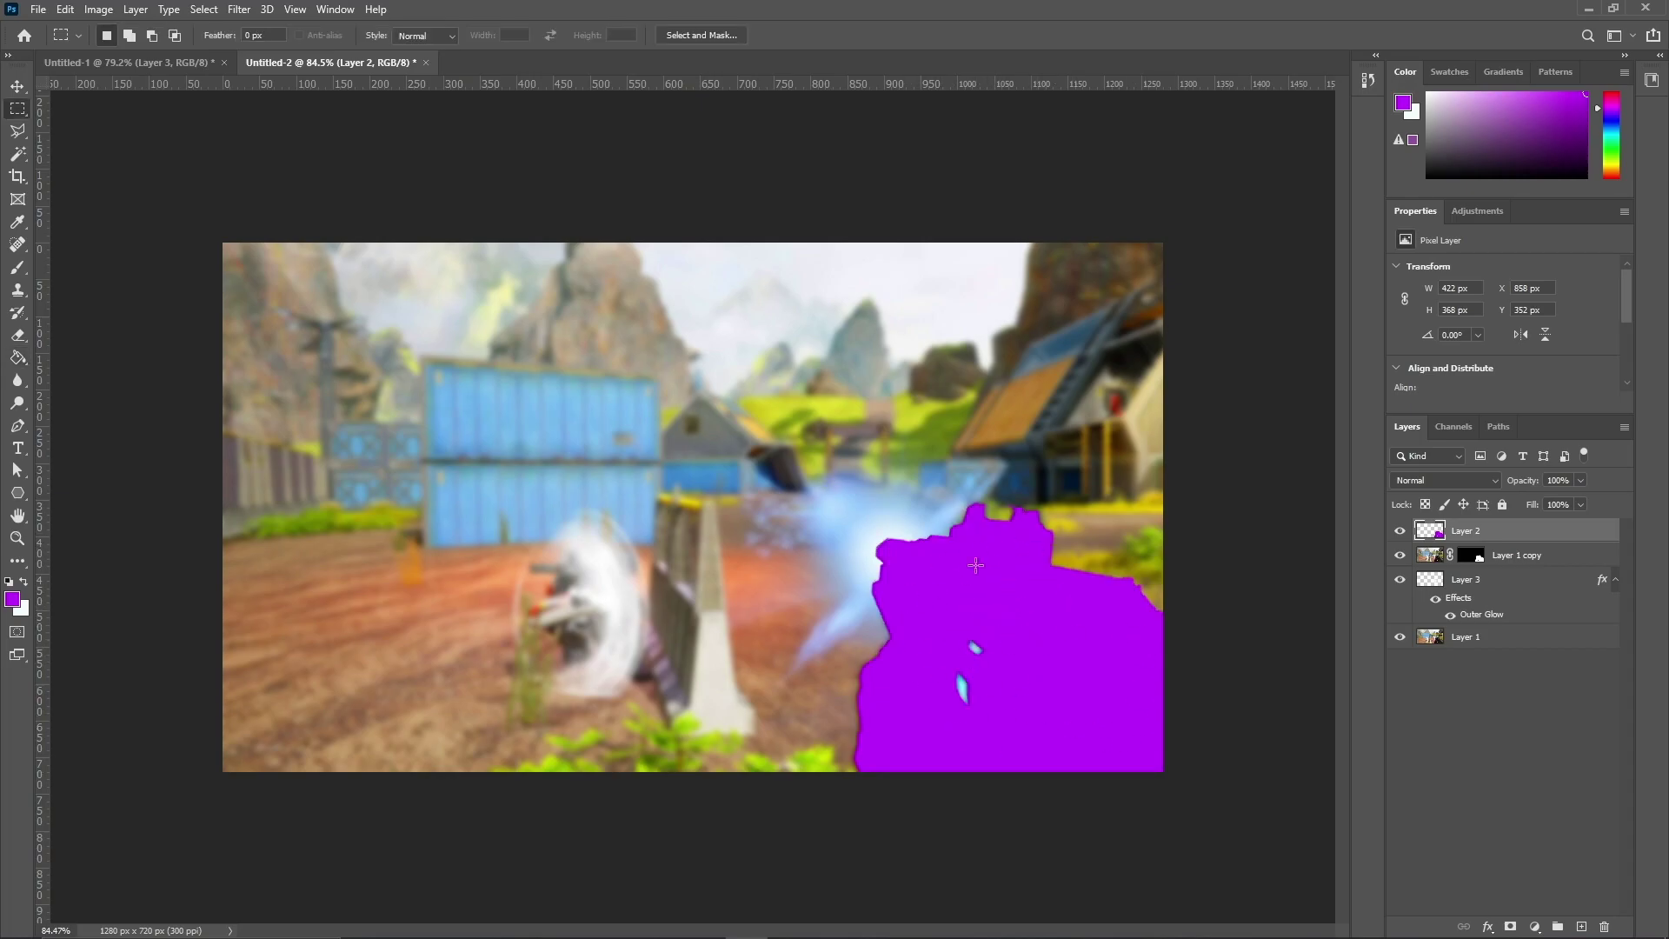
# Add a 6 px white outside stroke to Layer 2 and rasterize its layer style.
pyautogui.doubleClick(1567, 538)
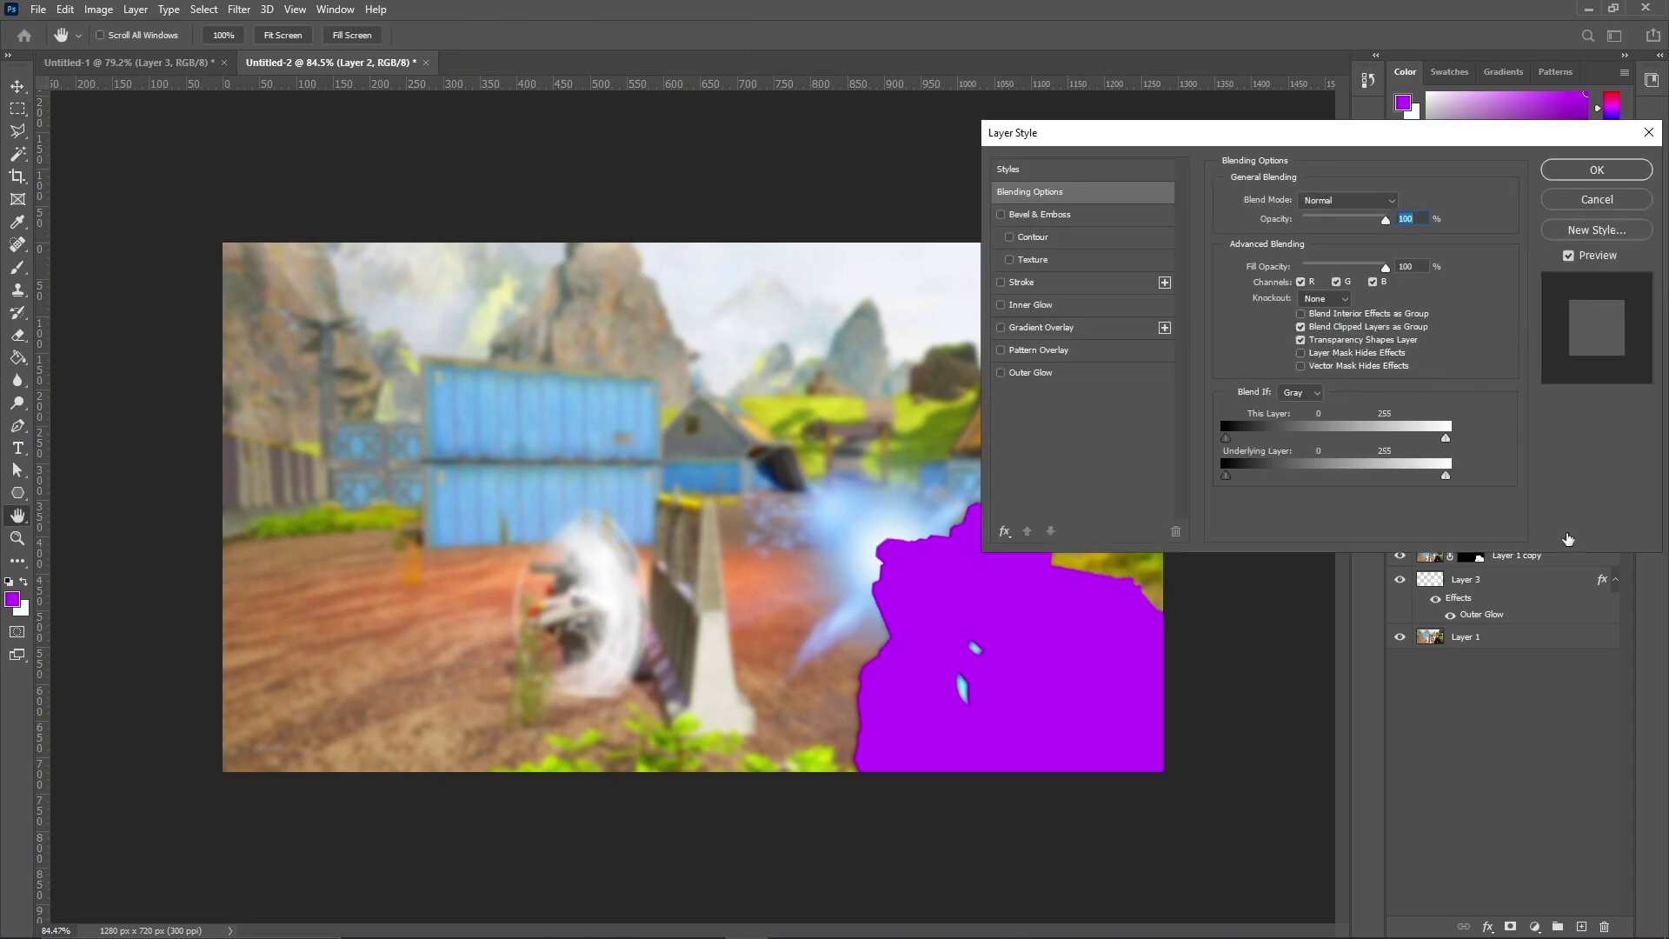
pyautogui.click(1021, 281)
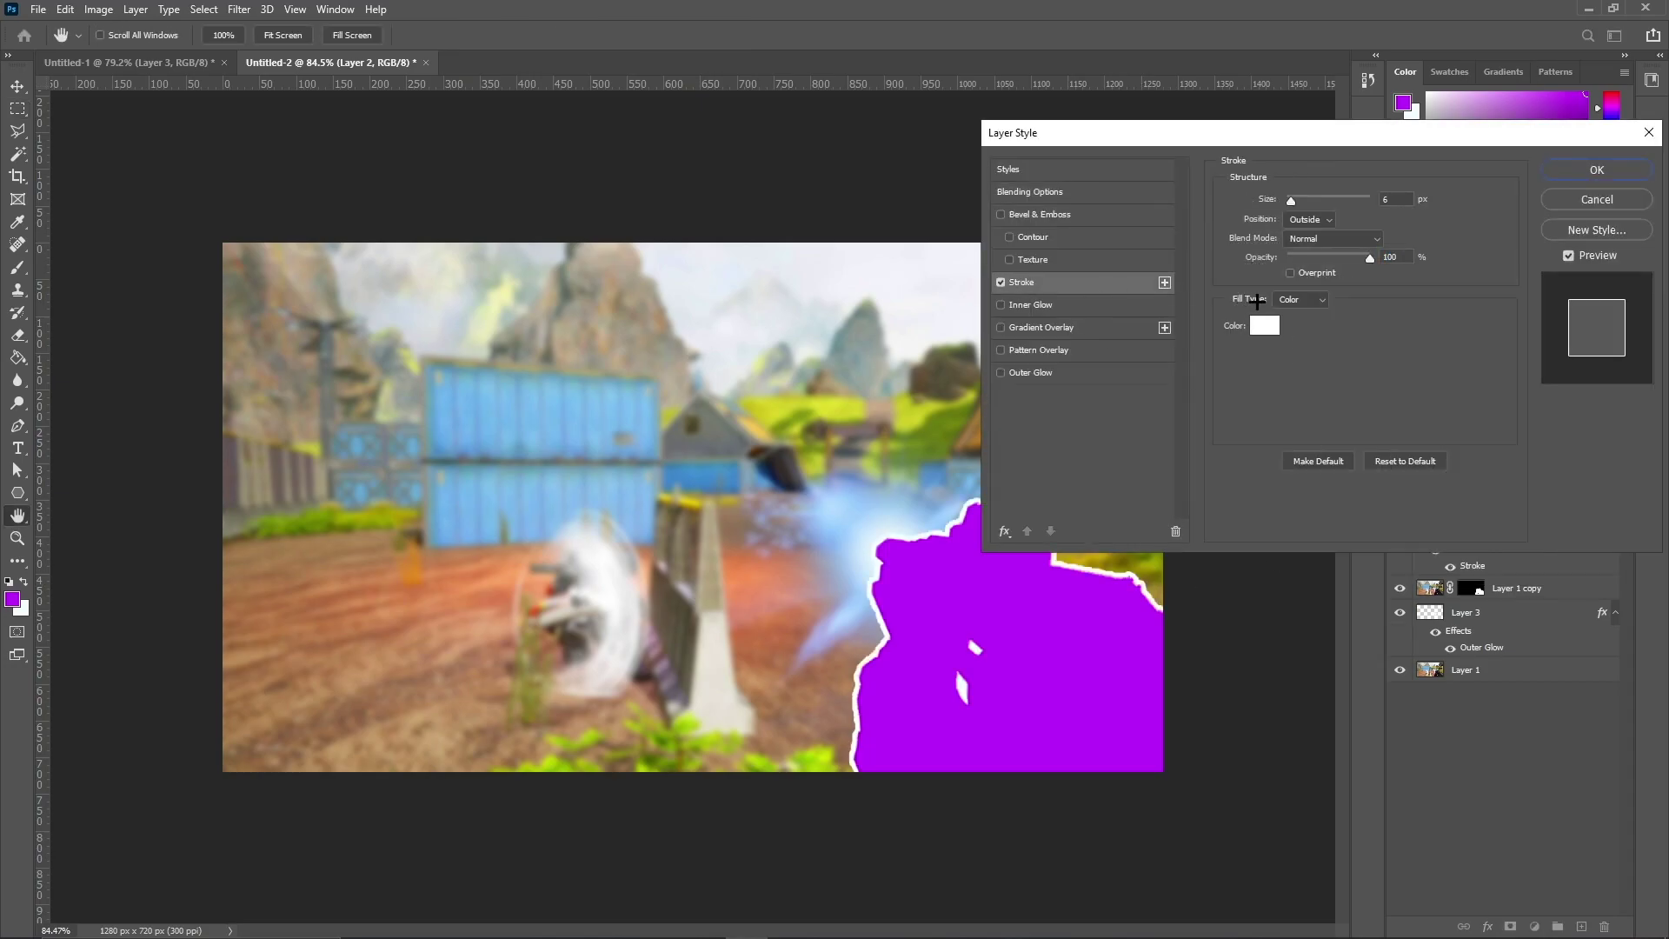
pyautogui.click(1562, 175)
pyautogui.rightClick(1542, 541)
pyautogui.click(1391, 522)
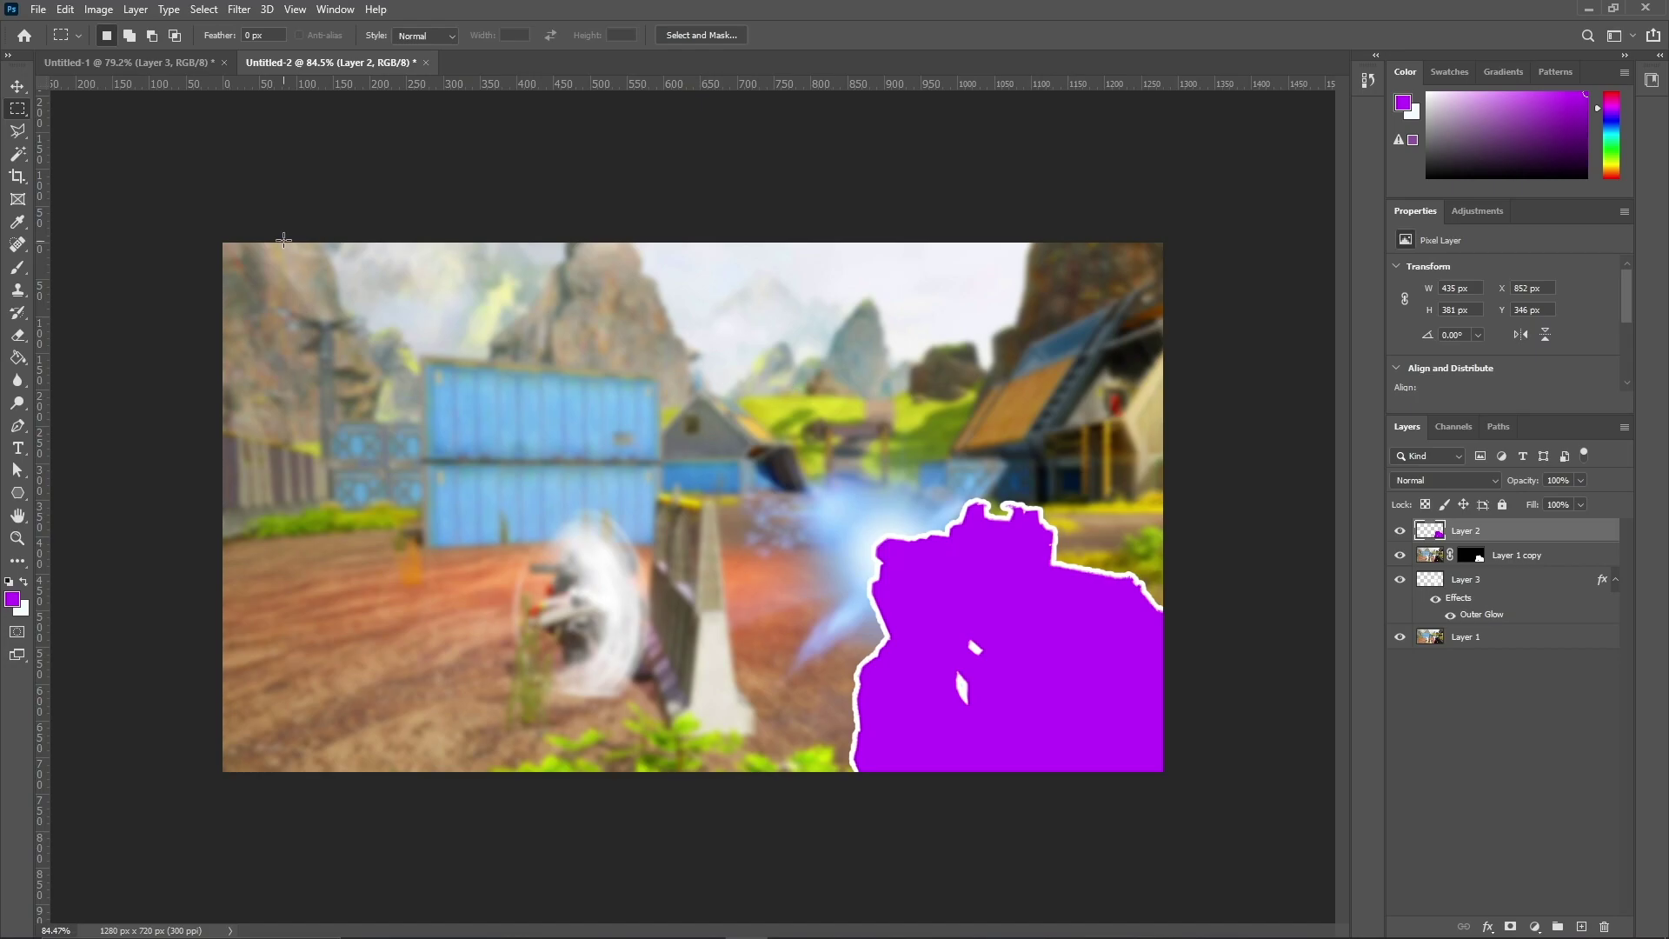
# Select the purple gun-shaped fill on Layer 2 with the Magic Wand tool.
pyautogui.click(20, 156)
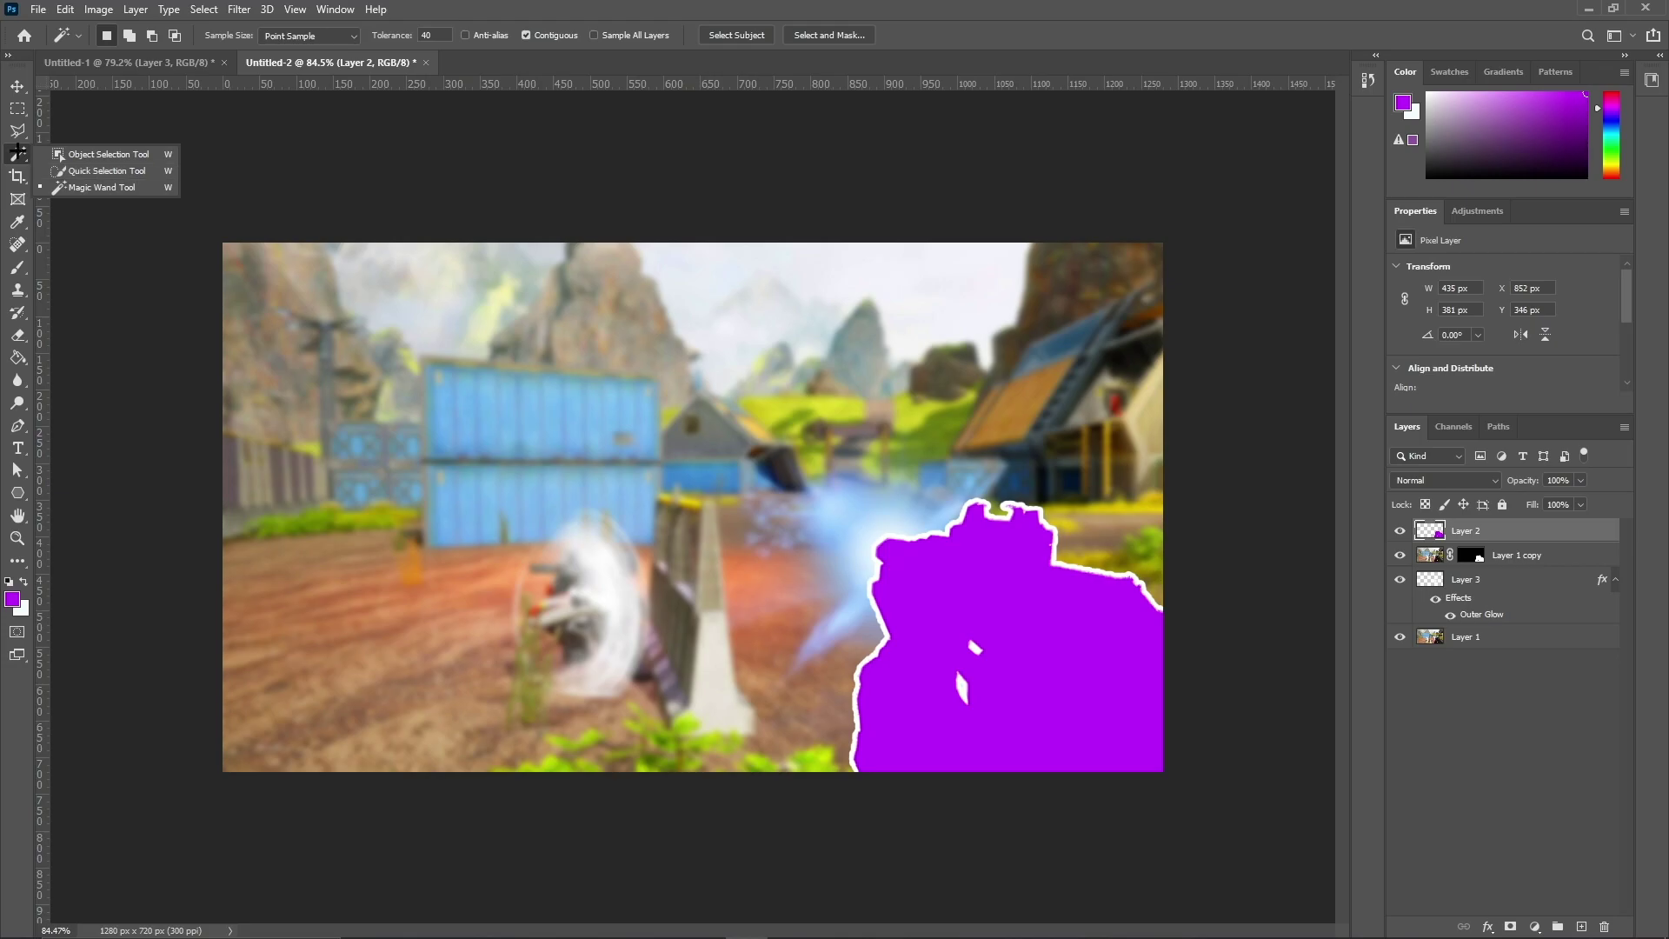
pyautogui.click(110, 186)
pyautogui.click(1053, 621)
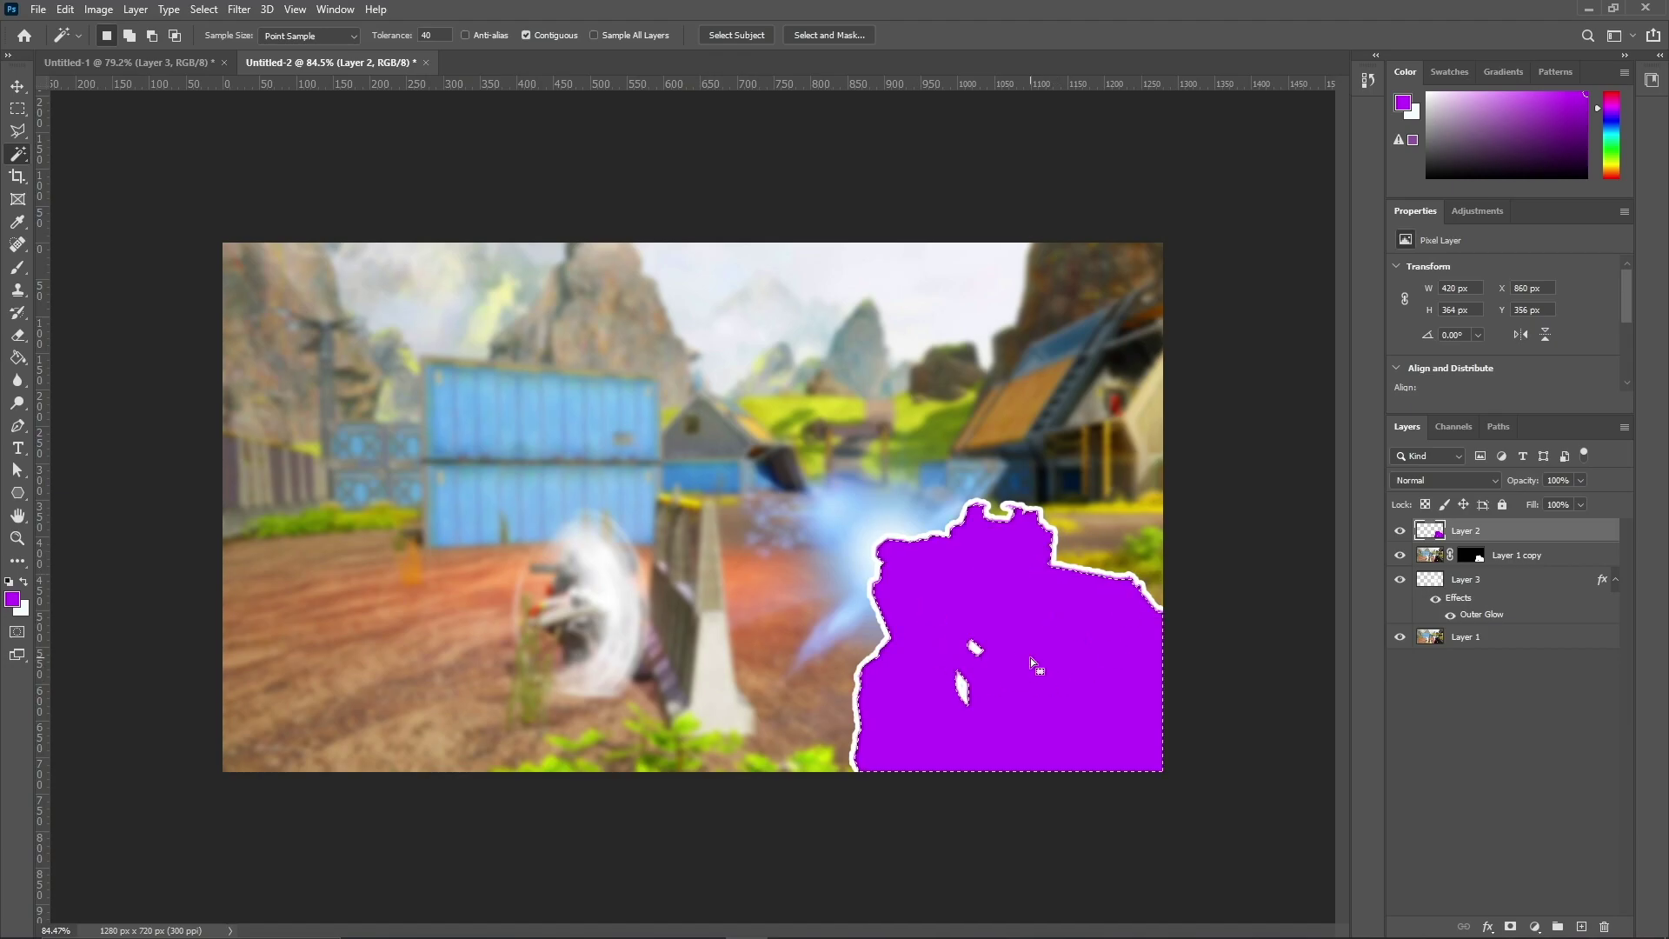
# Expand the selection of the purple fill by 1 pixel twice to cover its fringe along the white stroke.
pyautogui.scroll(5, 895, 539)
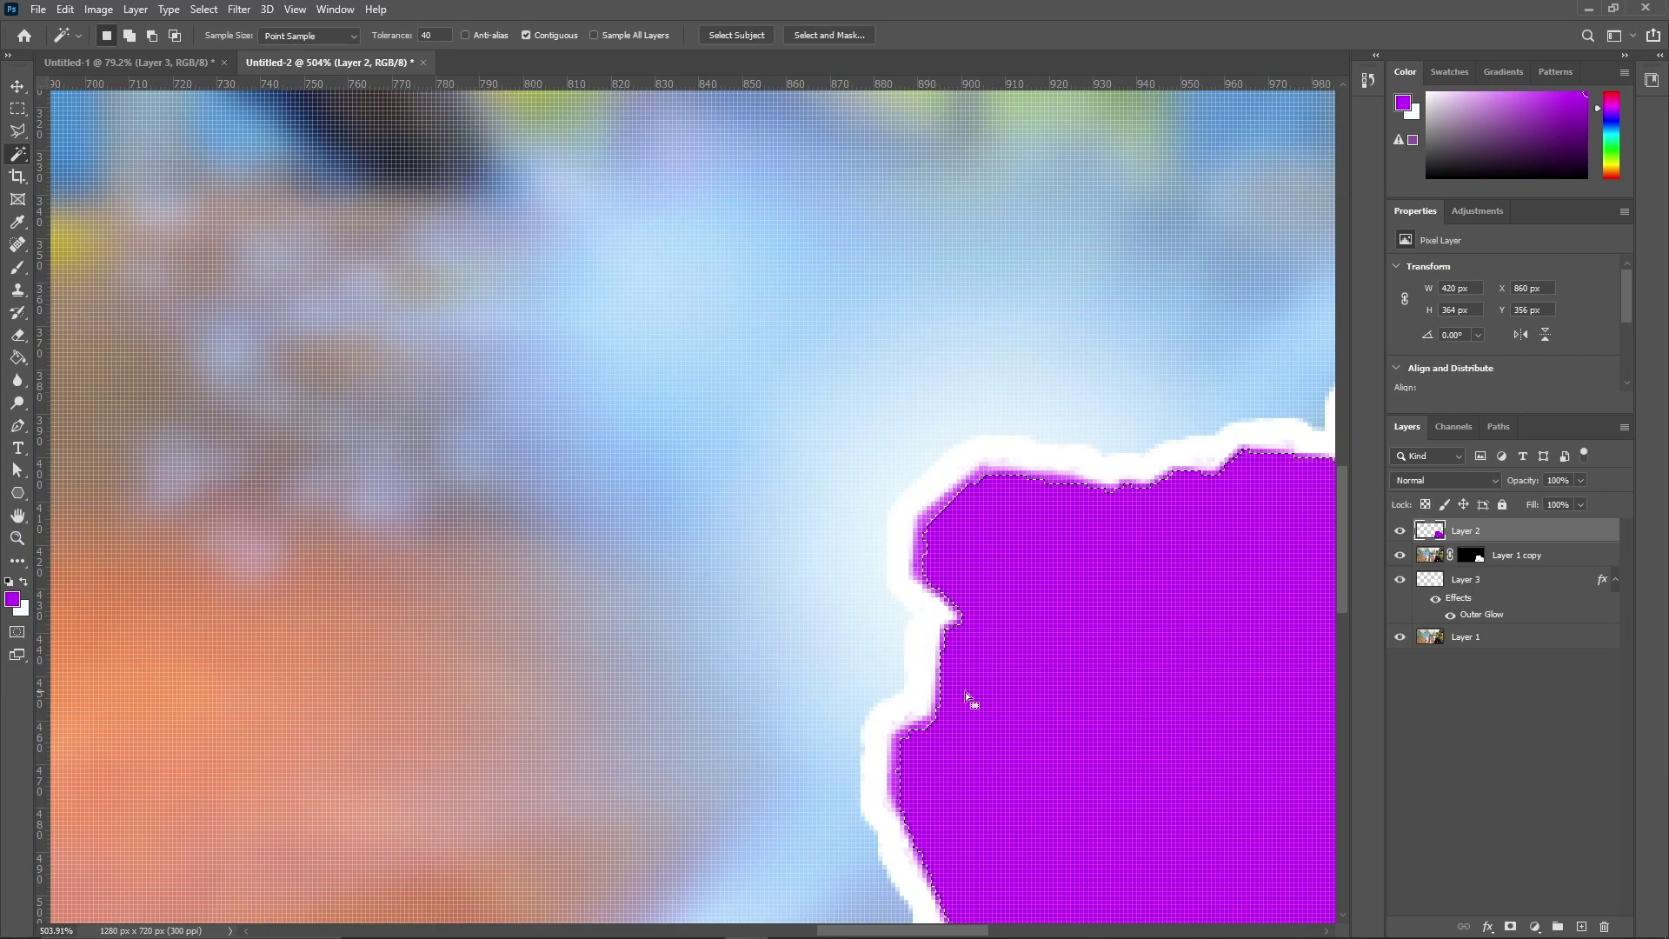
pyautogui.scroll(-4, 1002, 684)
pyautogui.scroll(-2, 1002, 684)
pyautogui.scroll(5, 1160, 666)
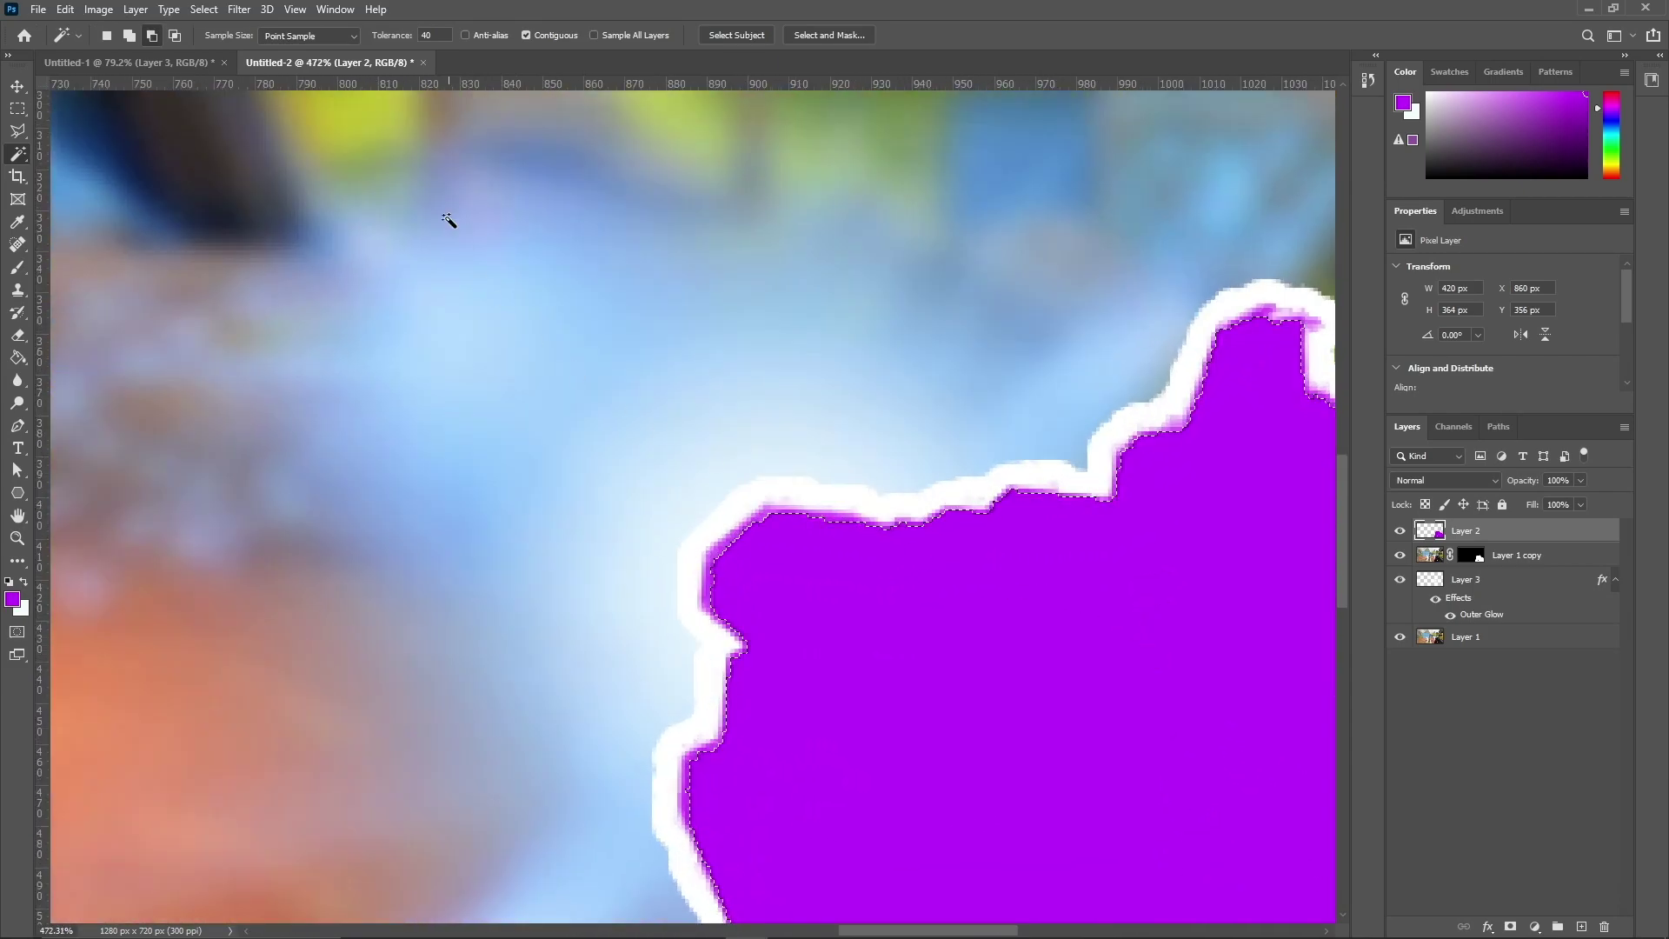
pyautogui.click(203, 10)
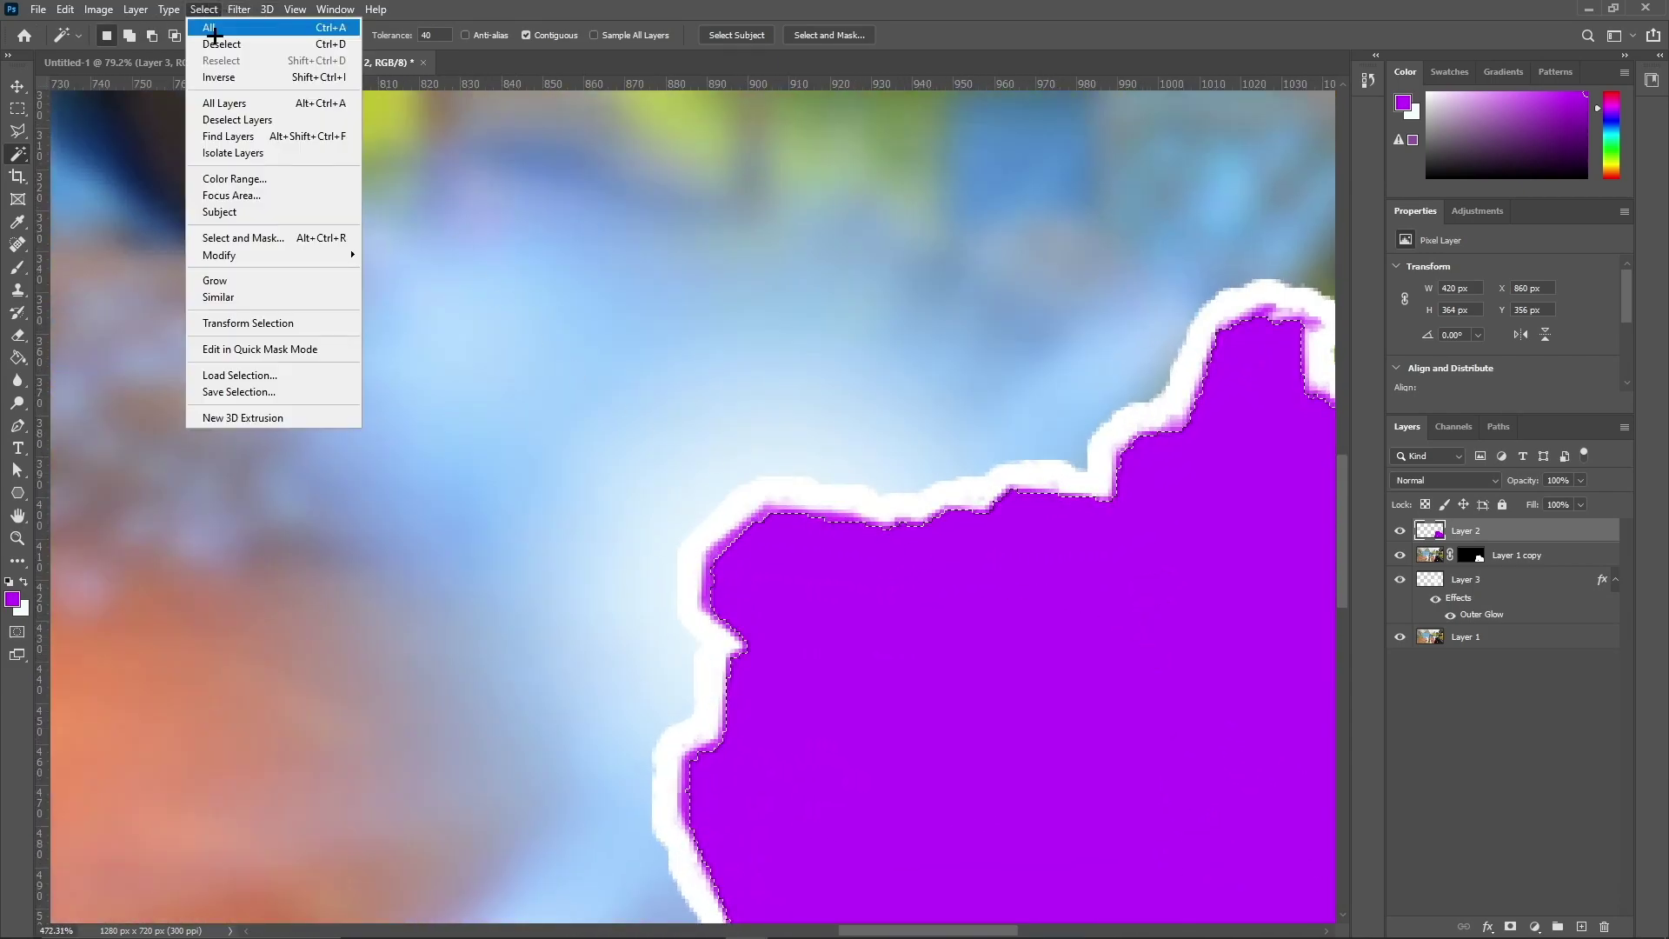
pyautogui.moveTo(261, 255)
pyautogui.click(400, 287)
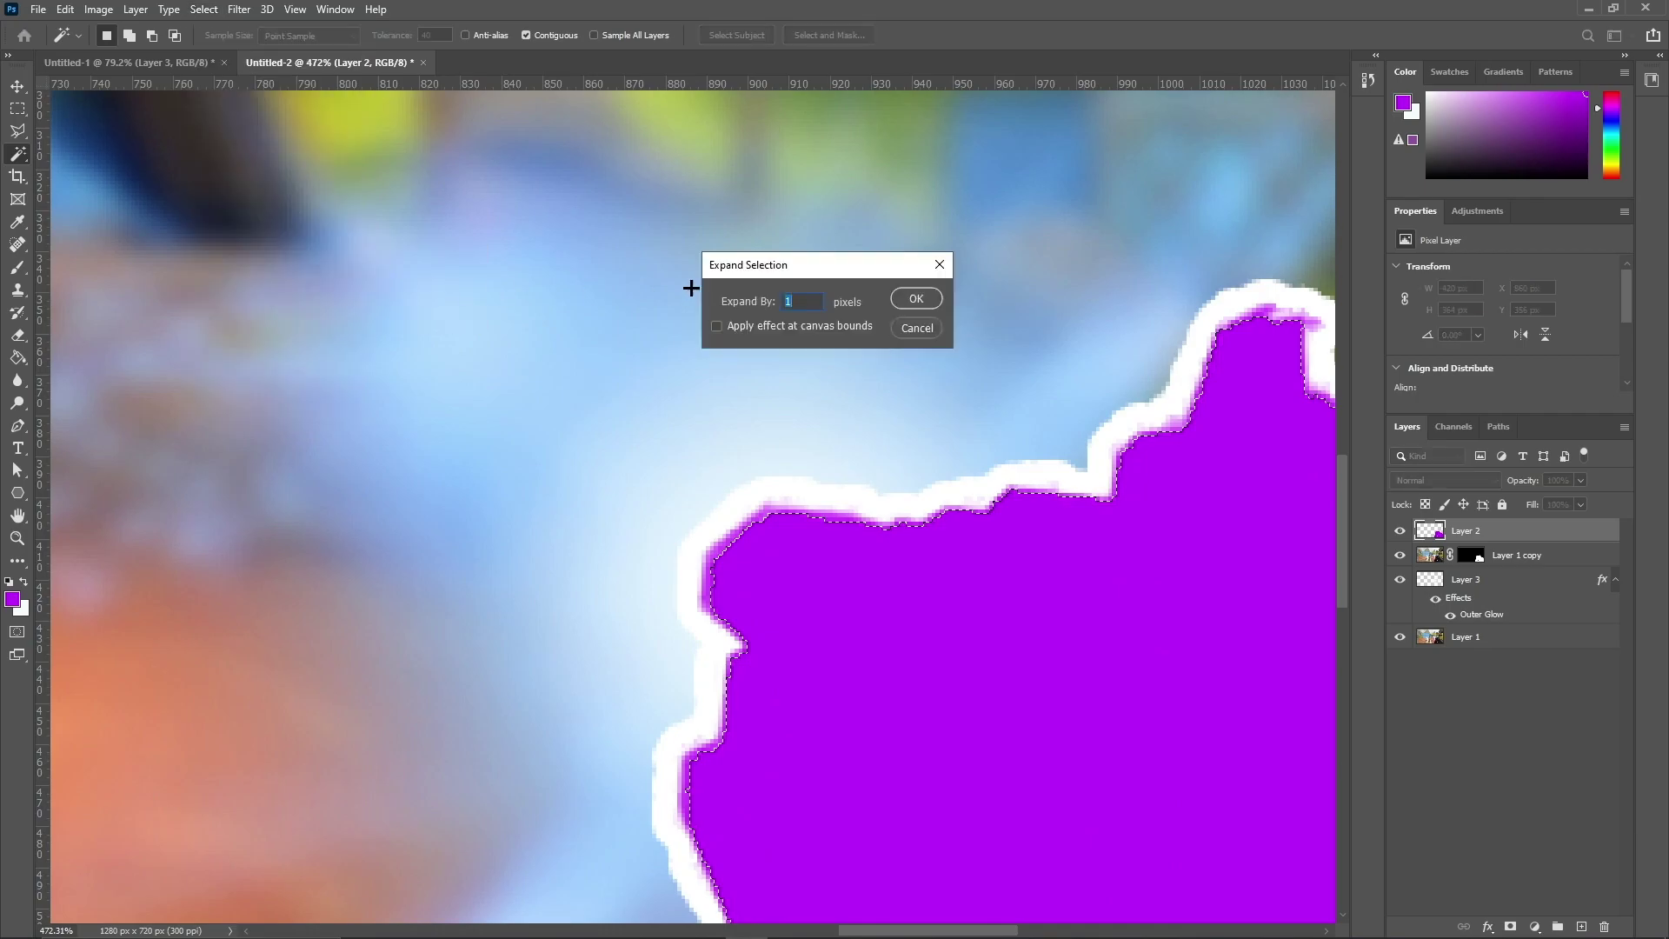
pyautogui.click(913, 299)
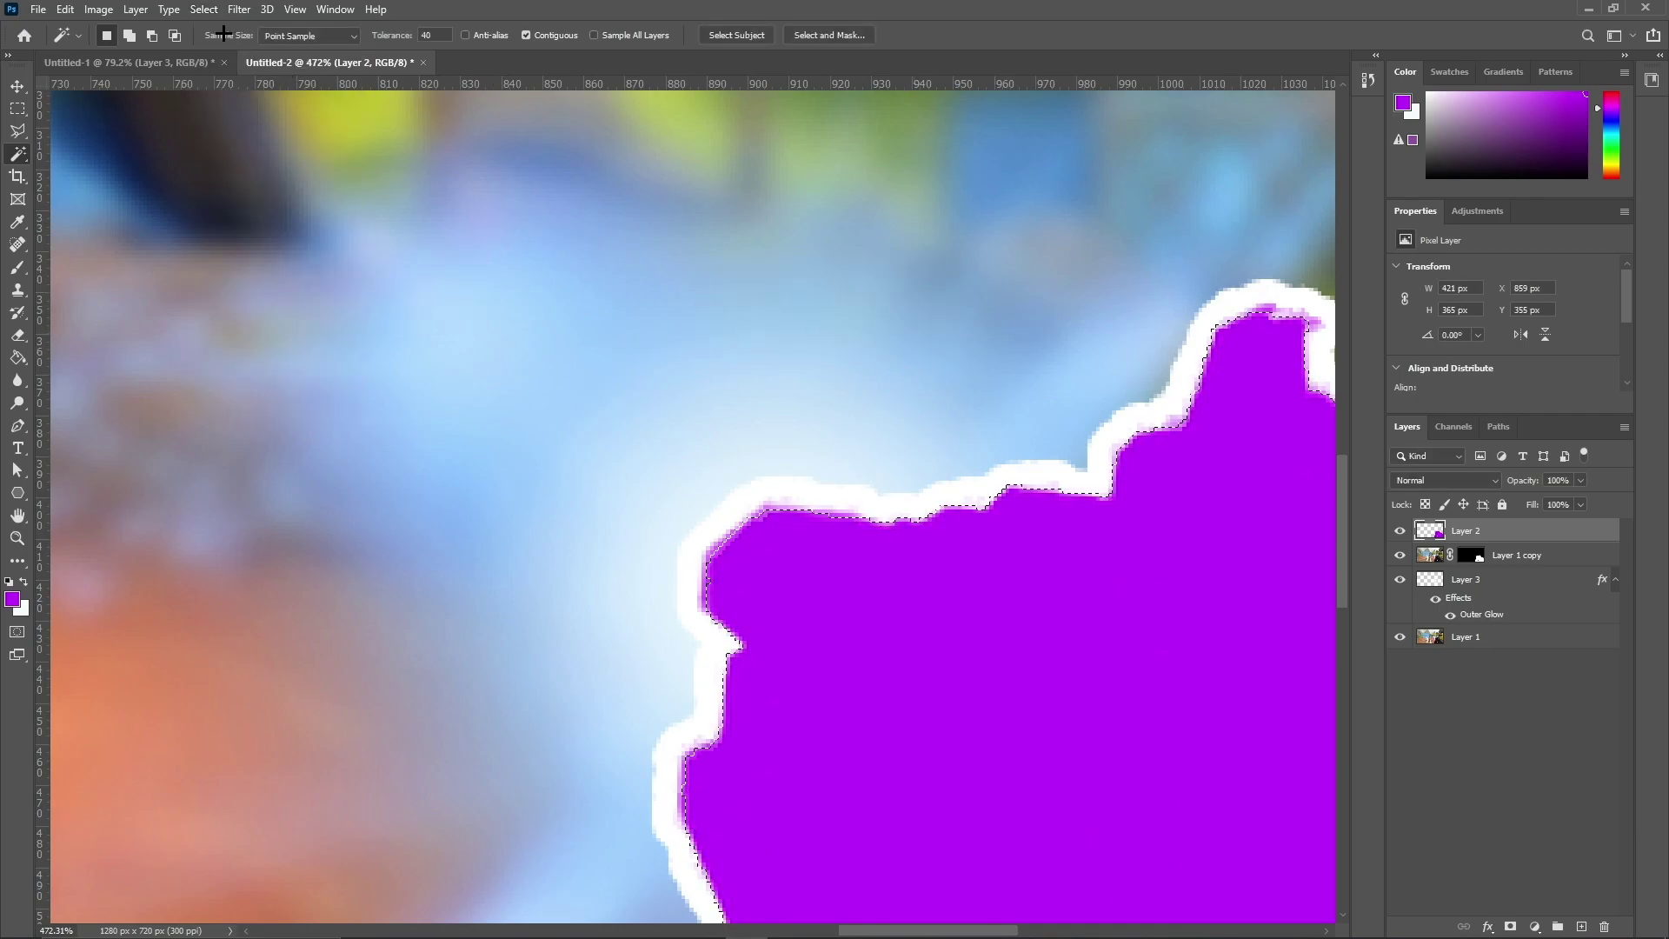
pyautogui.click(204, 9)
pyautogui.moveTo(319, 257)
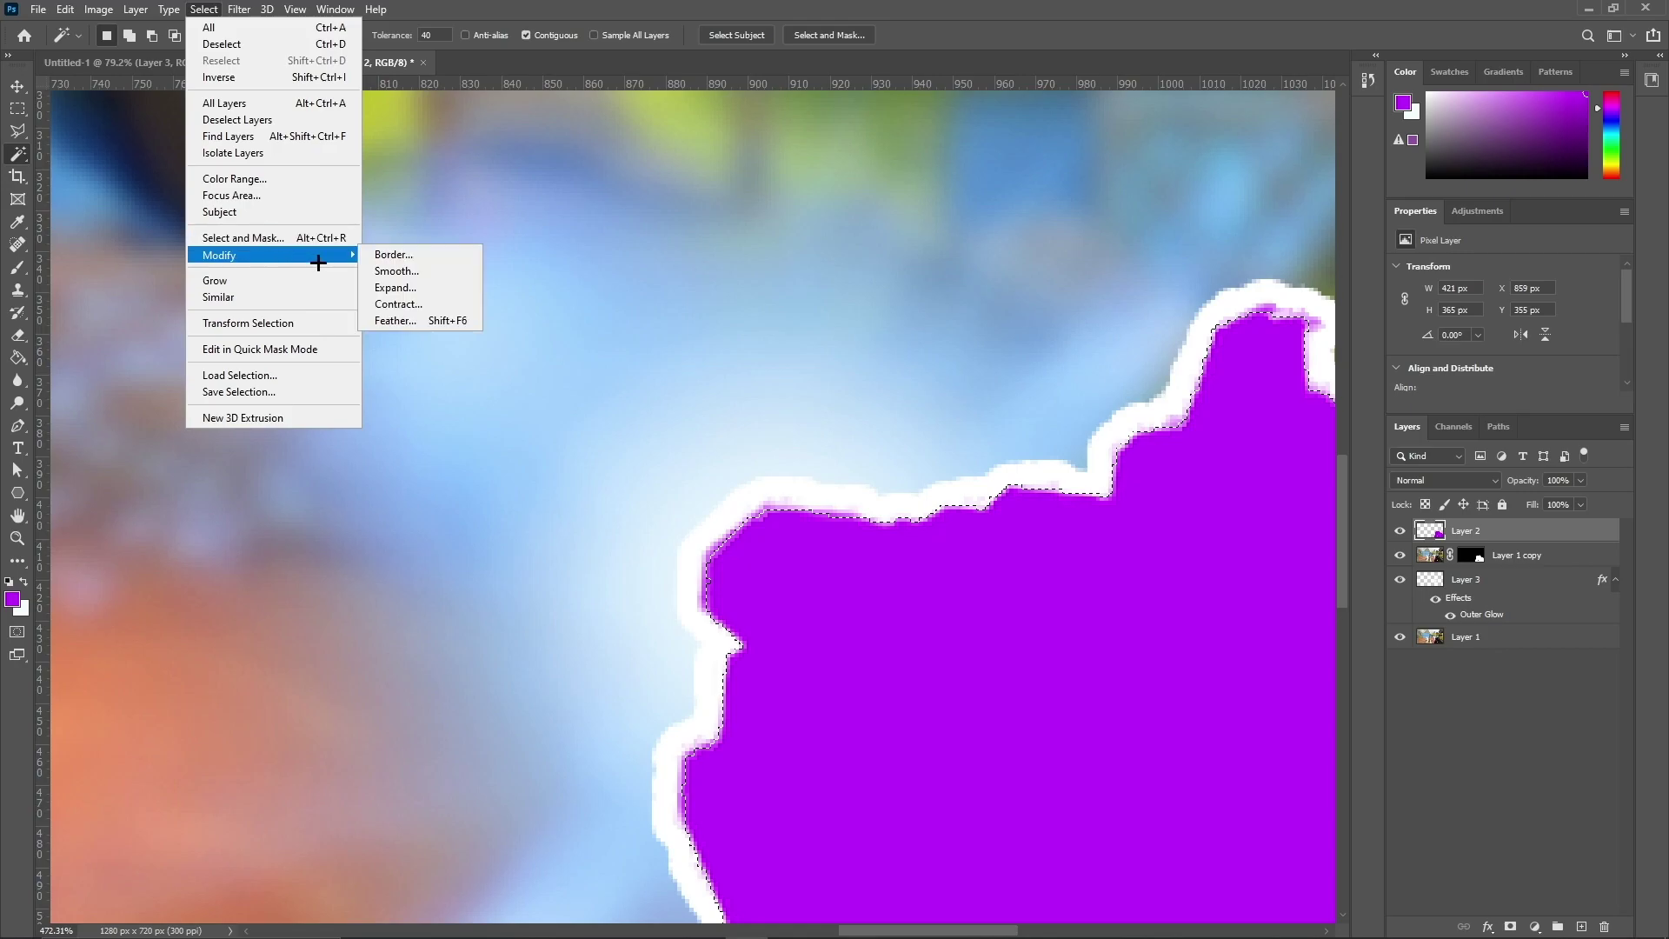
pyautogui.click(417, 283)
pyautogui.click(916, 296)
# Delete the selected purple fill from Layer 2, keeping only the white outline around the gun, and deselect.
pyautogui.scroll(-3, 1004, 513)
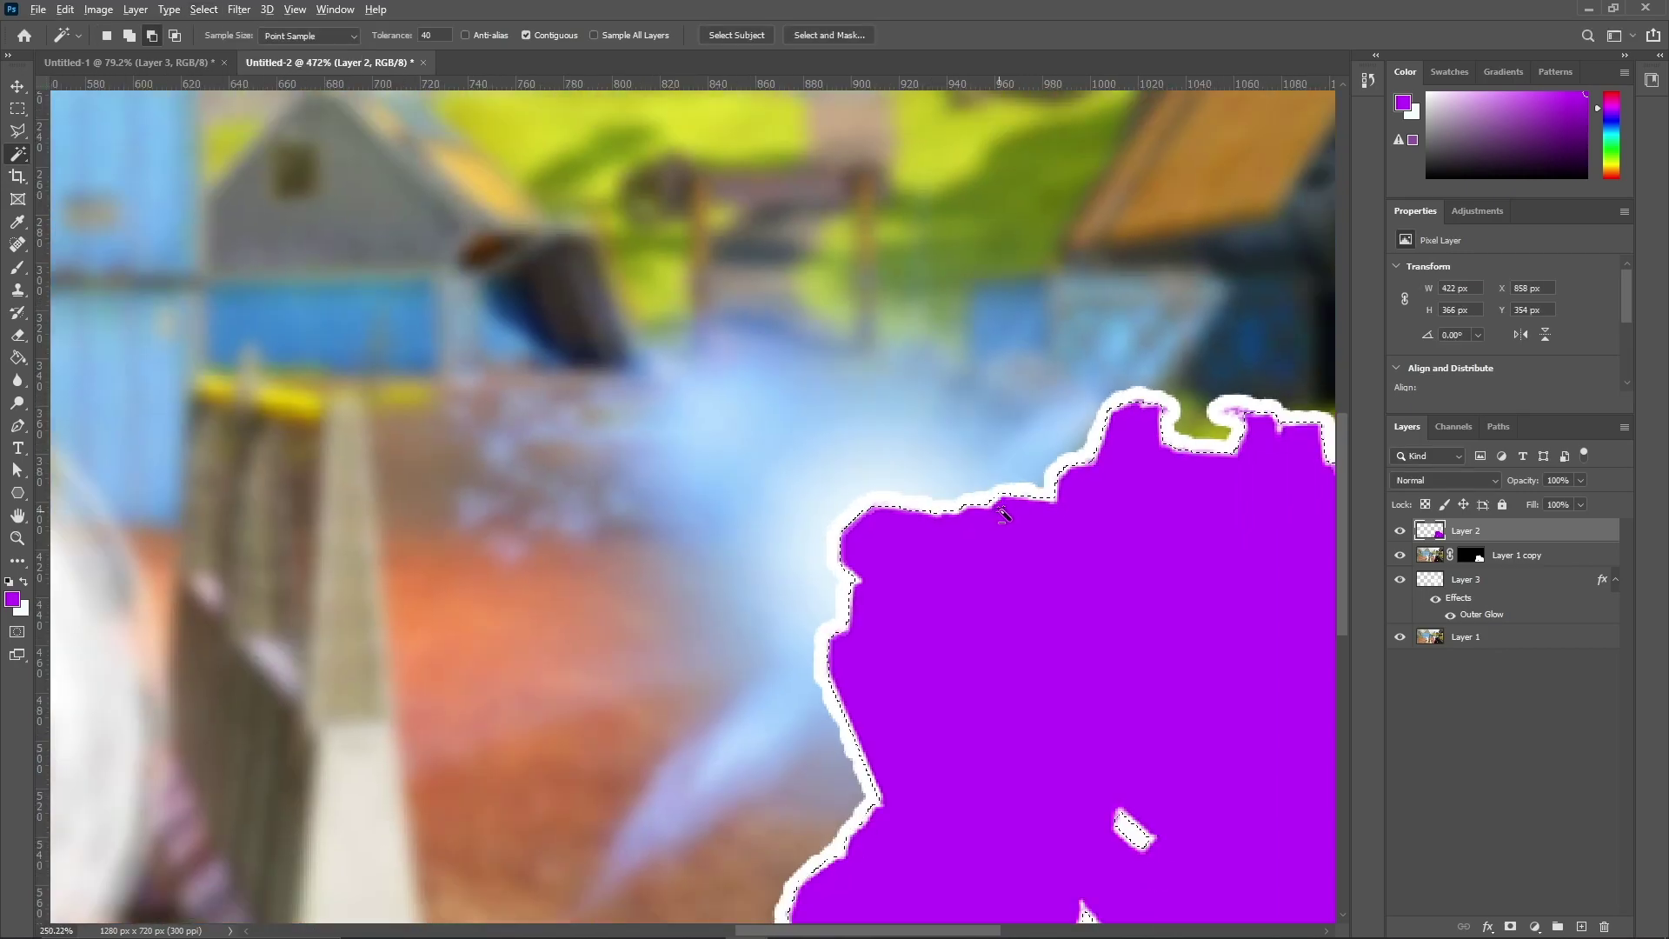
pyautogui.scroll(-5, 1004, 513)
pyautogui.scroll(1, 599, 343)
pyautogui.press('Delete')
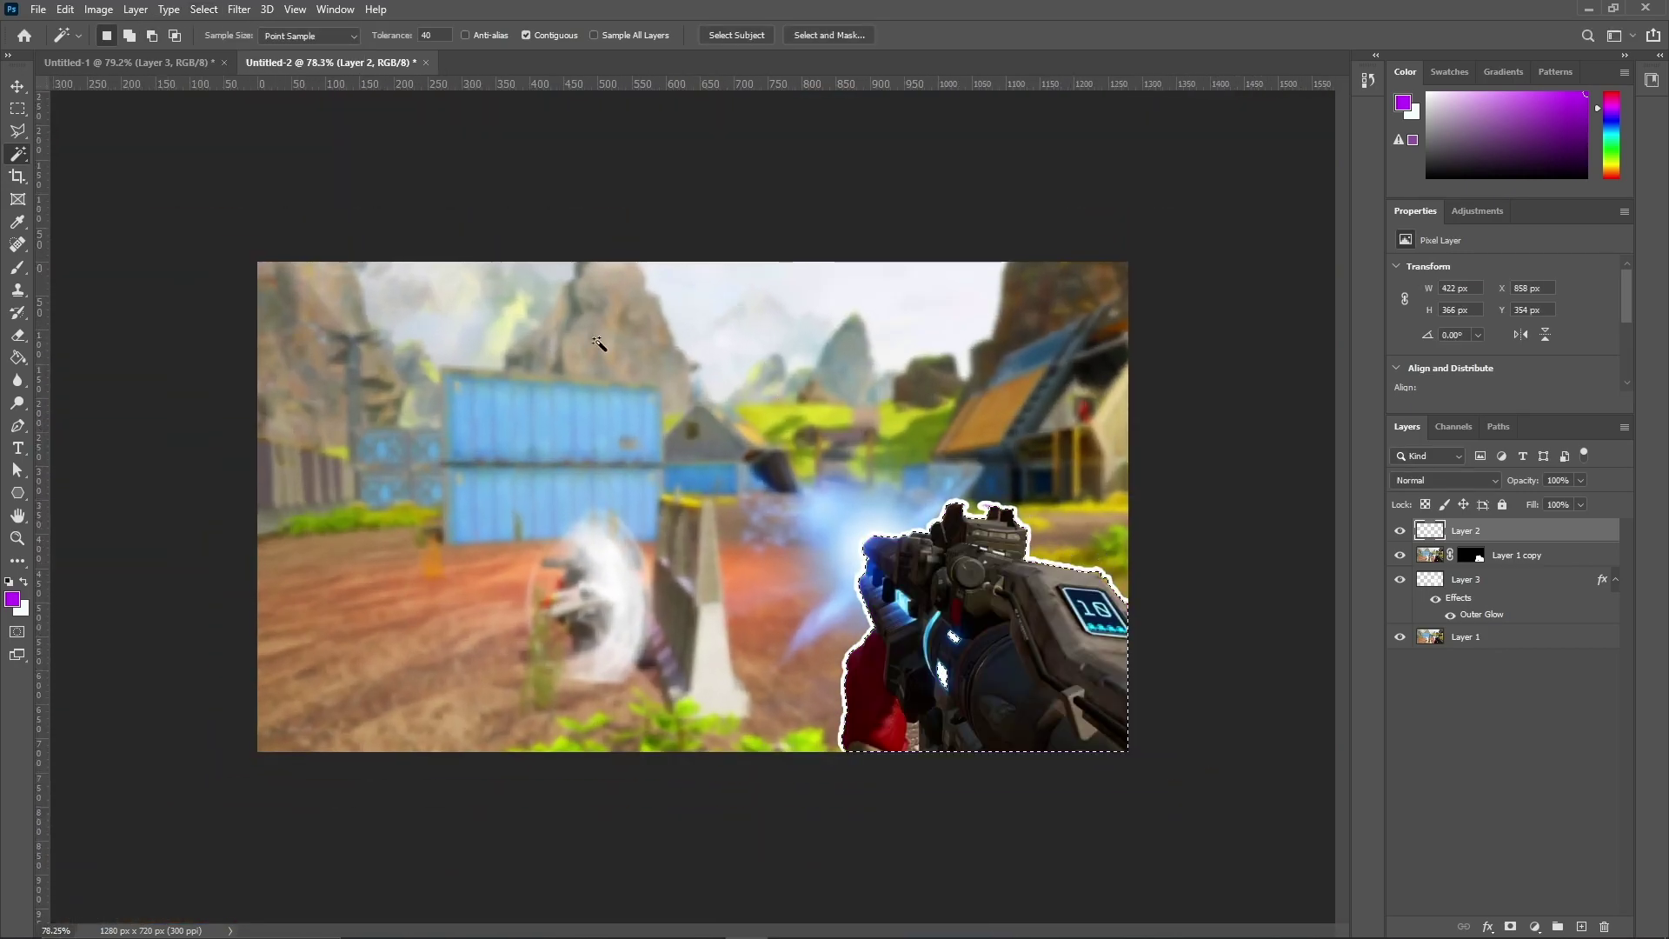
pyautogui.click(18, 107)
pyautogui.click(170, 116)
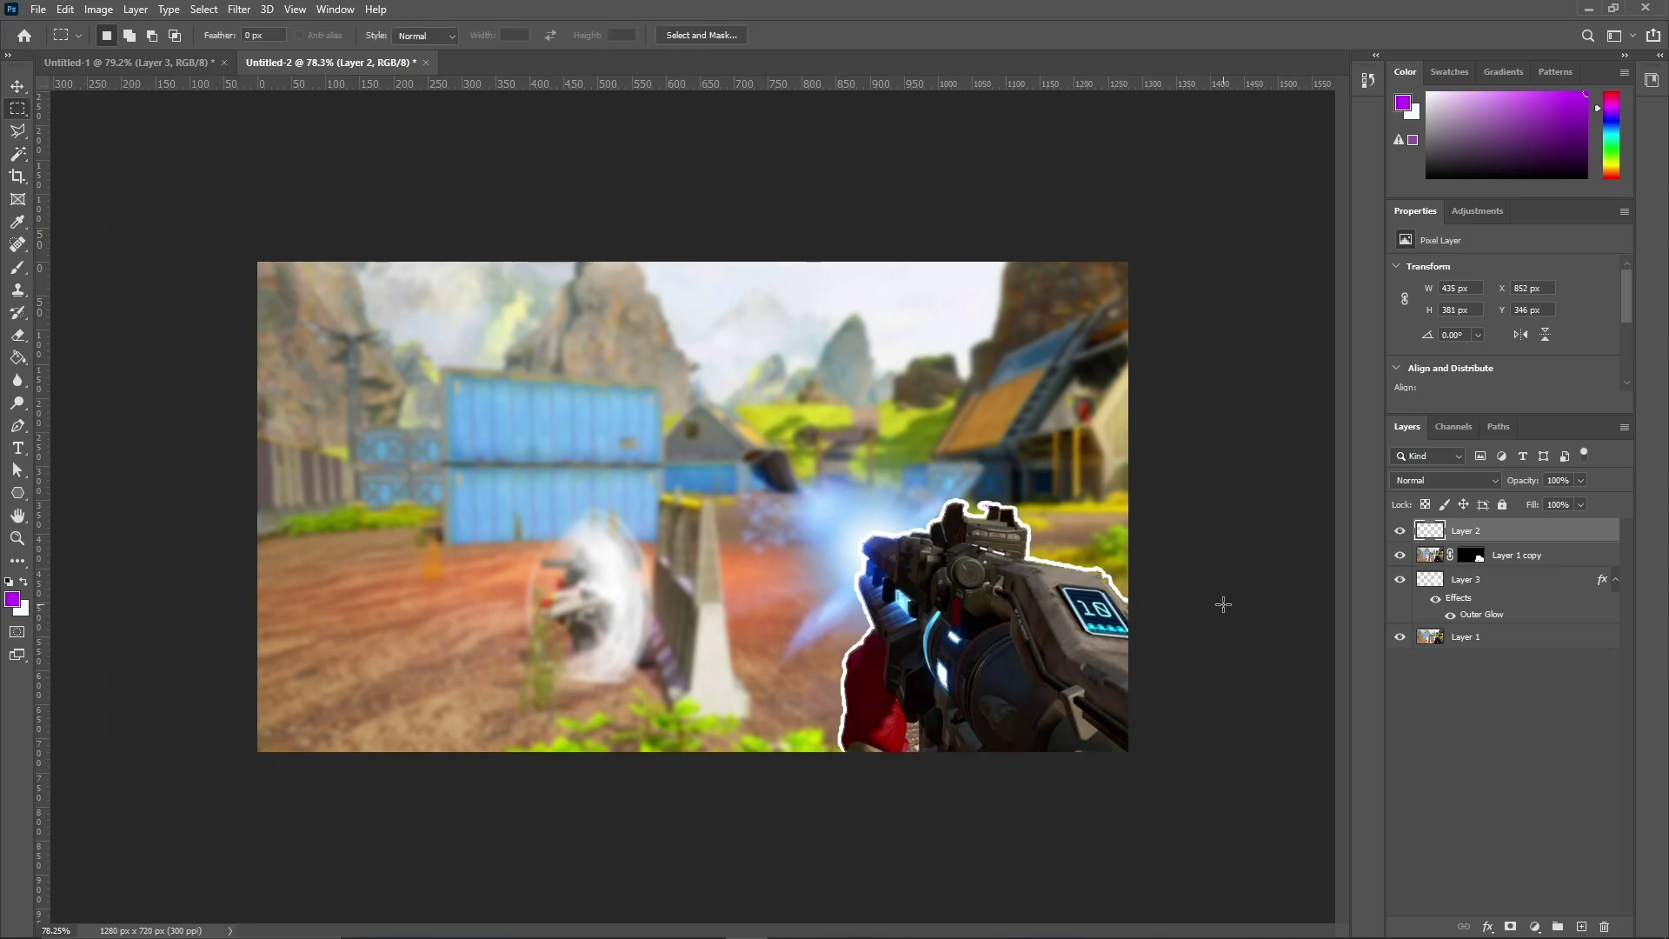
# Add an Outer Glow to Layer 1 copy with the glow colour set to 000000.
pyautogui.click(1575, 564)
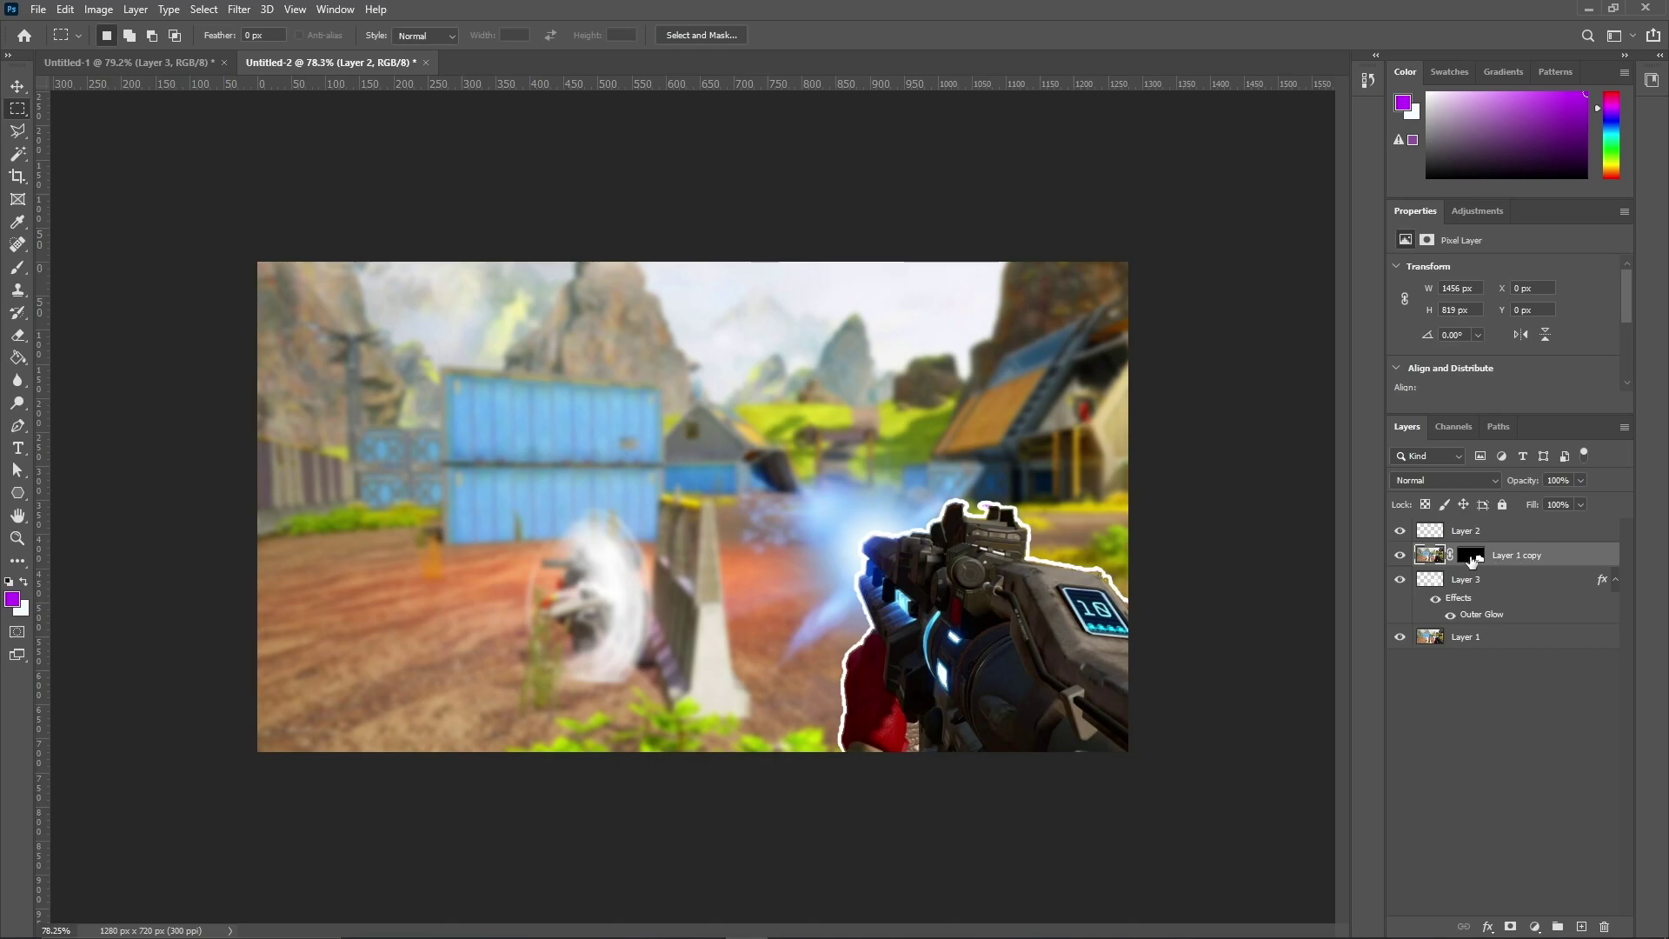
pyautogui.doubleClick(1471, 559)
pyautogui.click(1061, 372)
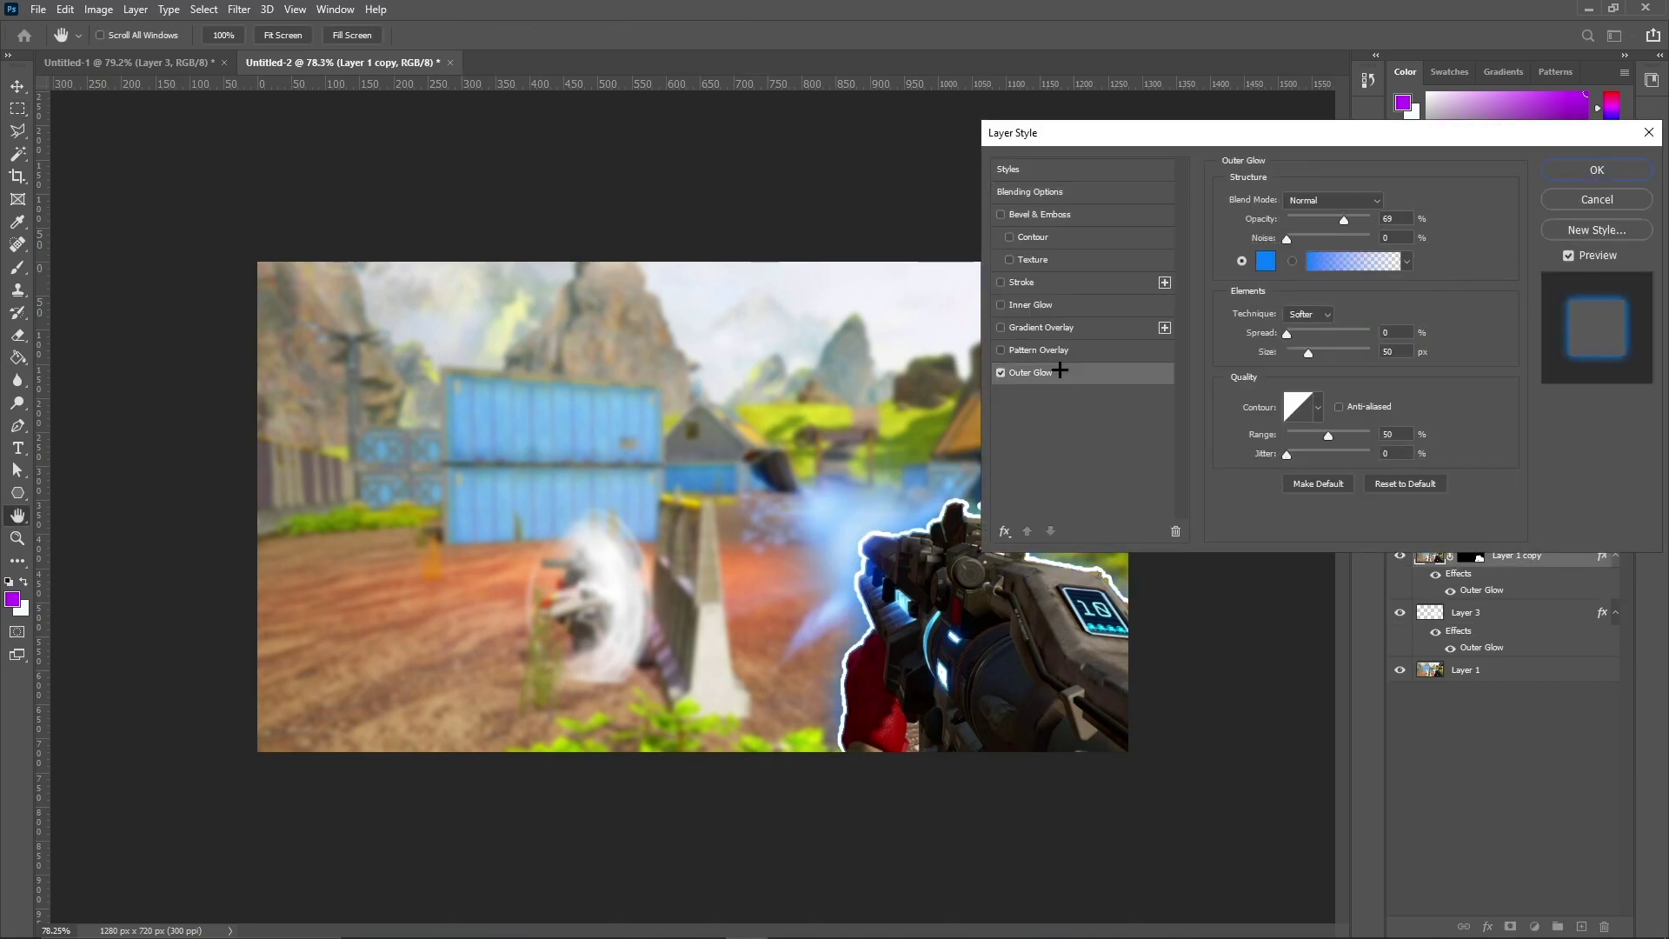
pyautogui.click(1265, 262)
pyautogui.write('000000')
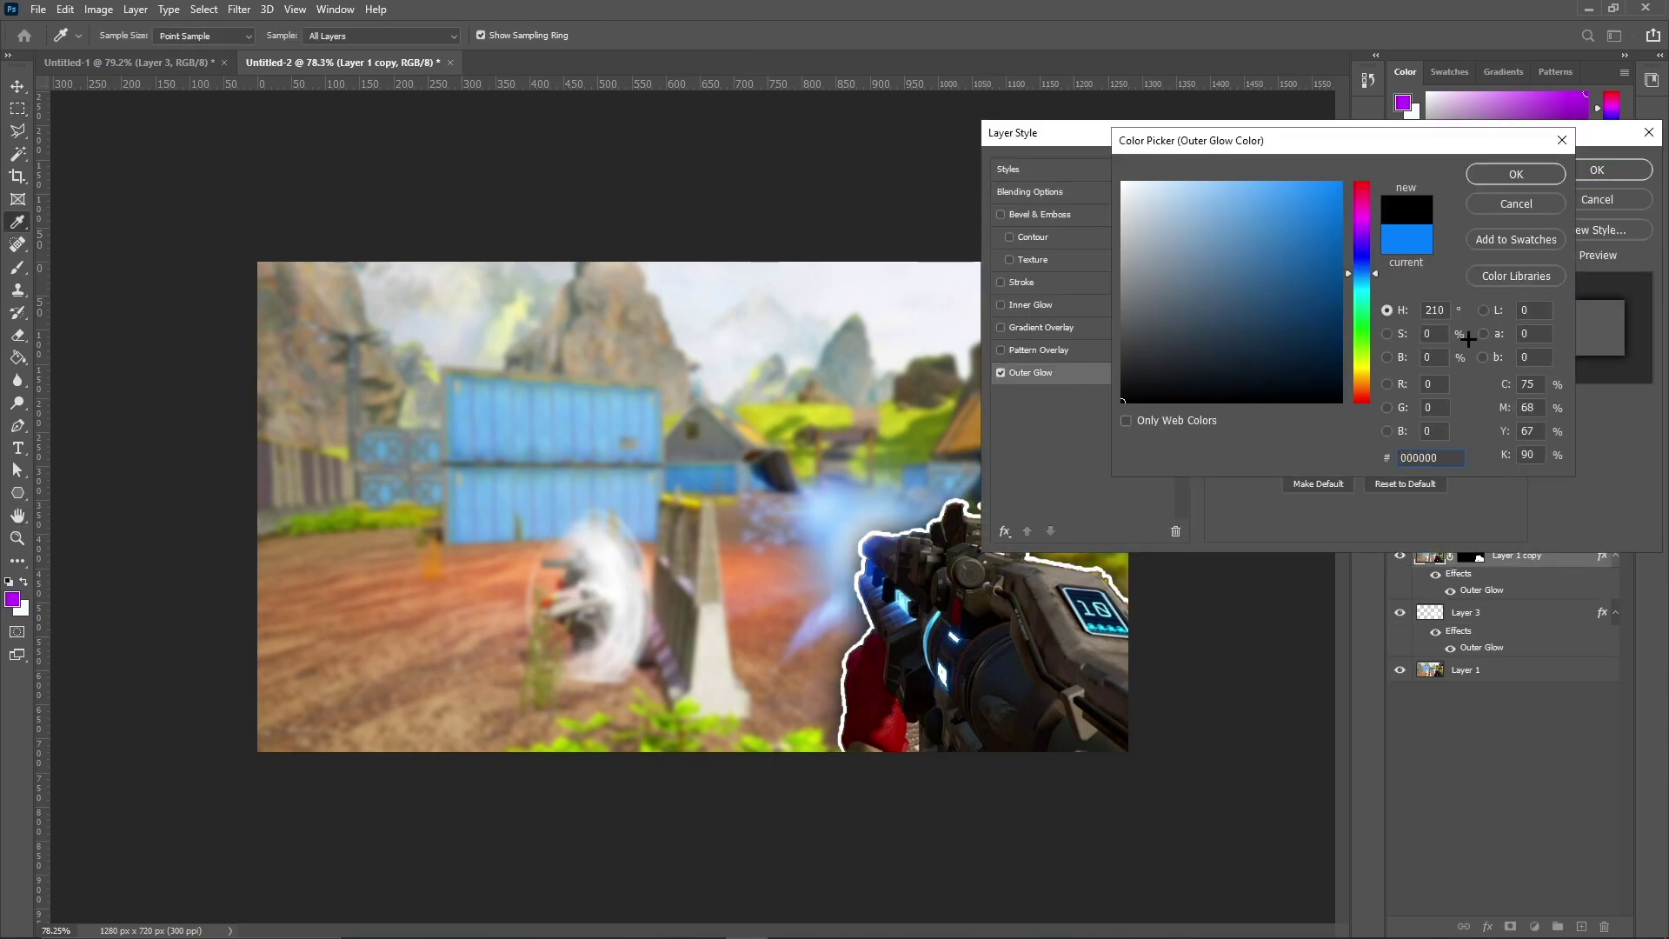
pyautogui.click(1534, 179)
pyautogui.click(1597, 169)
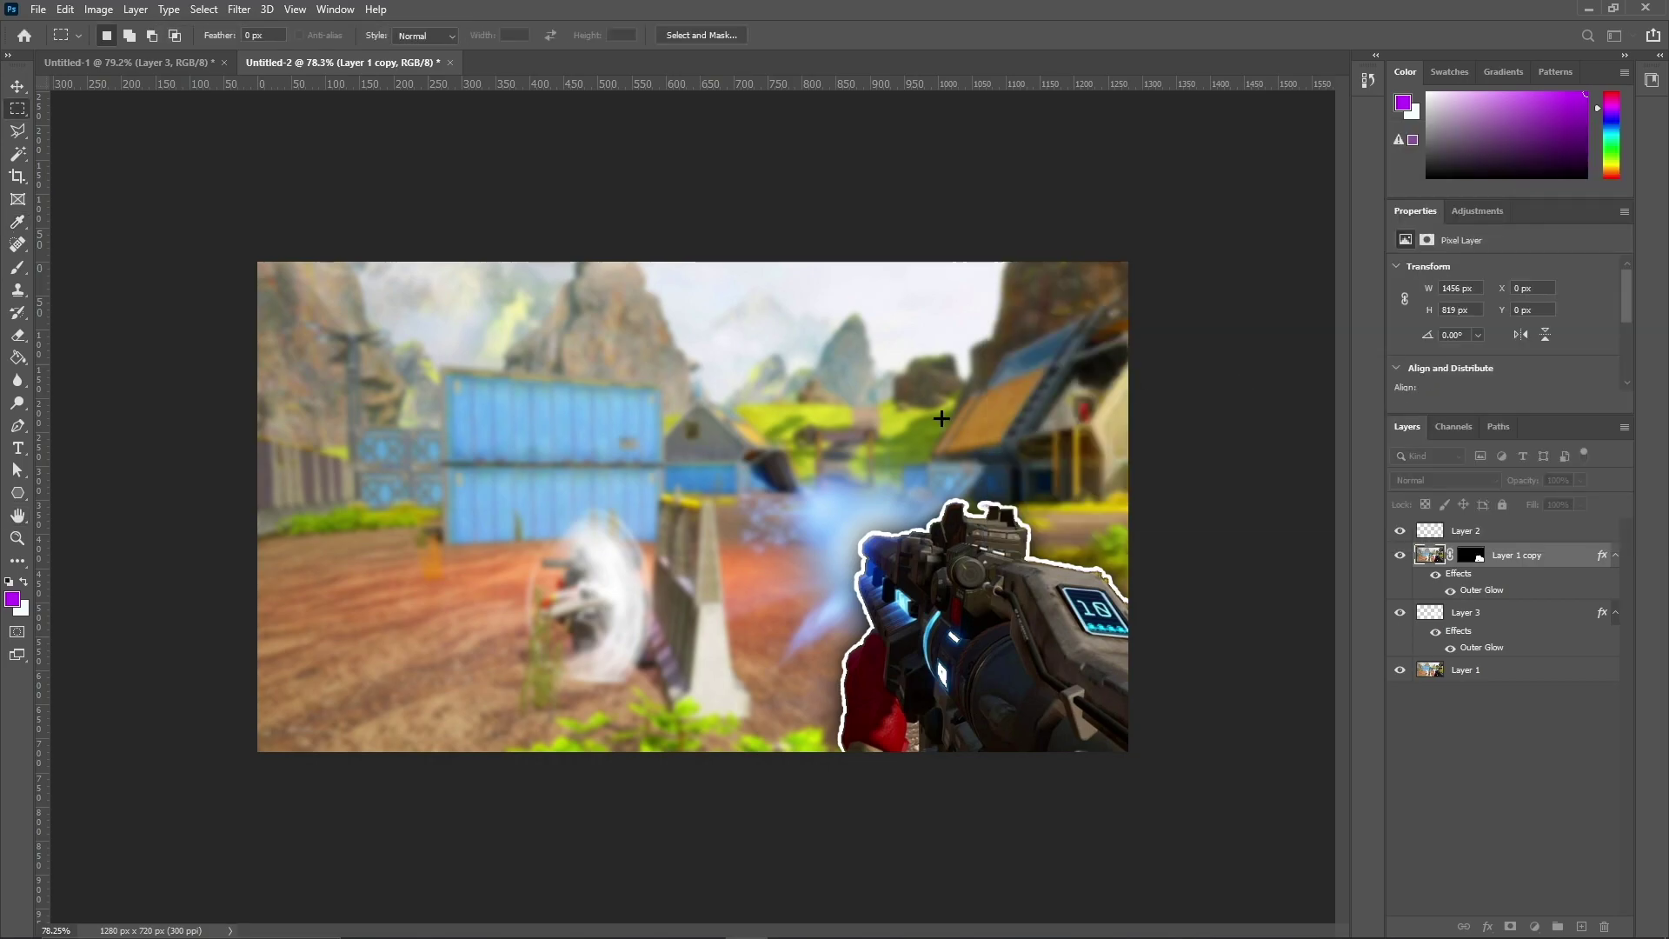
# Examine the gun's white outline and dark glow both close up and at small thumbnail size.
pyautogui.scroll(-5, 707, 610)
pyautogui.scroll(-1, 712, 619)
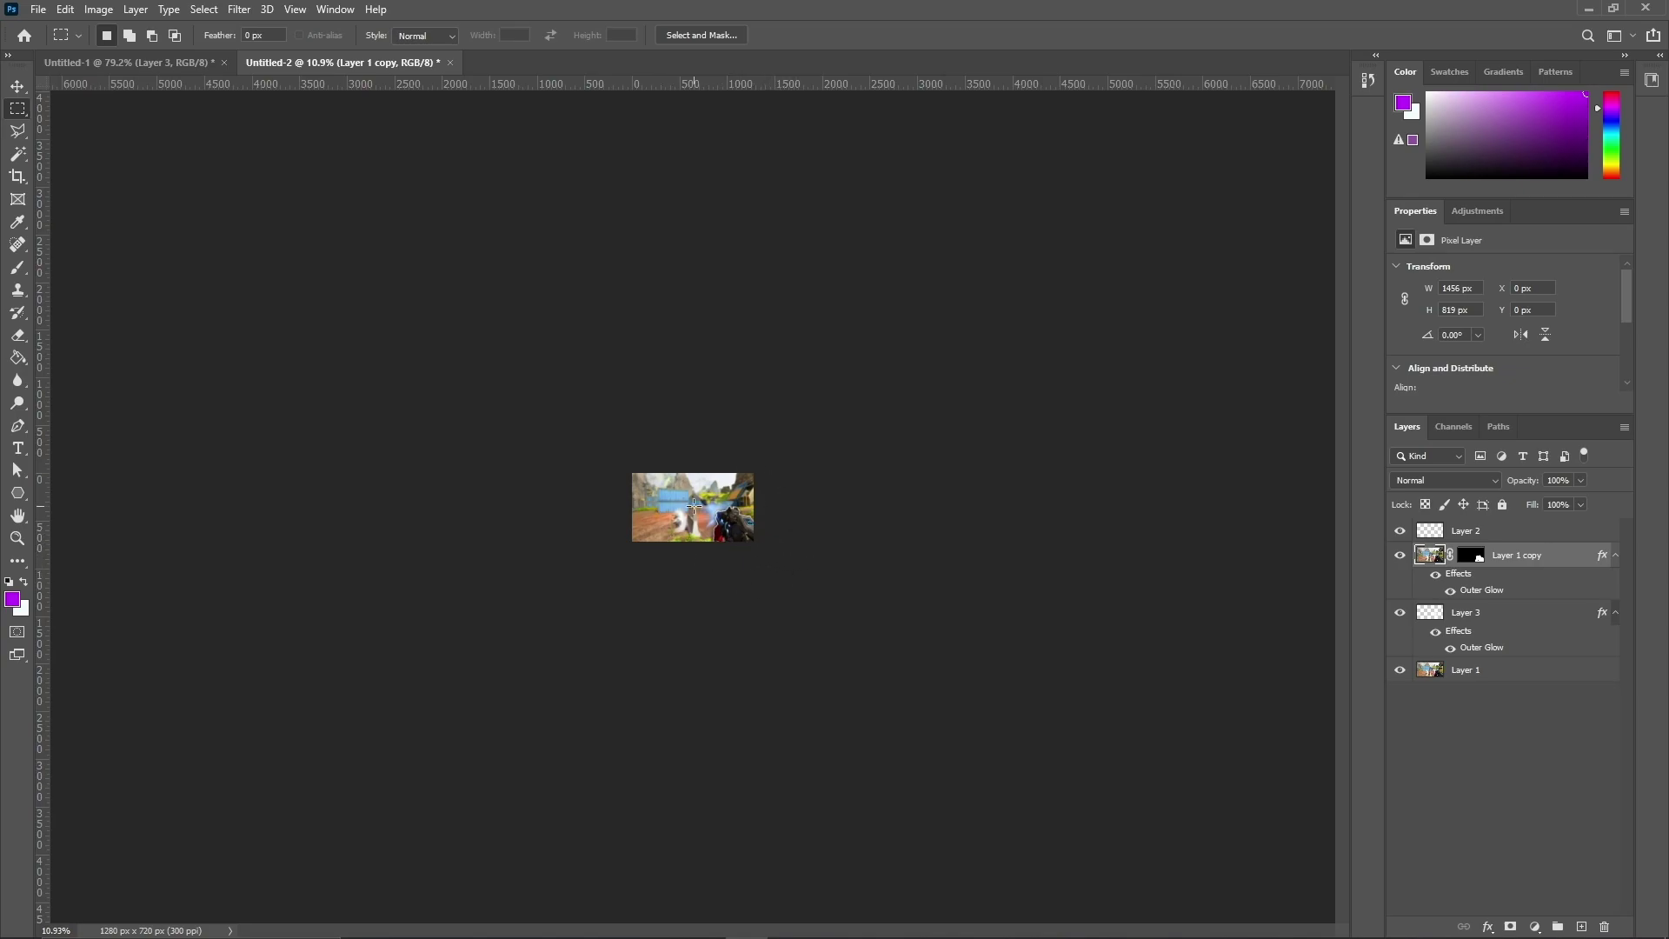
pyautogui.scroll(6, 692, 513)
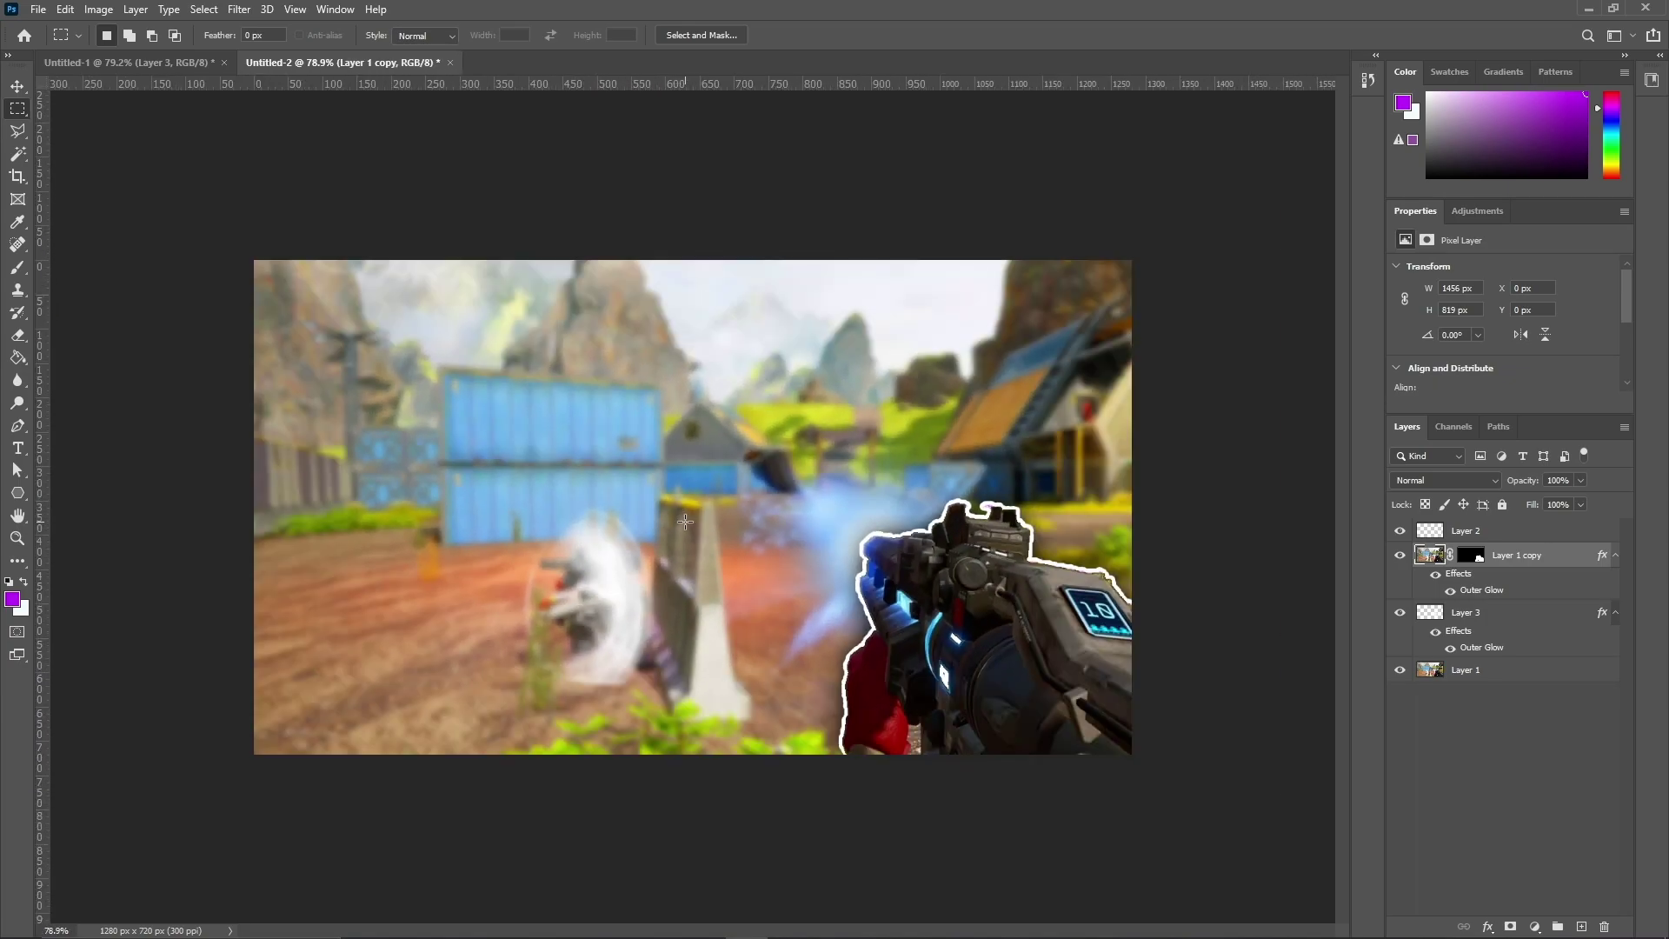
pyautogui.scroll(4, 693, 520)
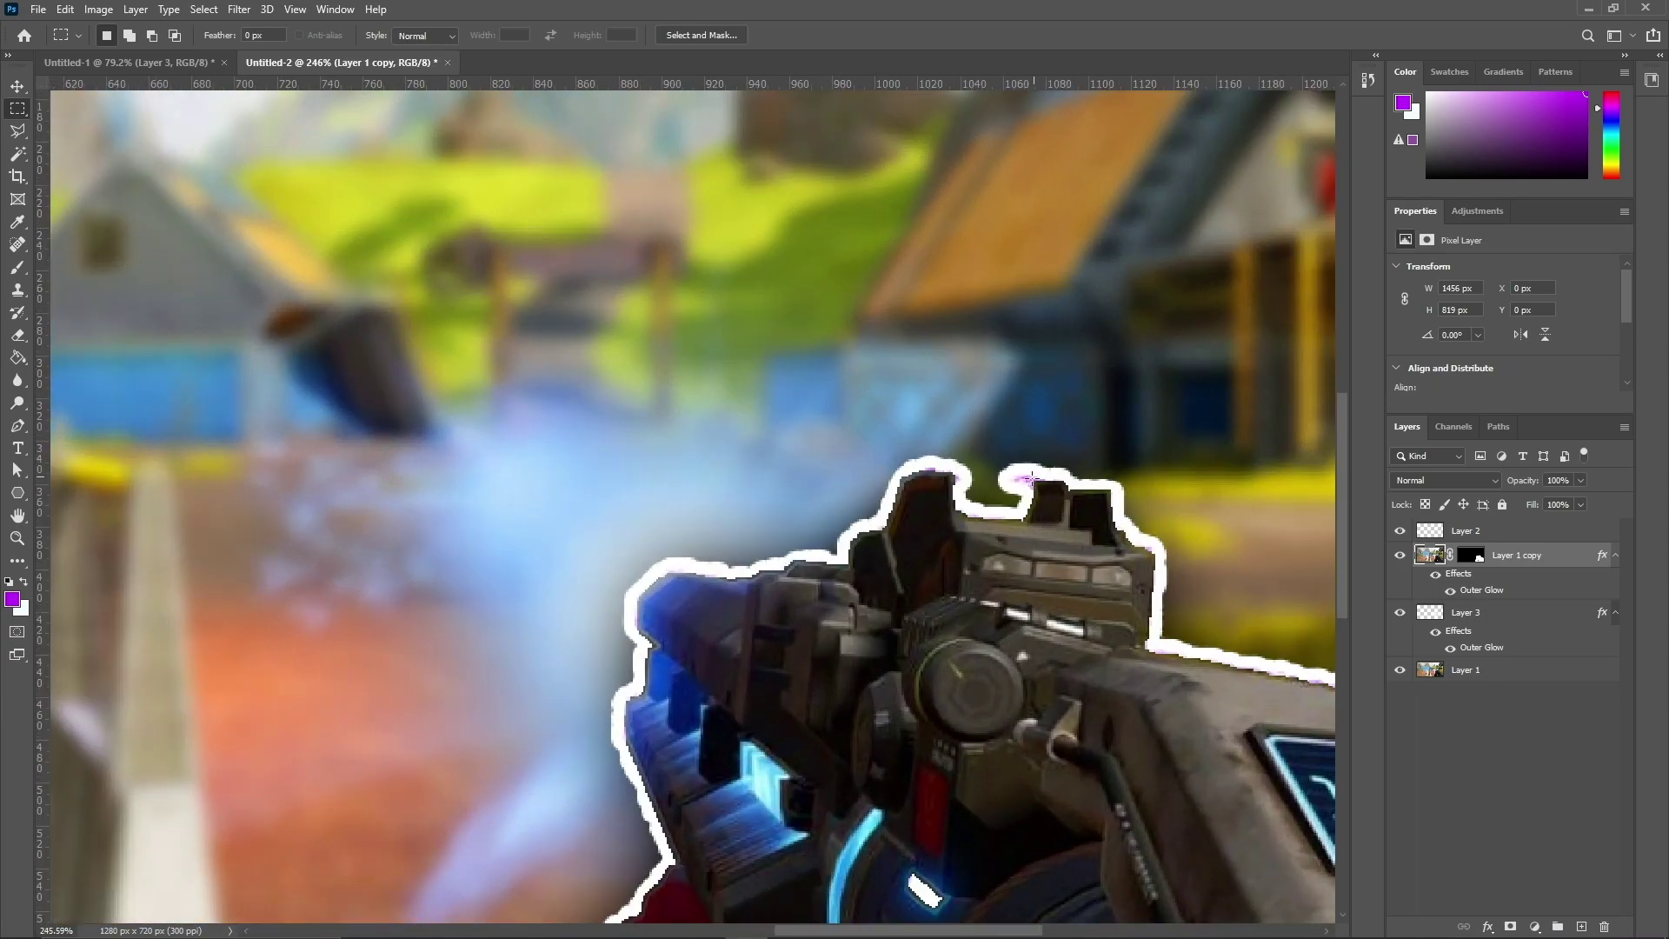
pyautogui.click(1544, 532)
pyautogui.scroll(-4, 984, 504)
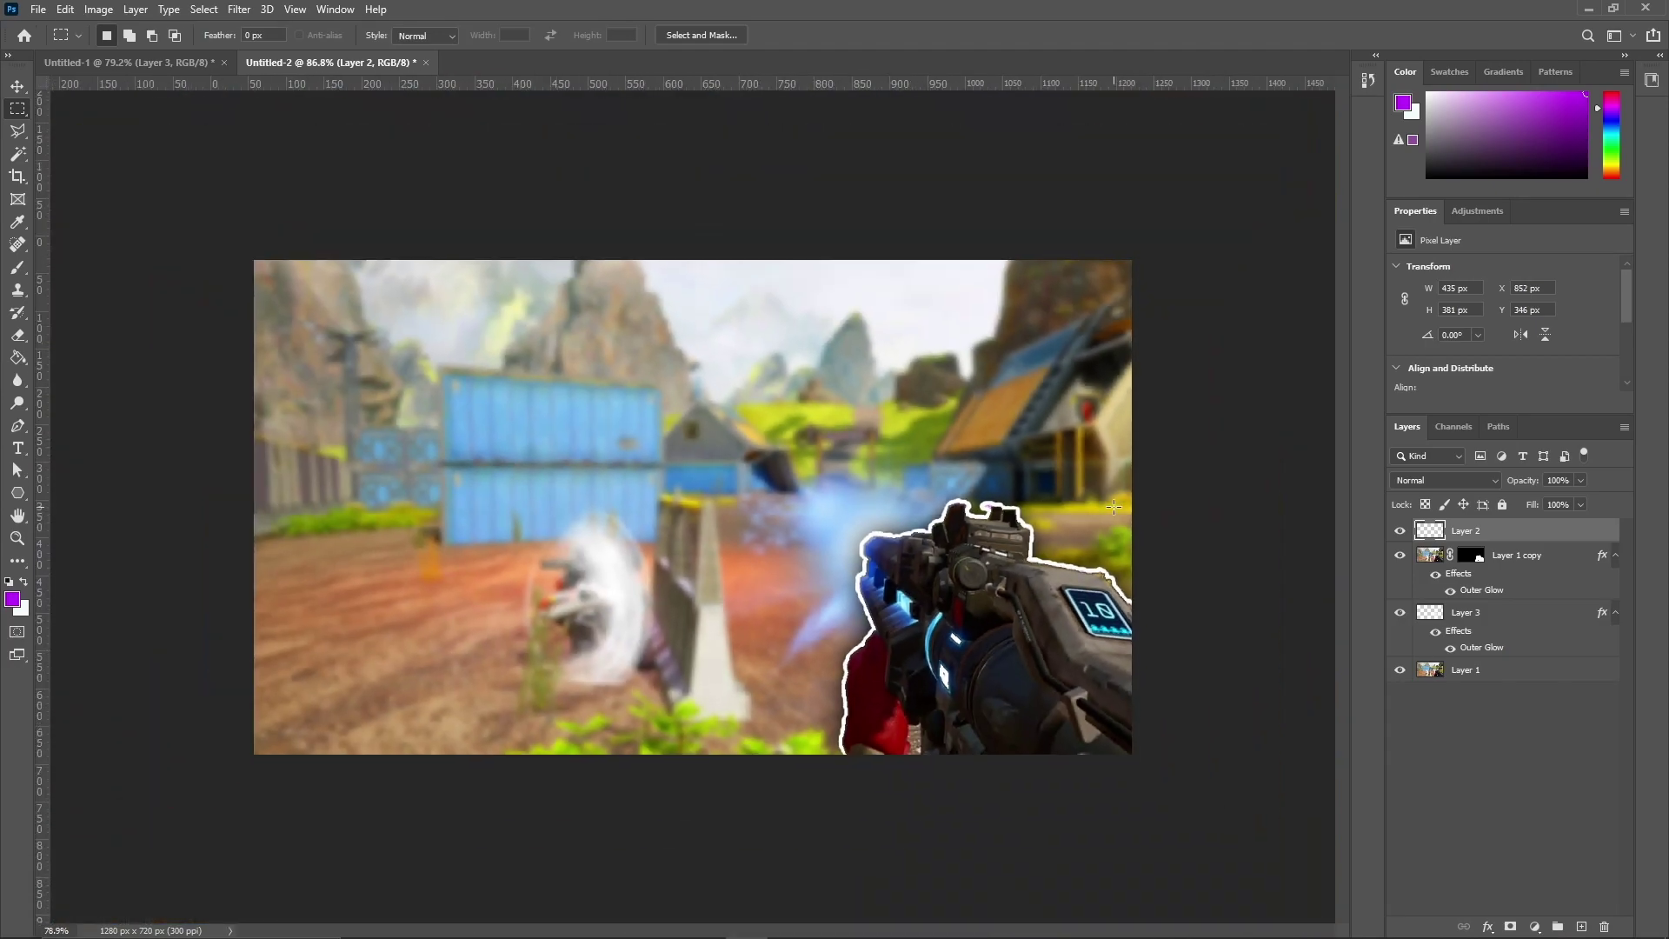
pyautogui.scroll(-5, 983, 504)
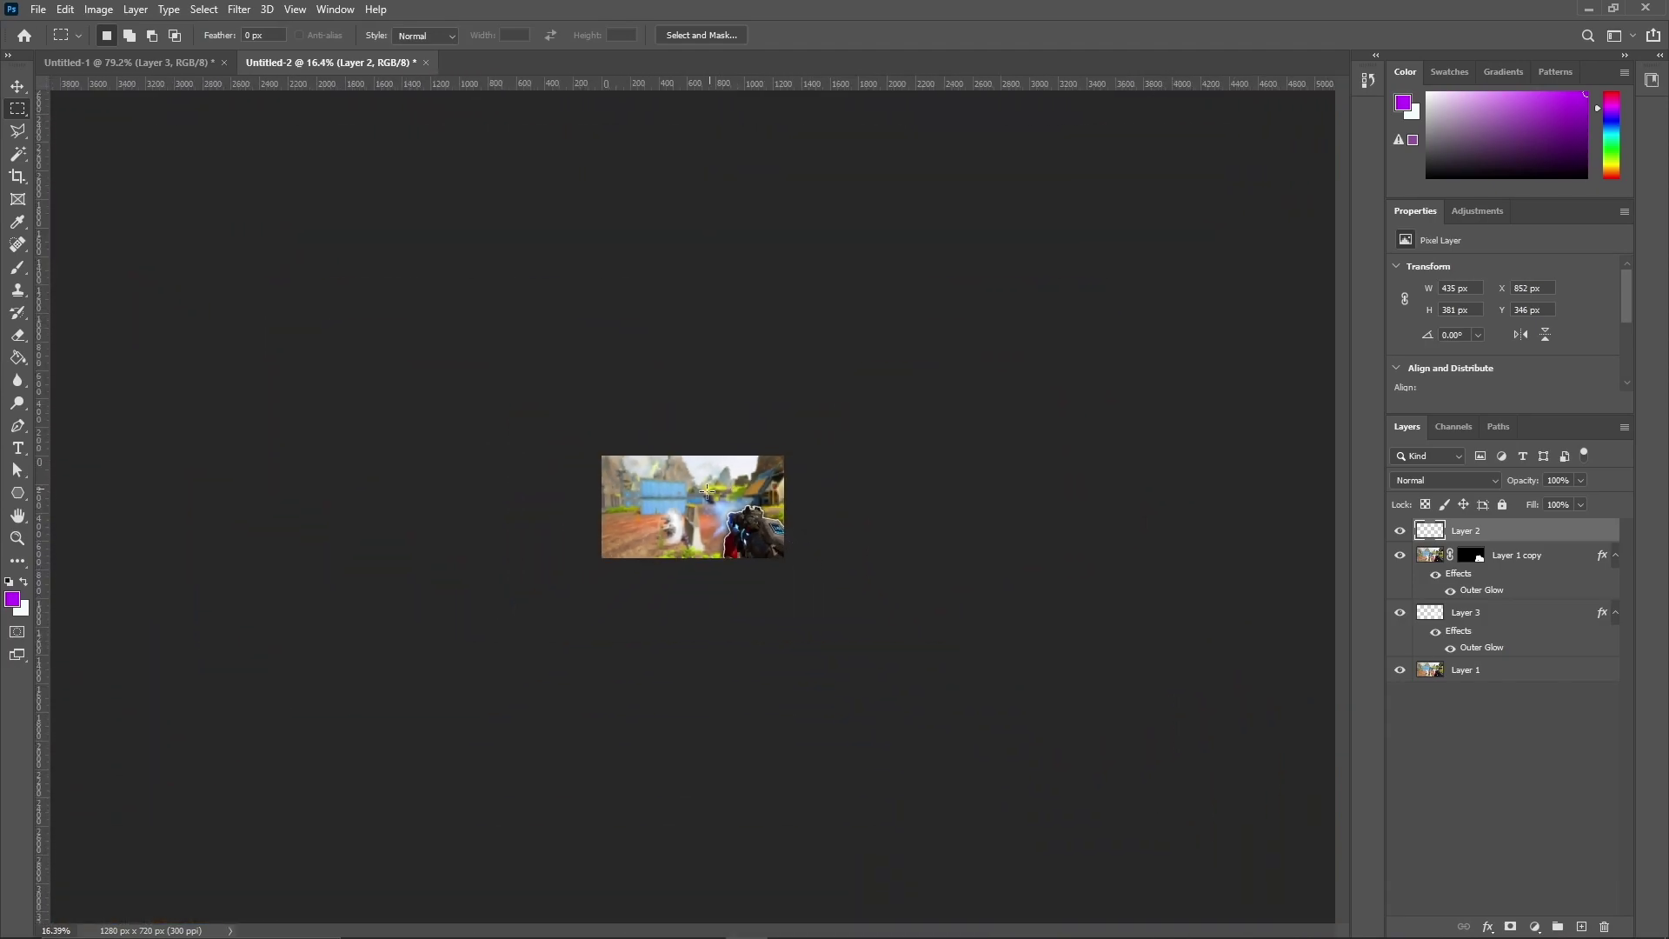
pyautogui.scroll(-2, 707, 490)
pyautogui.scroll(7, 677, 520)
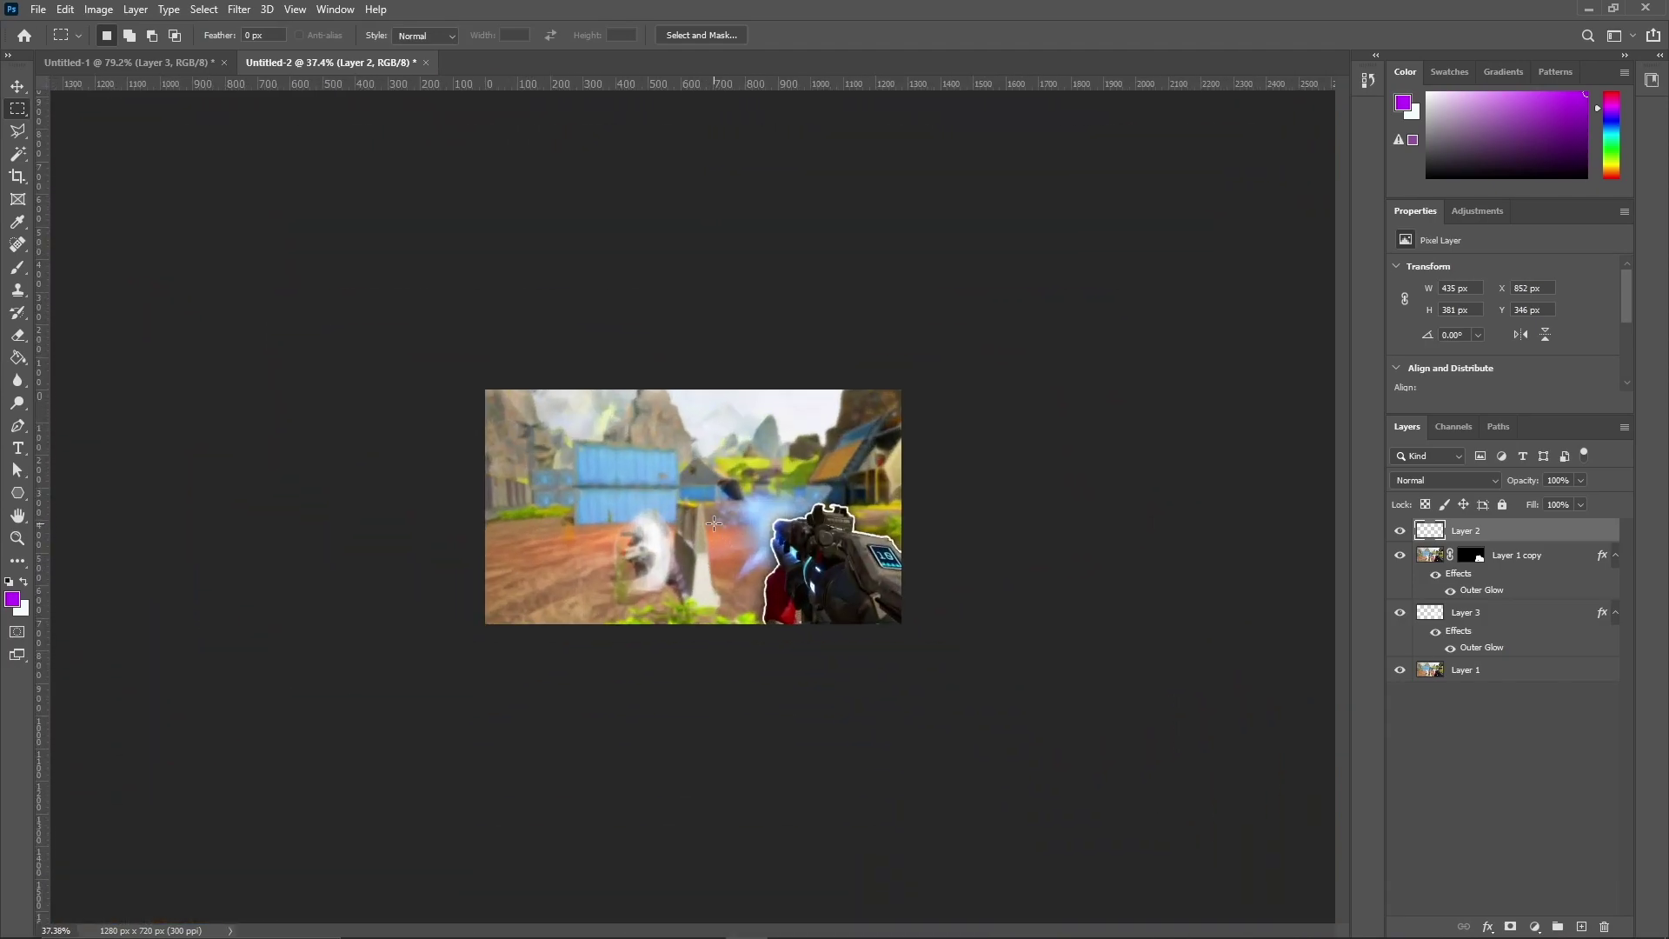
pyautogui.scroll(1, 711, 534)
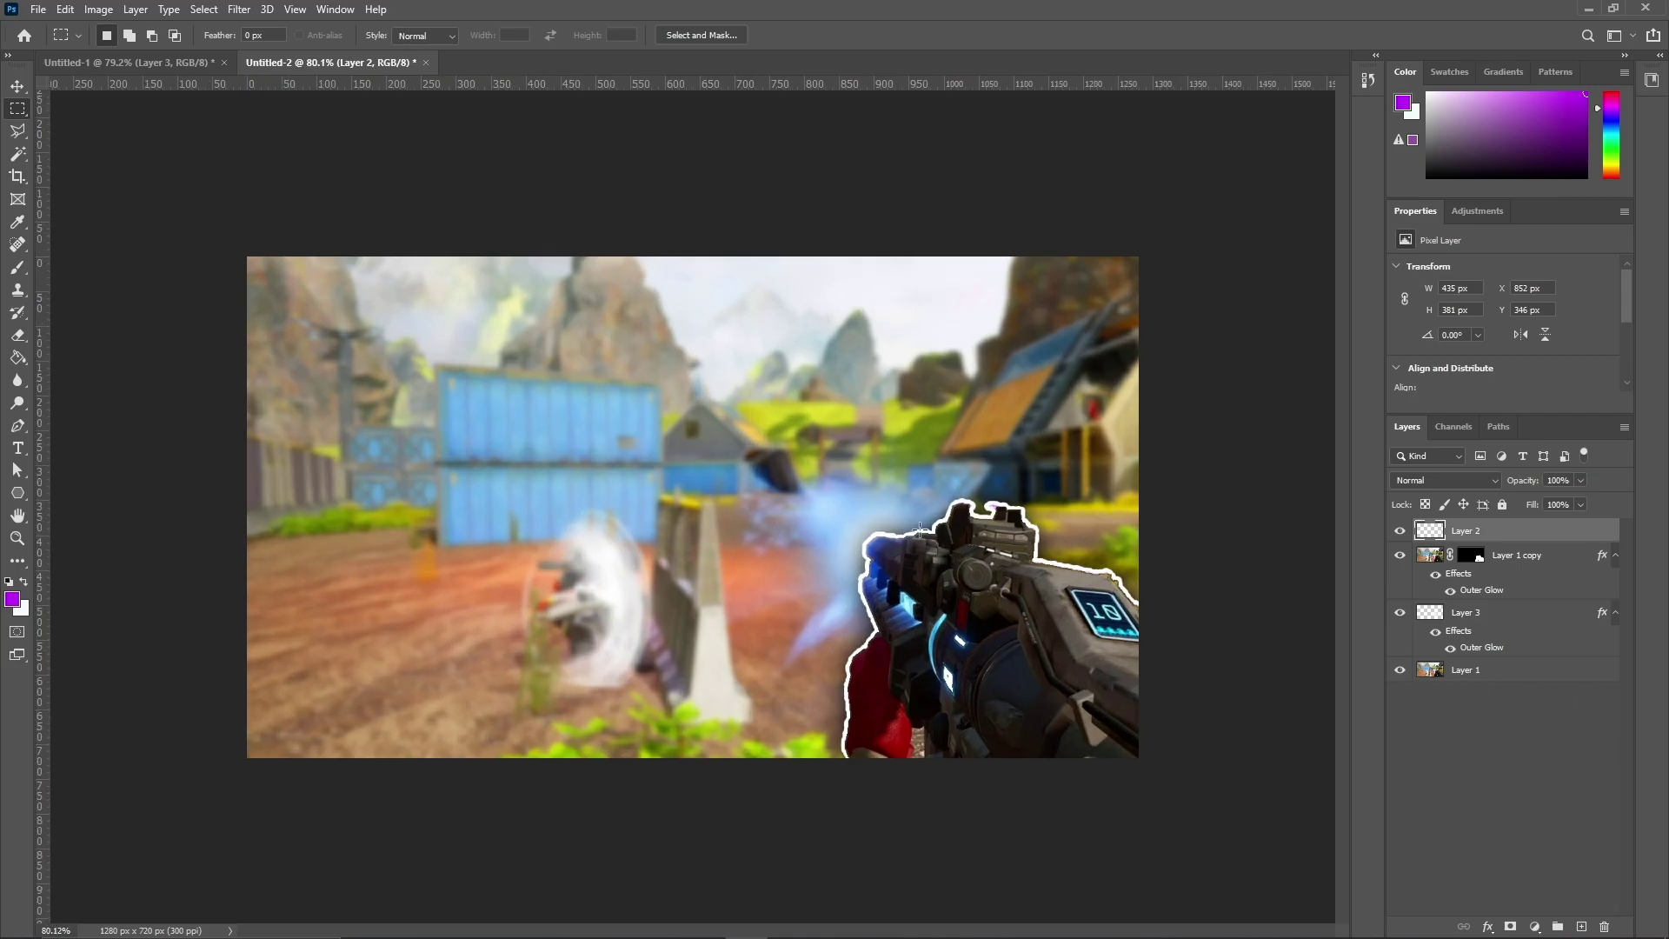
# Check the finished design in Untitled-1, then start a text layer over Untitled-2's blue containers and clear its placeholder text.
pyautogui.click(17, 448)
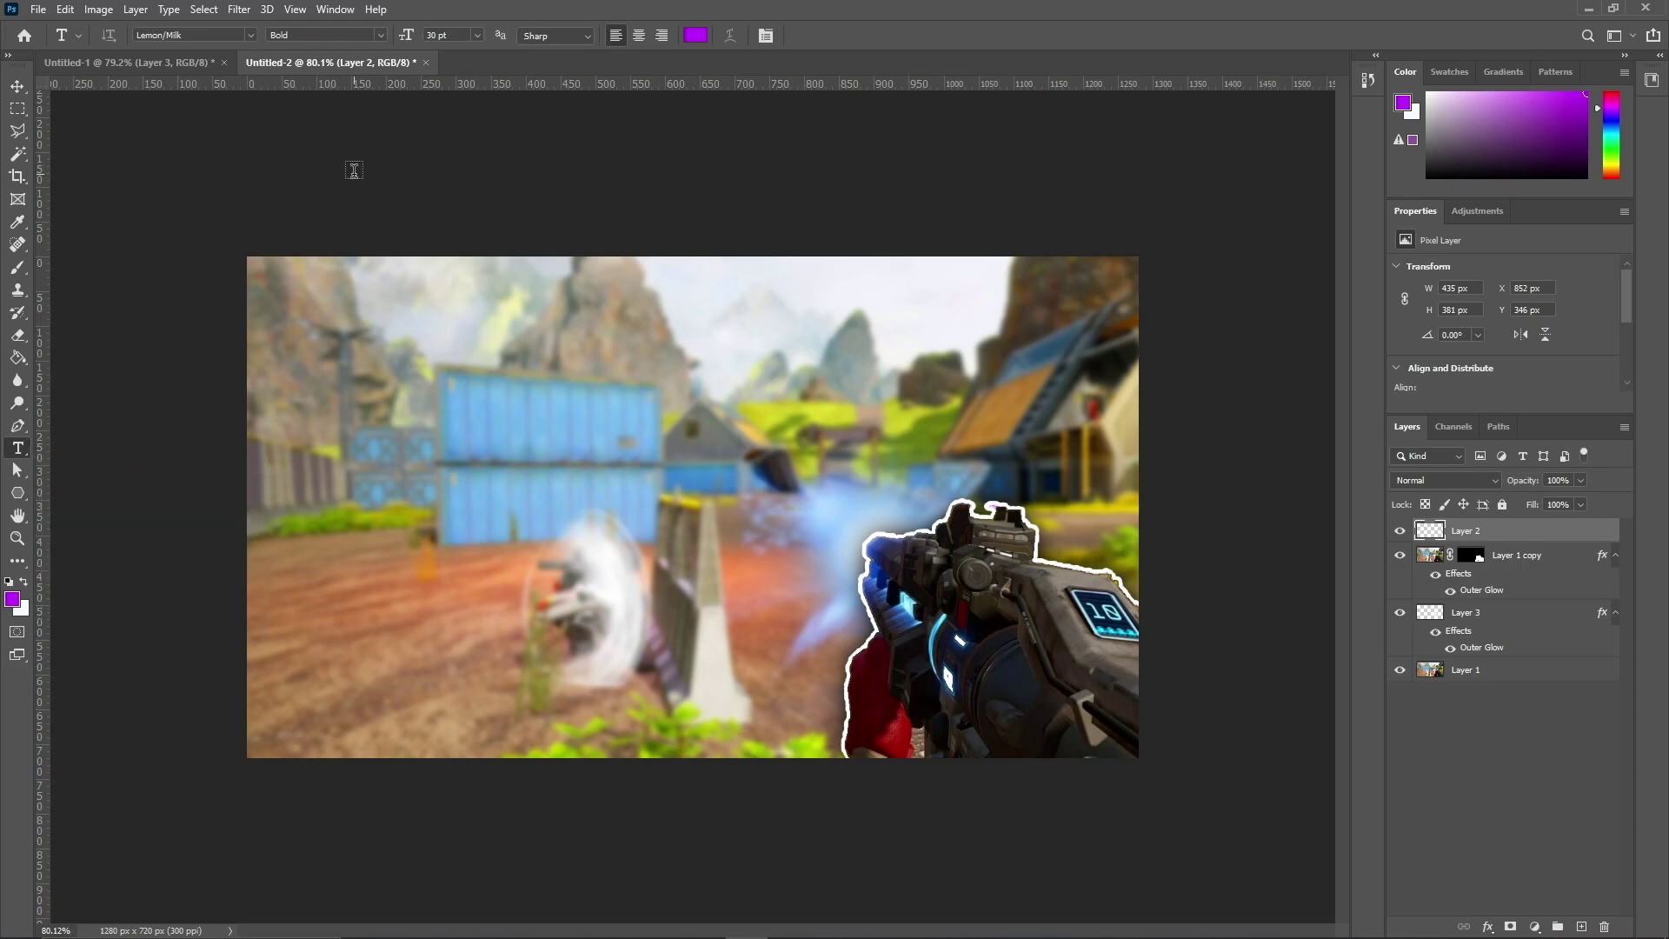
pyautogui.click(126, 62)
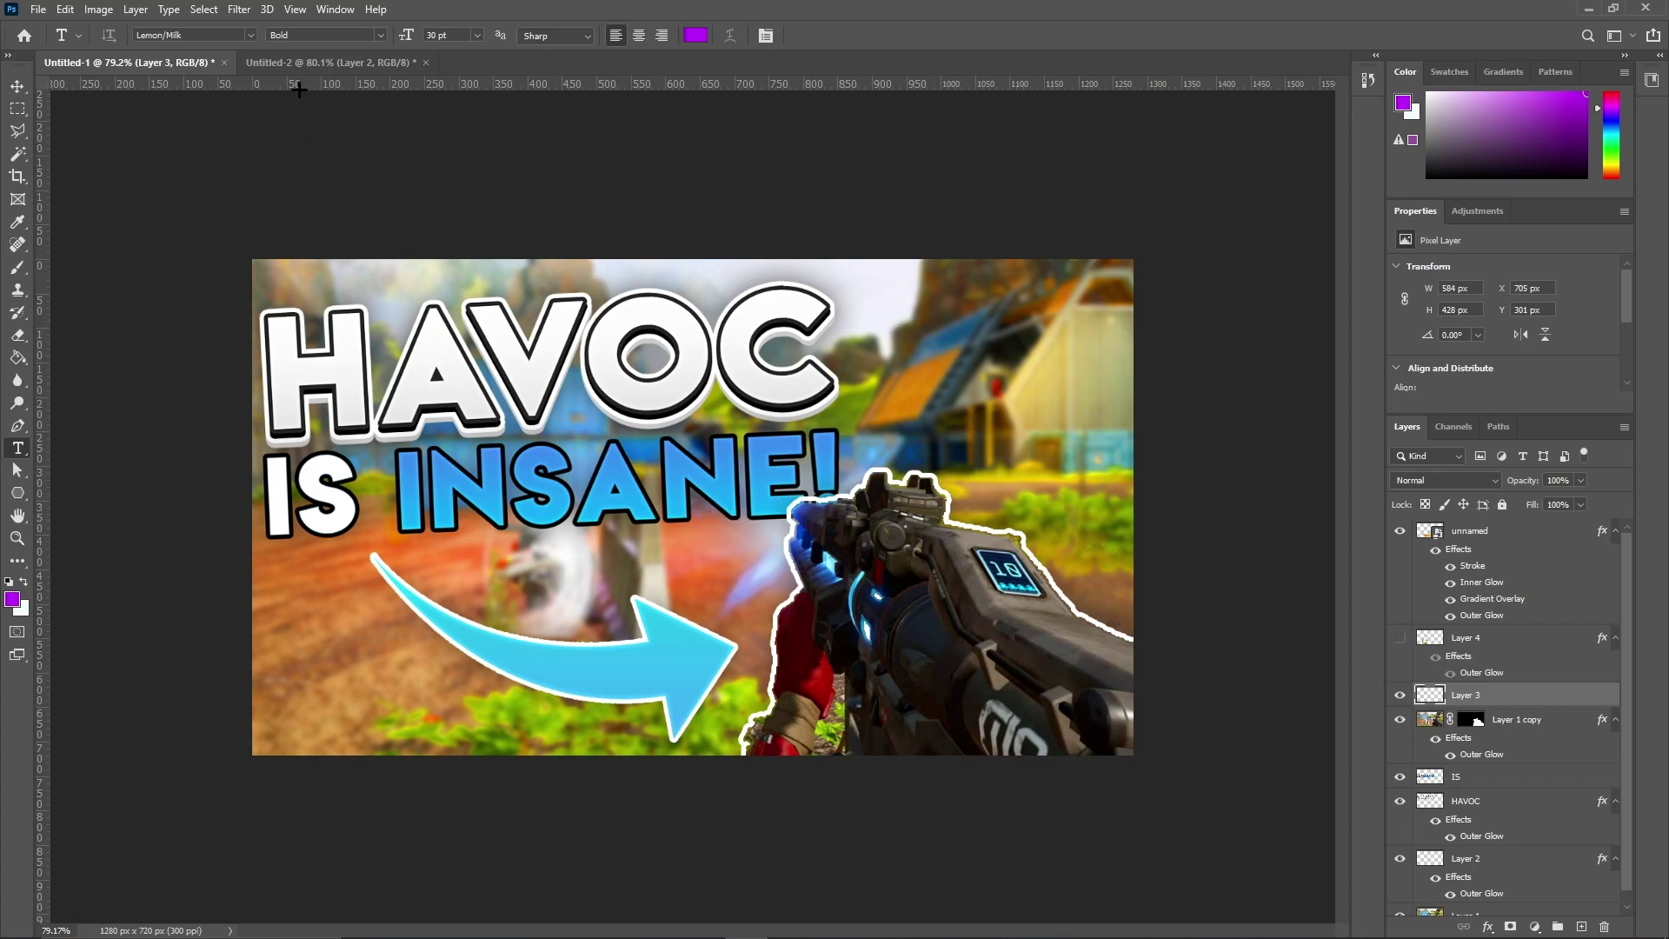
pyautogui.click(305, 63)
pyautogui.click(551, 424)
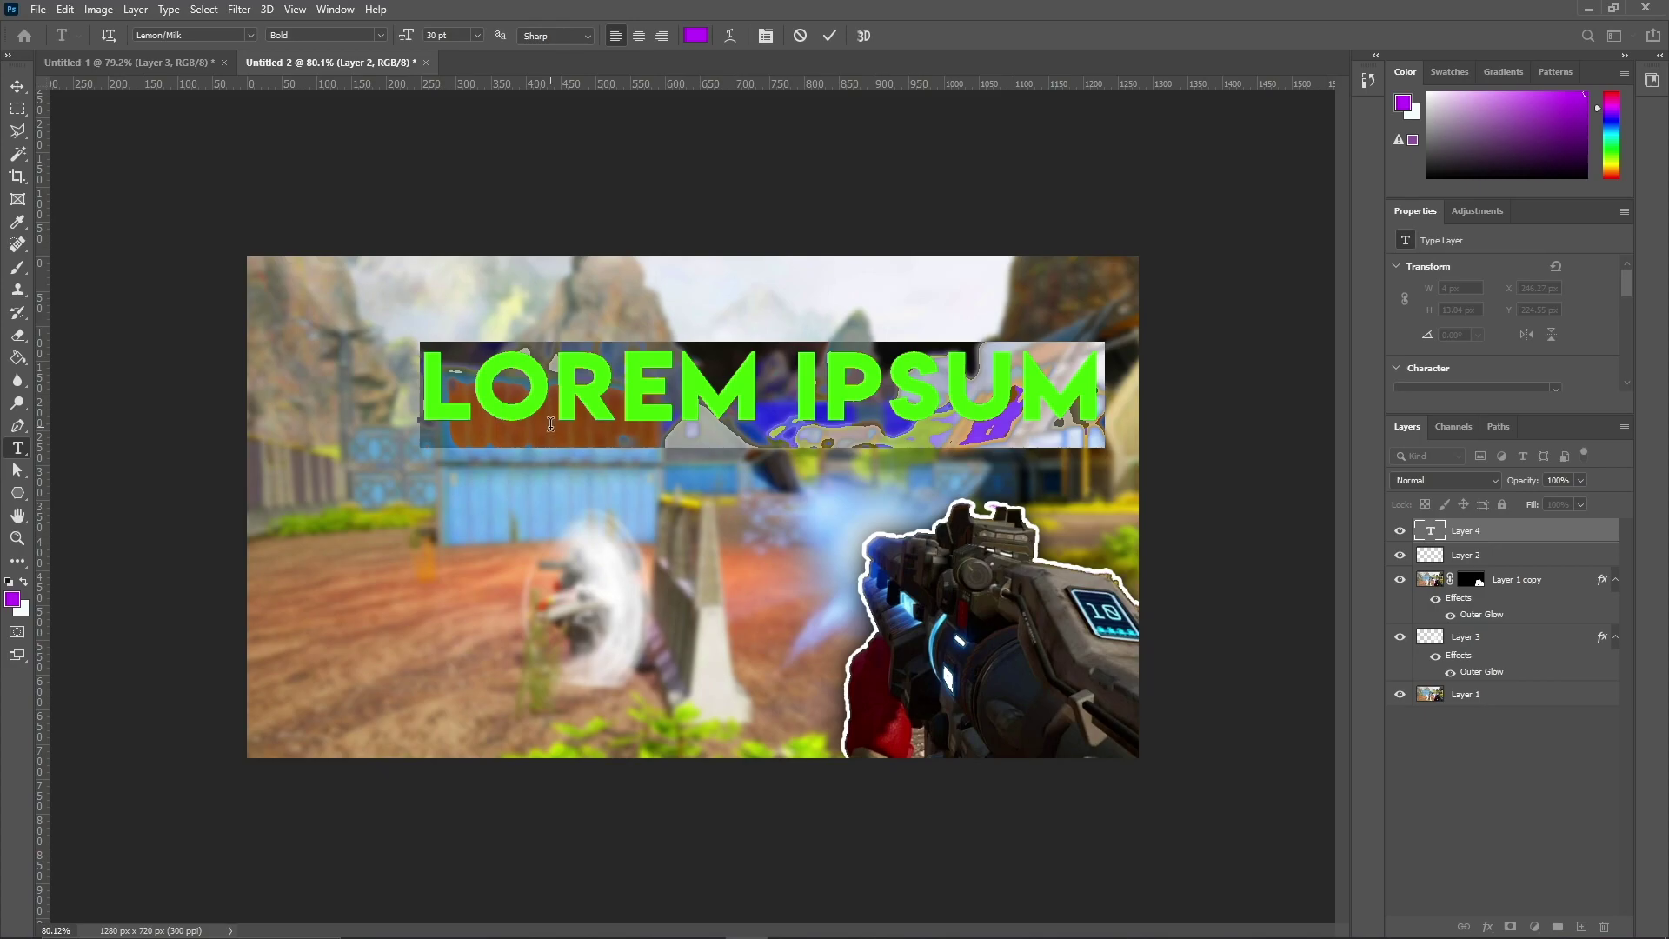
pyautogui.press('BackSpace')
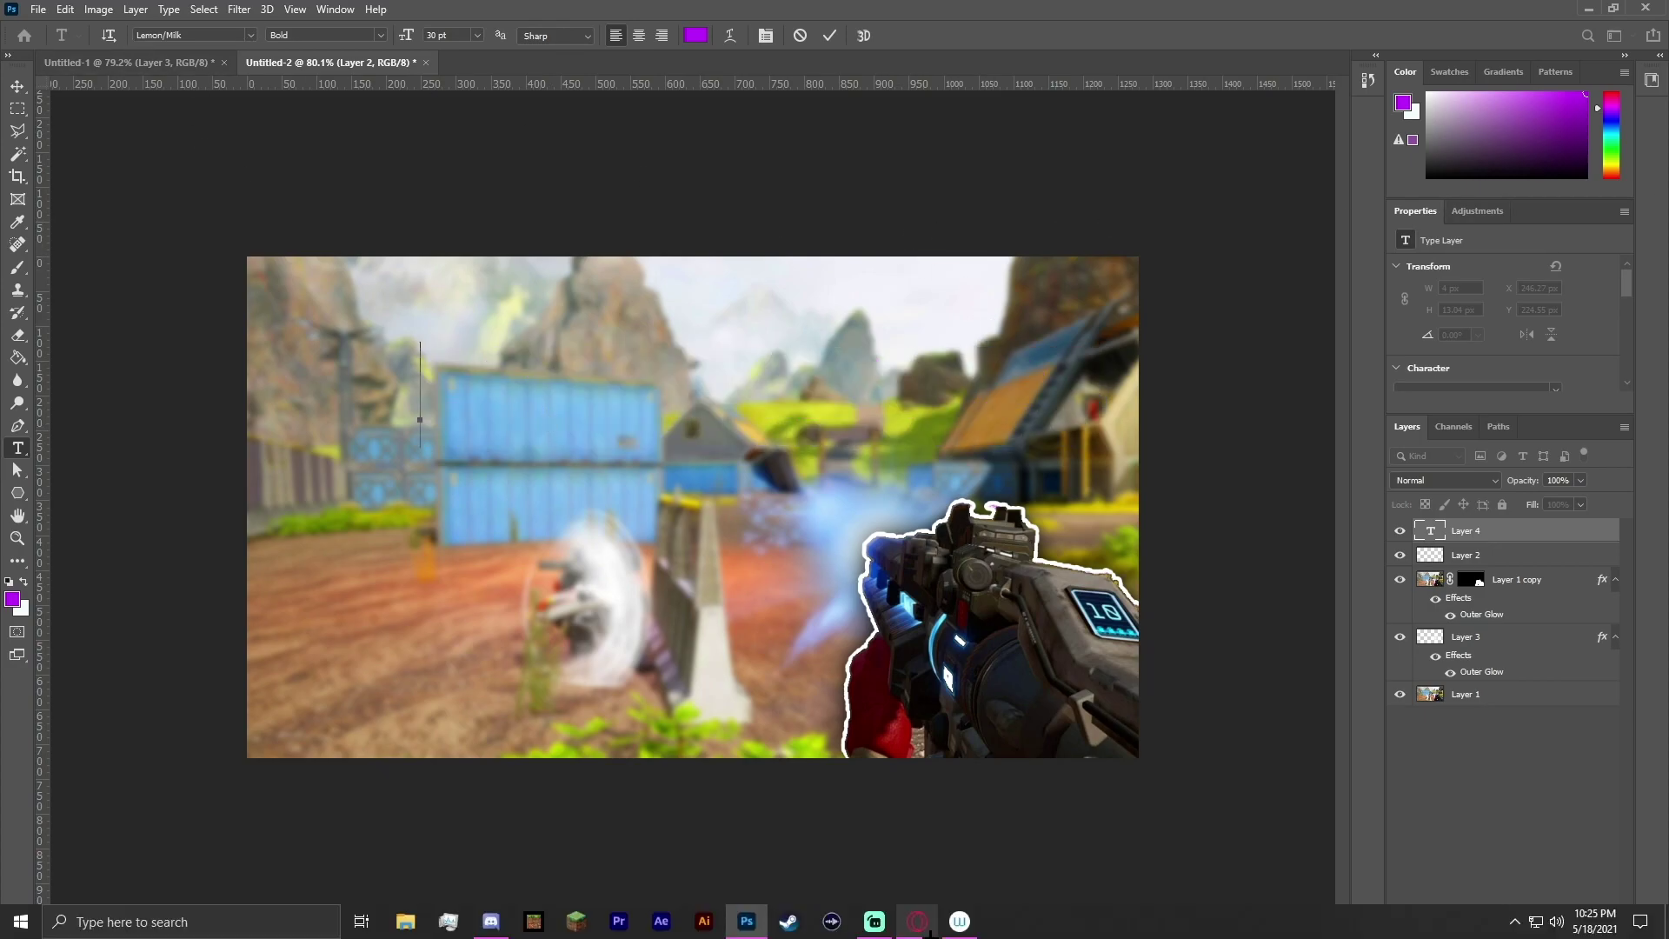
# Switch to the web browser and open dafont.com in a new tab.
pyautogui.click(927, 923)
pyautogui.moveTo(1452, 298); pyautogui.dragTo(521, 4)
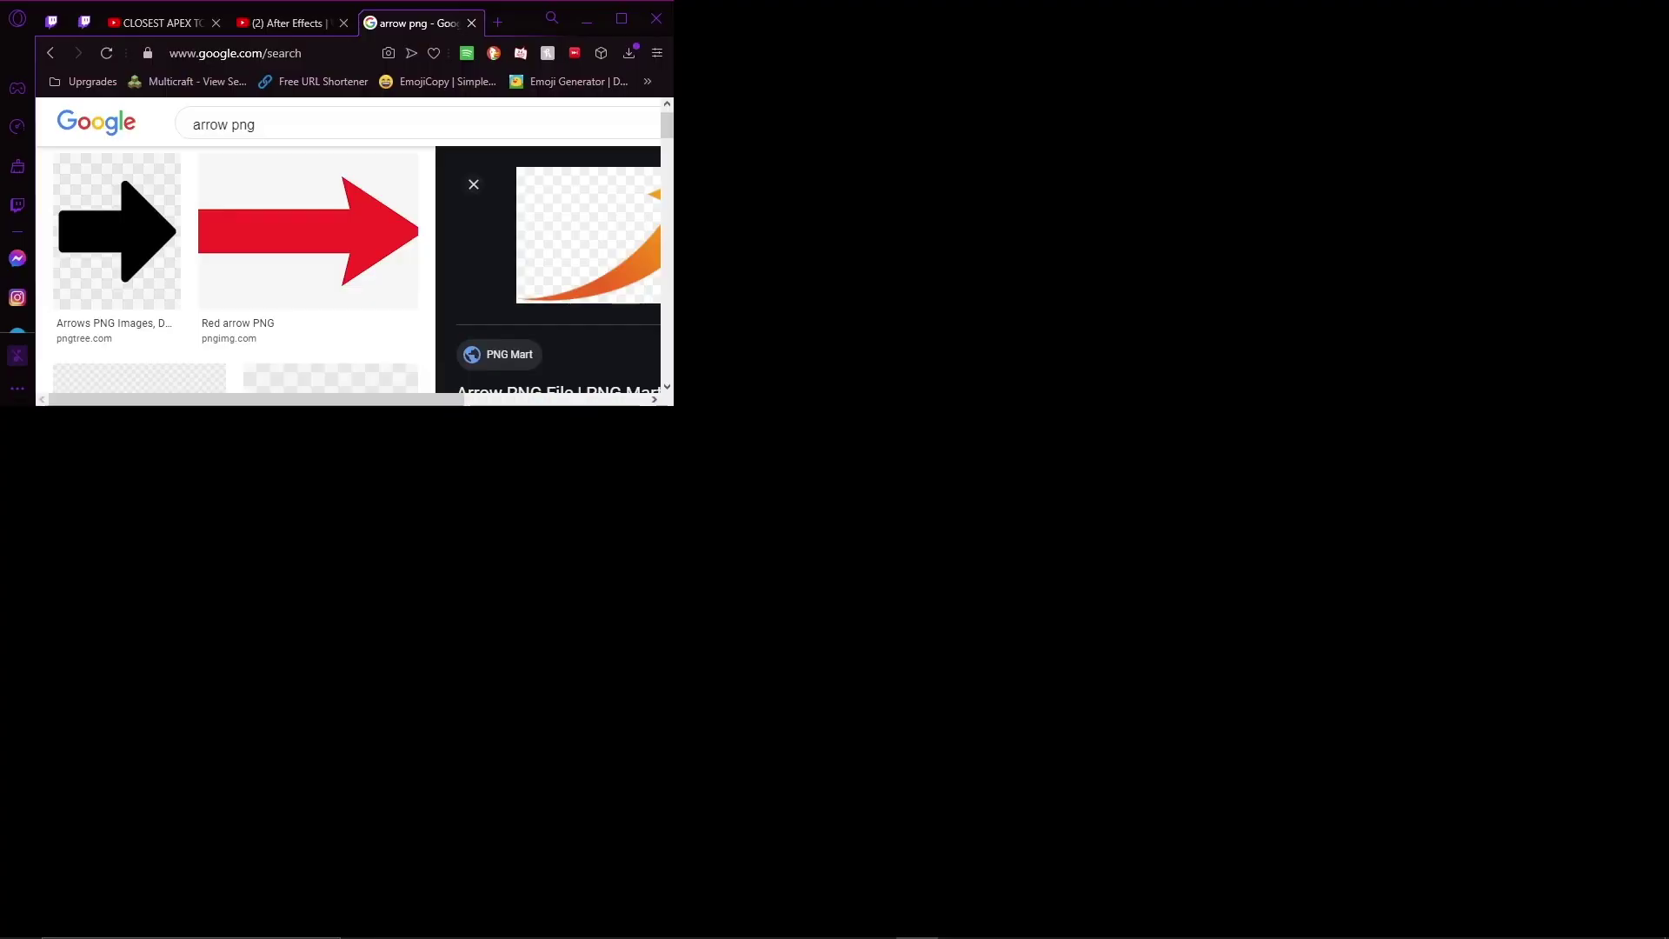
pyautogui.hotkey('ctrl', 't')
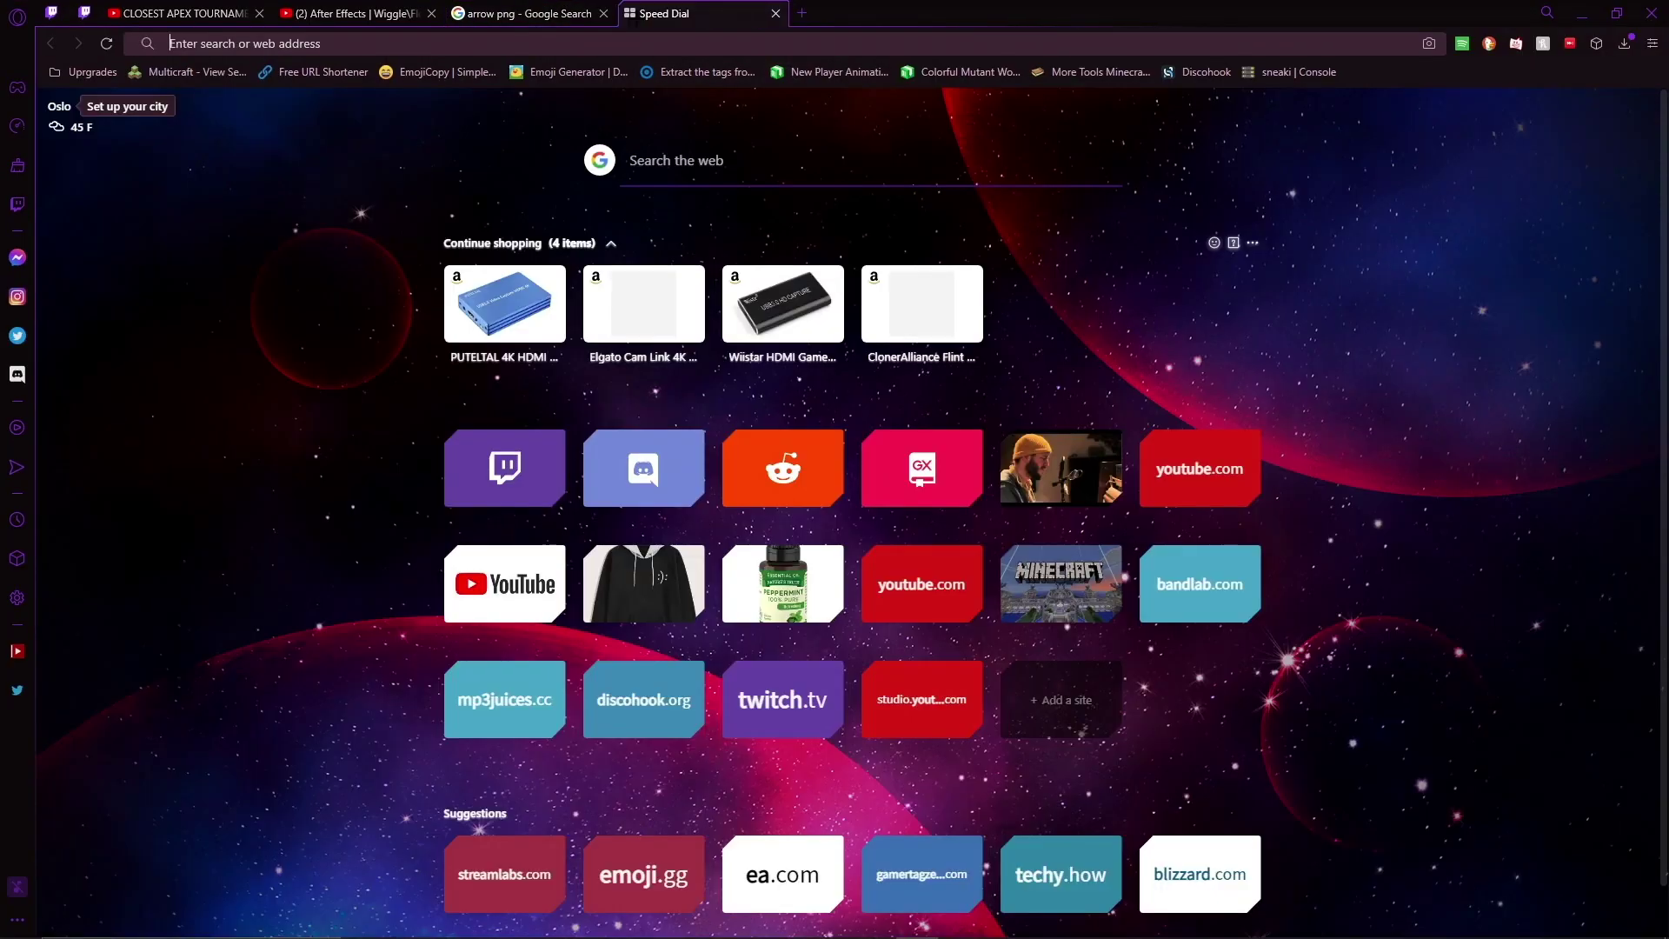
pyautogui.write('dafont')
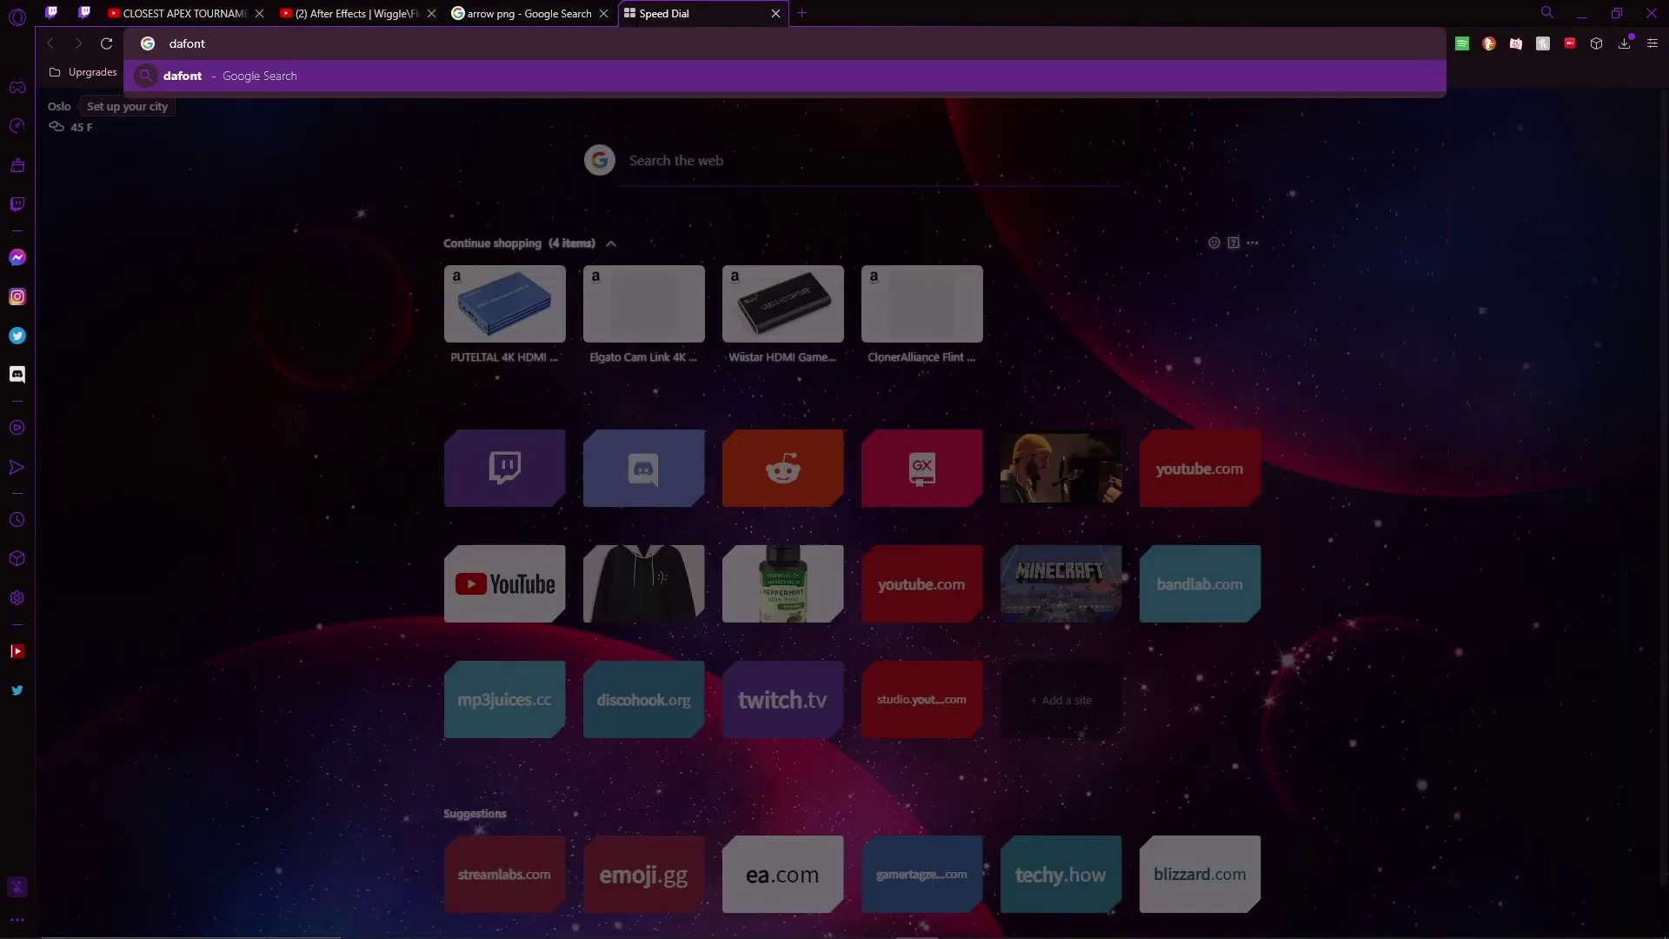
pyautogui.write('.com')
pyautogui.press('Return')
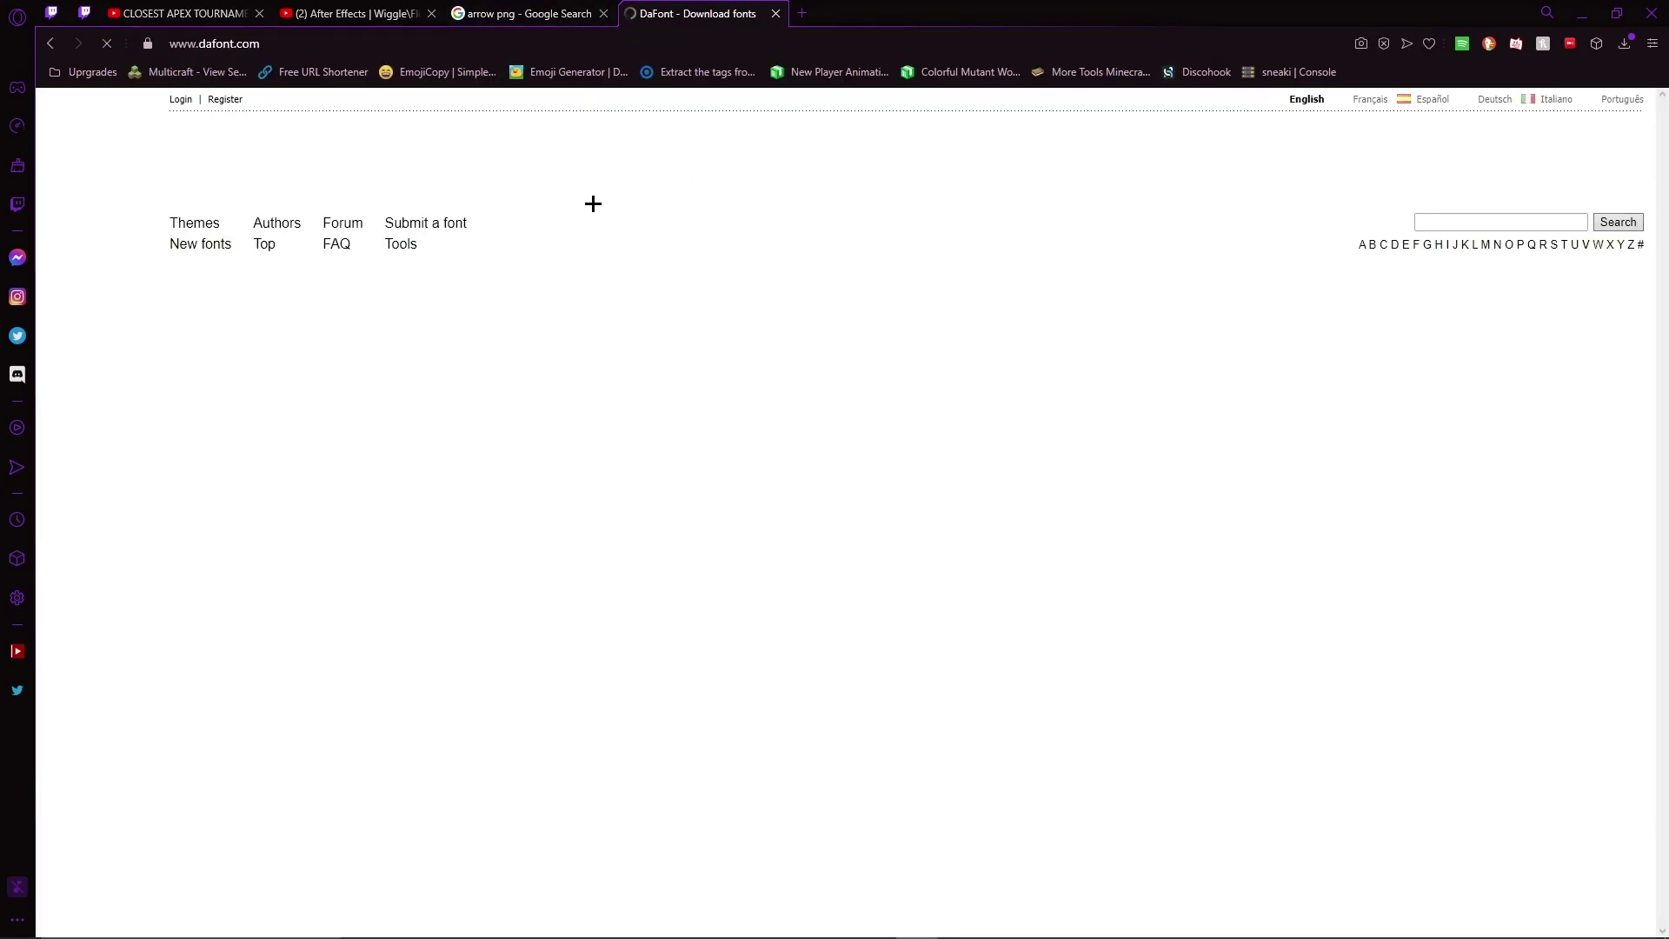
# Search DaFont for "lemon milk" and download the Lemon Milk font.
pyautogui.click(1478, 222)
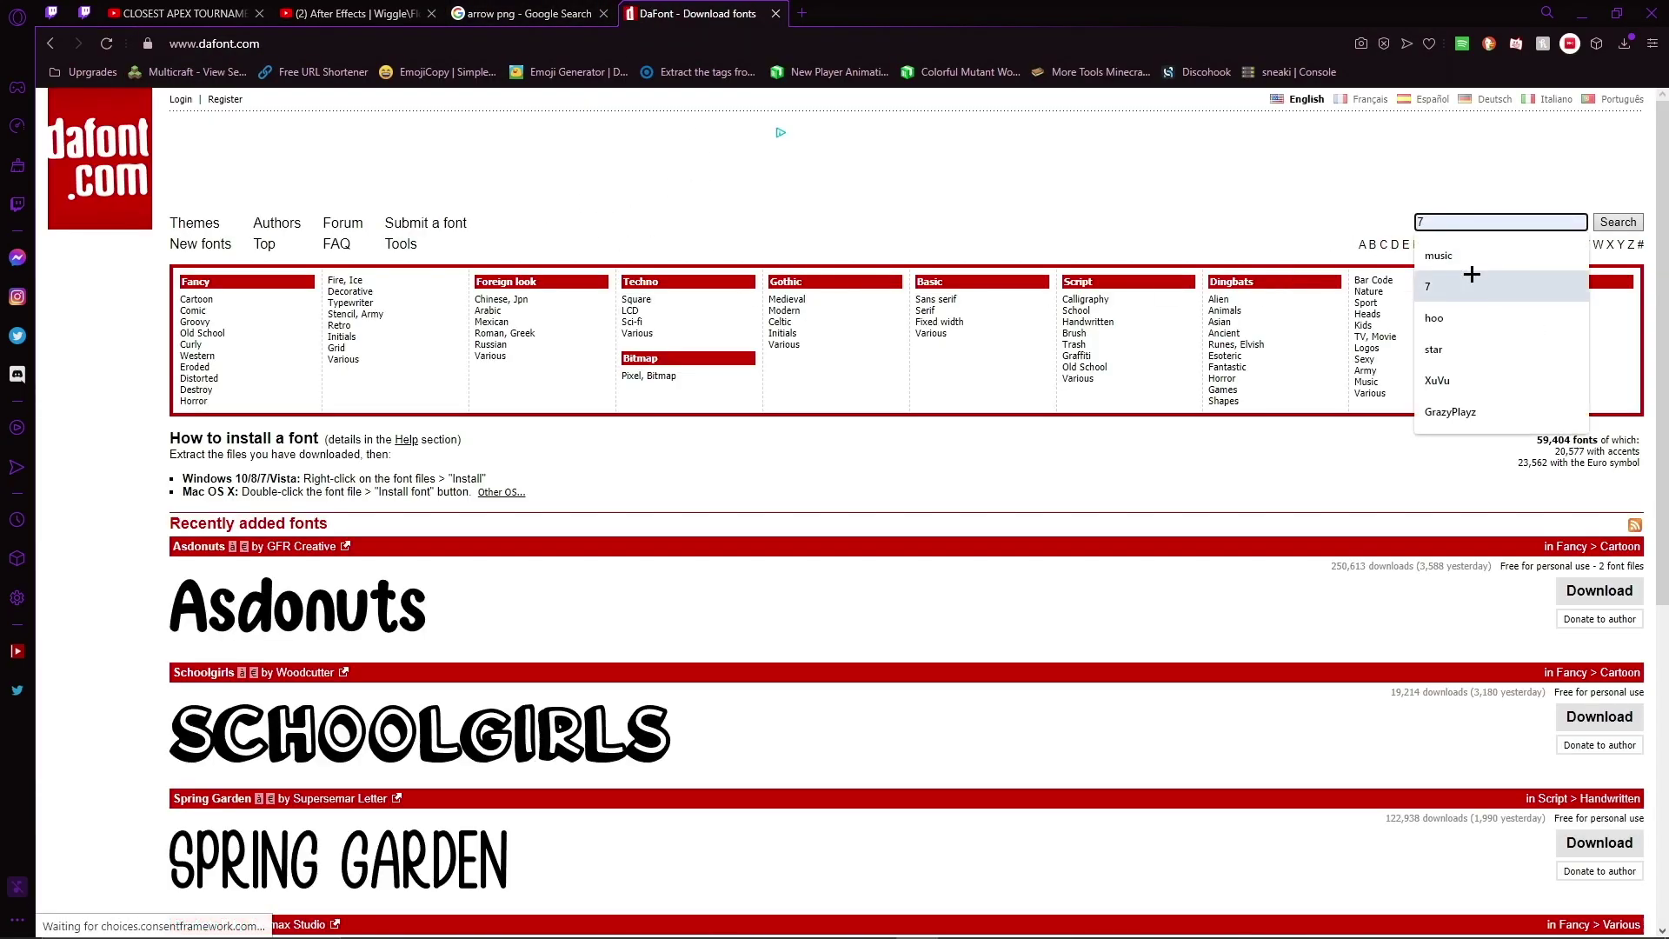
pyautogui.write('lemon milk')
pyautogui.press('Return')
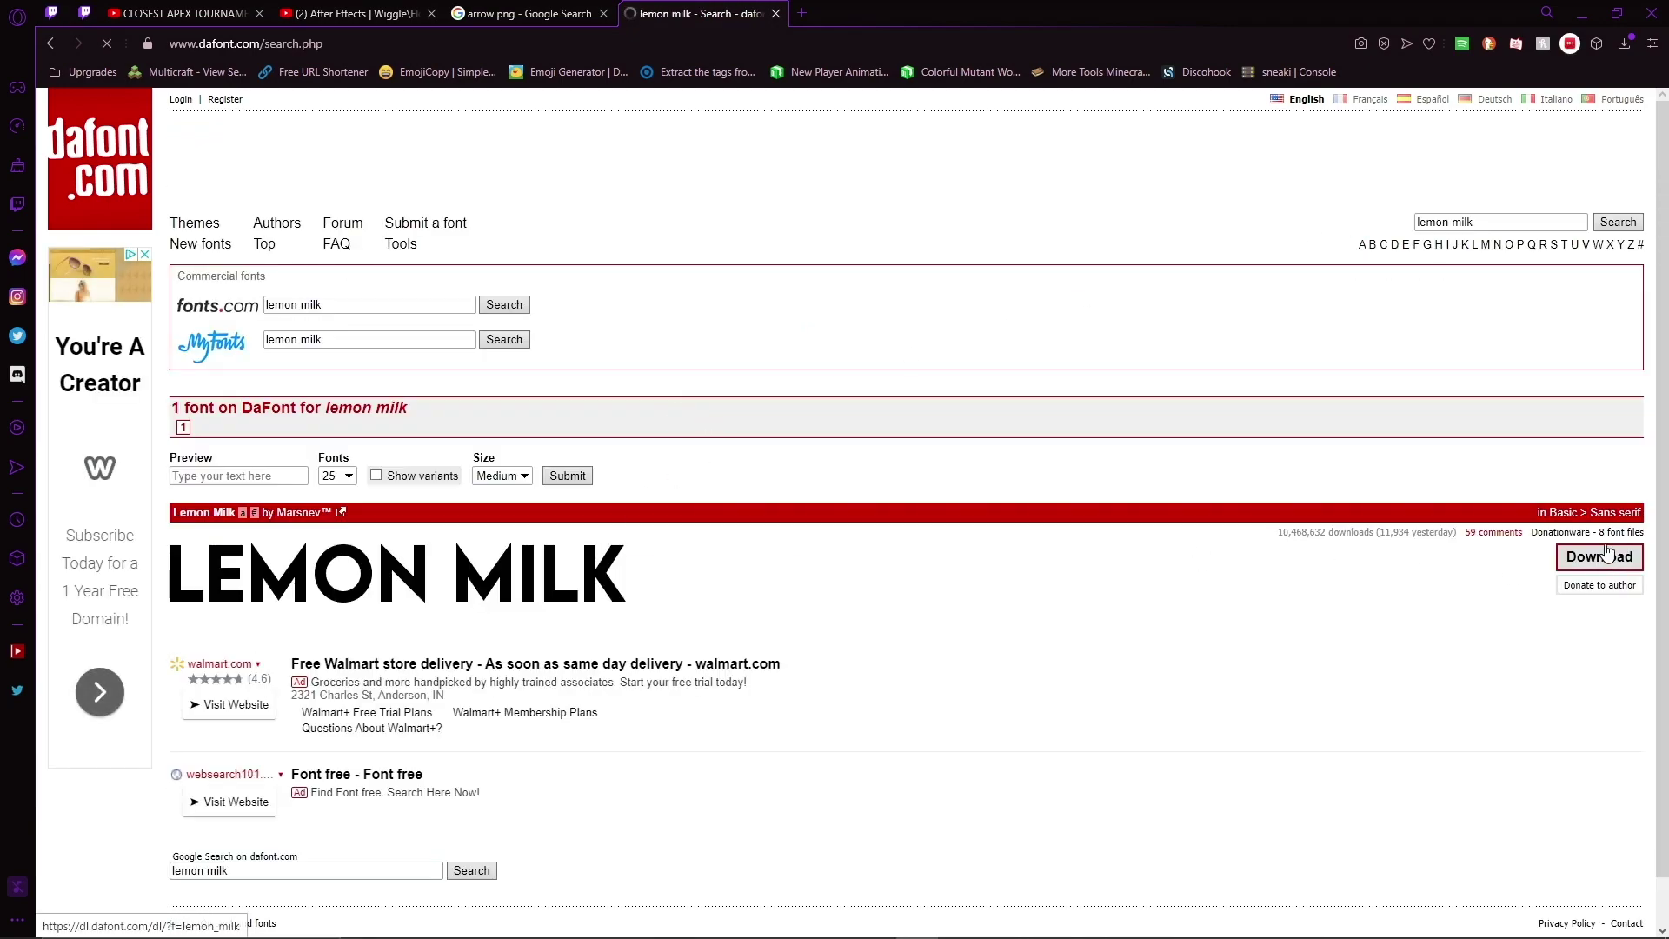
pyautogui.click(1606, 560)
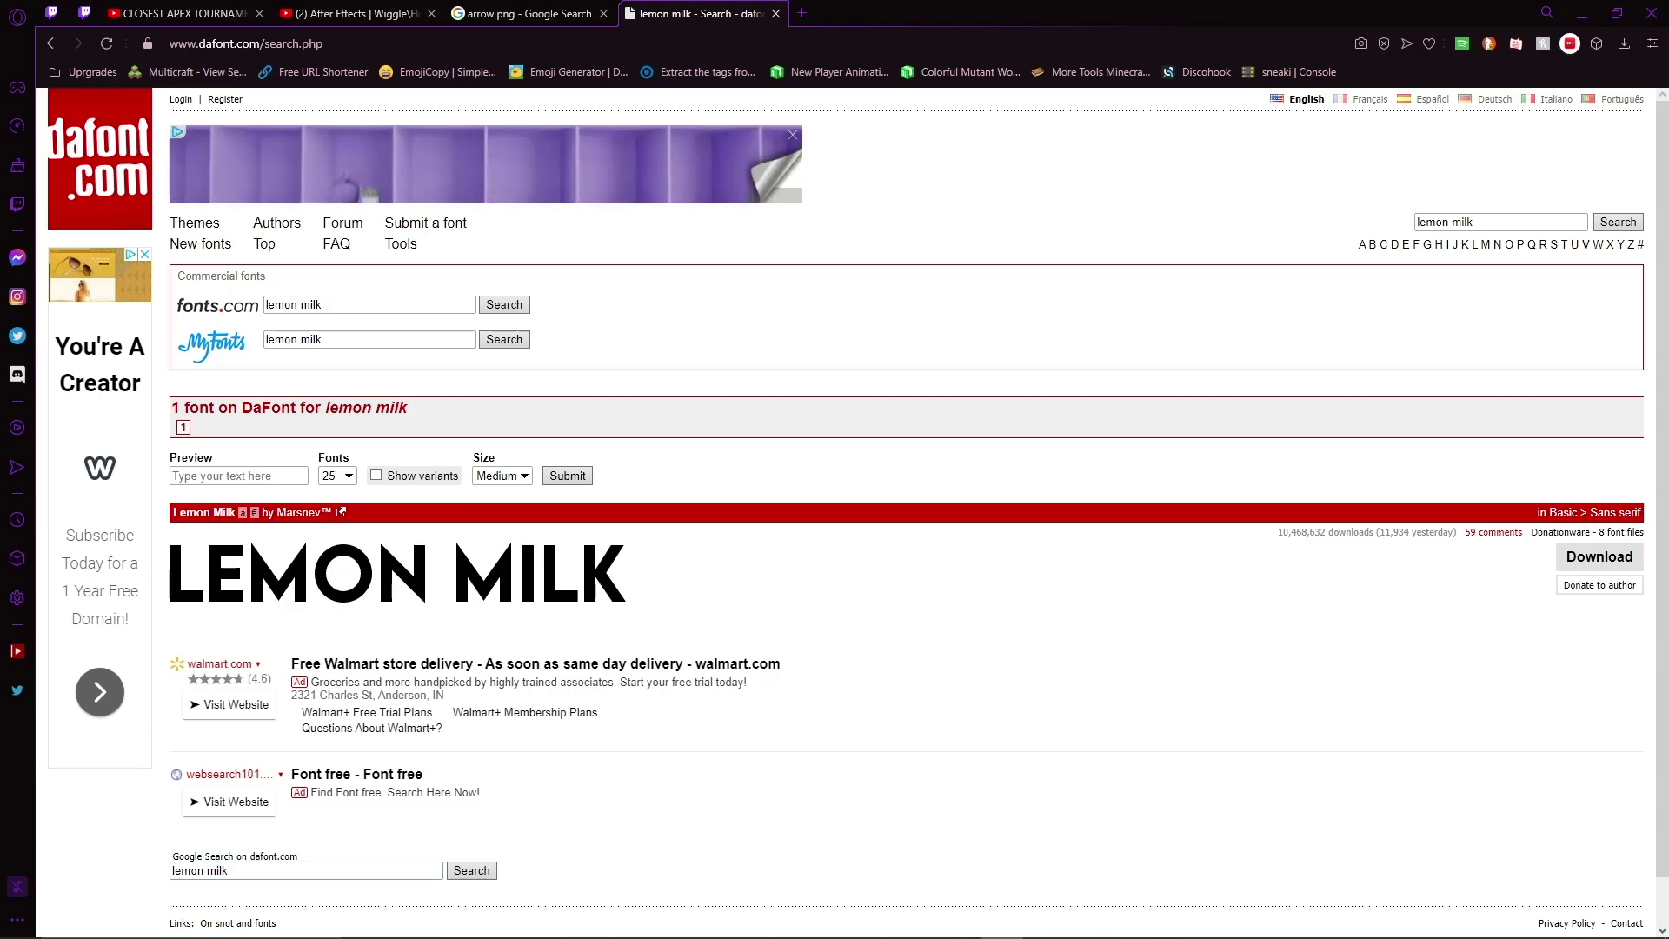
# Bring up the downloaded lemon_milk.zip archive and view its largest Lemon Milk PNG file.
pyautogui.moveTo(1628, 357); pyautogui.dragTo(896, 250)
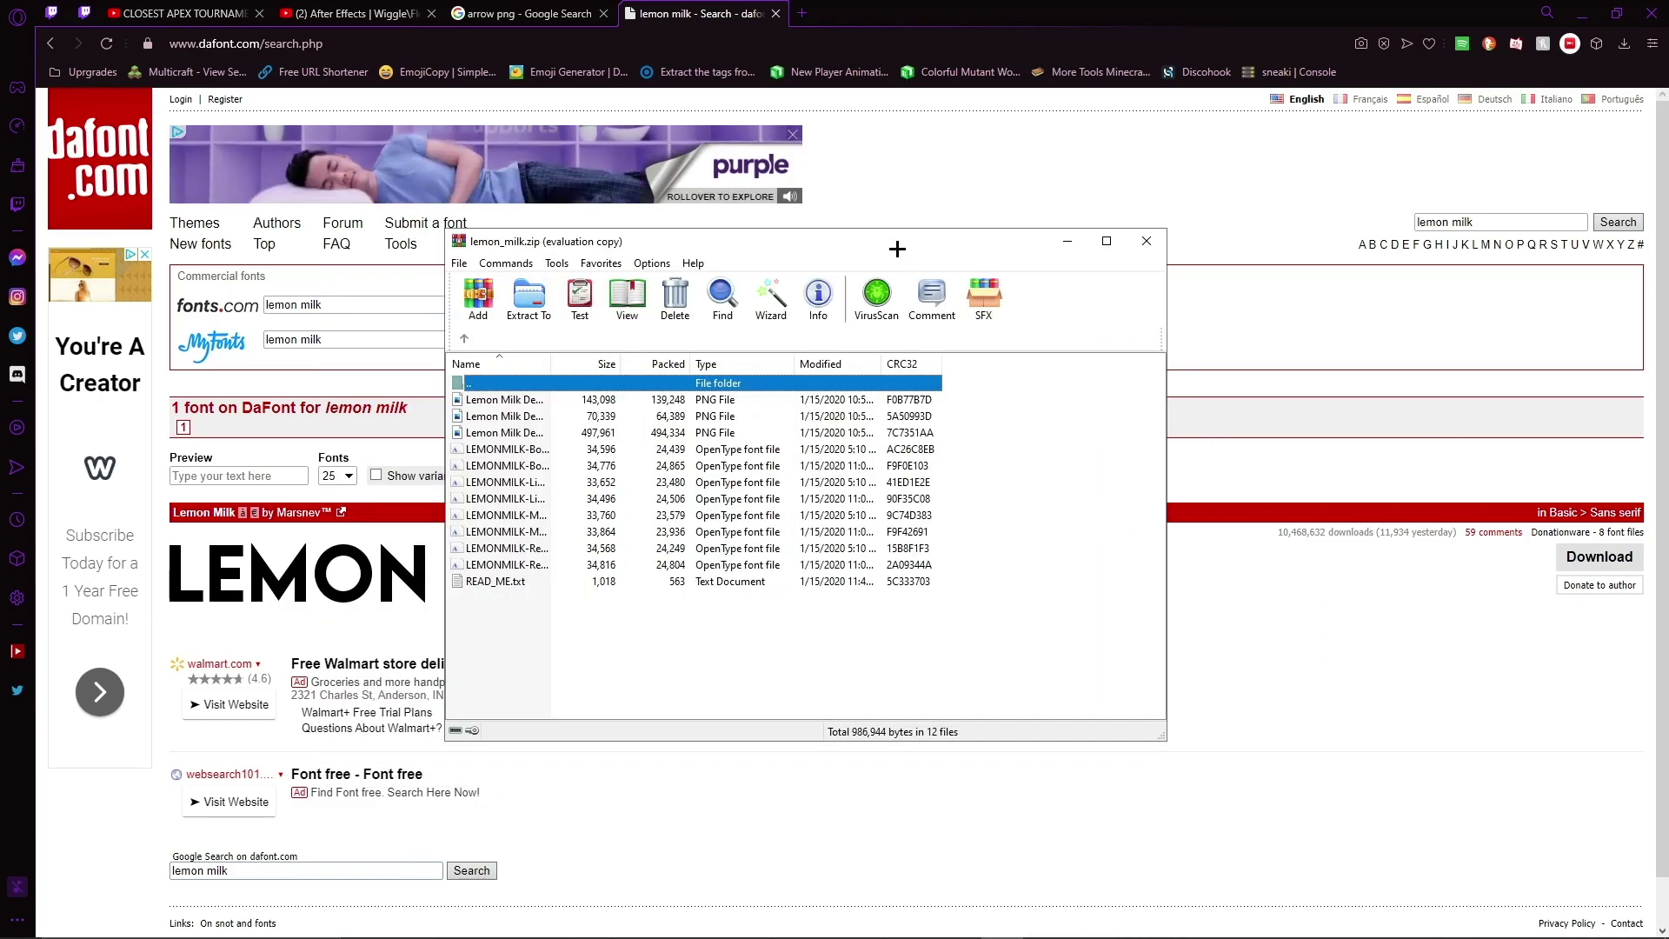
pyautogui.click(540, 432)
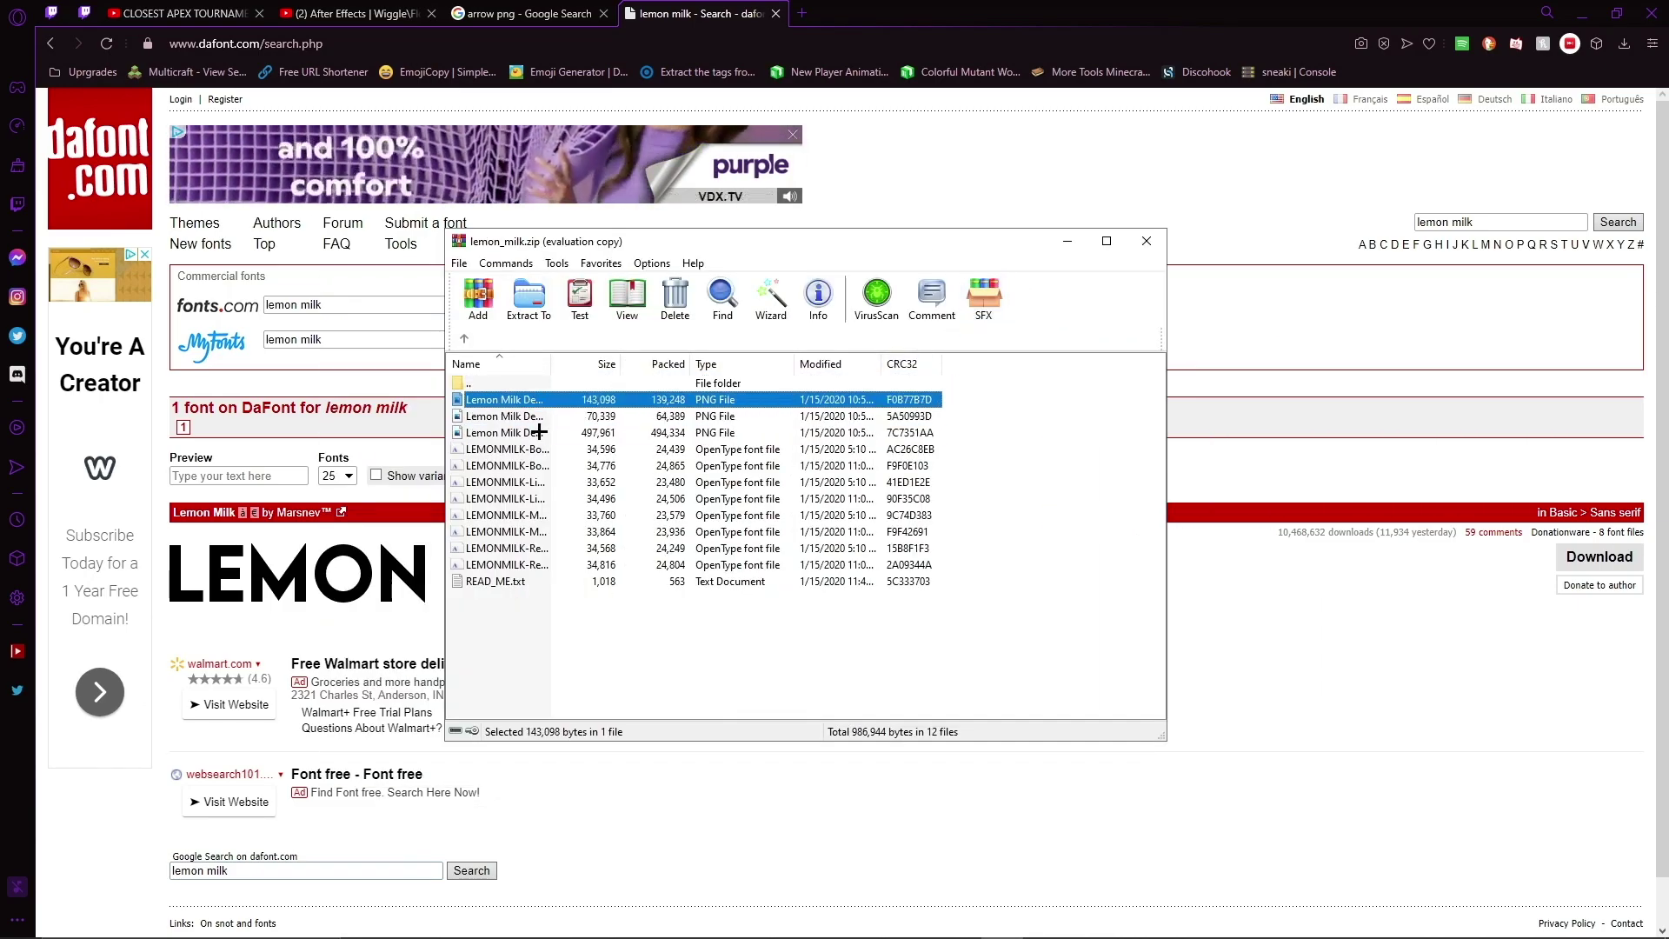
pyautogui.click(536, 402)
pyautogui.click(539, 431)
pyautogui.doubleClick(539, 431)
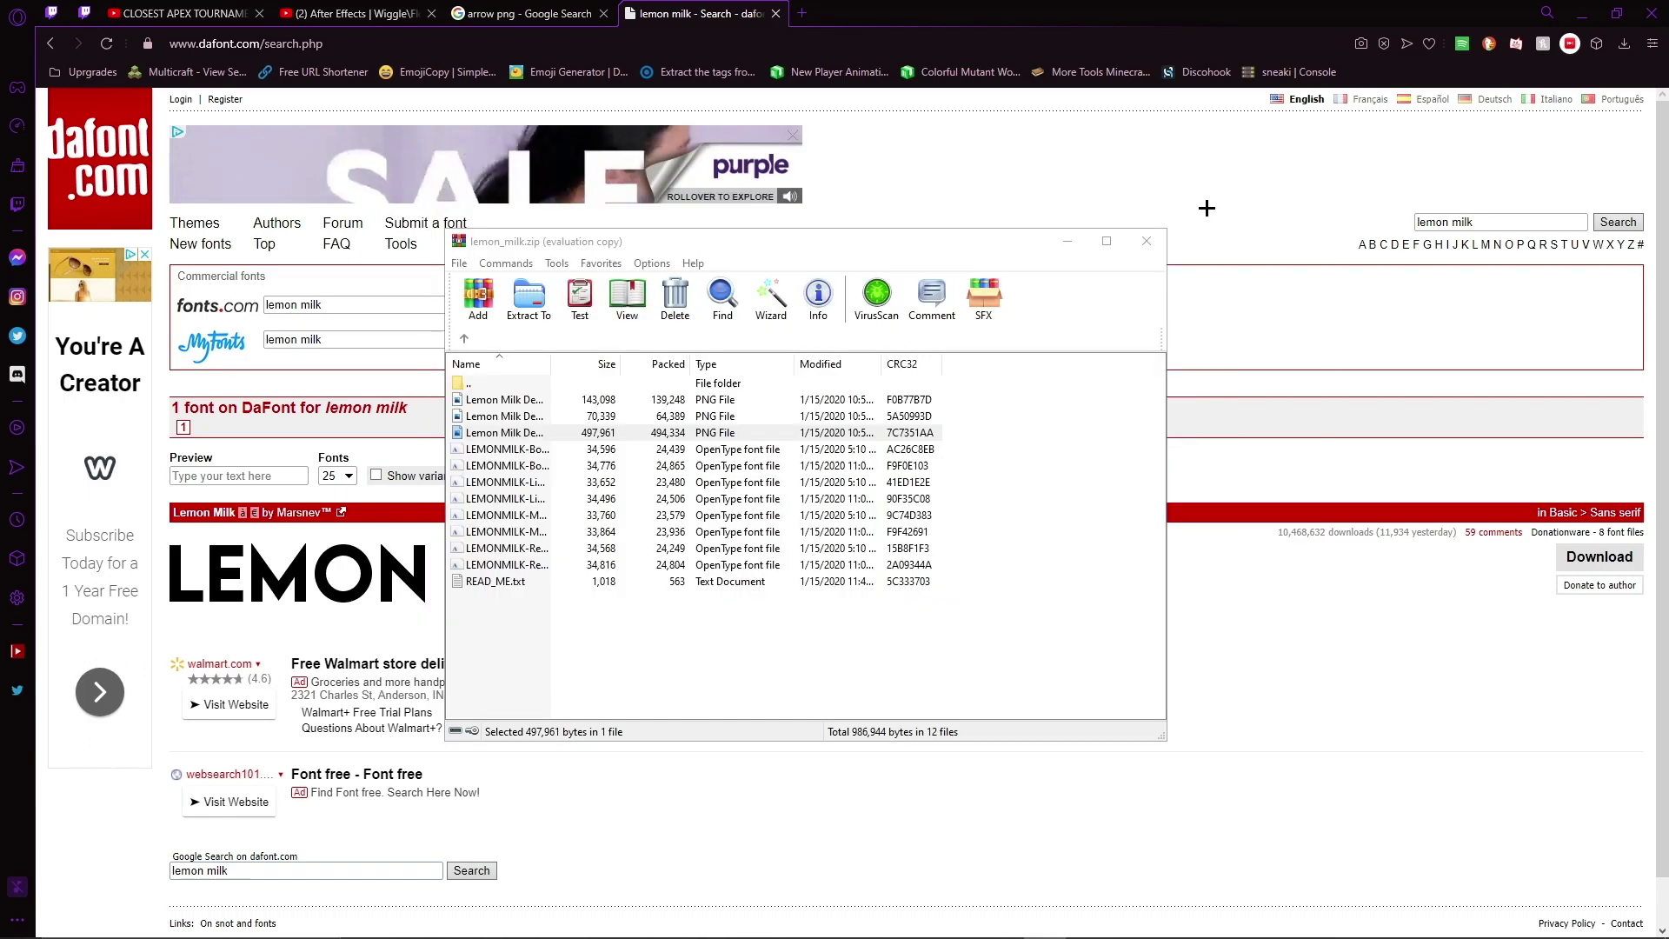
pyautogui.click(1314, 162)
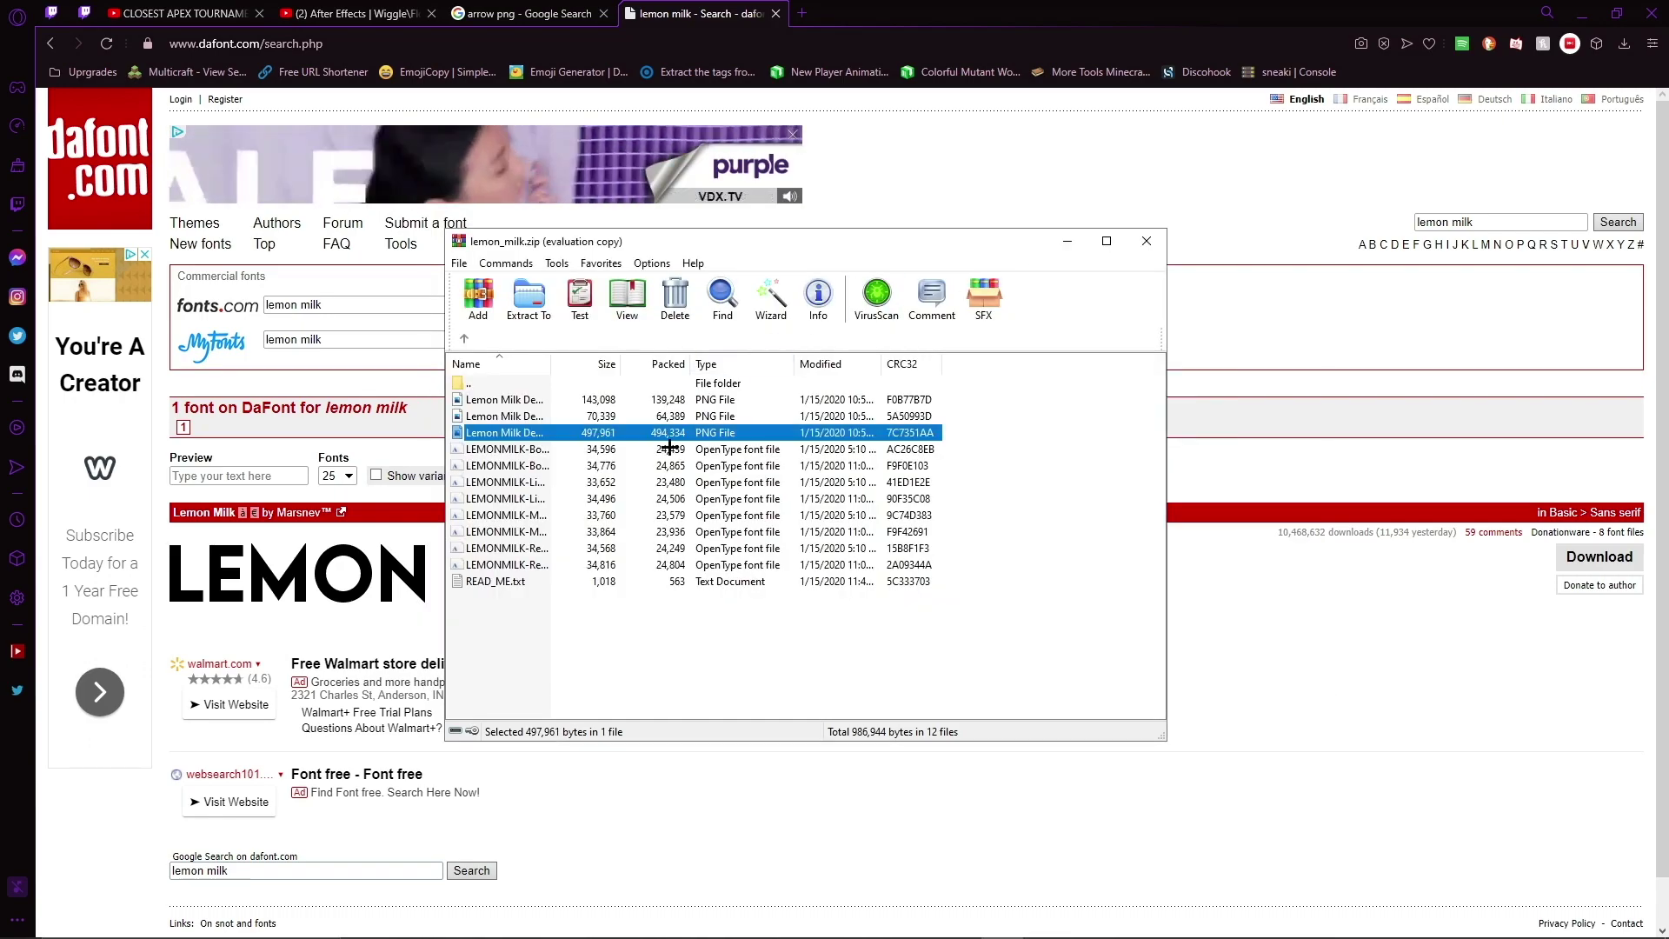
# Install the LEMON MILK Light Italic font from the archive and close the font preview and archive.
pyautogui.click(516, 564)
pyautogui.click(508, 449)
pyautogui.click(509, 465)
pyautogui.click(509, 498)
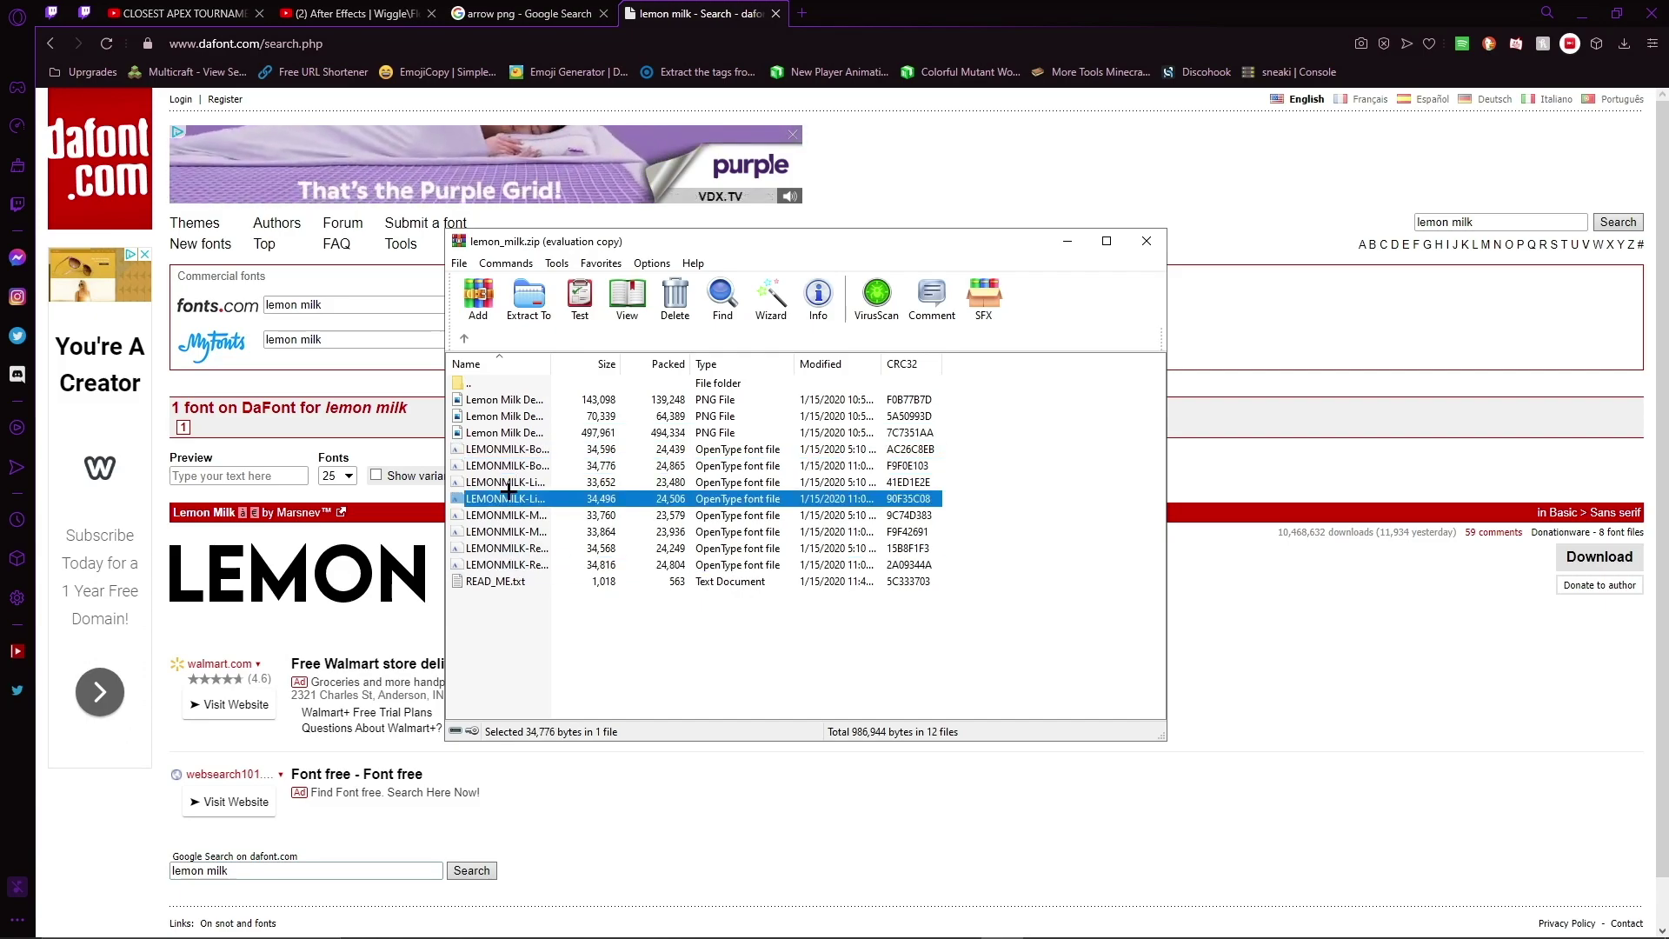
pyautogui.click(511, 515)
pyautogui.doubleClick(511, 498)
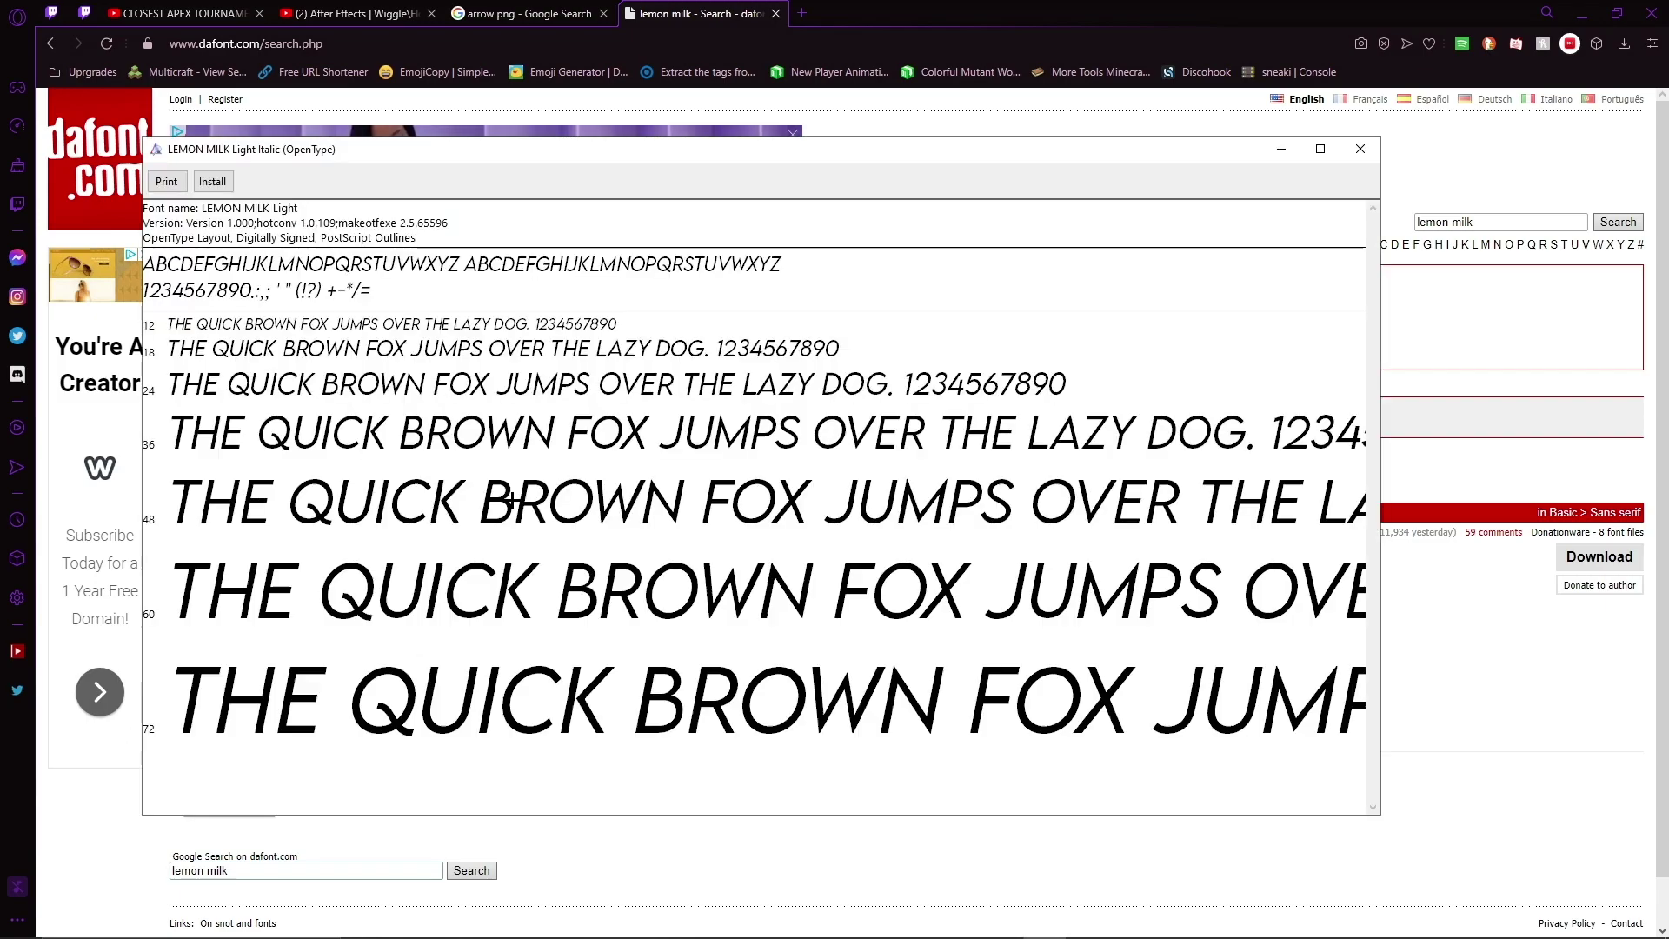
pyautogui.click(213, 182)
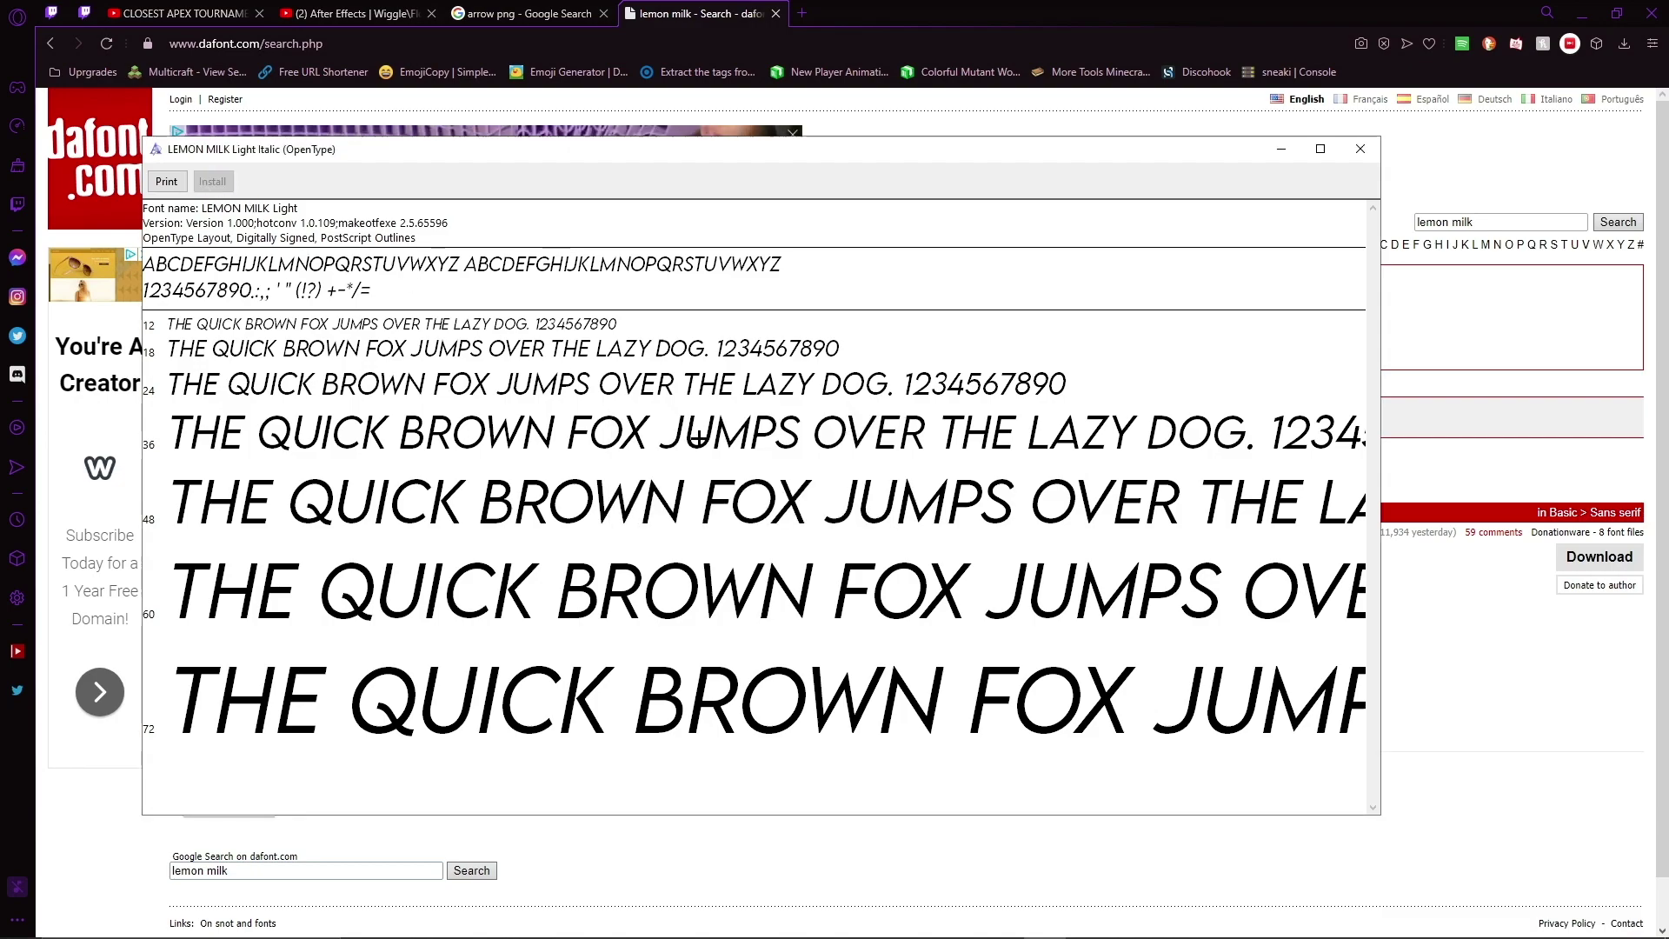
pyautogui.click(1361, 149)
pyautogui.click(1168, 229)
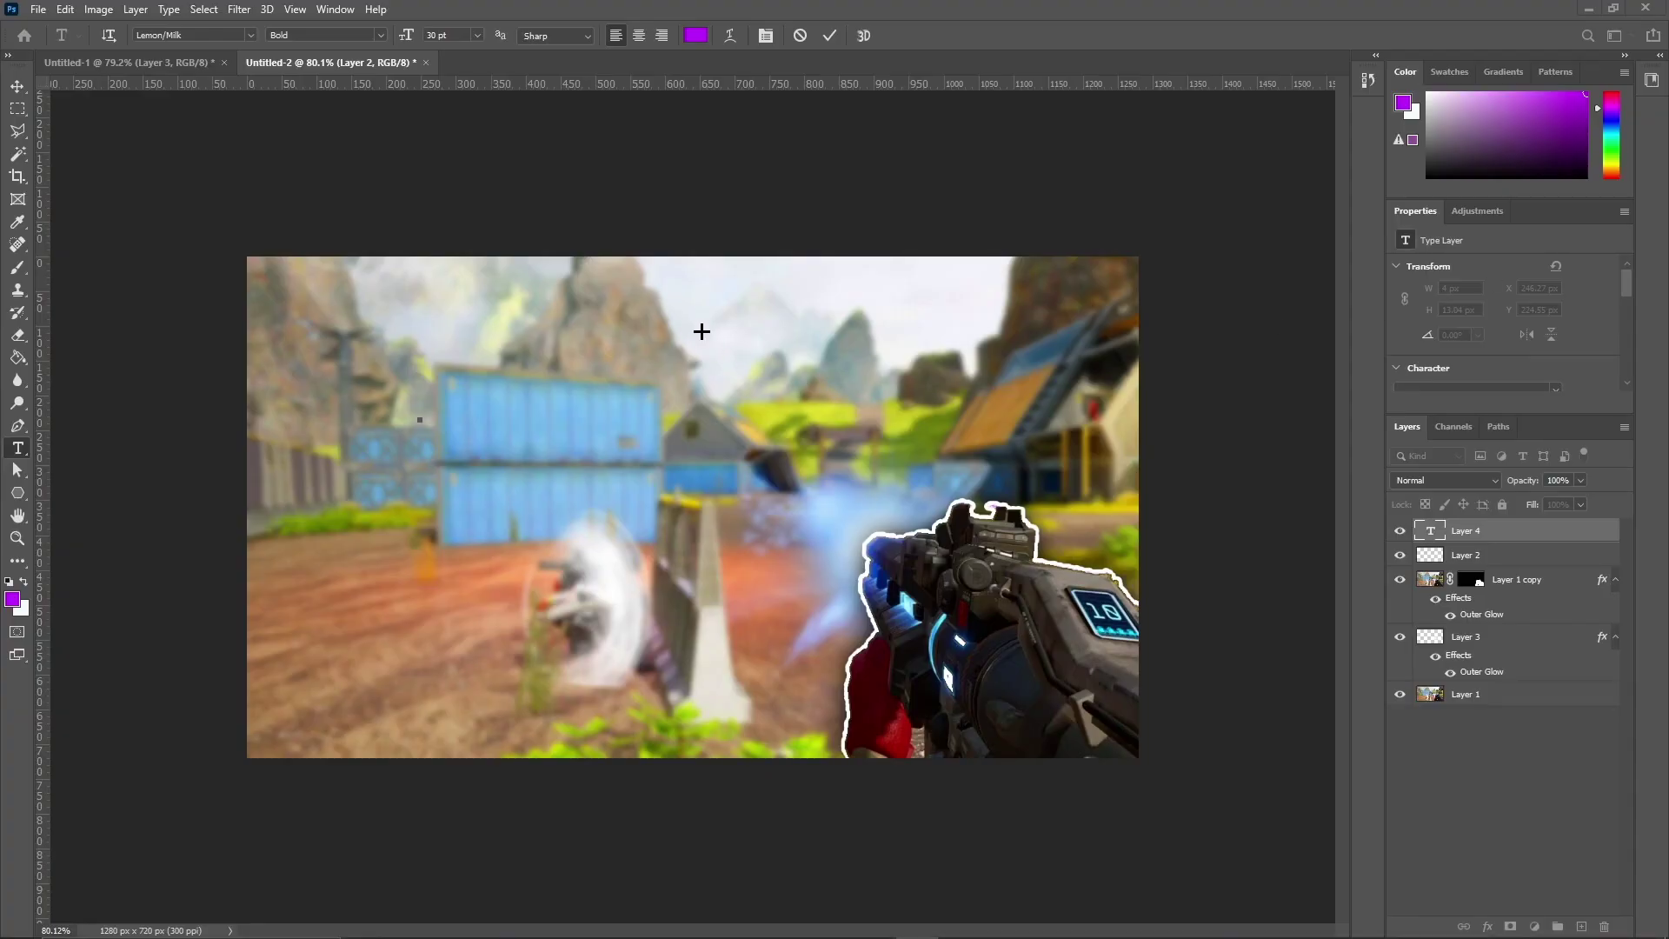
pyautogui.click(249, 34)
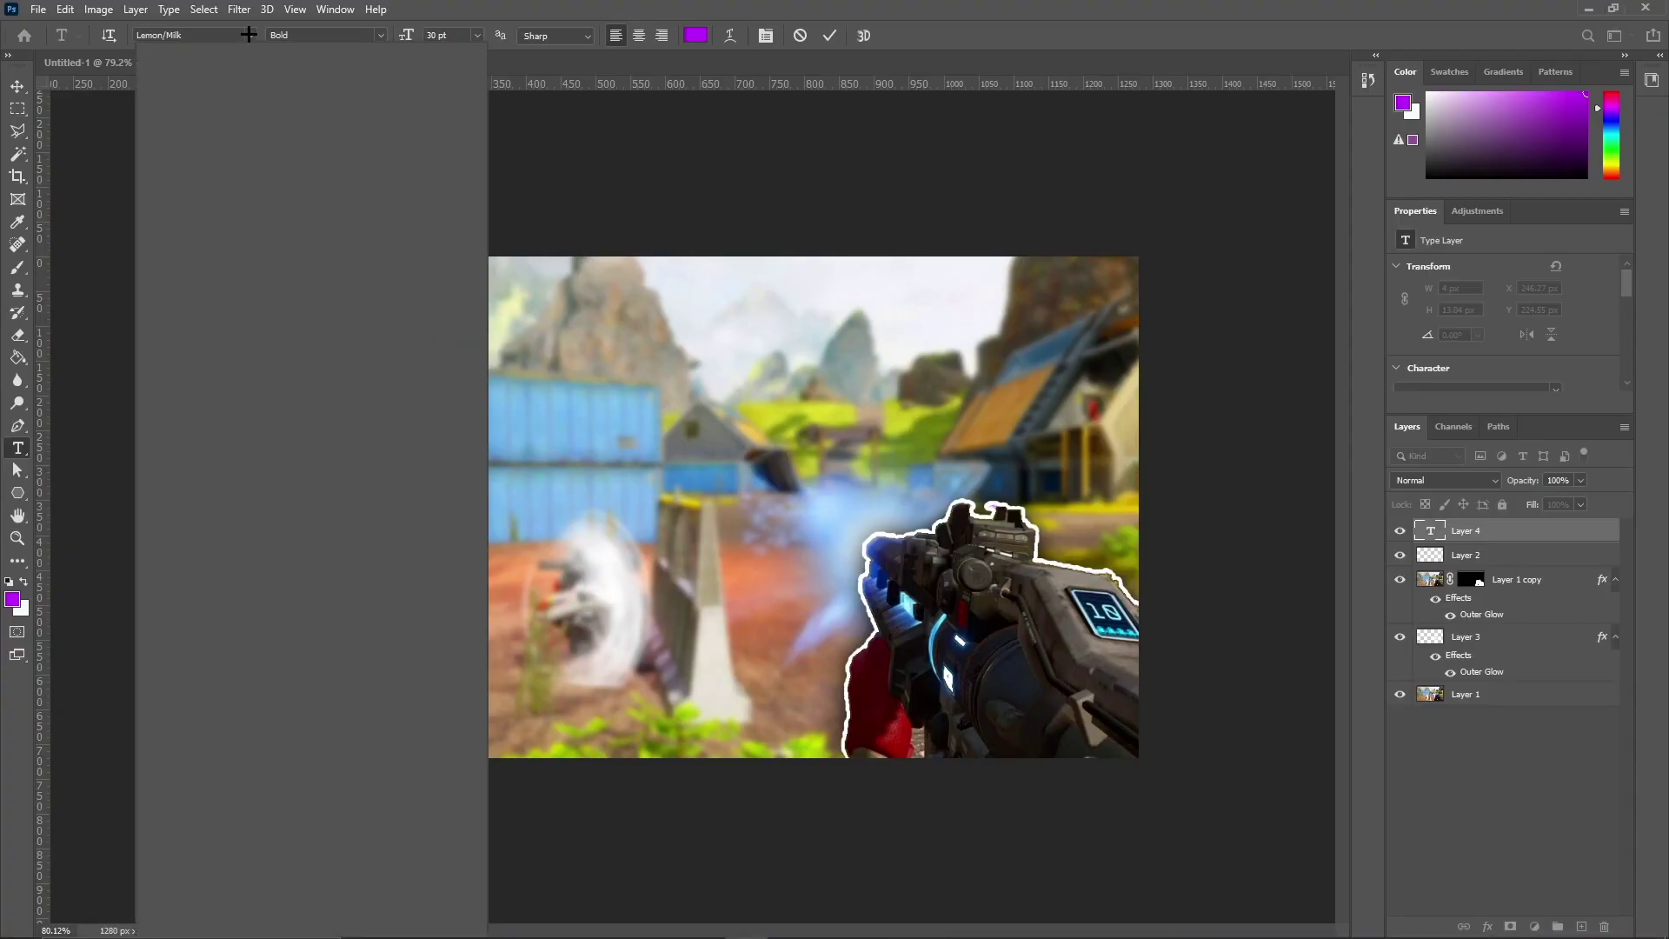
pyautogui.scroll(-2, 260, 414)
pyautogui.press('Escape')
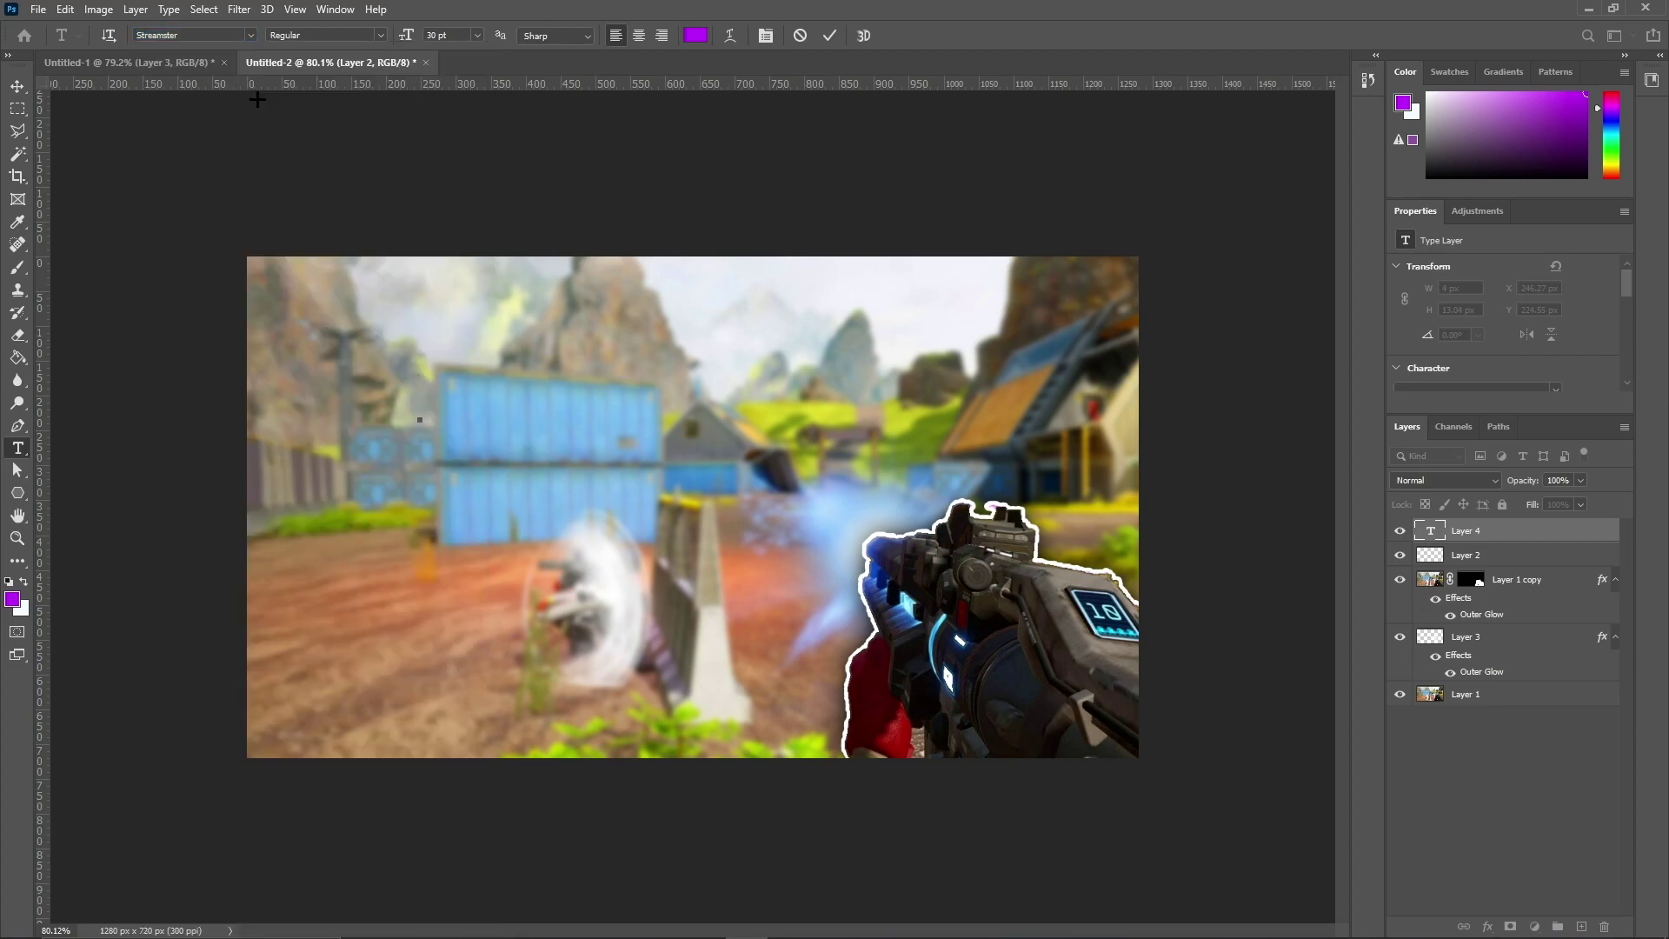
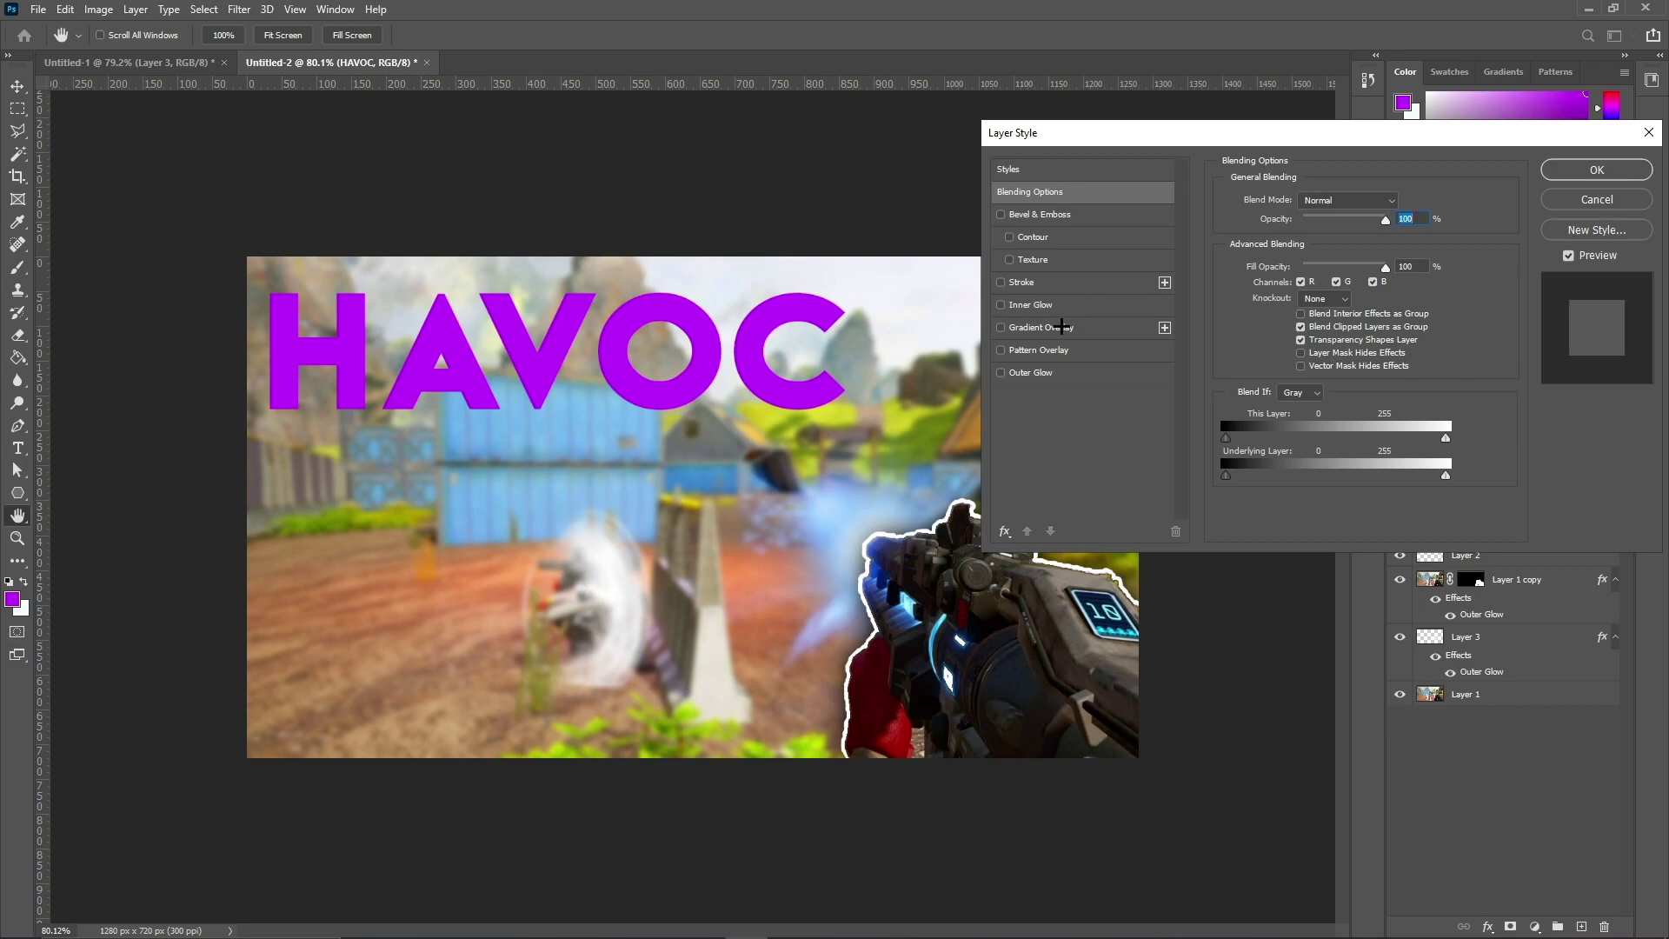
pyautogui.click(1062, 326)
pyautogui.click(1323, 201)
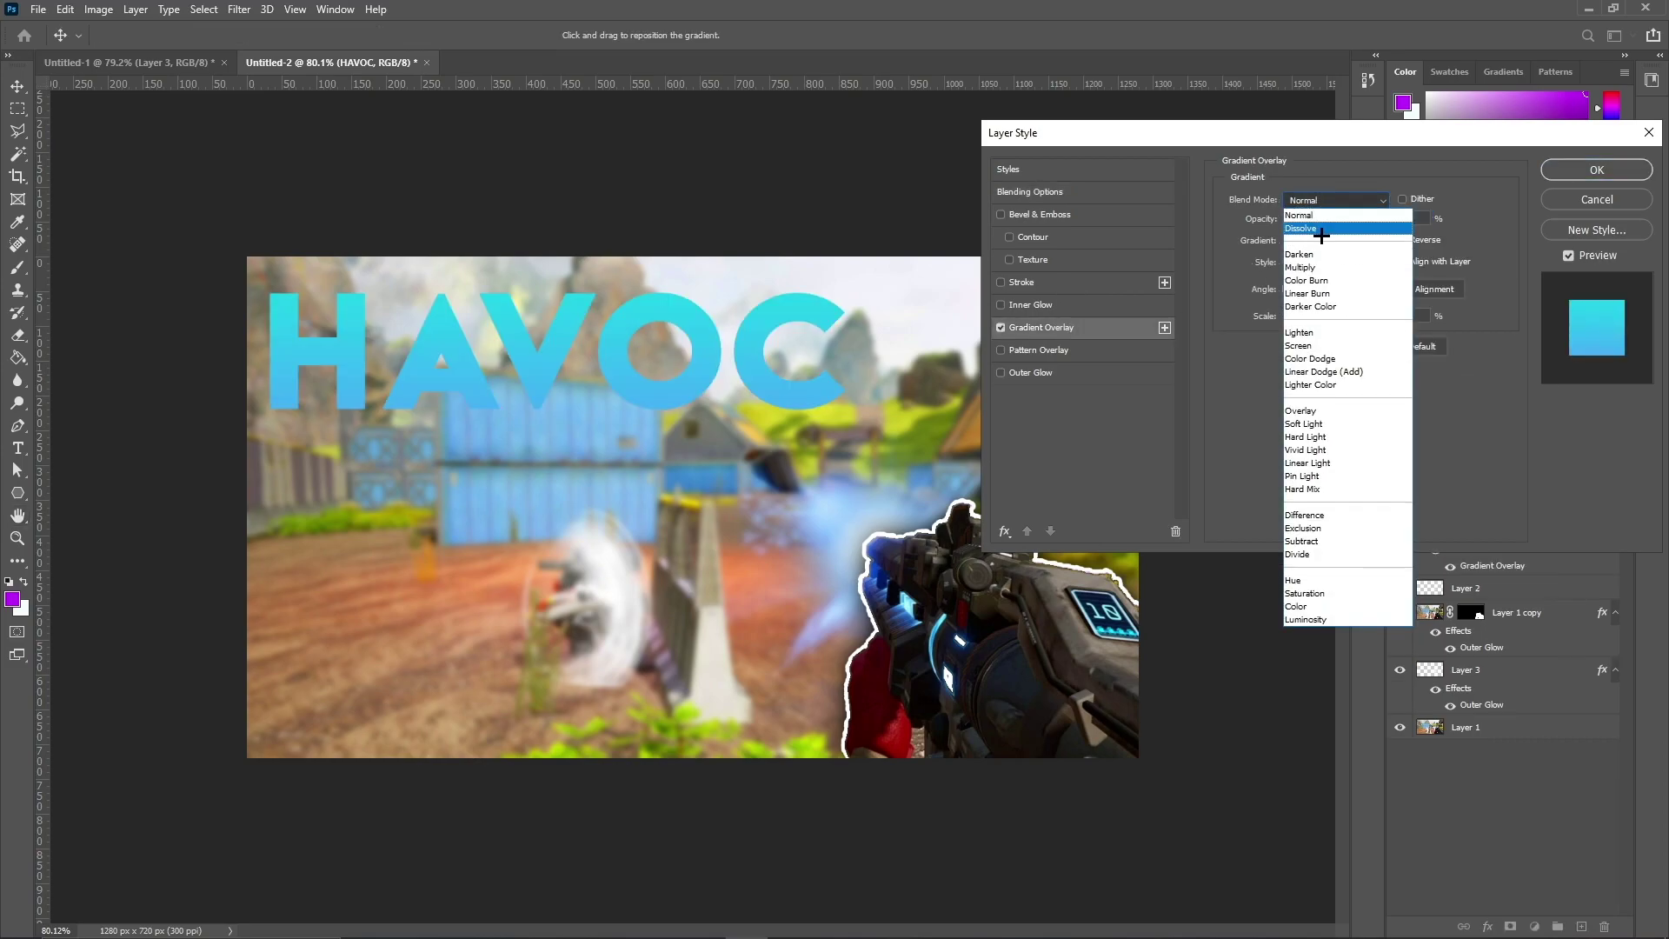
pyautogui.click(1333, 200)
pyautogui.click(1337, 241)
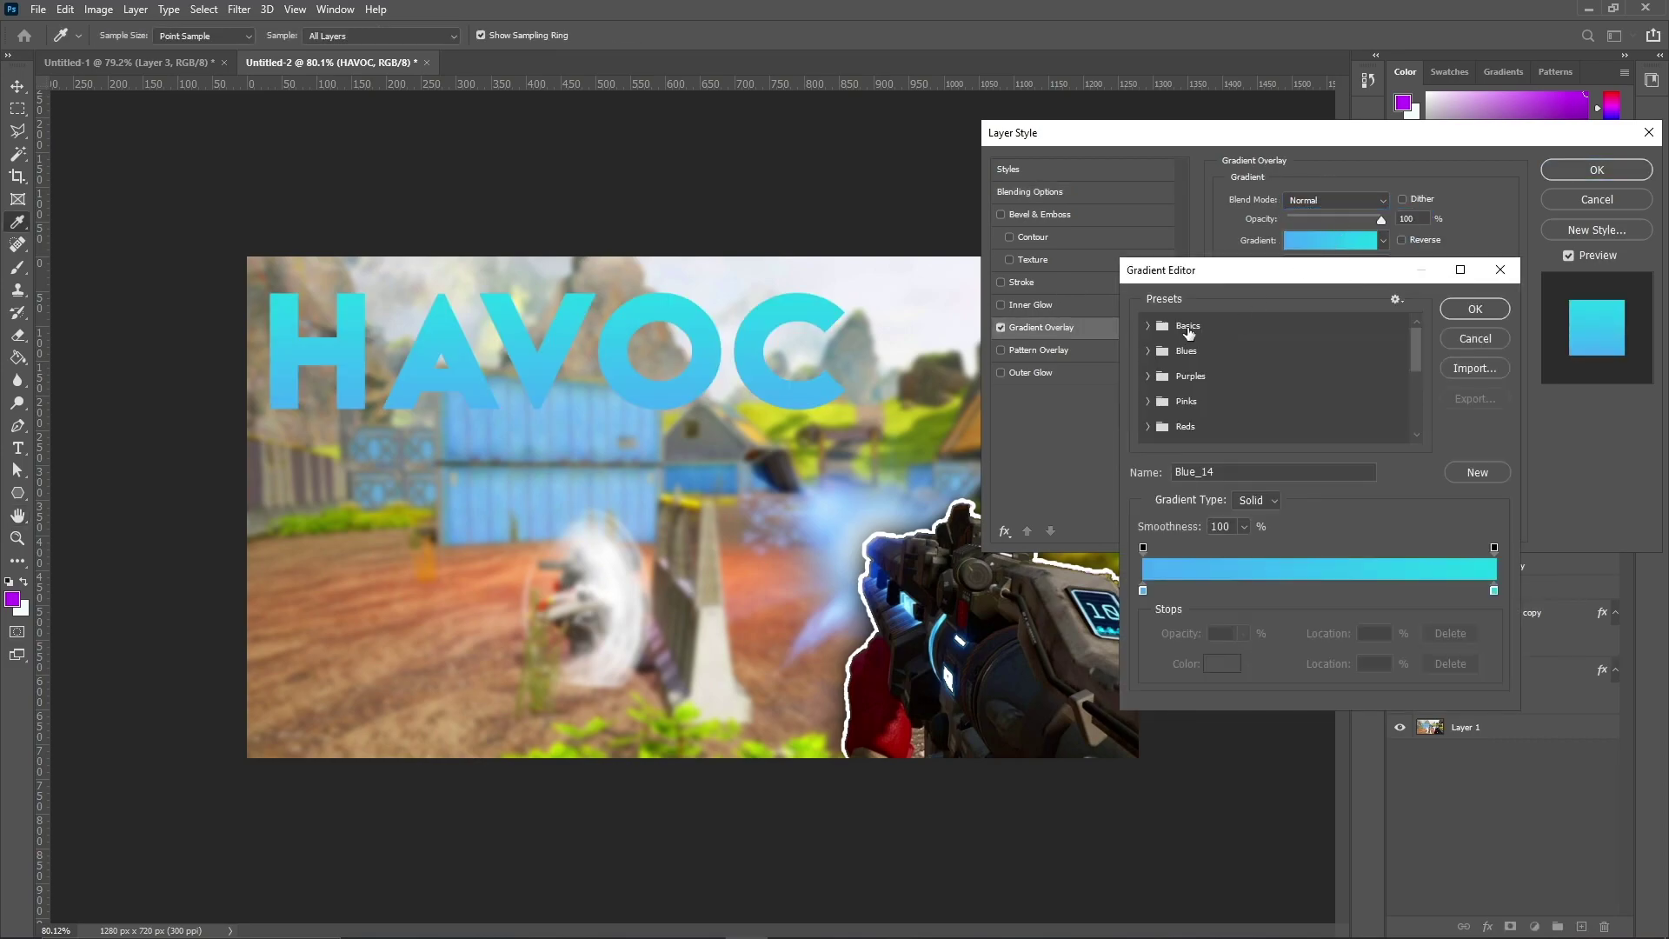
pyautogui.click(1146, 324)
pyautogui.click(1221, 346)
pyautogui.click(1470, 309)
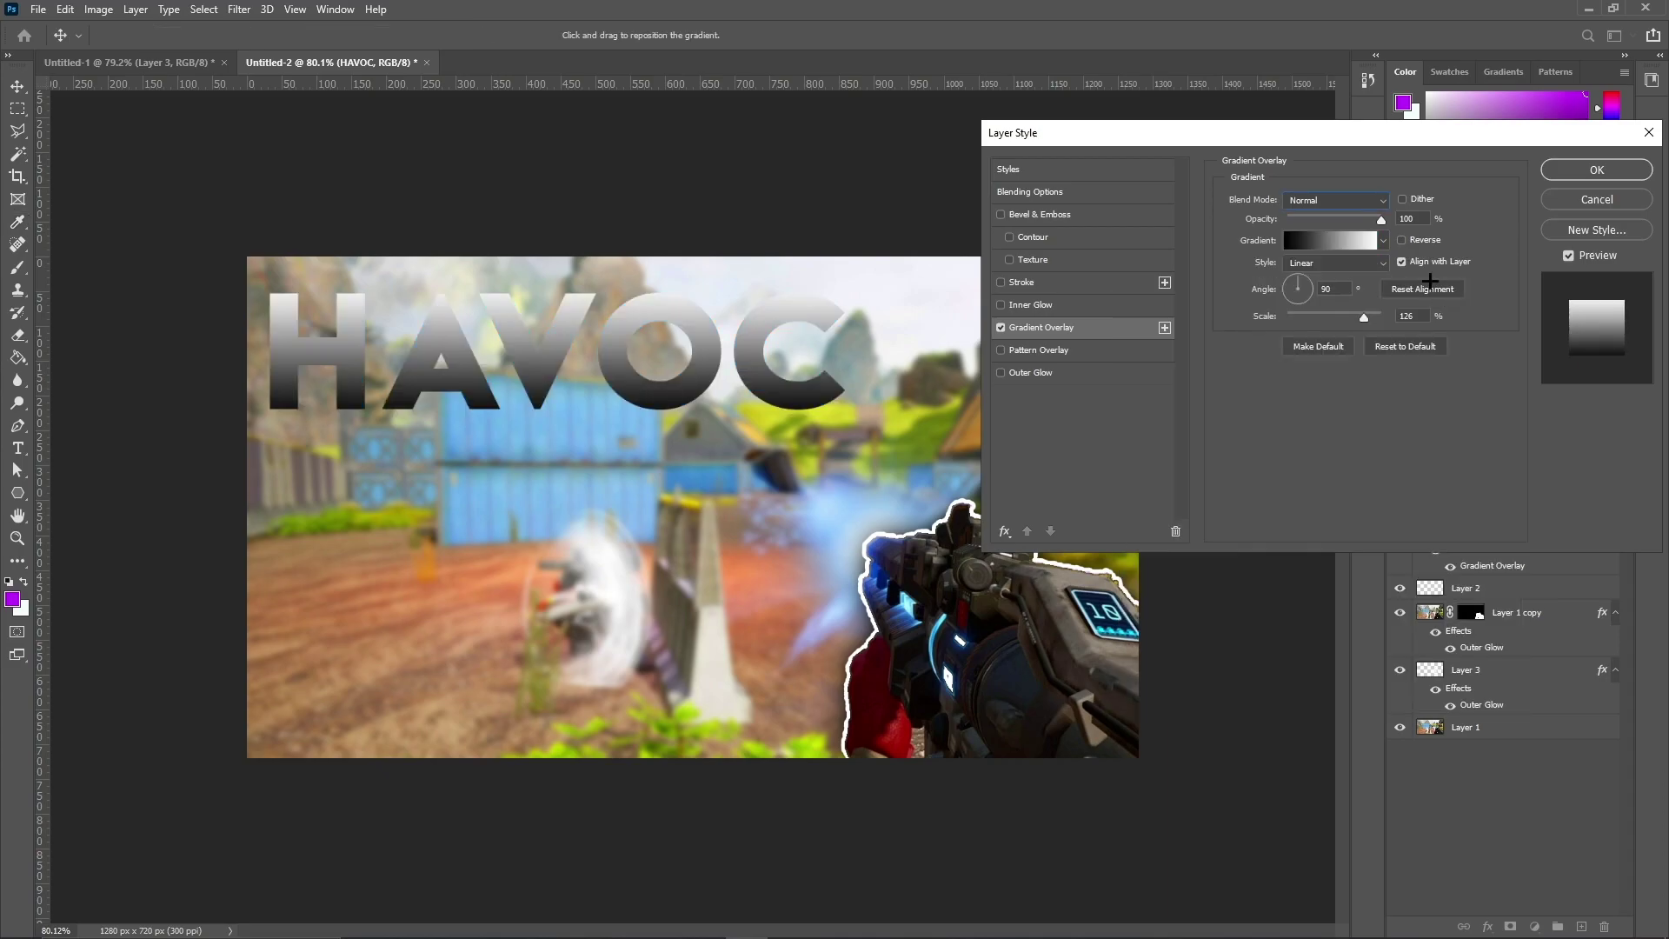
pyautogui.moveTo(1382, 221)
pyautogui.mouseDown()
pyautogui.moveTo(1292, 221)
pyautogui.moveTo(1367, 221)
pyautogui.mouseUp()
pyautogui.click(1565, 203)
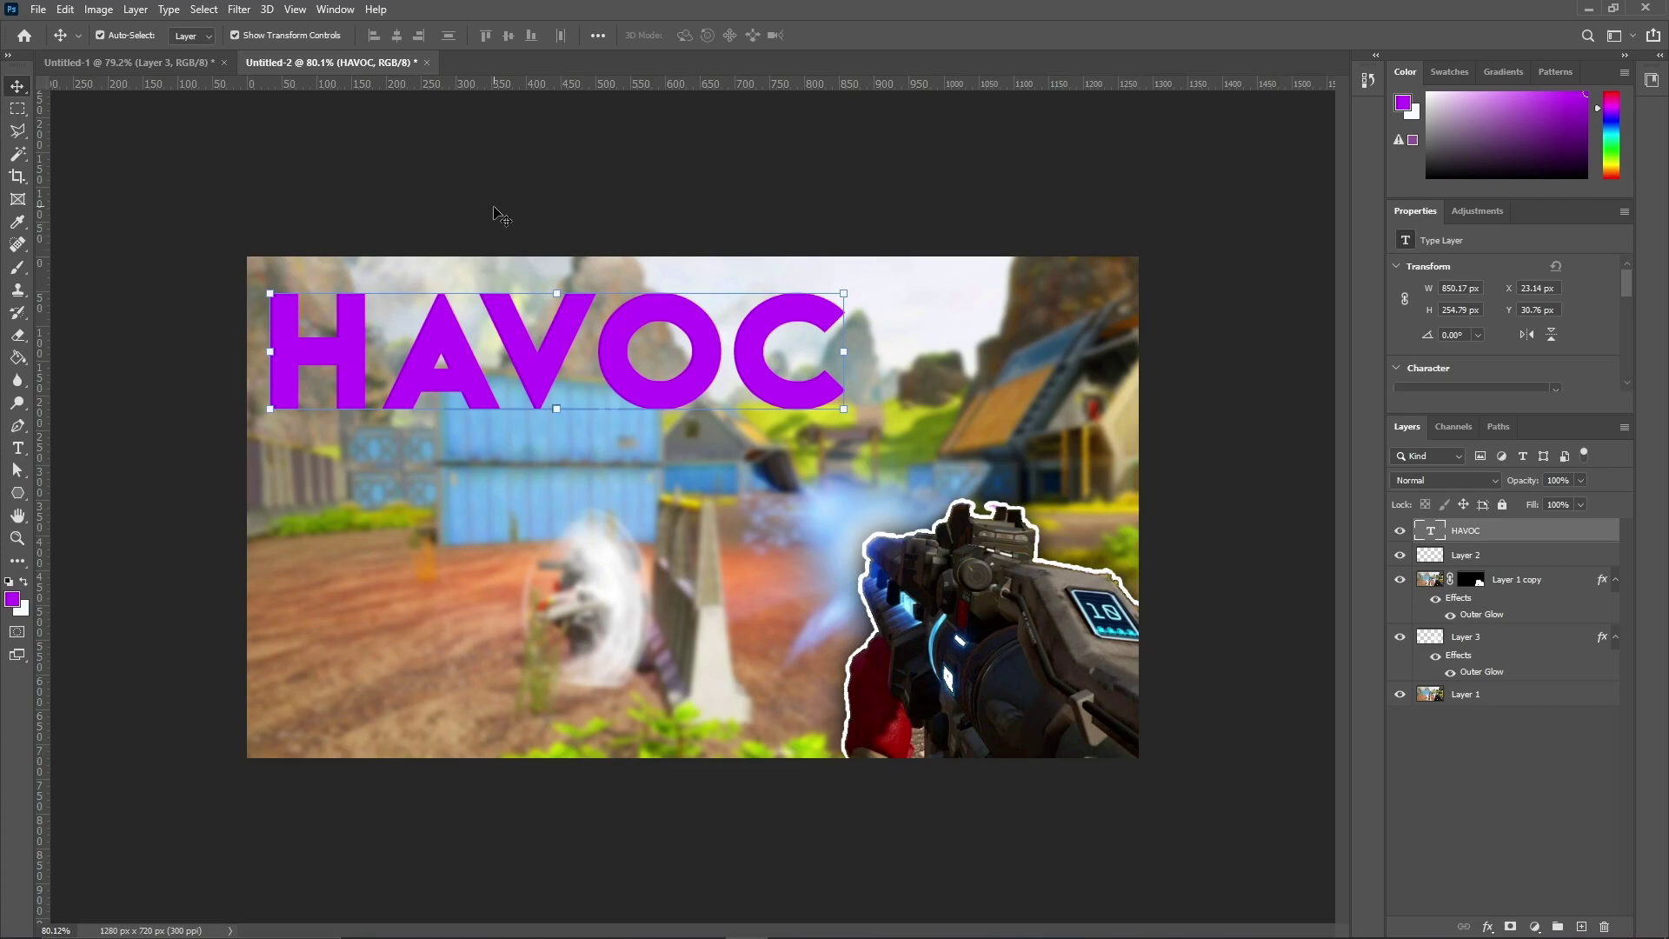
# Change the color of the HAVOC text to white.
pyautogui.doubleClick(536, 339)
pyautogui.click(696, 35)
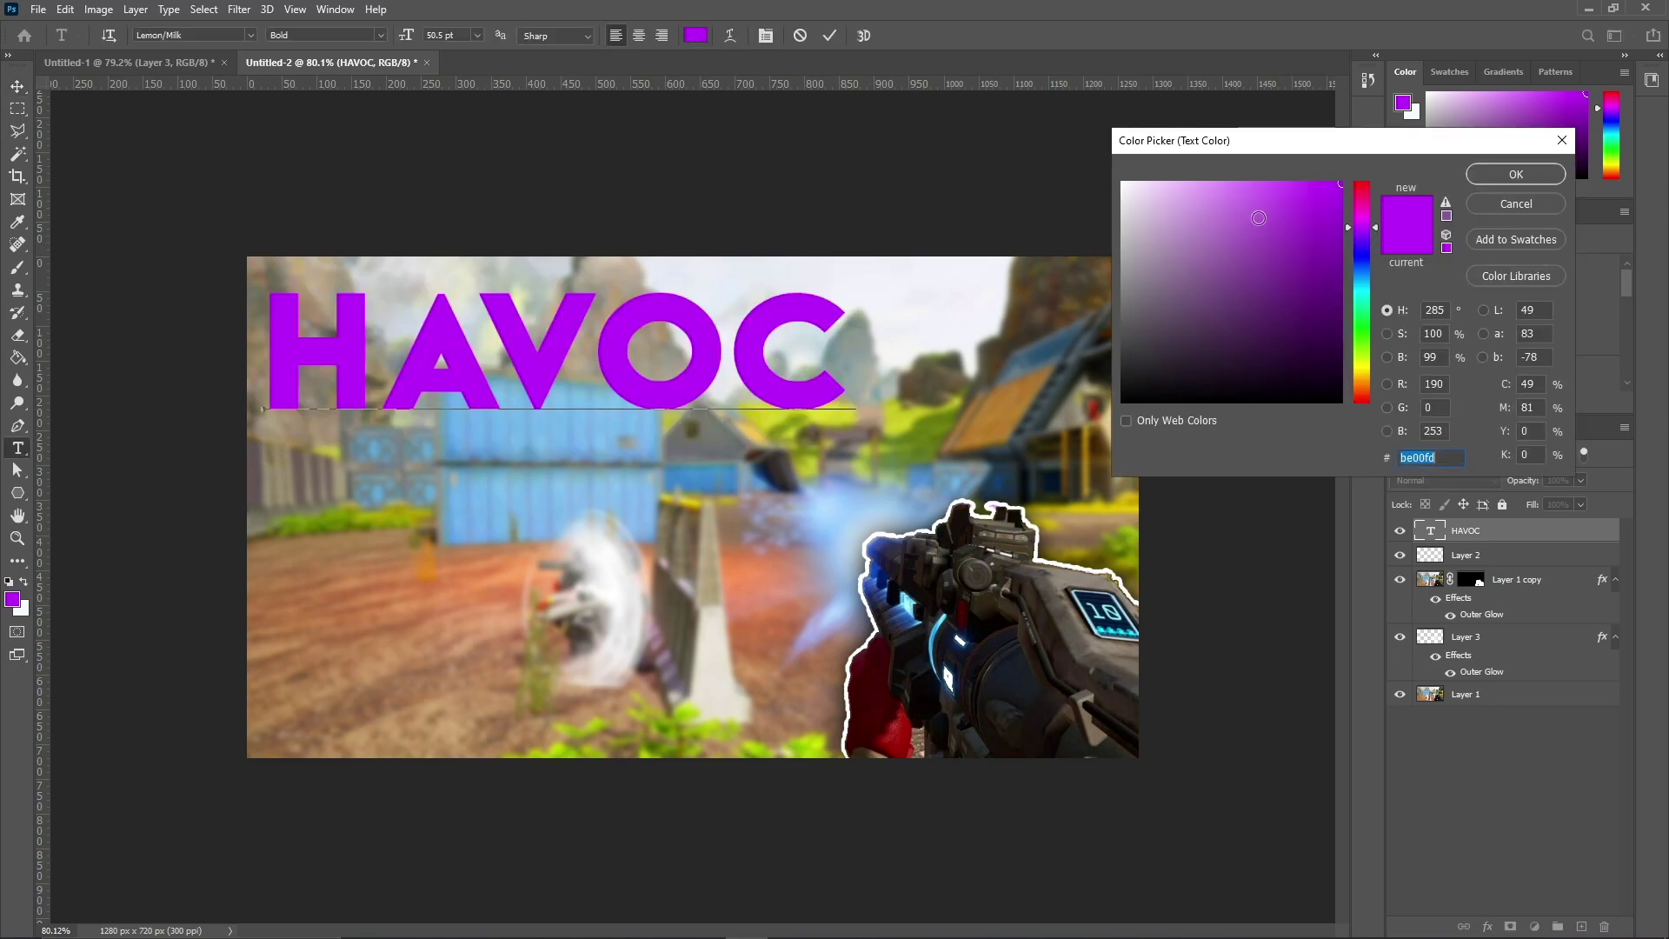
pyautogui.click(1123, 183)
pyautogui.click(1516, 174)
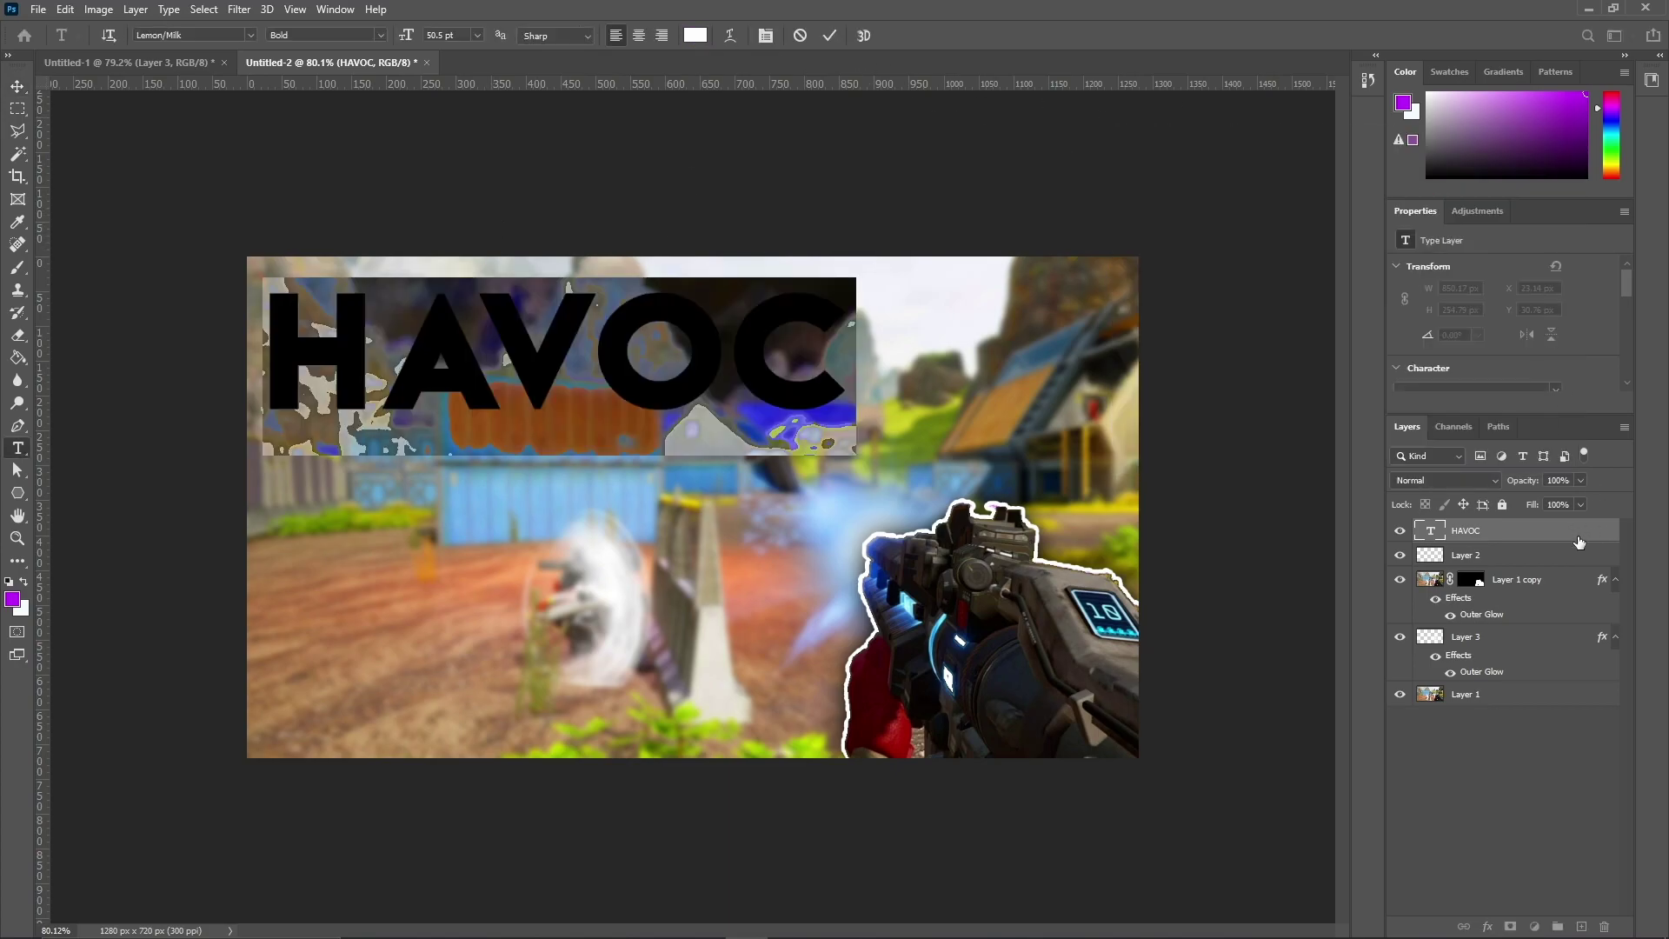
# Add a gradient overlay to the HAVOC layer using the Basics black-to-white preset, Normal blending and 11% opacity.
pyautogui.click(1580, 537)
pyautogui.hotkey('alt', 'l')
pyautogui.press('y')
pyautogui.press('b')
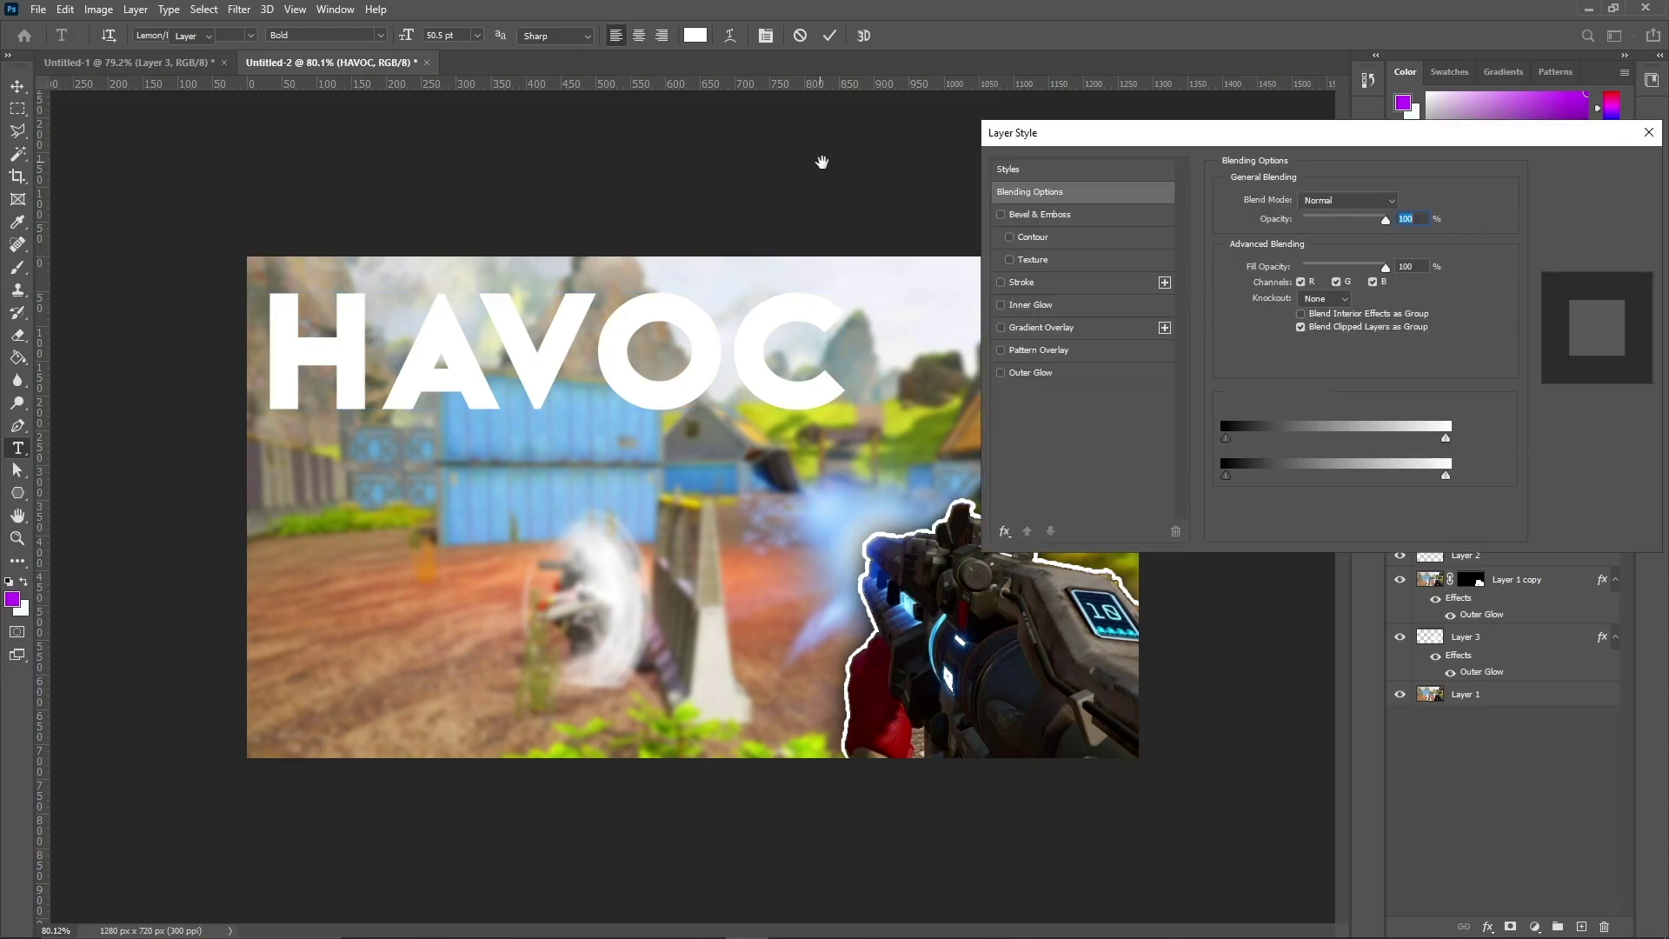
pyautogui.click(1058, 330)
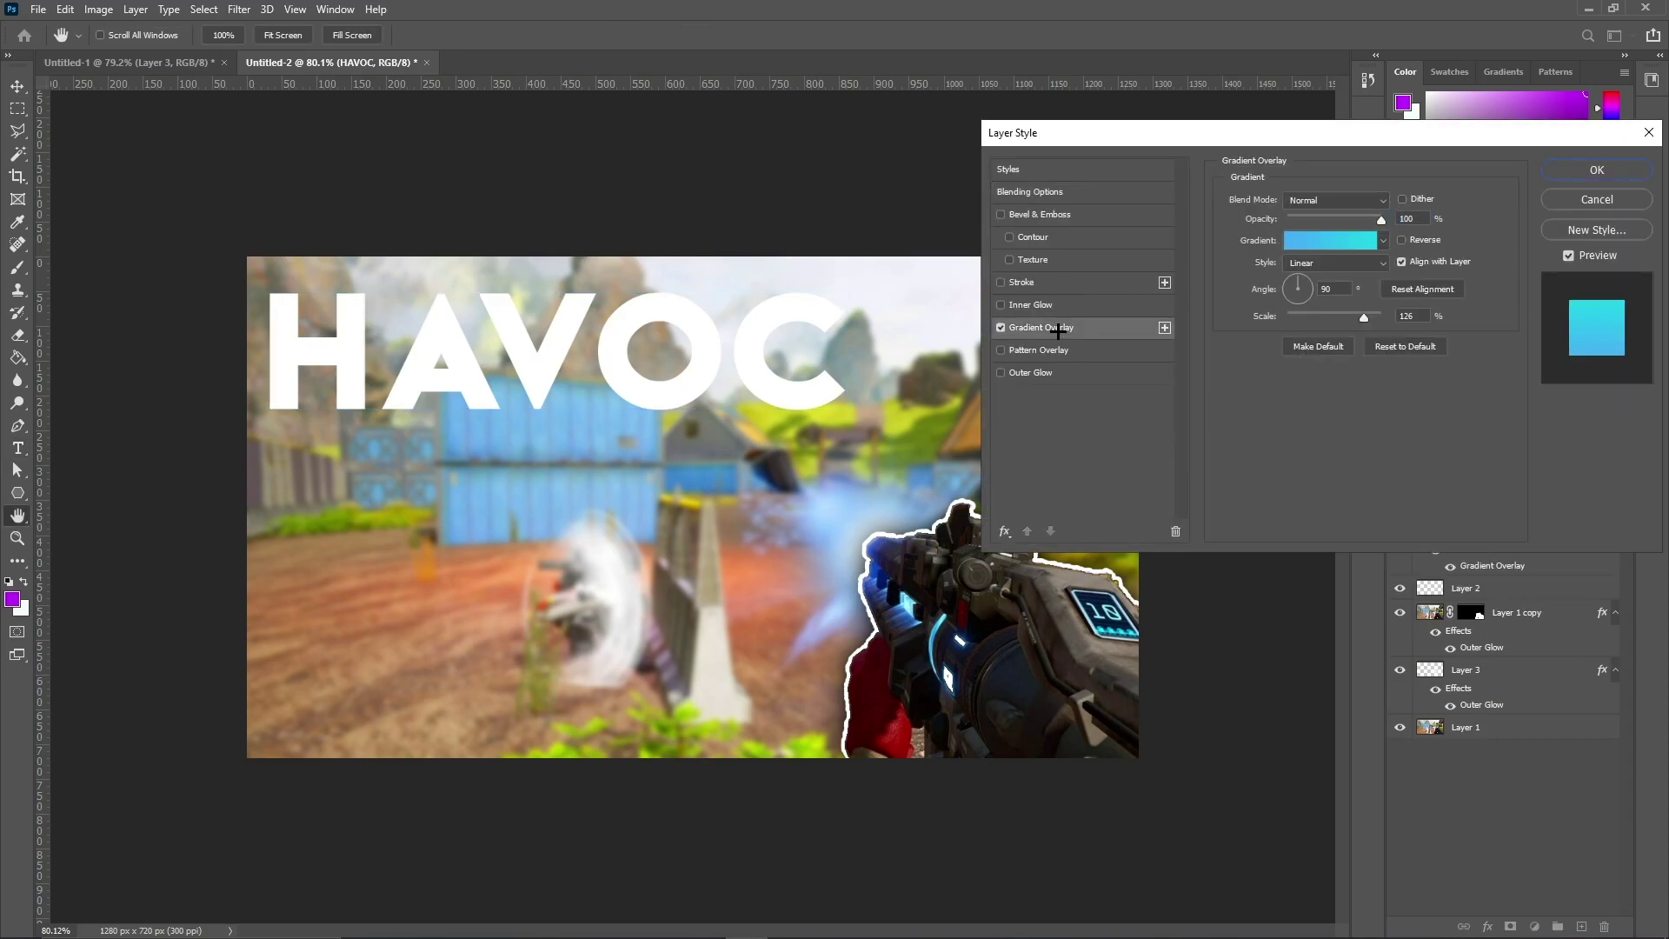
pyautogui.click(1314, 201)
pyautogui.click(1314, 201)
pyautogui.click(1322, 242)
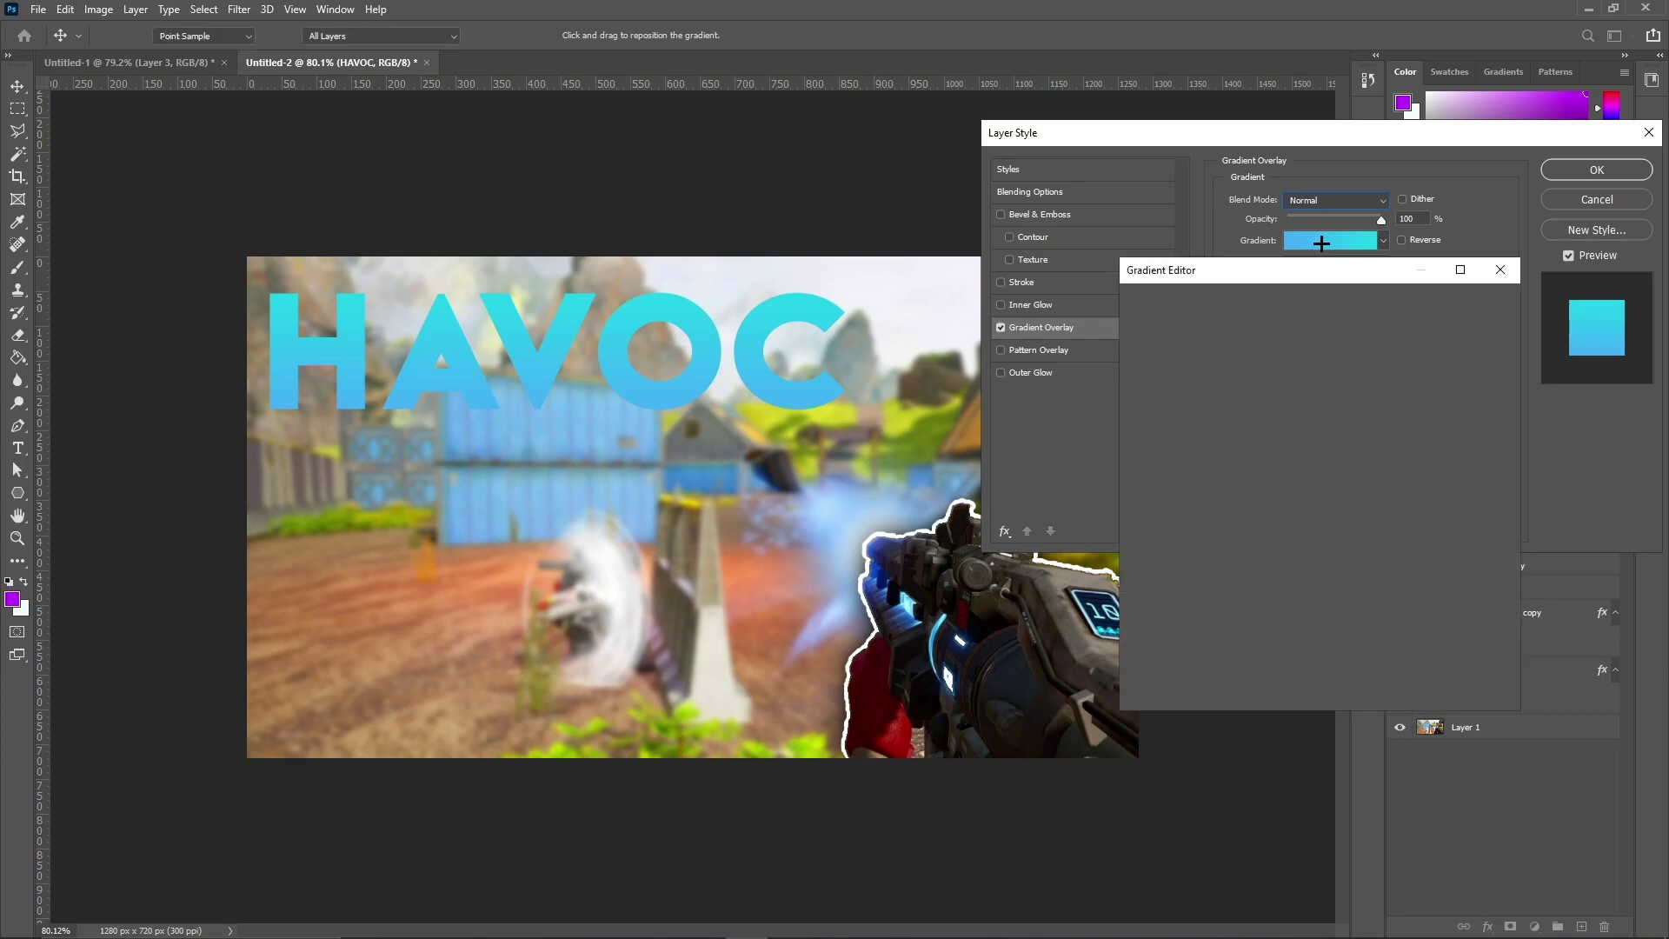
pyautogui.click(1148, 326)
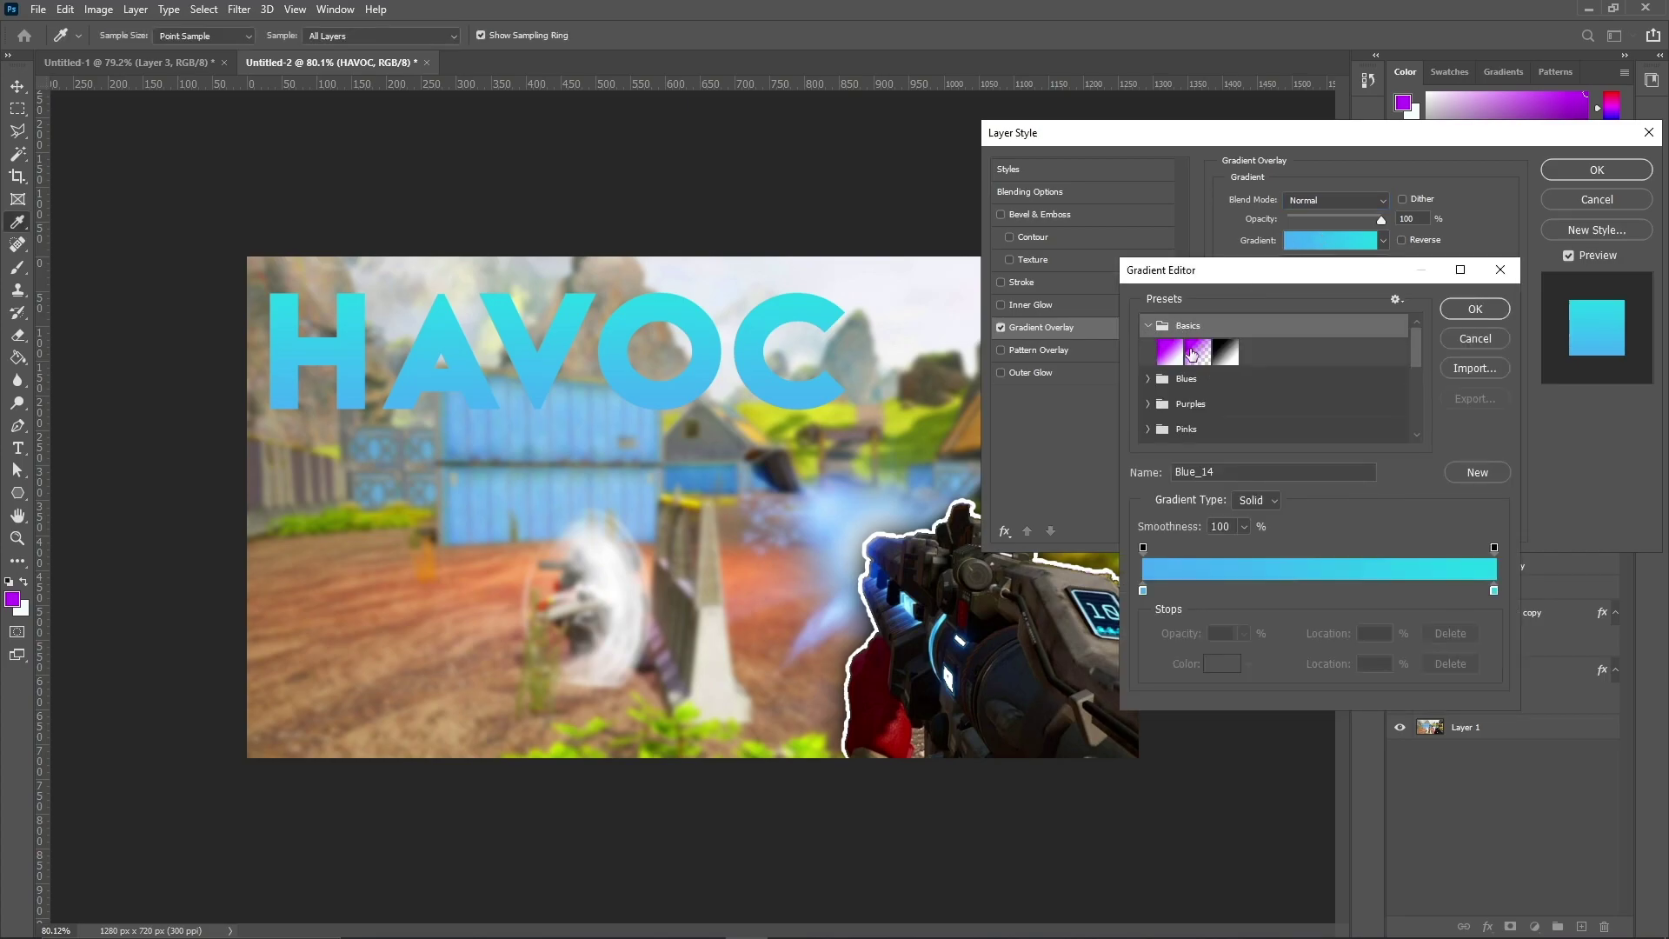
pyautogui.click(1229, 356)
pyautogui.click(1476, 309)
pyautogui.moveTo(1379, 221); pyautogui.dragTo(1297, 221)
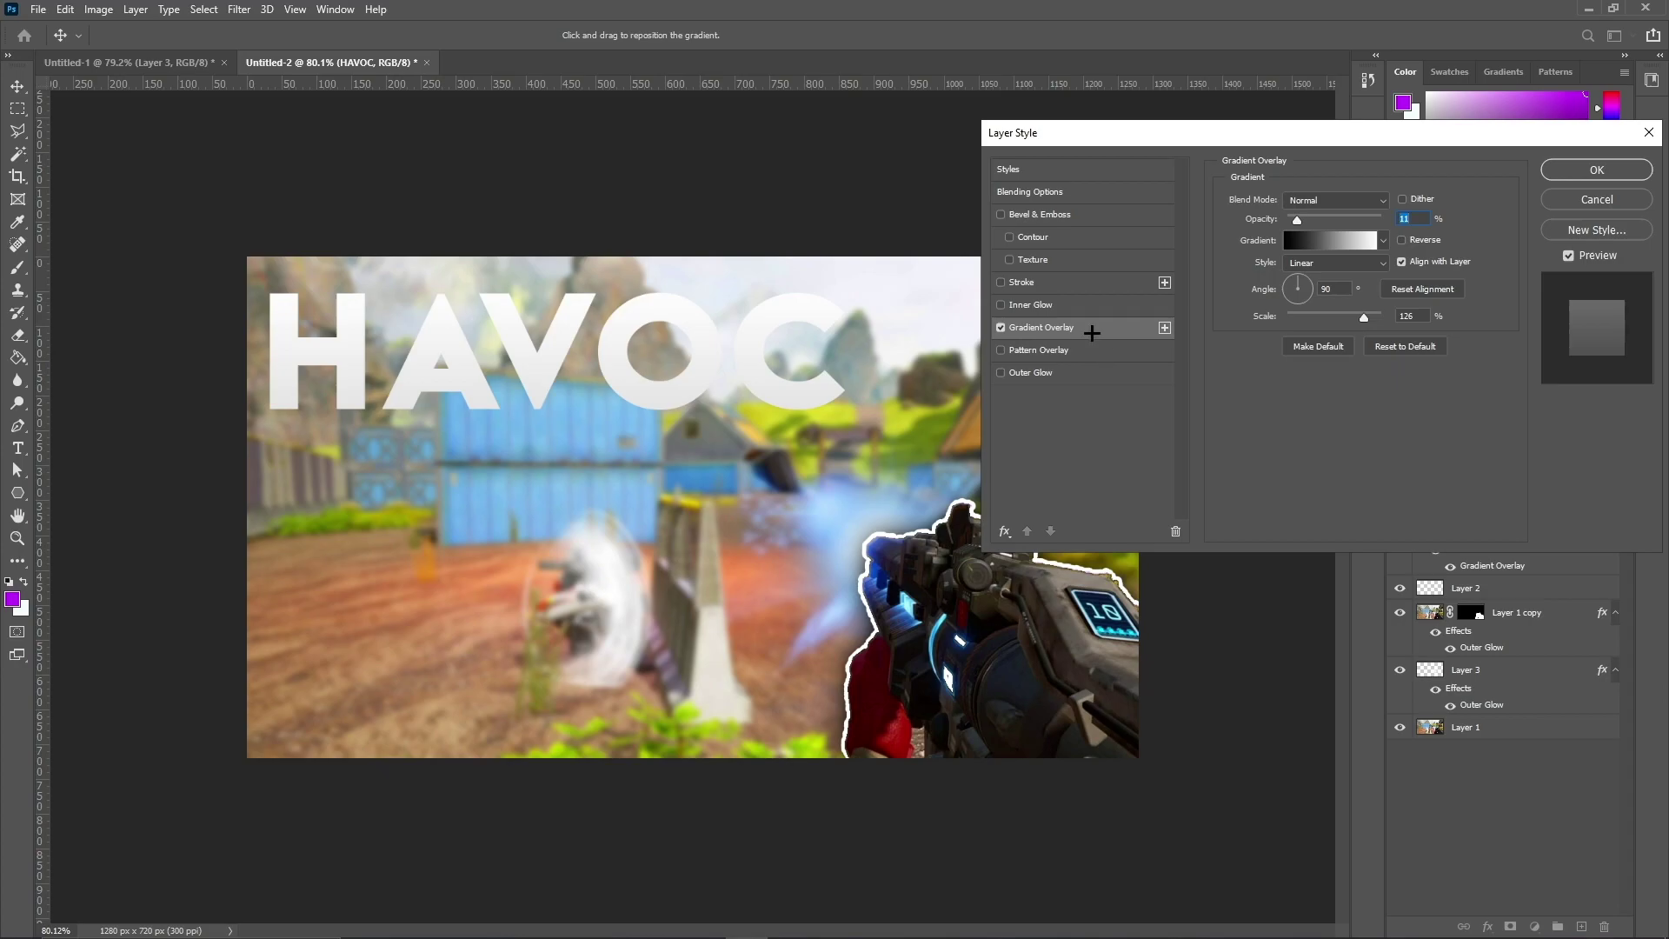
# Add an Edge inner glow to the HAVOC text in Color Dodge mode at 10% opacity and apply the layer style.
pyautogui.click(1073, 306)
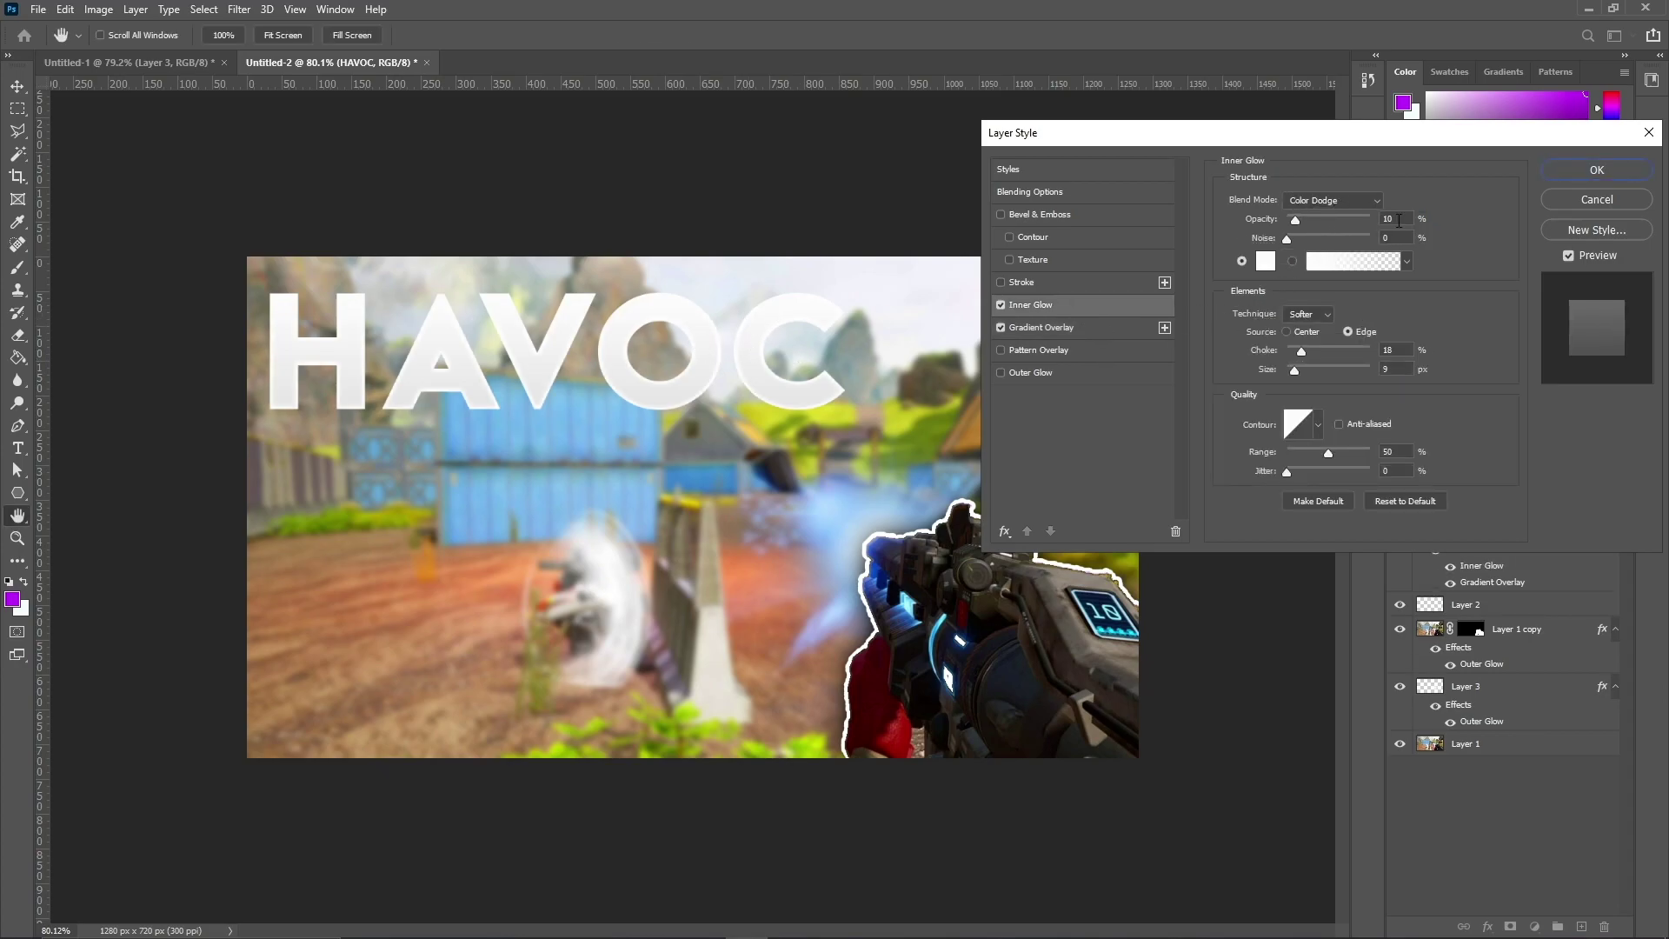
pyautogui.moveTo(1399, 220); pyautogui.dragTo(1378, 222)
pyautogui.press('alt')
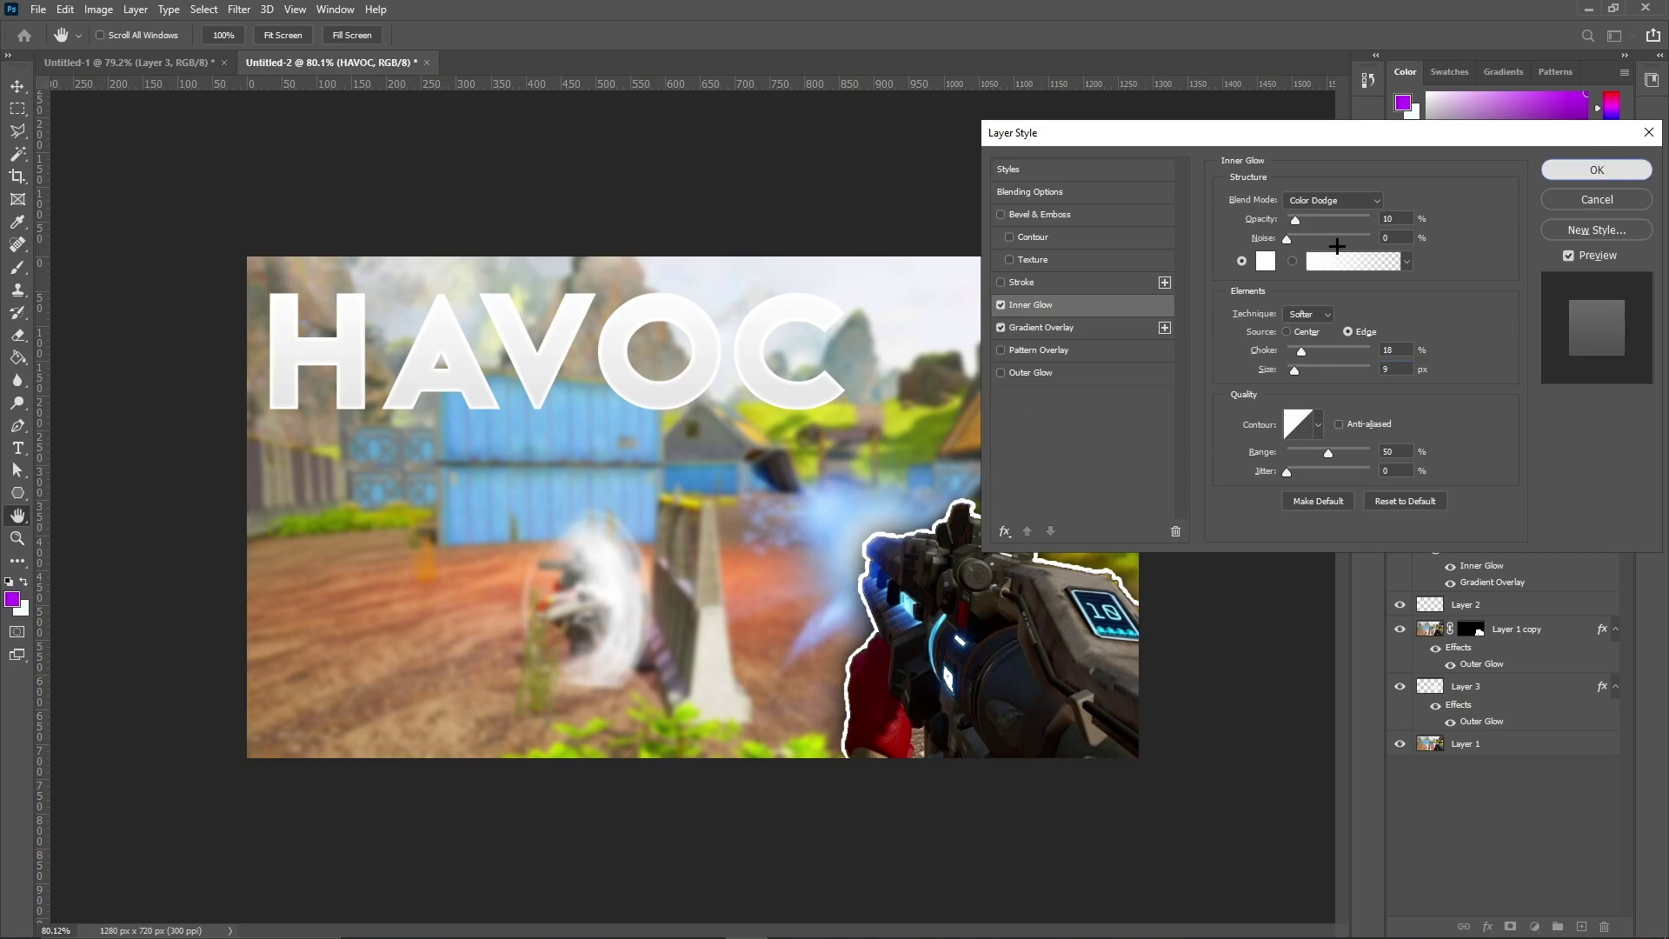
pyautogui.click(1597, 169)
pyautogui.scroll(5, 648, 342)
pyautogui.scroll(2, 540, 263)
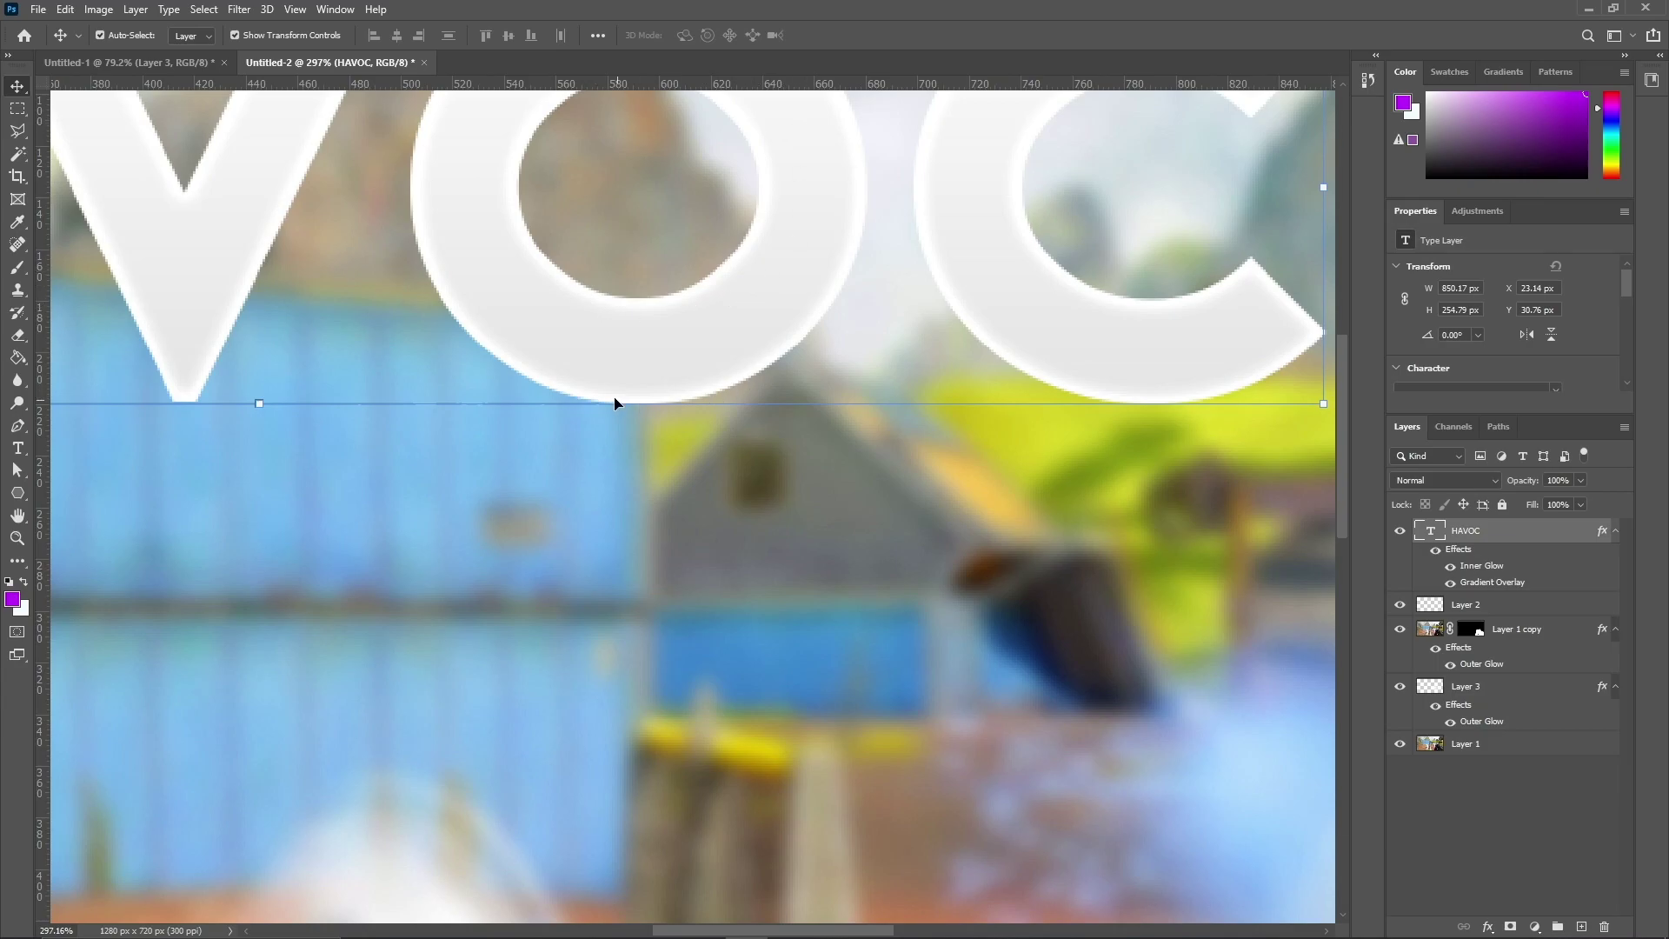
pyautogui.scroll(-6, 619, 384)
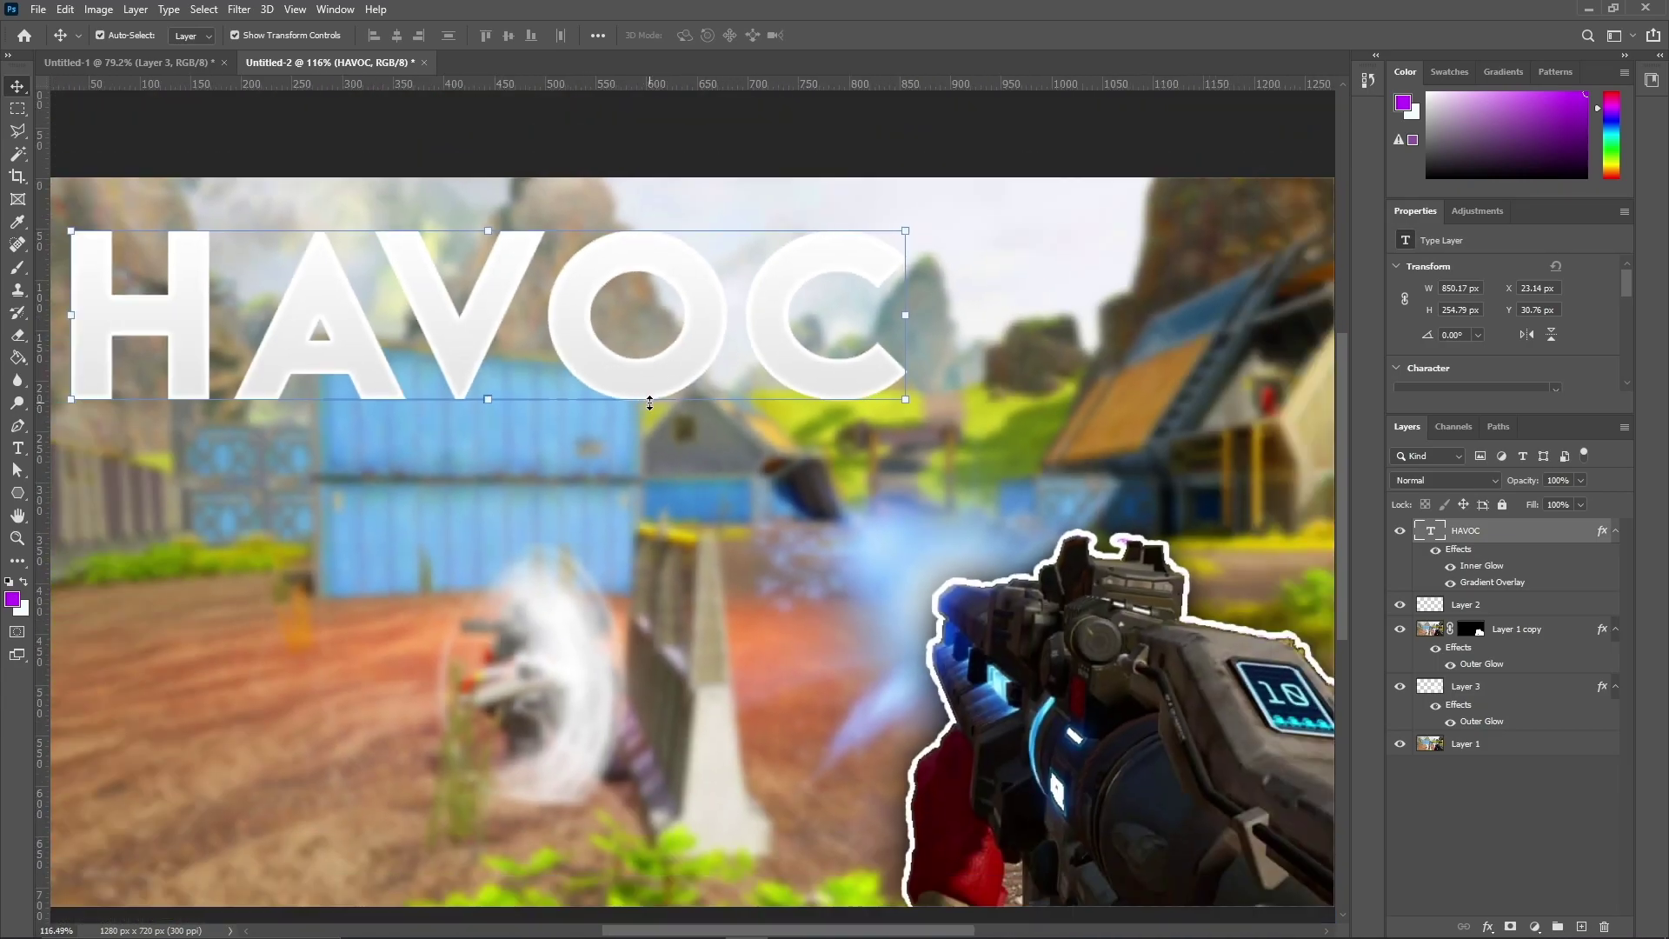
pyautogui.scroll(-2, 663, 408)
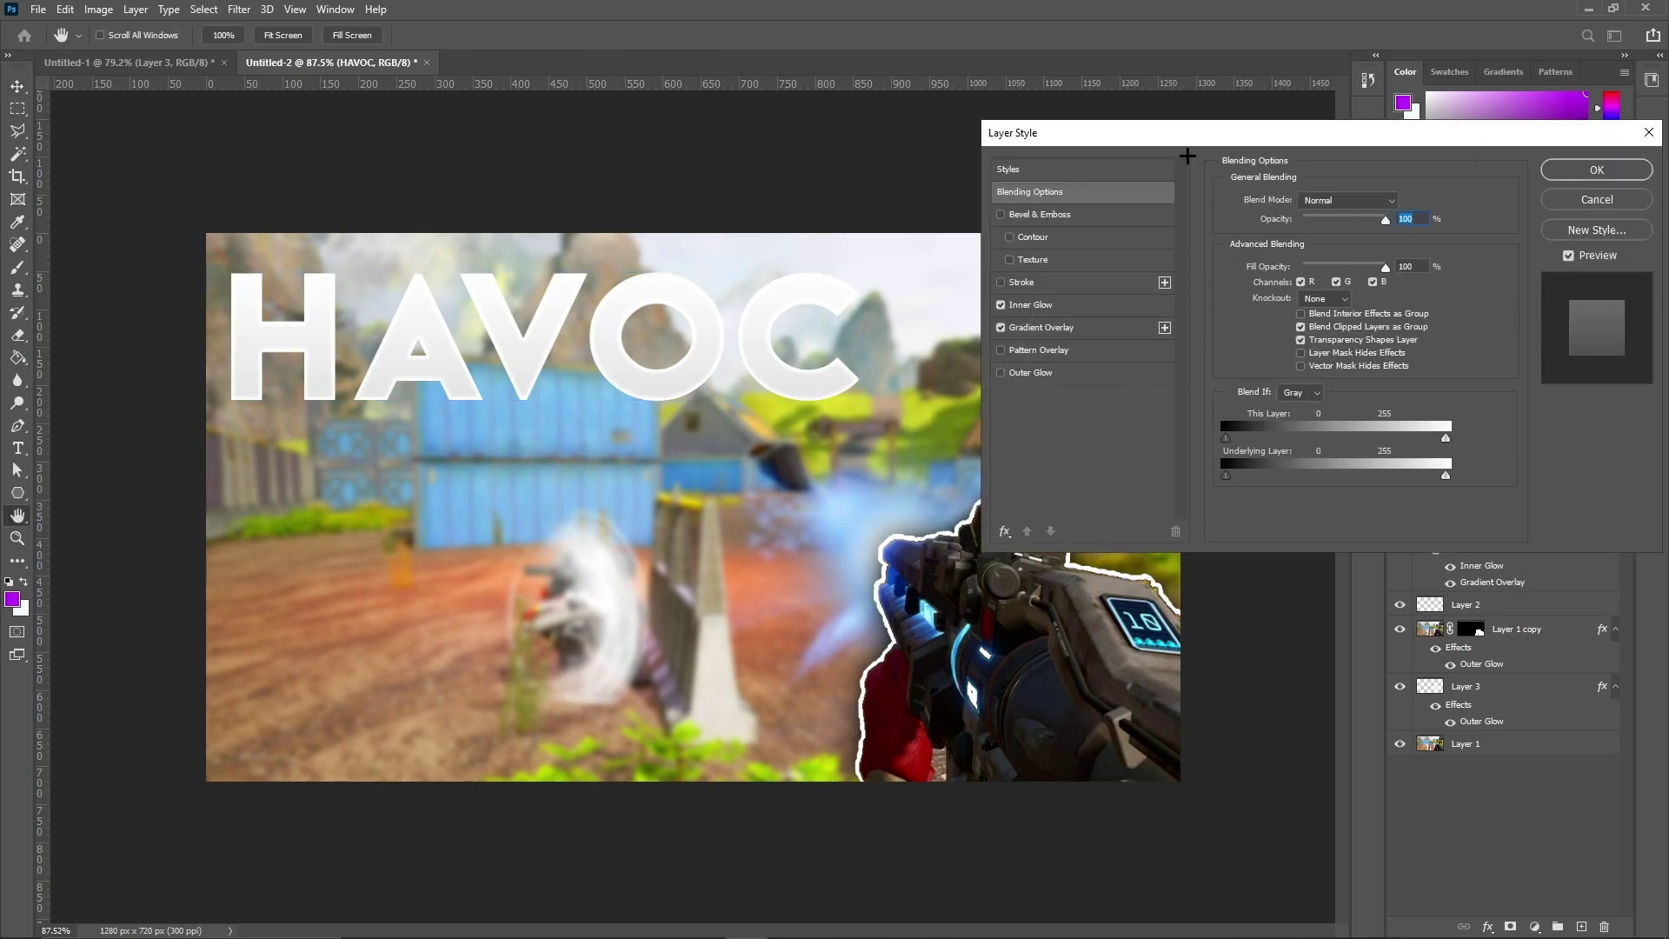
# Add a 6 px outside stroke in color 232323 to the HAVOC text.
pyautogui.click(1019, 283)
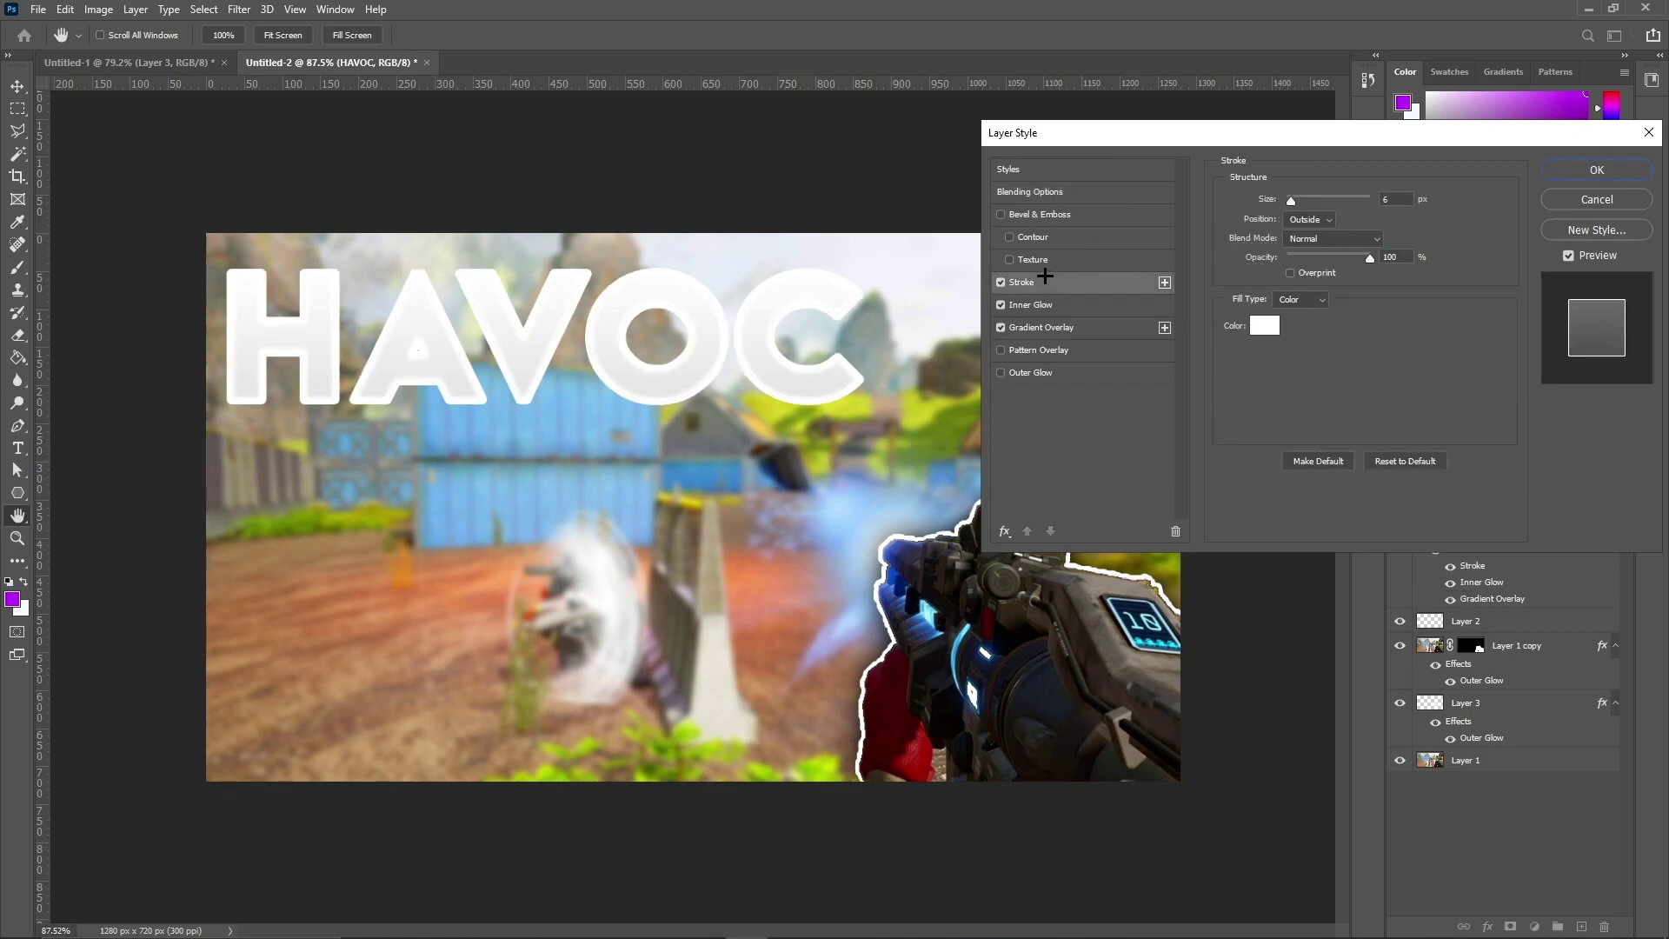
pyautogui.click(1263, 327)
pyautogui.write('232323')
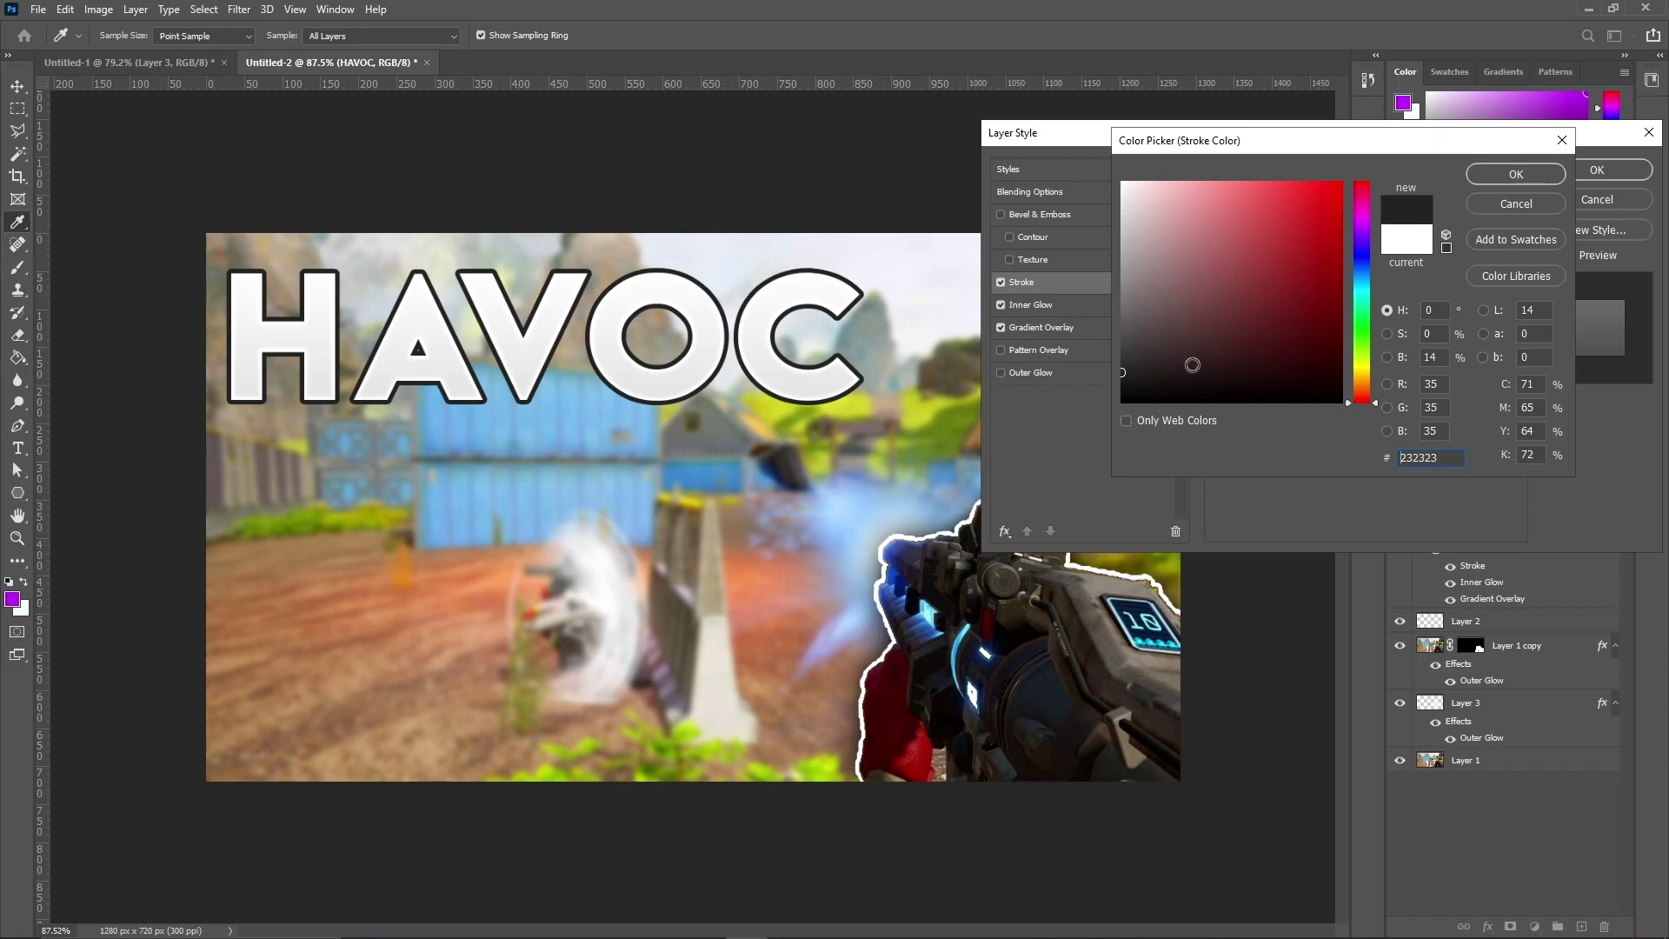
pyautogui.click(1503, 180)
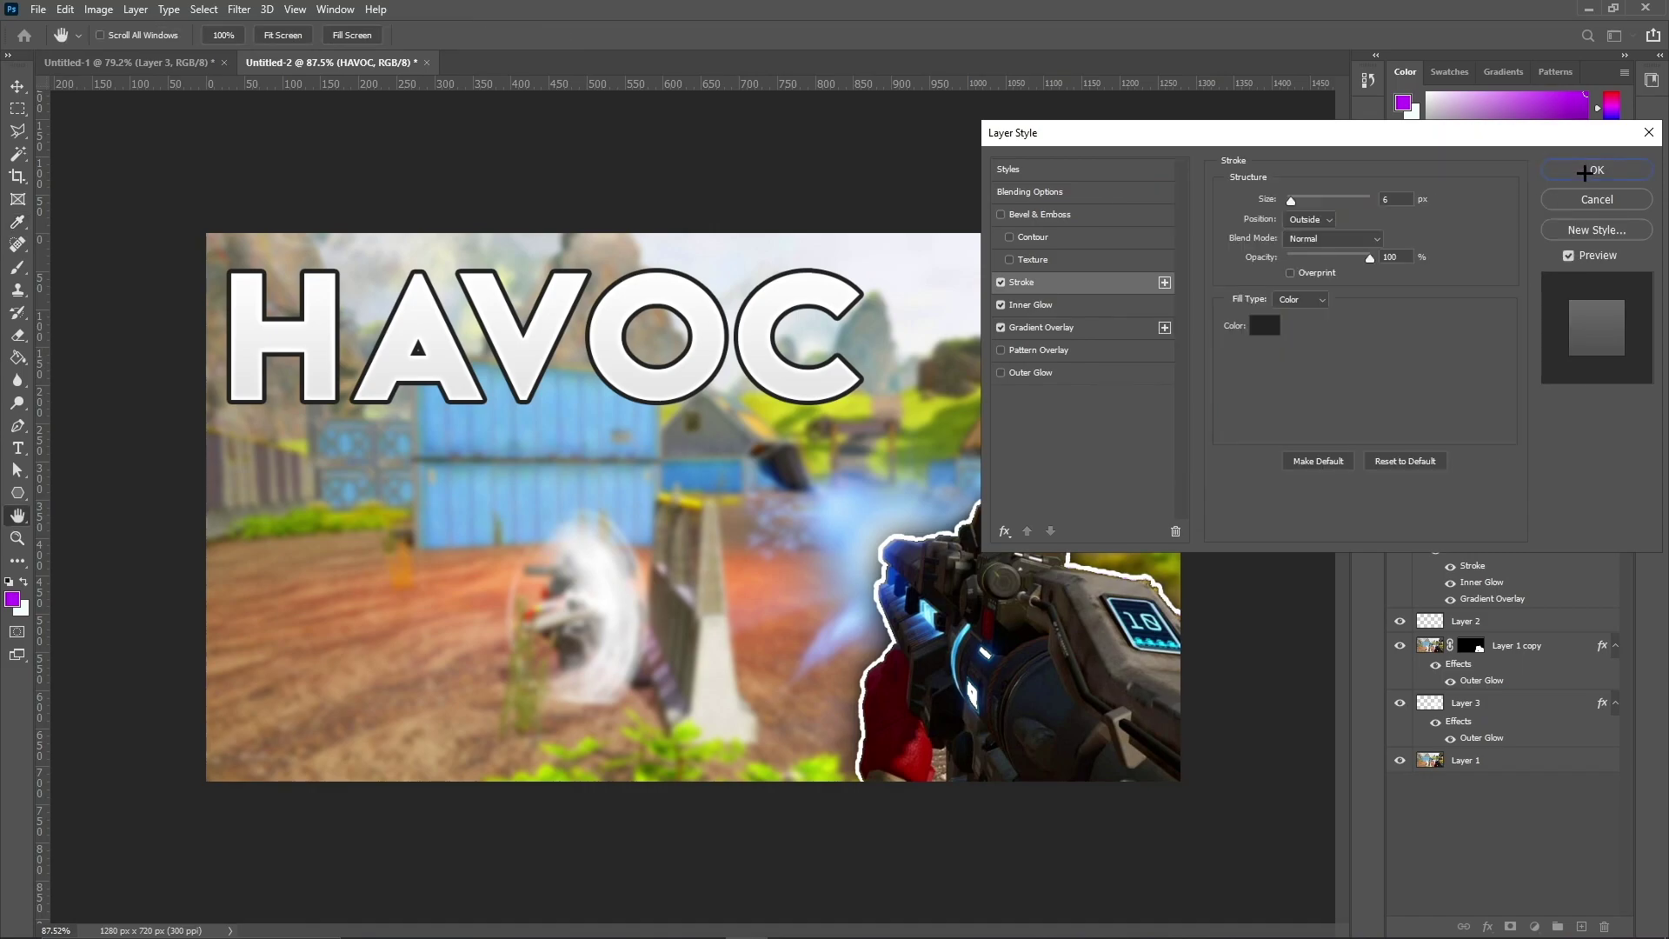
pyautogui.click(1597, 170)
# Rasterize the HAVOC layer's style and duplicate the layer.
pyautogui.rightClick(1530, 534)
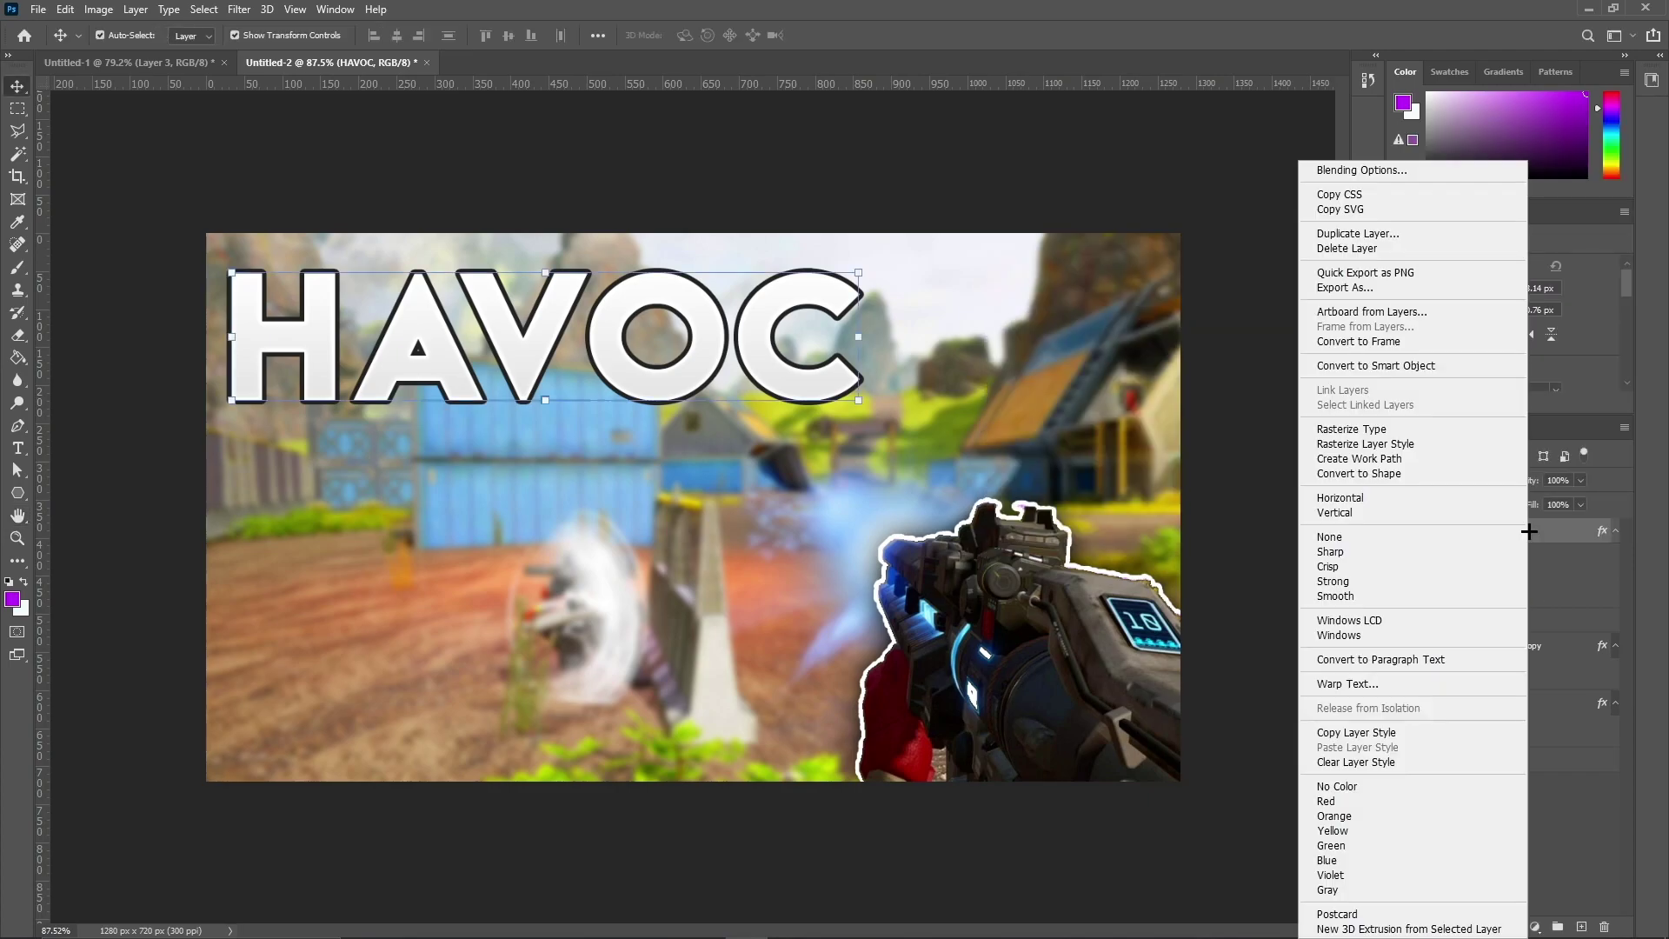
pyautogui.click(1435, 444)
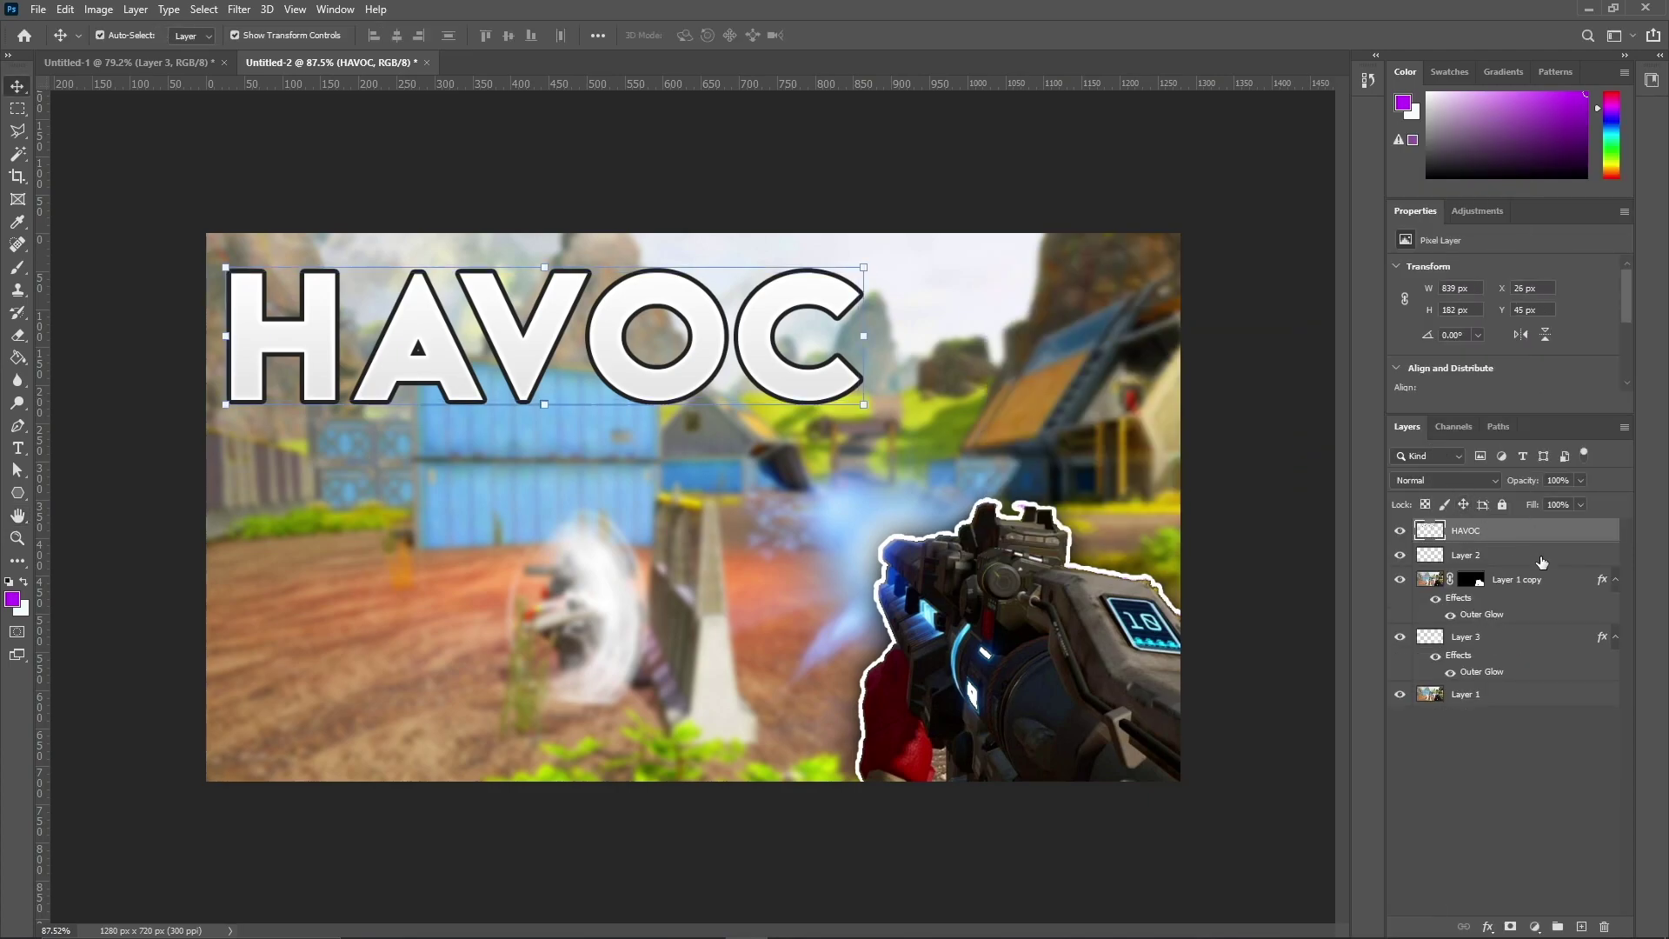
pyautogui.hotkey('ctrl', 'j')
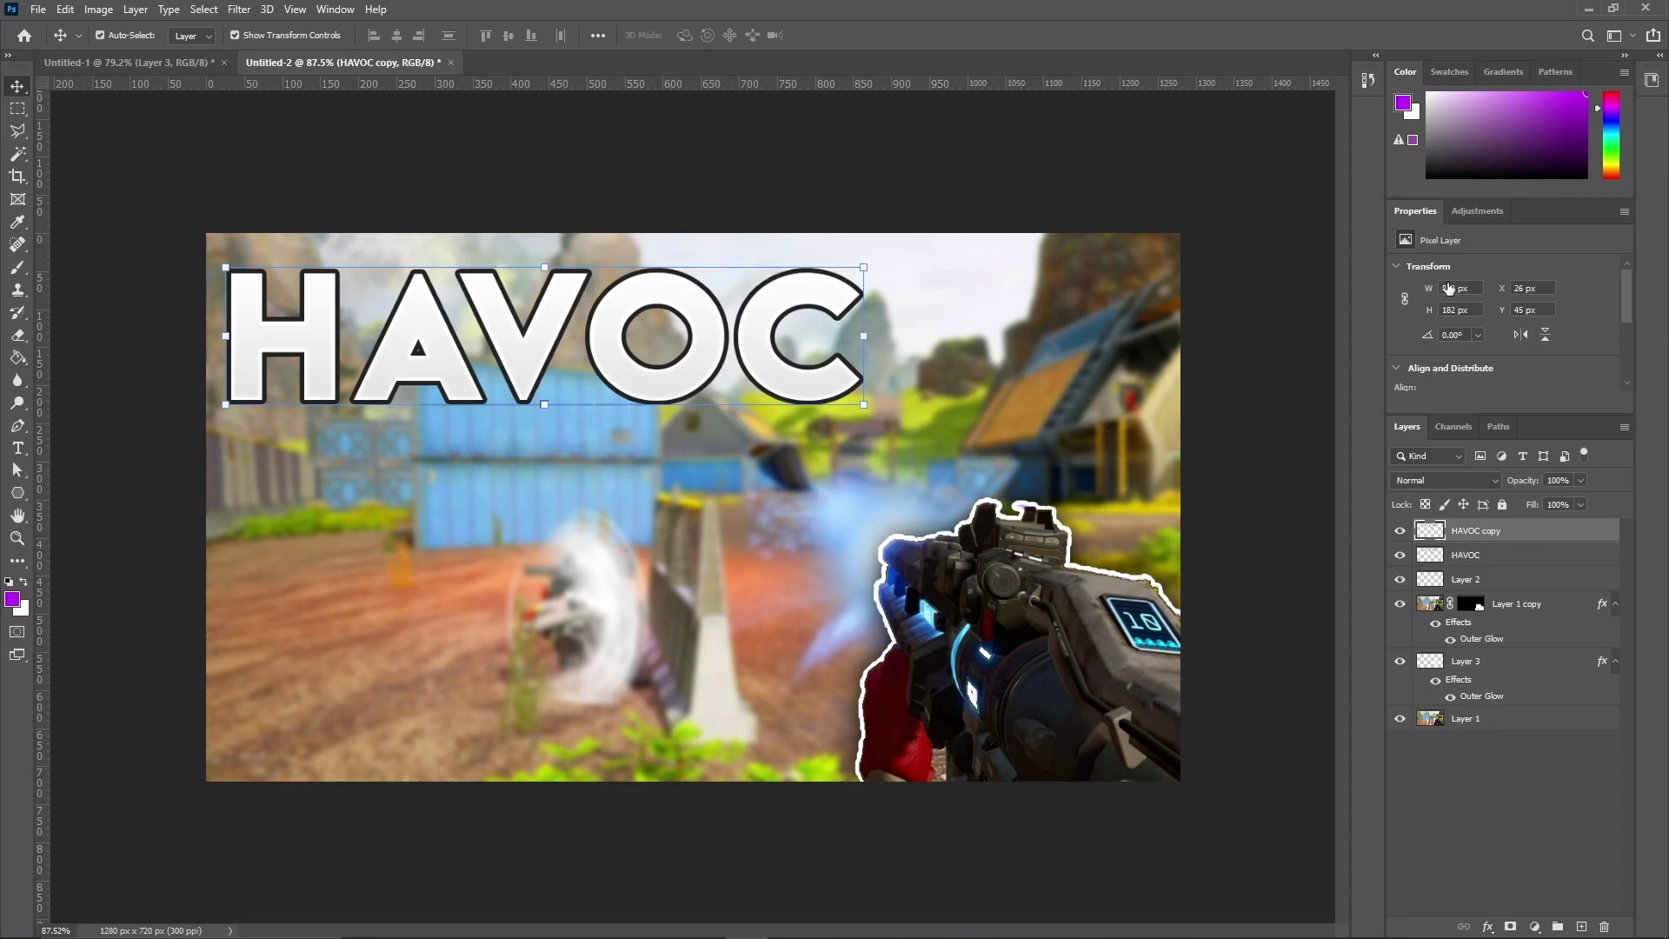
pyautogui.doubleClick(1547, 530)
pyautogui.click(1638, 132)
# Turn the duplicated HAVOC layer solid black by lowering its lightness fully with Hue/Saturation.
pyautogui.hotkey('ctrl', 'u')
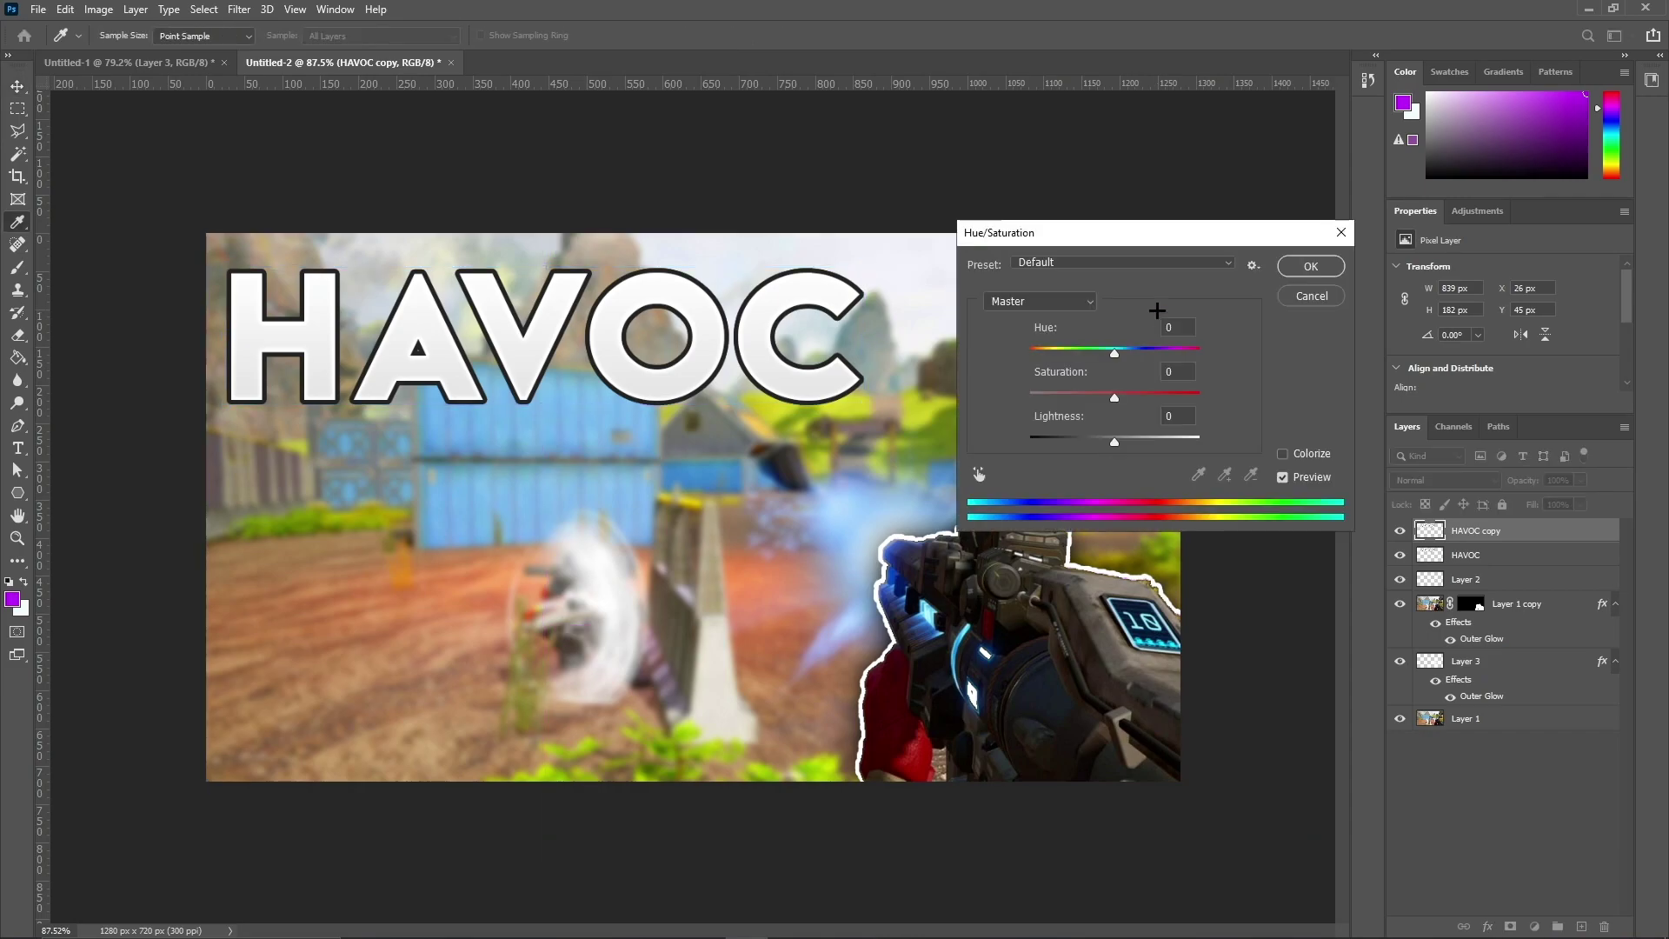
pyautogui.moveTo(1115, 440); pyautogui.dragTo(1031, 440)
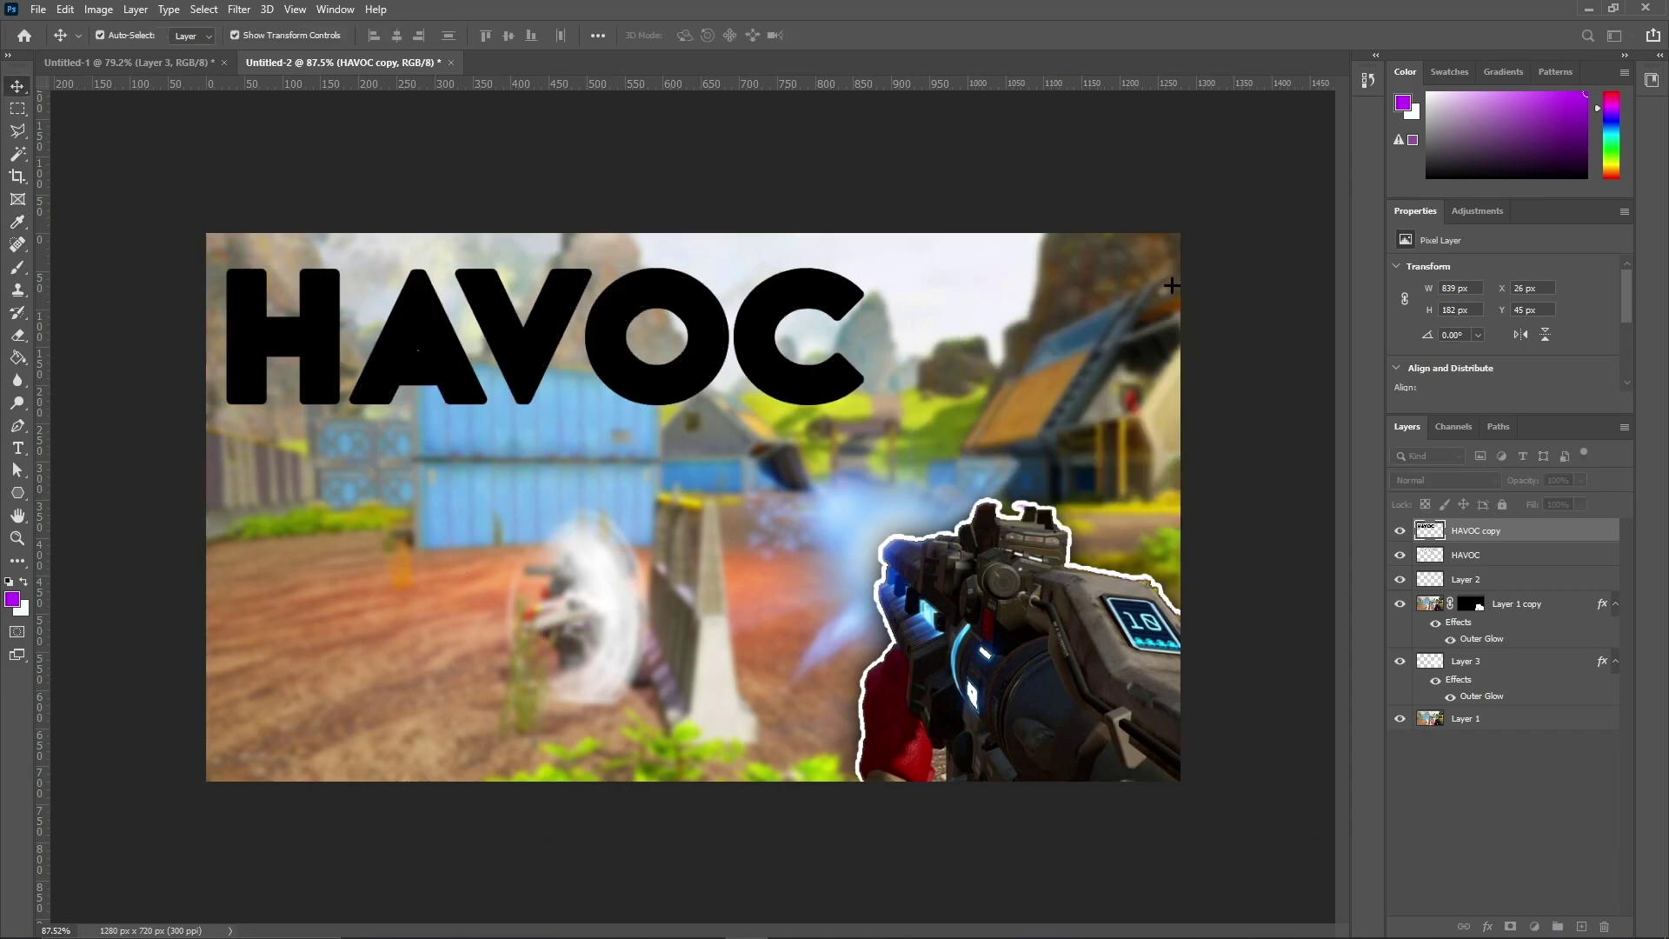
pyautogui.click(1311, 266)
# Nudge the black HAVOC copy down 7 px, move it beneath the HAVOC layer and deselect all layers.
pyautogui.press('Down')
pyautogui.press('Down')
pyautogui.press('Down')
pyautogui.press('Down')
pyautogui.press('Down')
pyautogui.press('Down')
pyautogui.press('Down')
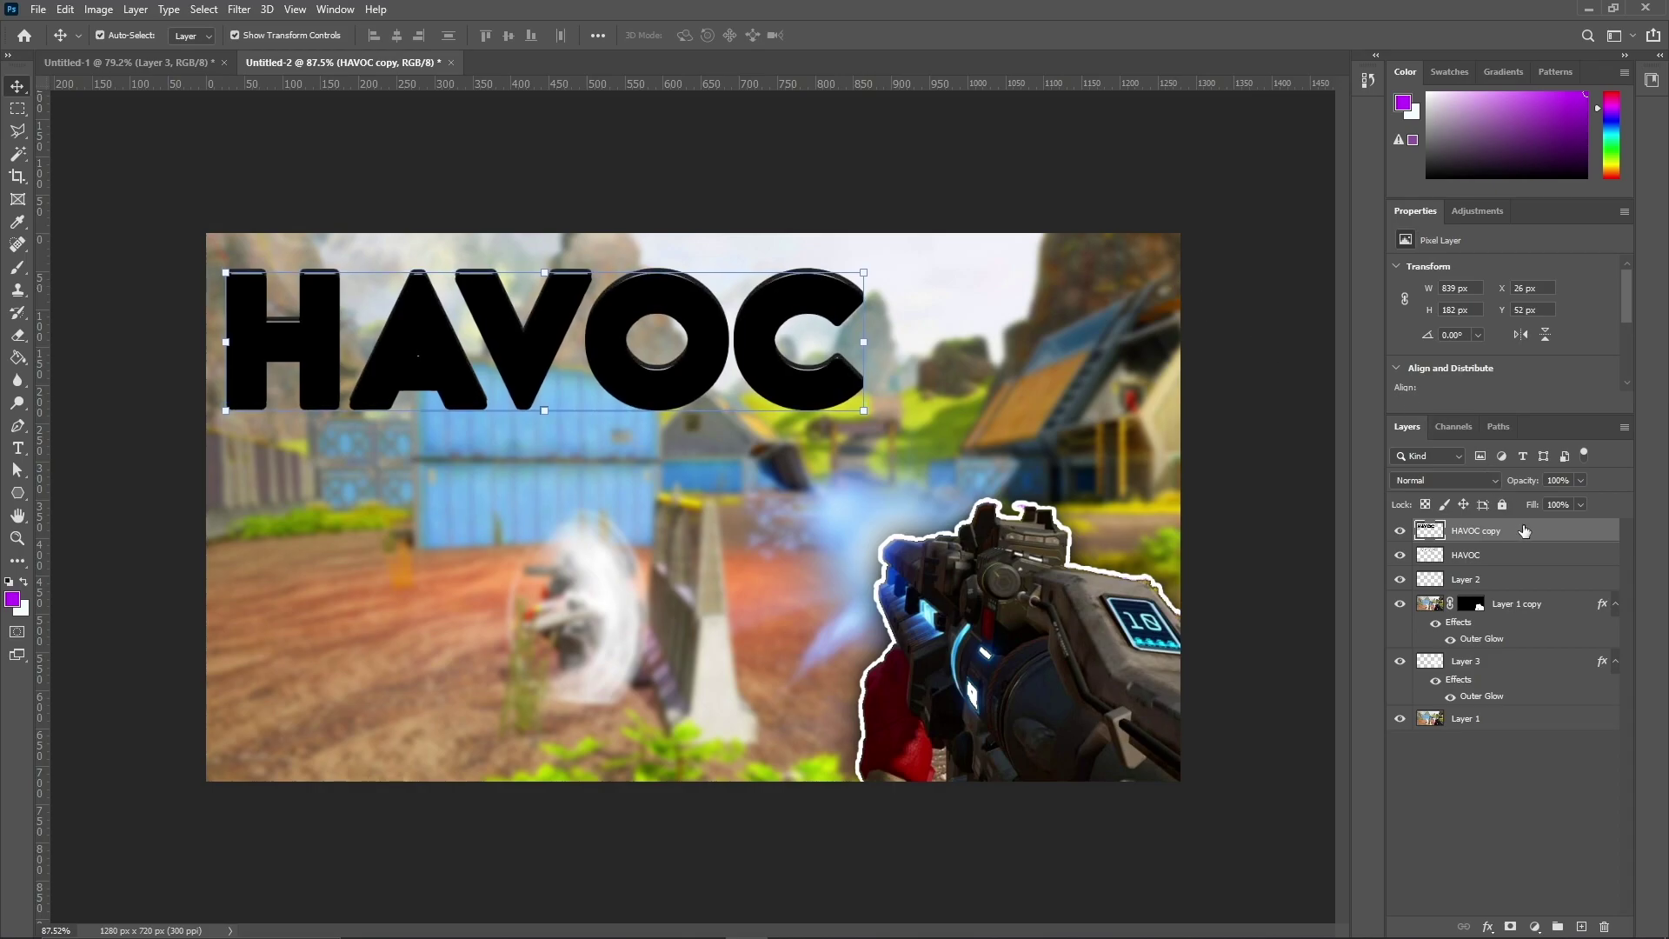
pyautogui.moveTo(1524, 531); pyautogui.dragTo(1527, 571)
pyautogui.click(882, 383)
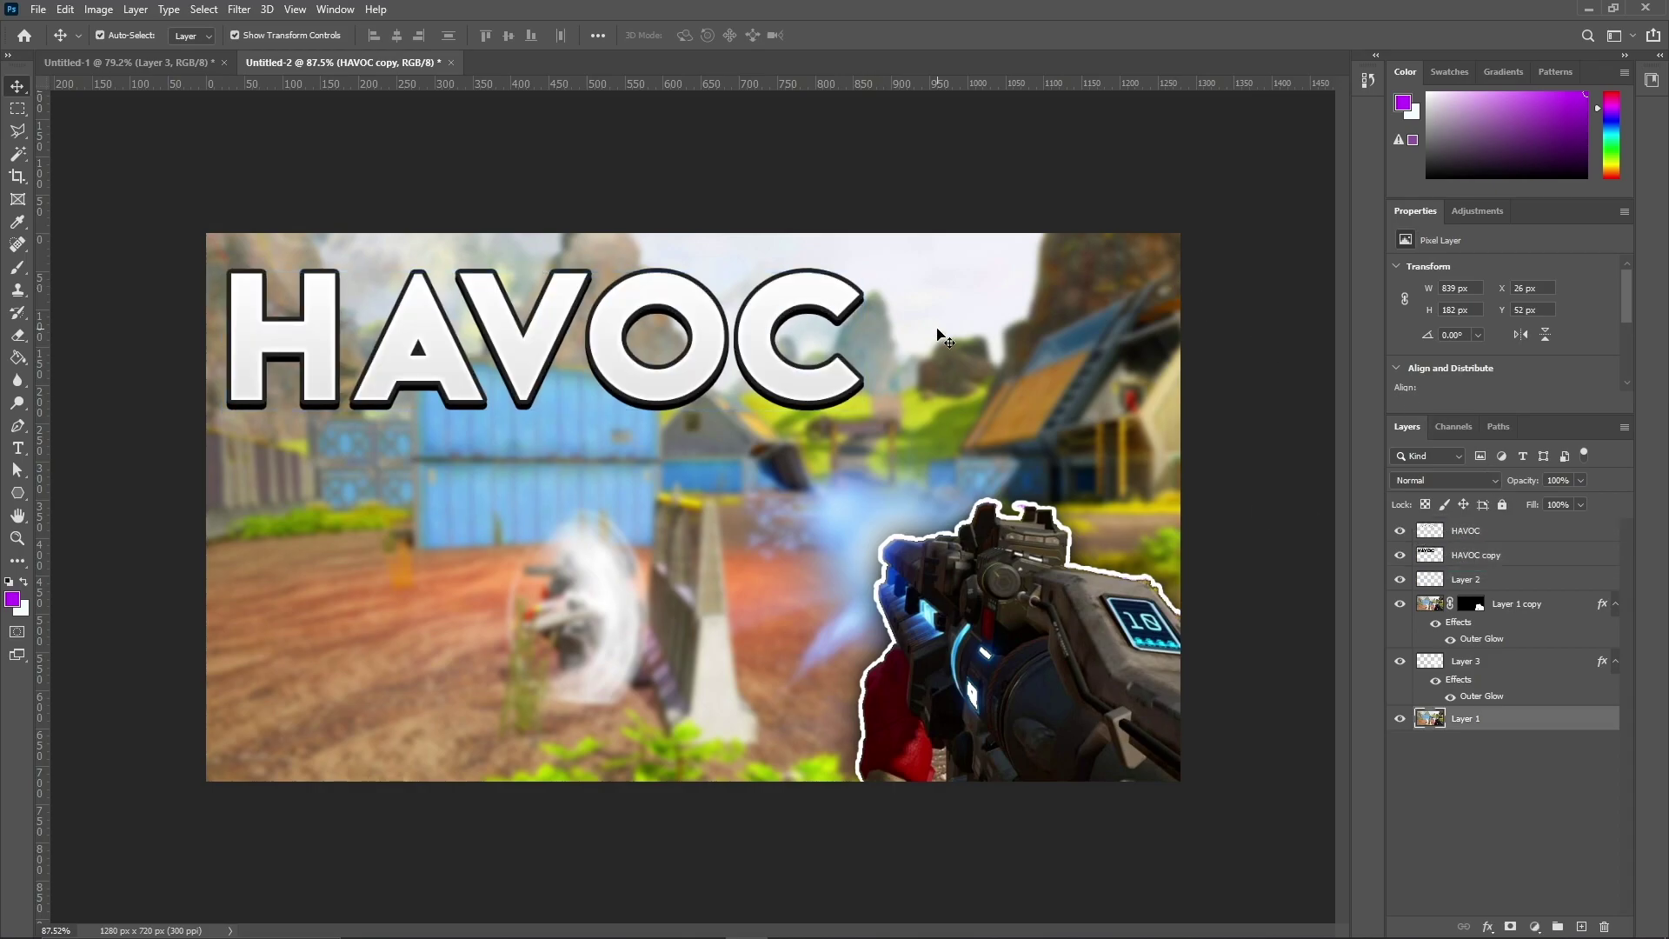
pyautogui.hotkey('ctrl', 'd')
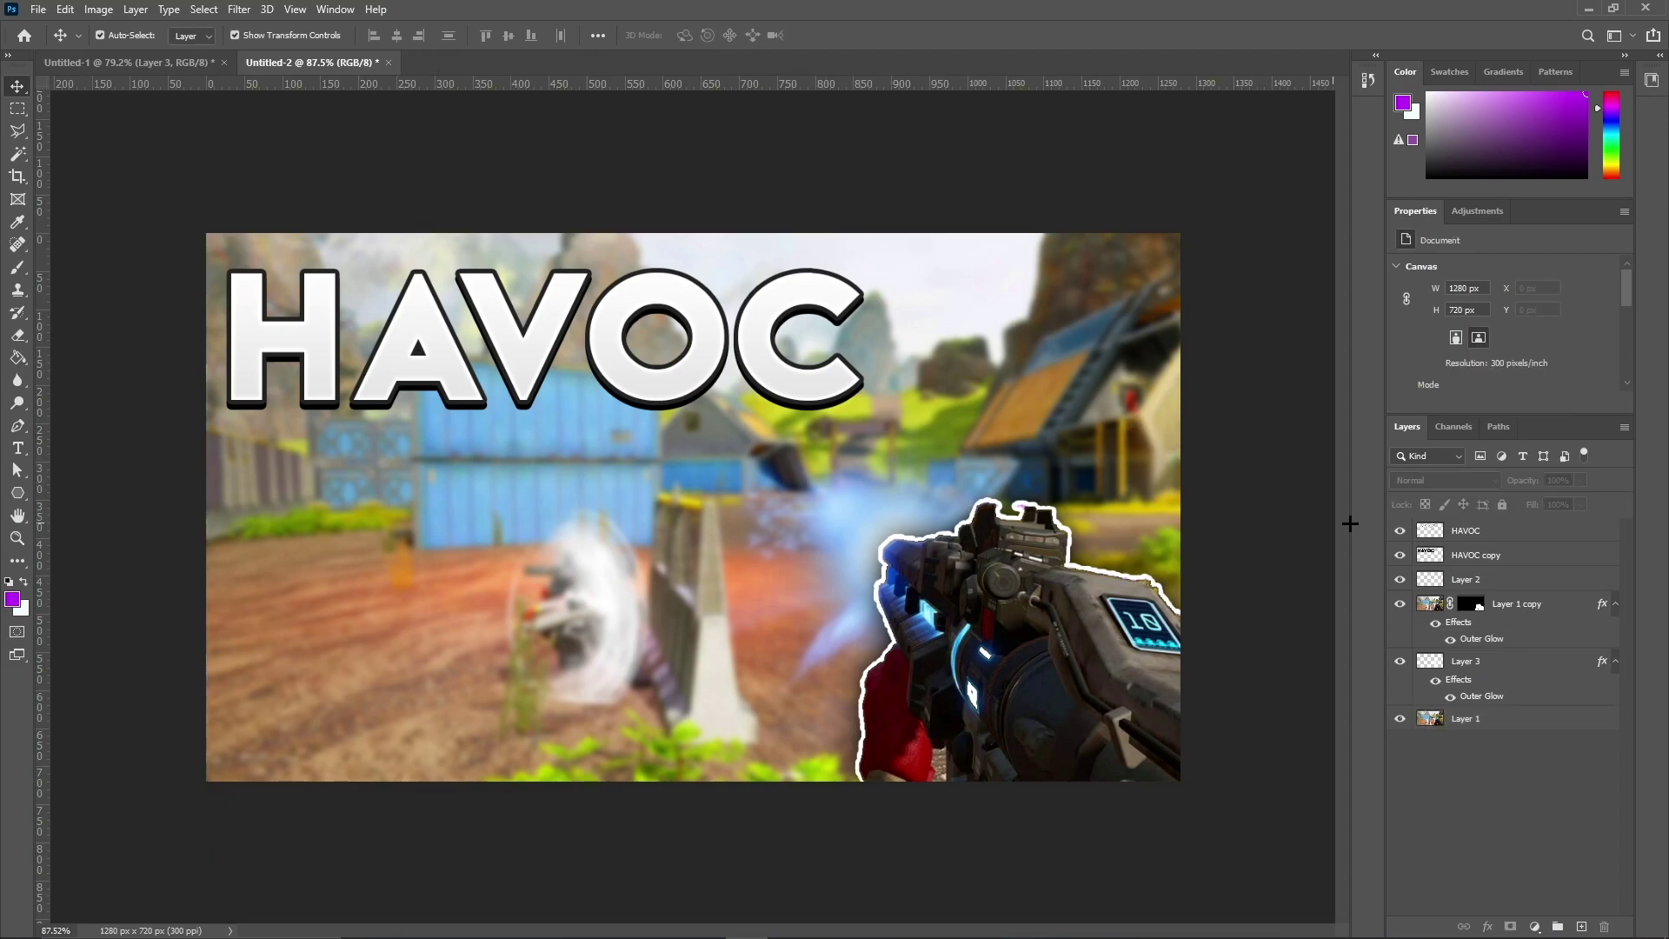
# Merge the HAVOC layer and its black copy into one layer.
pyautogui.click(1483, 557)
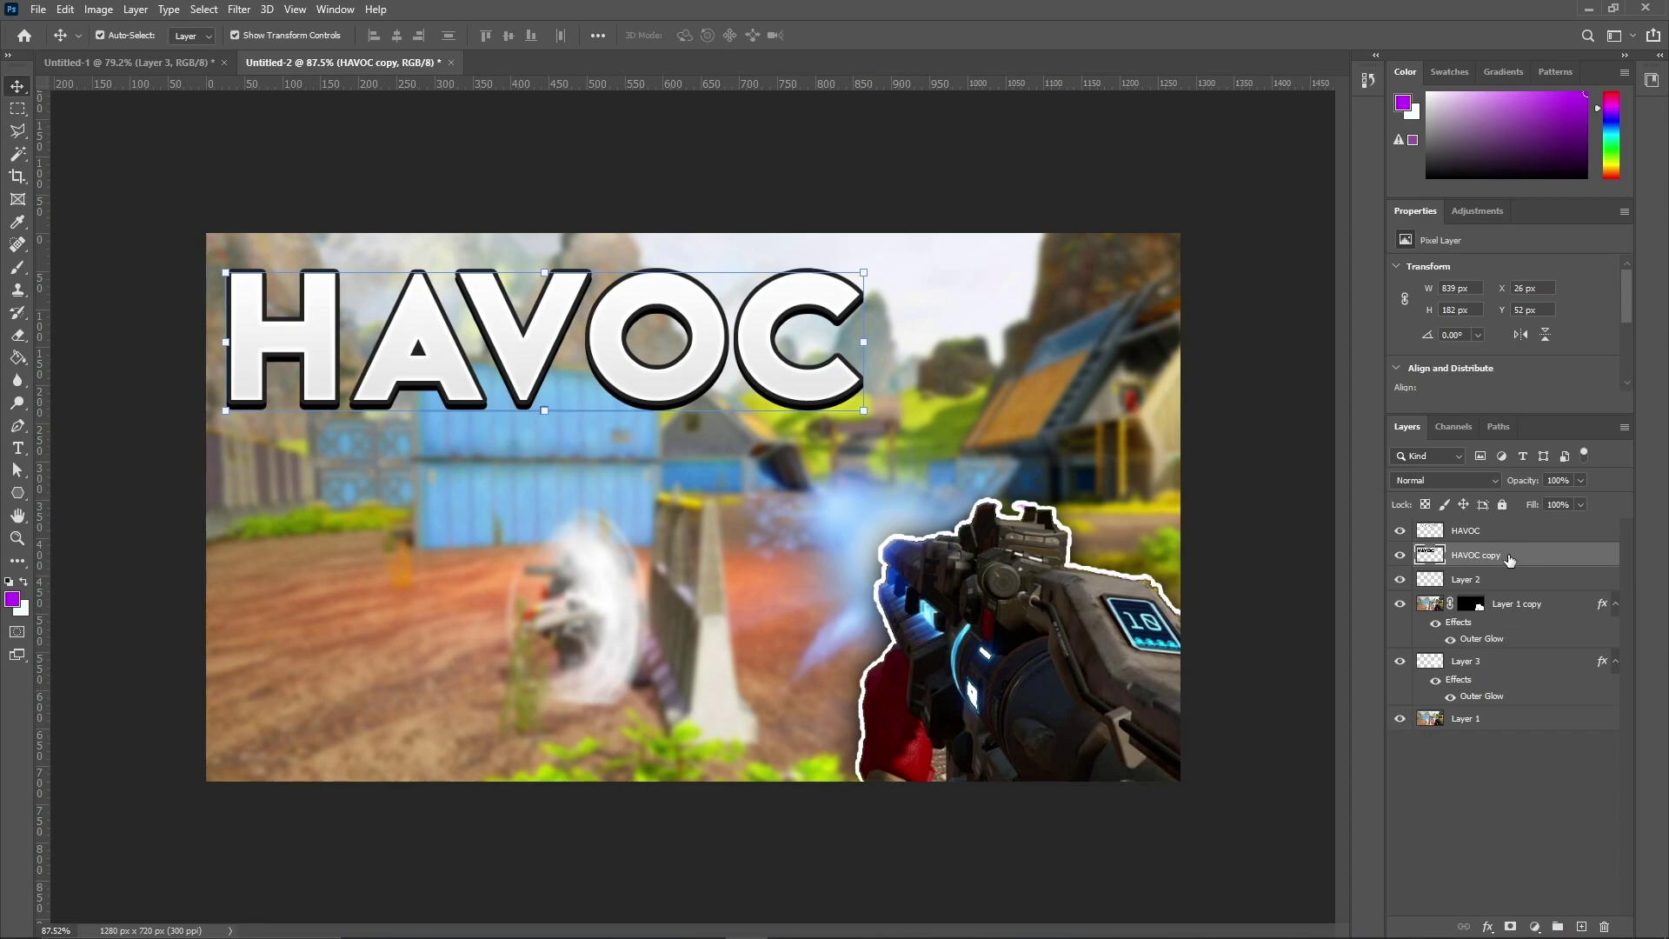
pyautogui.keyDown('shift'); pyautogui.click(1507, 533); pyautogui.keyUp('shift')
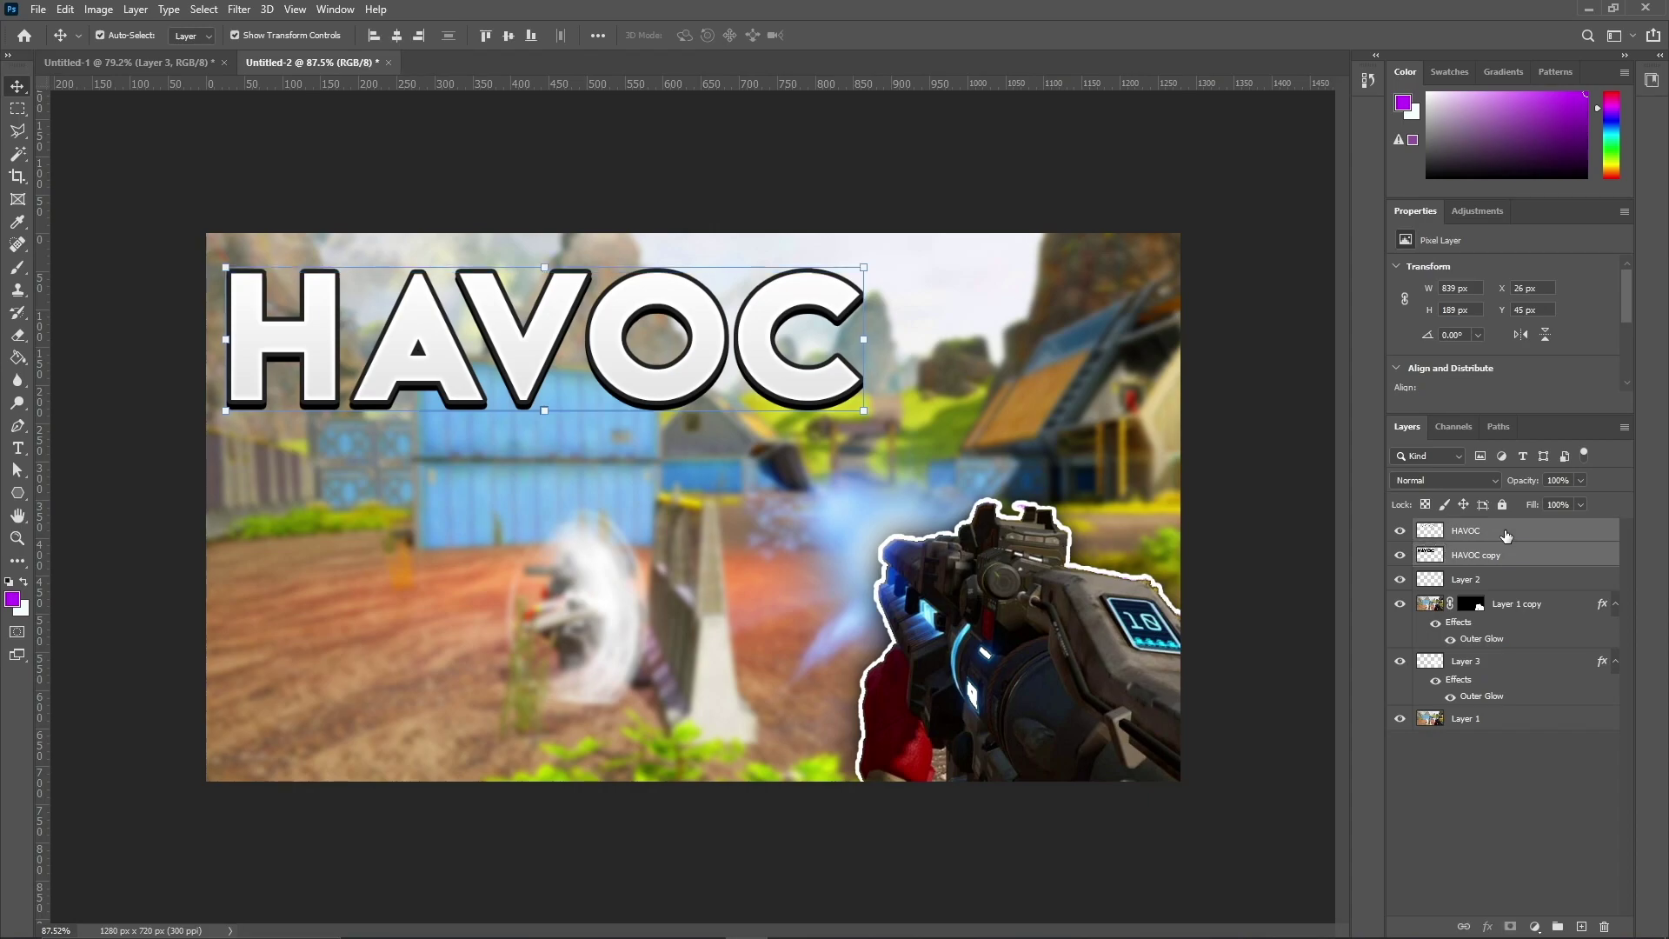
pyautogui.rightClick(1507, 534)
pyautogui.click(1370, 704)
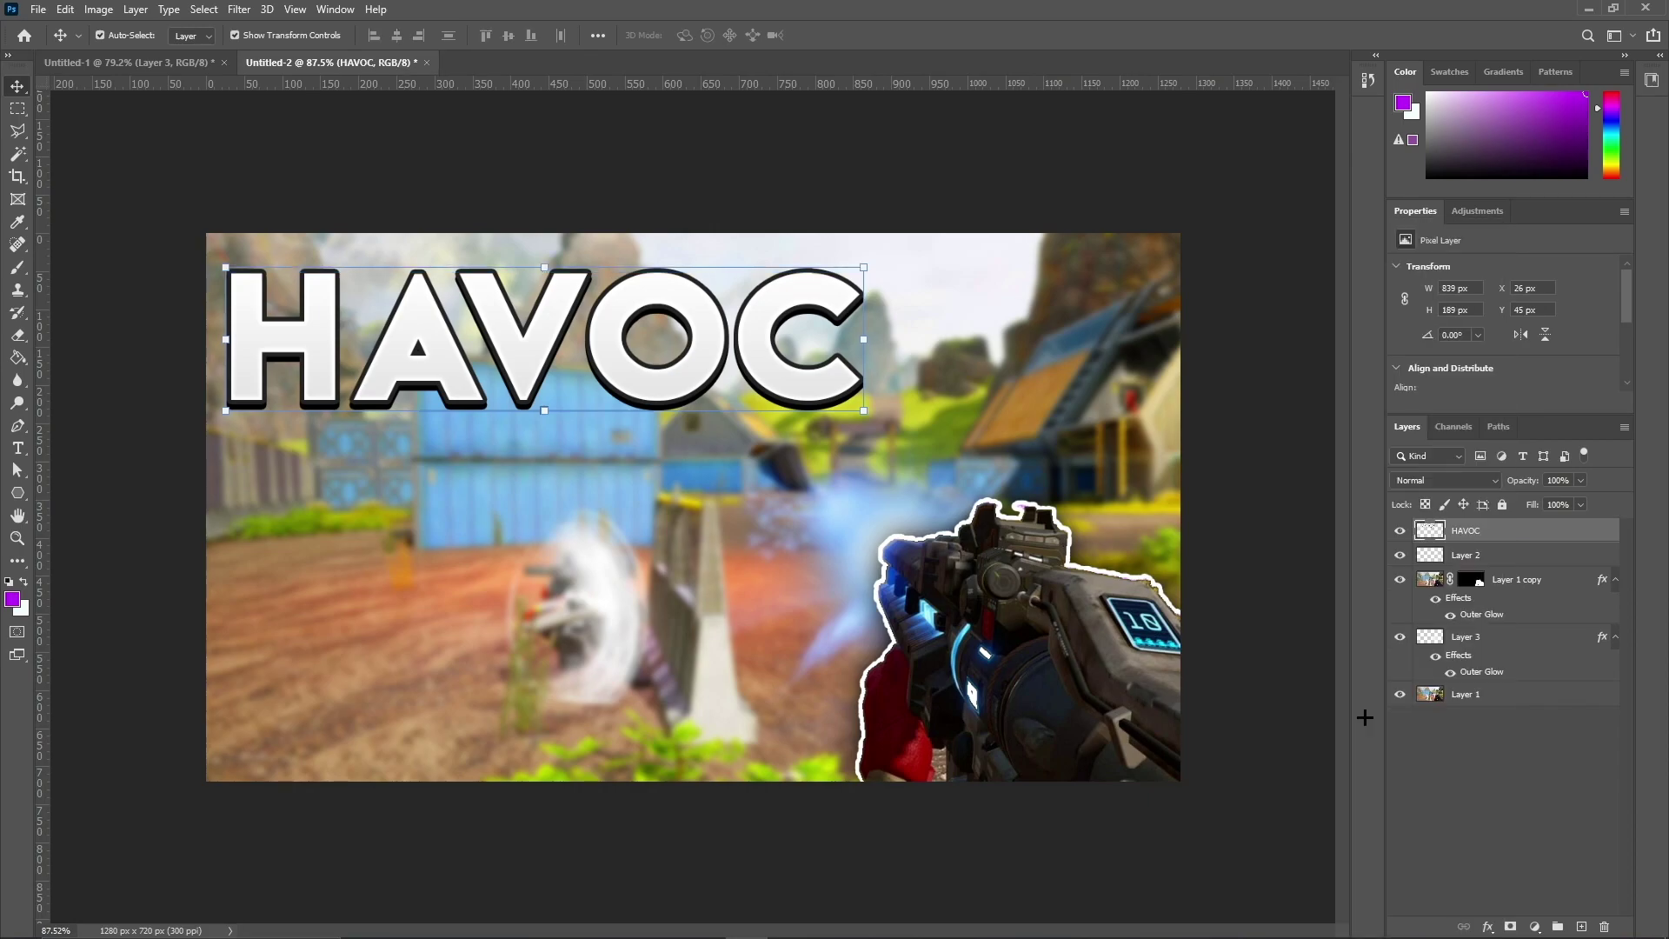
# Add a 6 px white outside stroke to the merged HAVOC layer and rasterize its layer style.
pyautogui.doubleClick(1550, 534)
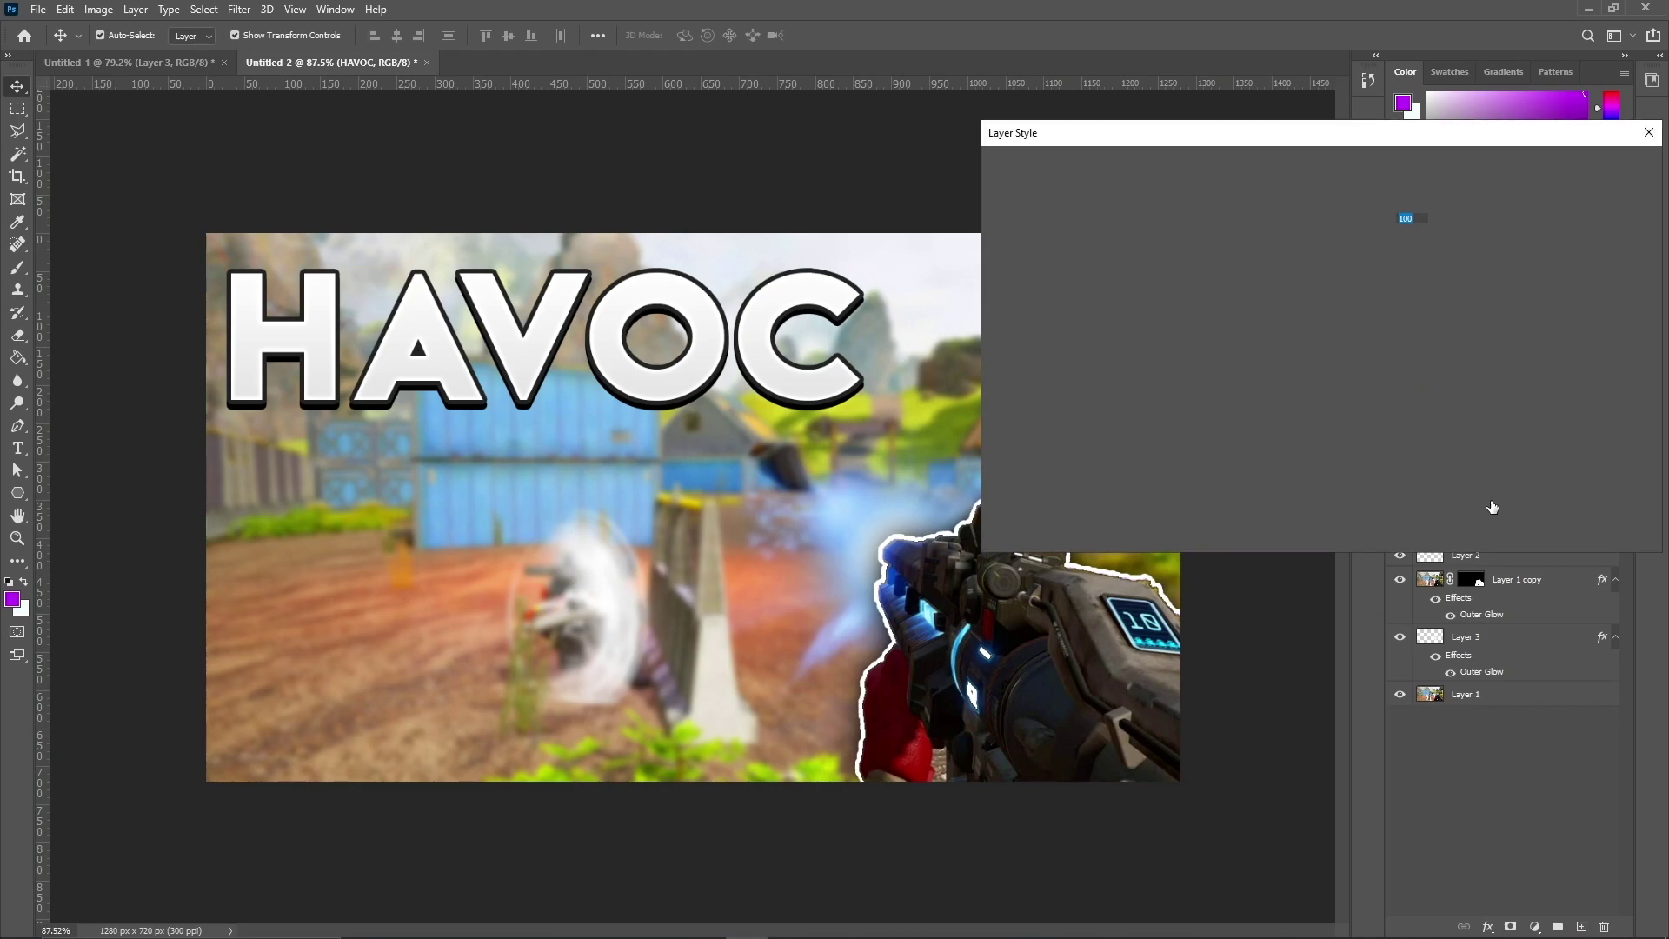
pyautogui.click(1078, 282)
pyautogui.click(1265, 325)
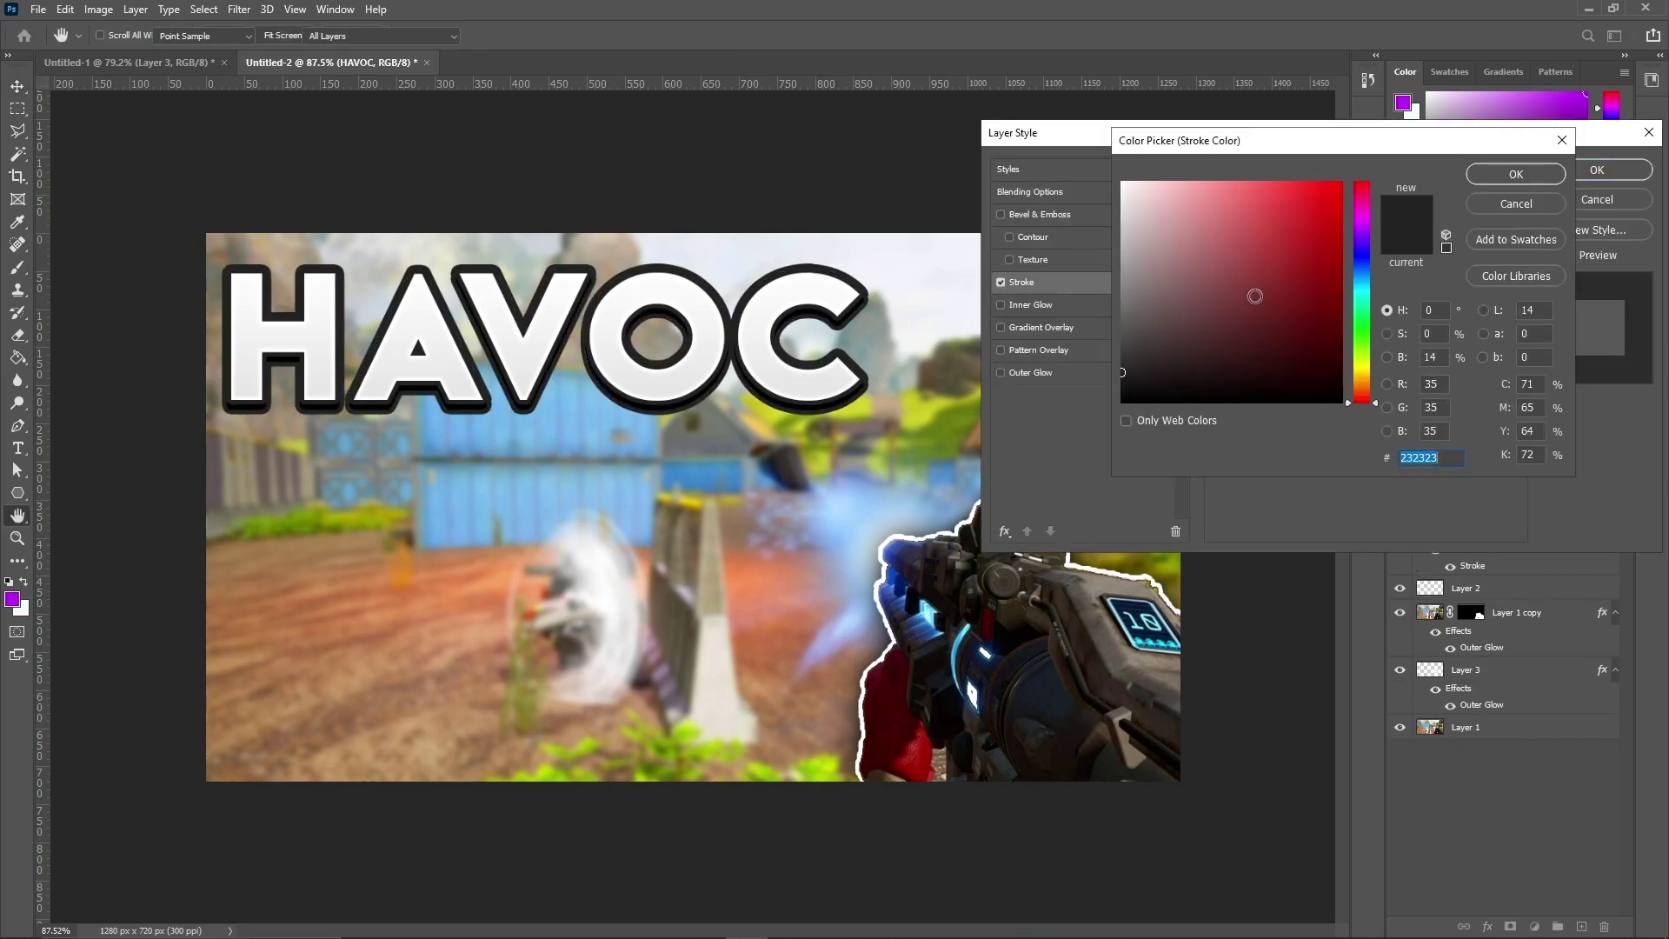
pyautogui.click(1123, 184)
pyautogui.click(1513, 176)
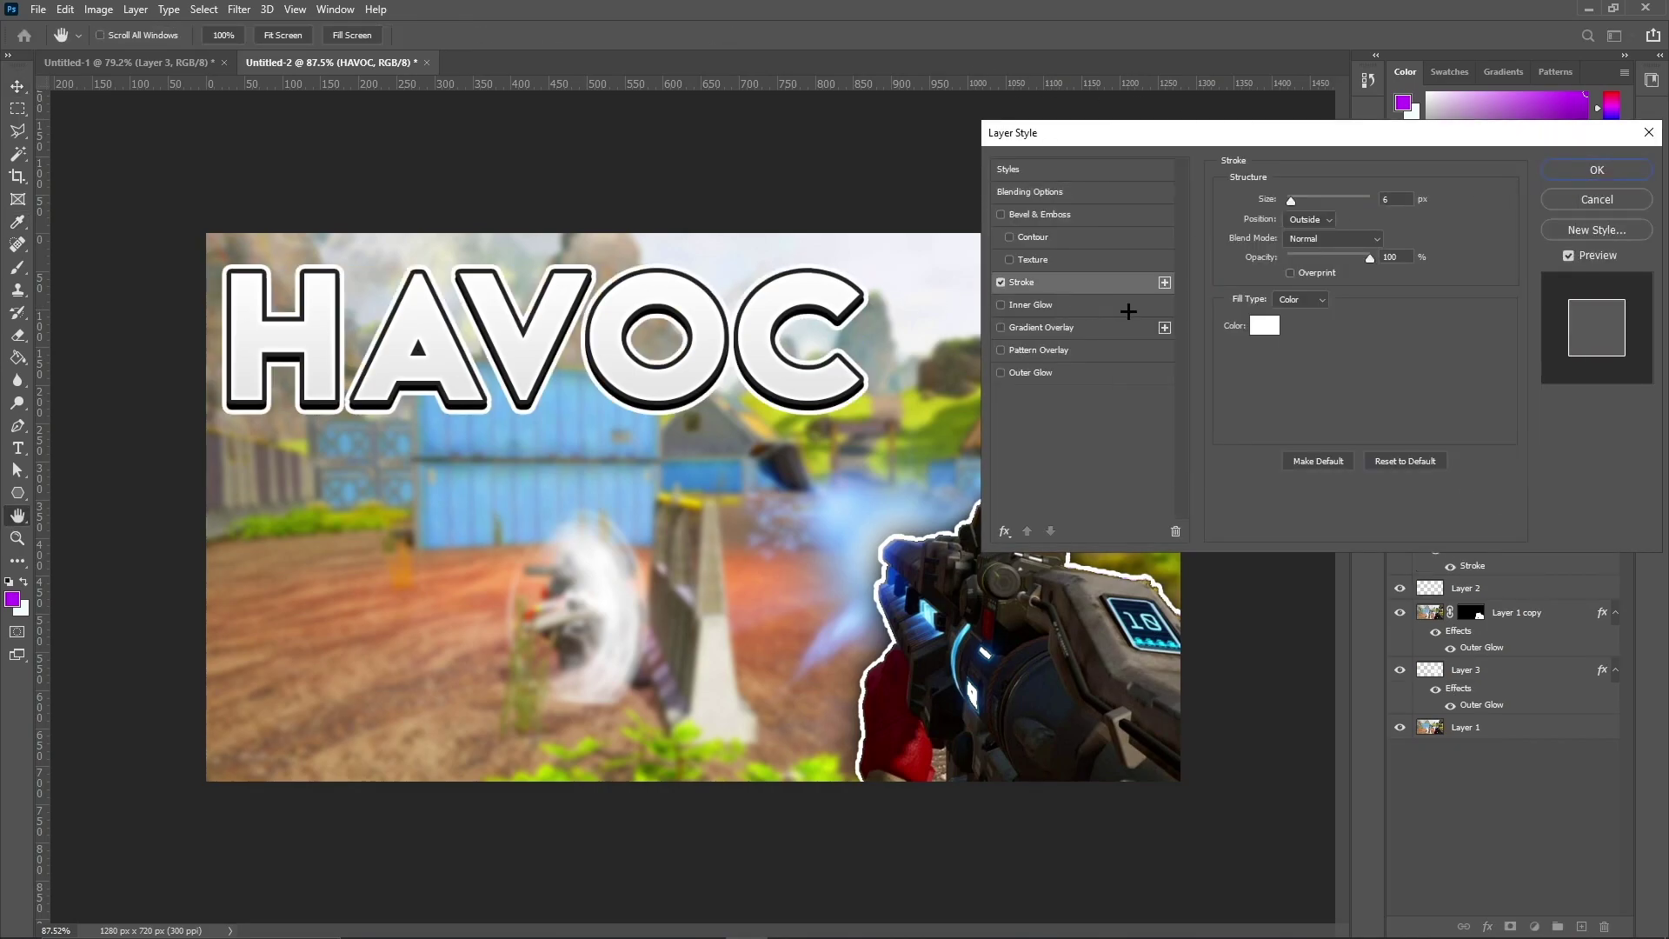
pyautogui.click(1596, 171)
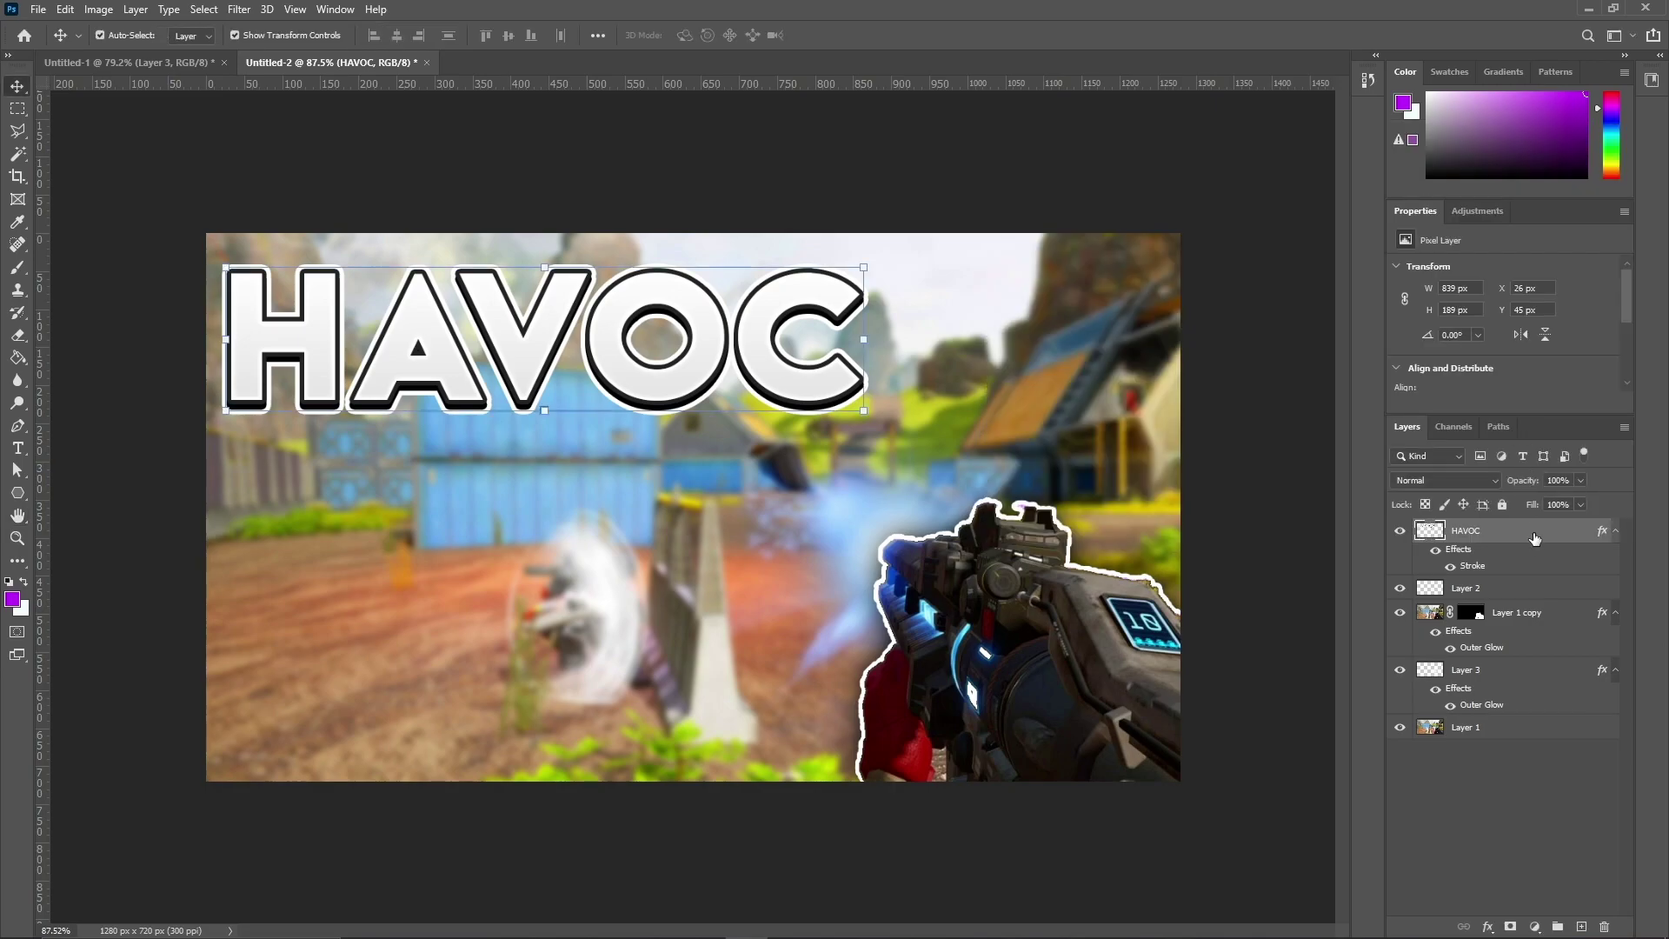
pyautogui.rightClick(1534, 534)
pyautogui.click(1436, 484)
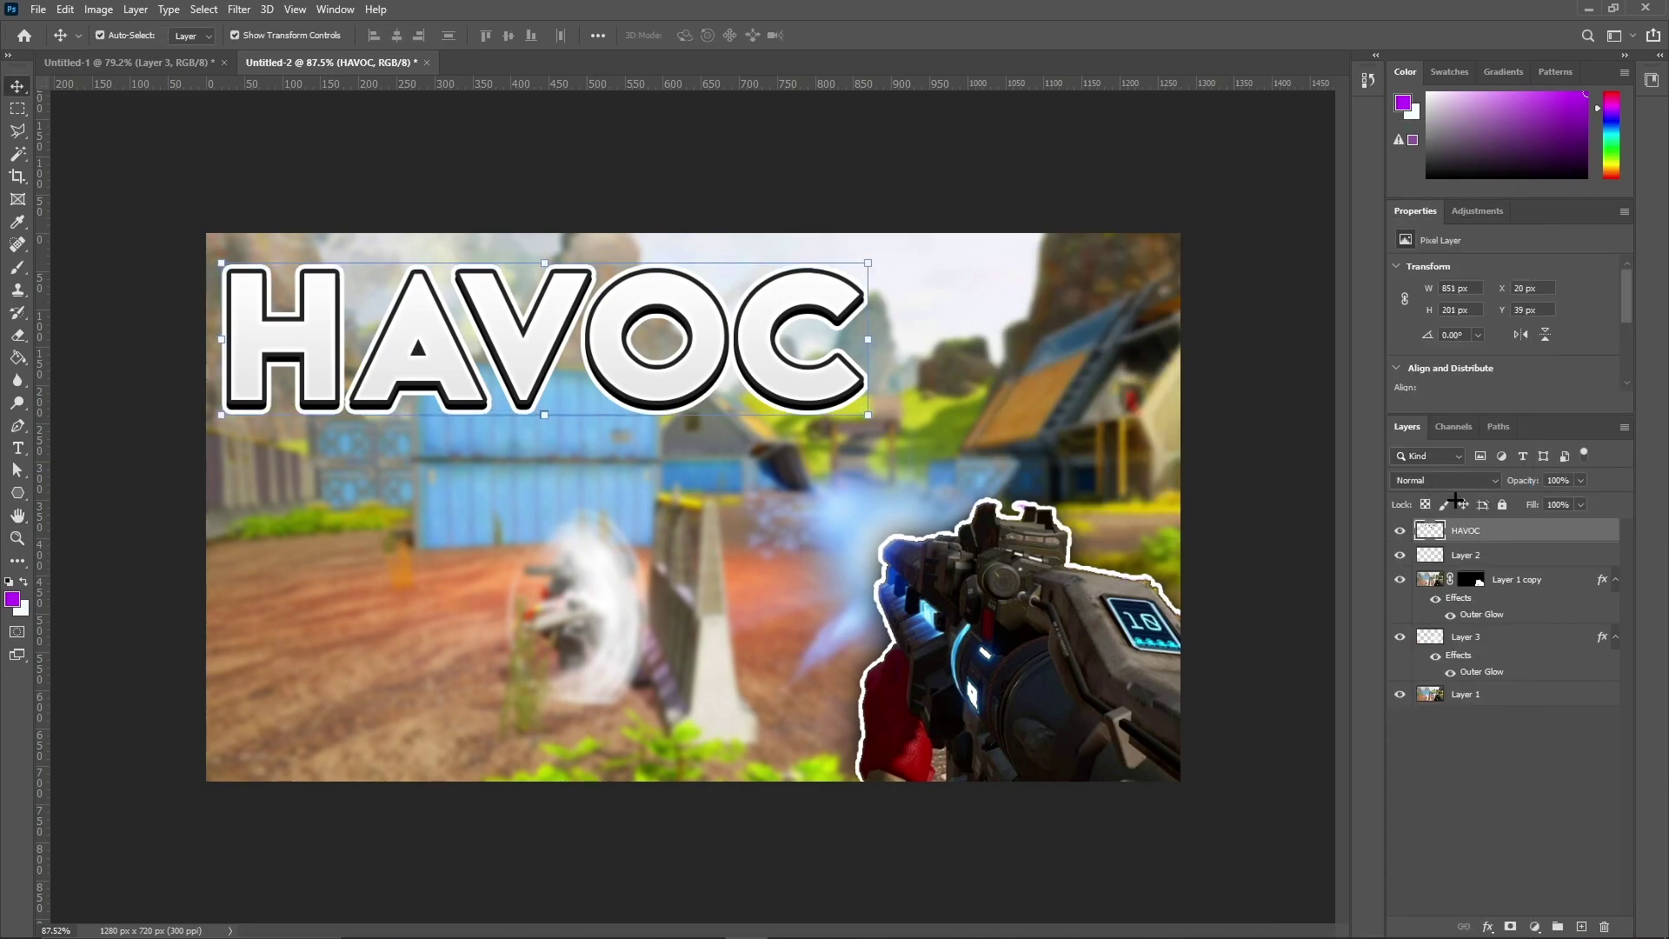
# Duplicate the outlined HAVOC layer and turn the copy solid white with Hue/Saturation lightness +100.
pyautogui.hotkey('ctrl', 'j')
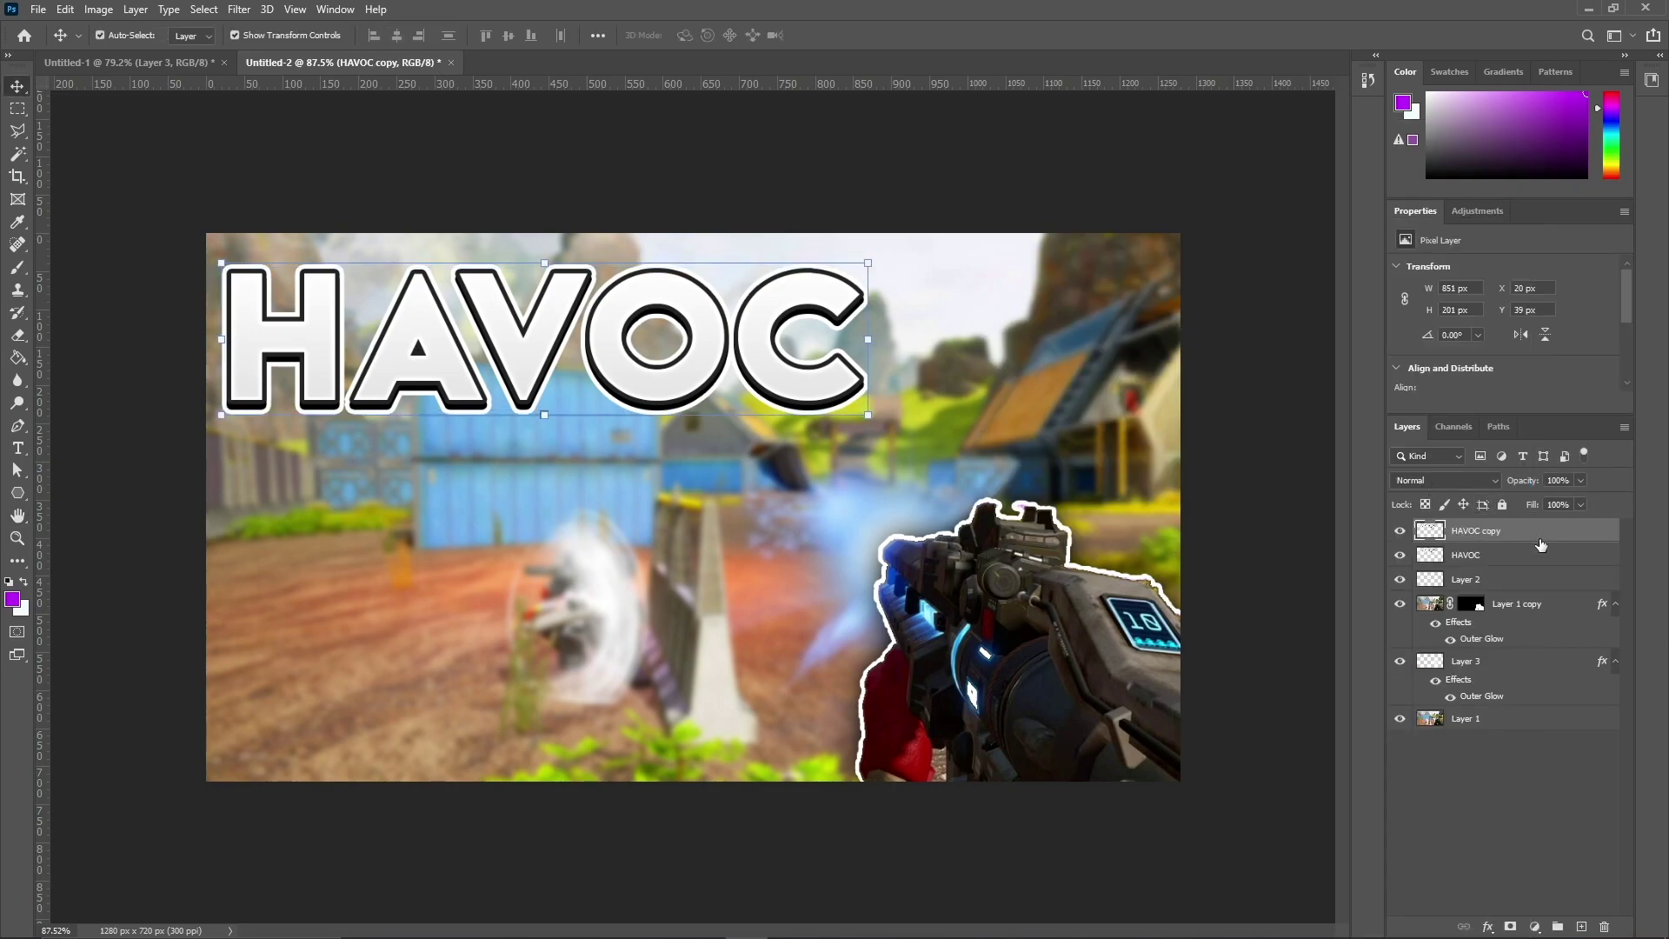
pyautogui.hotkey('ctrl', 'u')
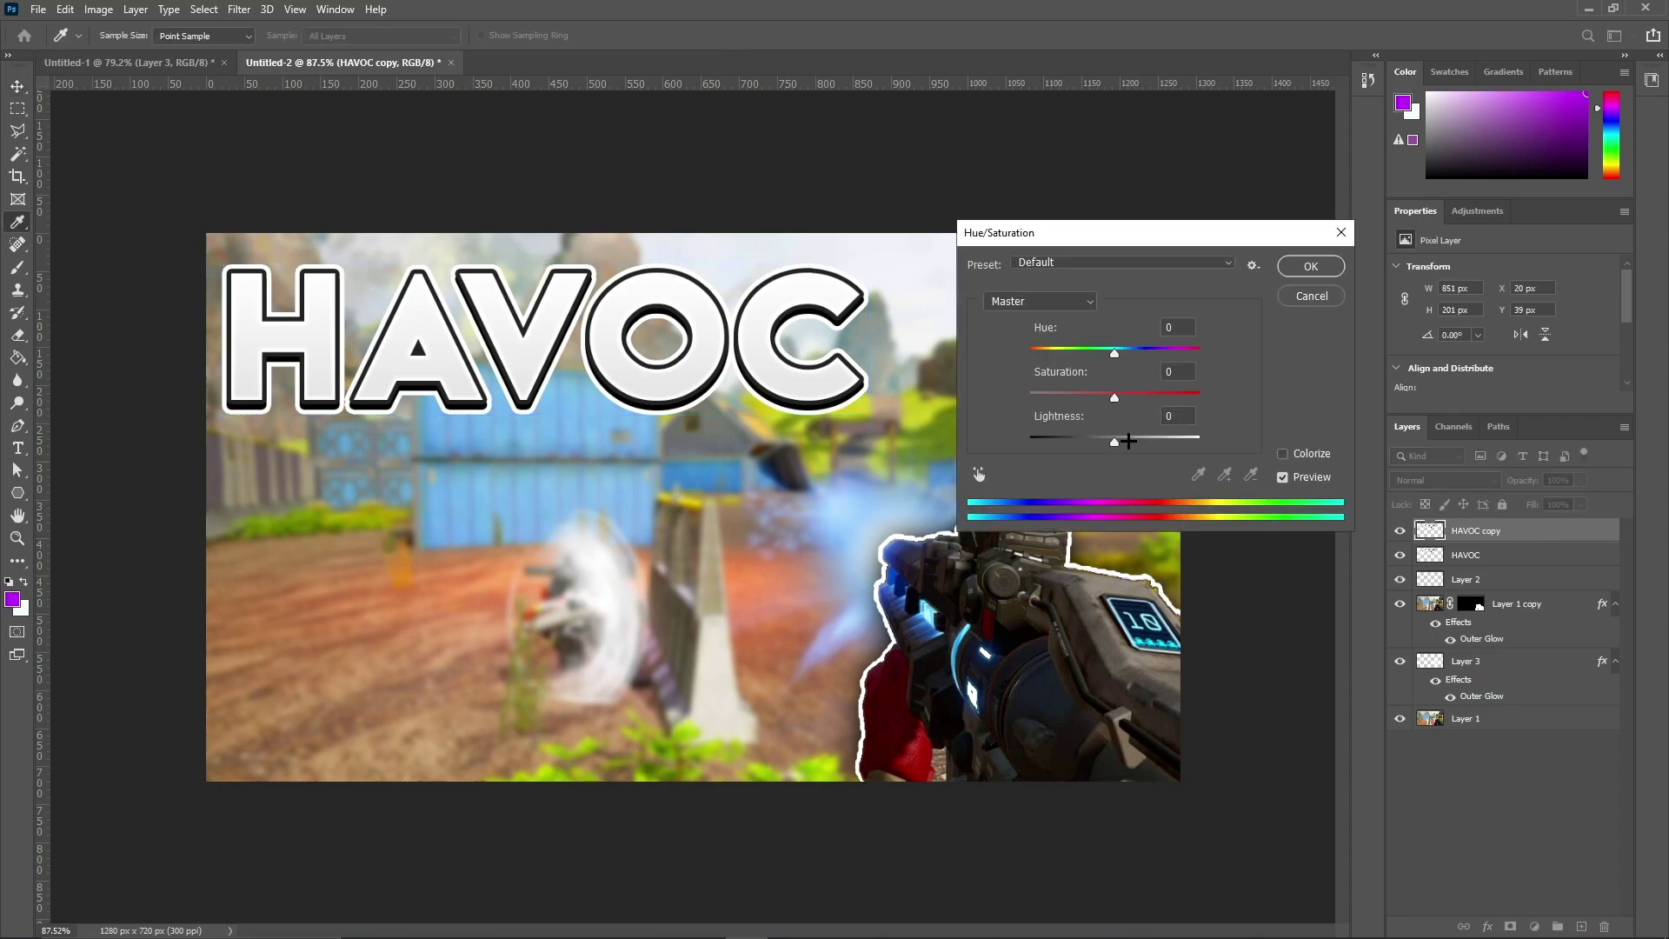
pyautogui.moveTo(1113, 437); pyautogui.dragTo(1204, 437)
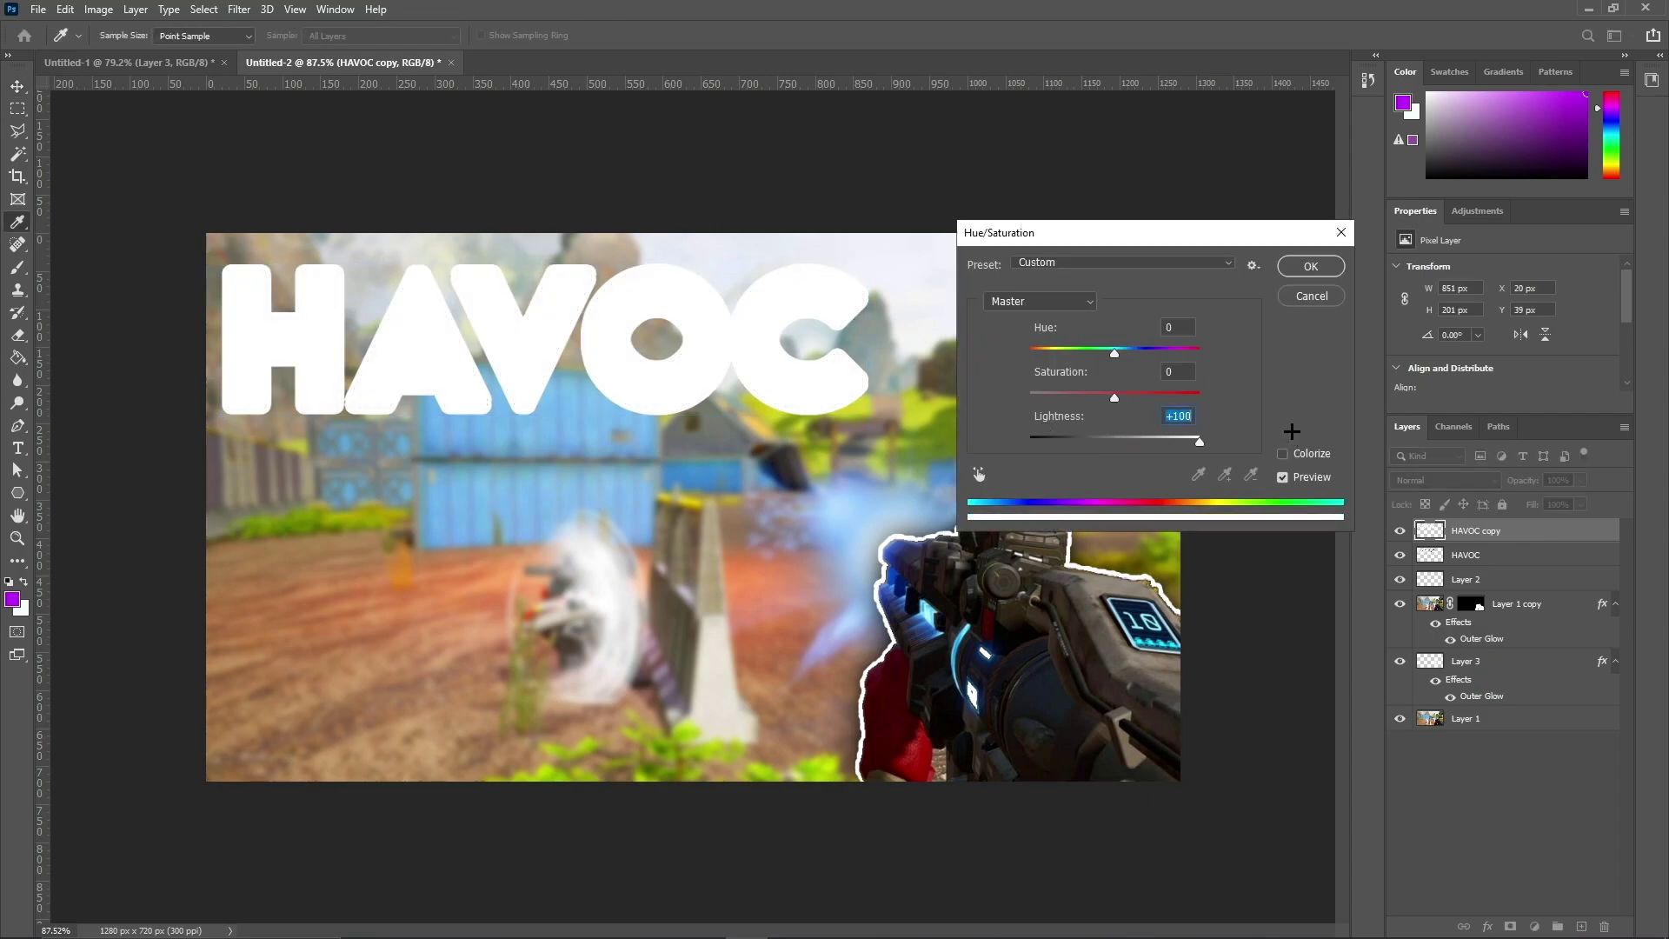
pyautogui.click(1310, 266)
# Darken the white HAVOC copy to grey with a Hue/Saturation lightness of -40.
pyautogui.press('ctrl')
pyautogui.hotkey('ctrl', 'u')
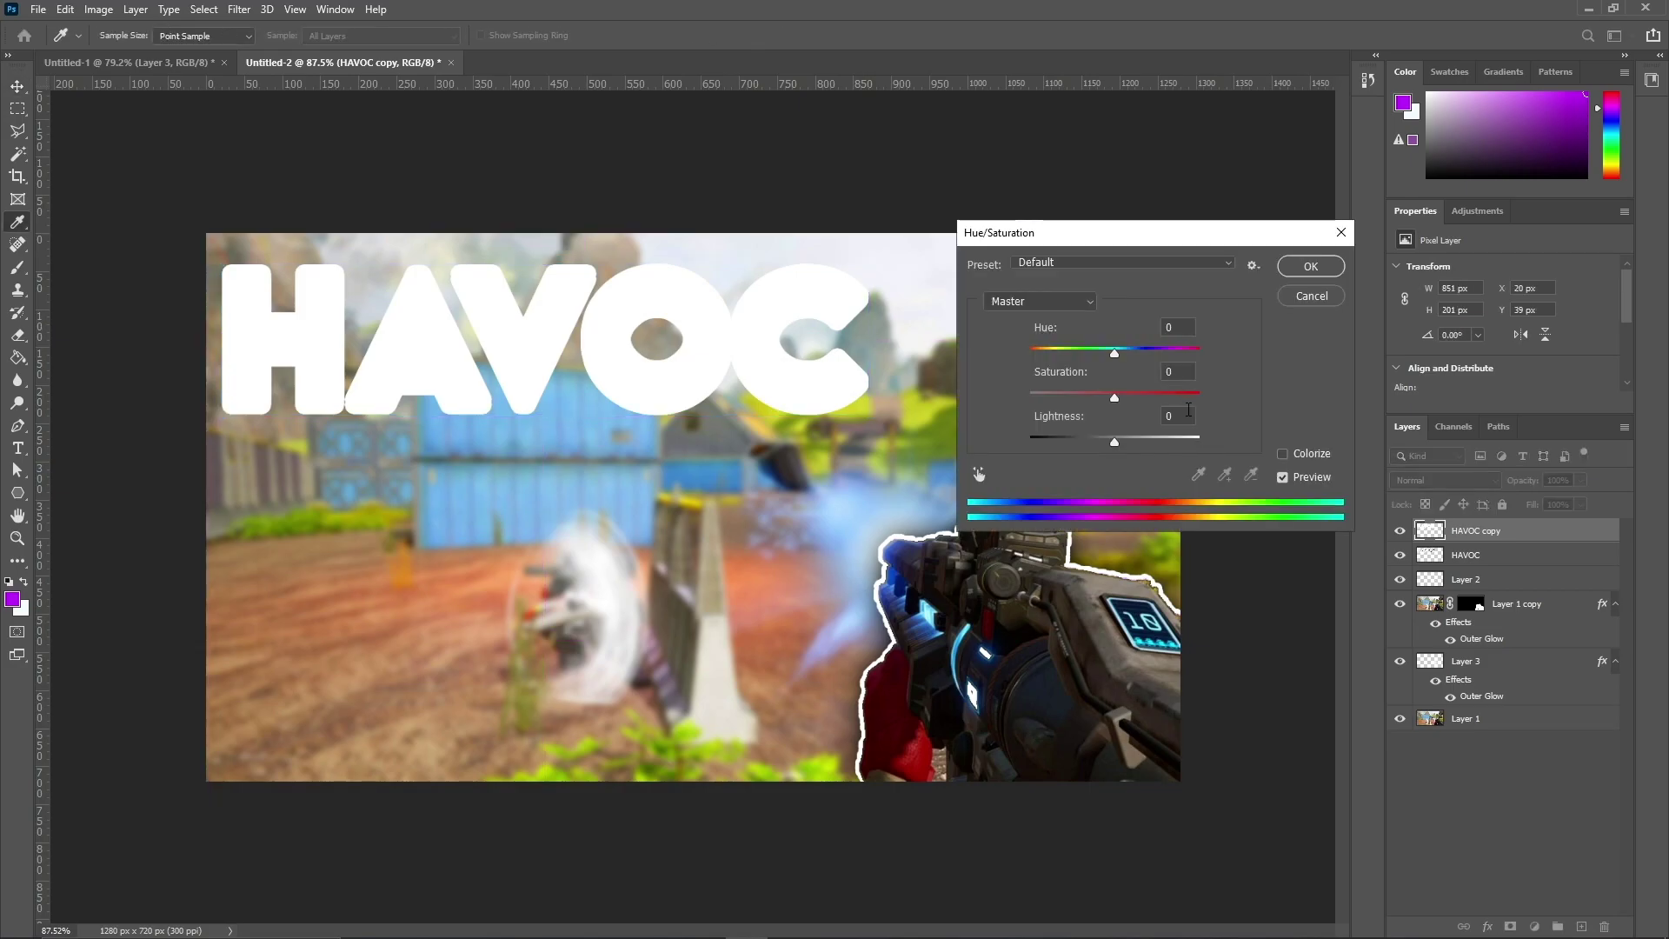
pyautogui.write('-40')
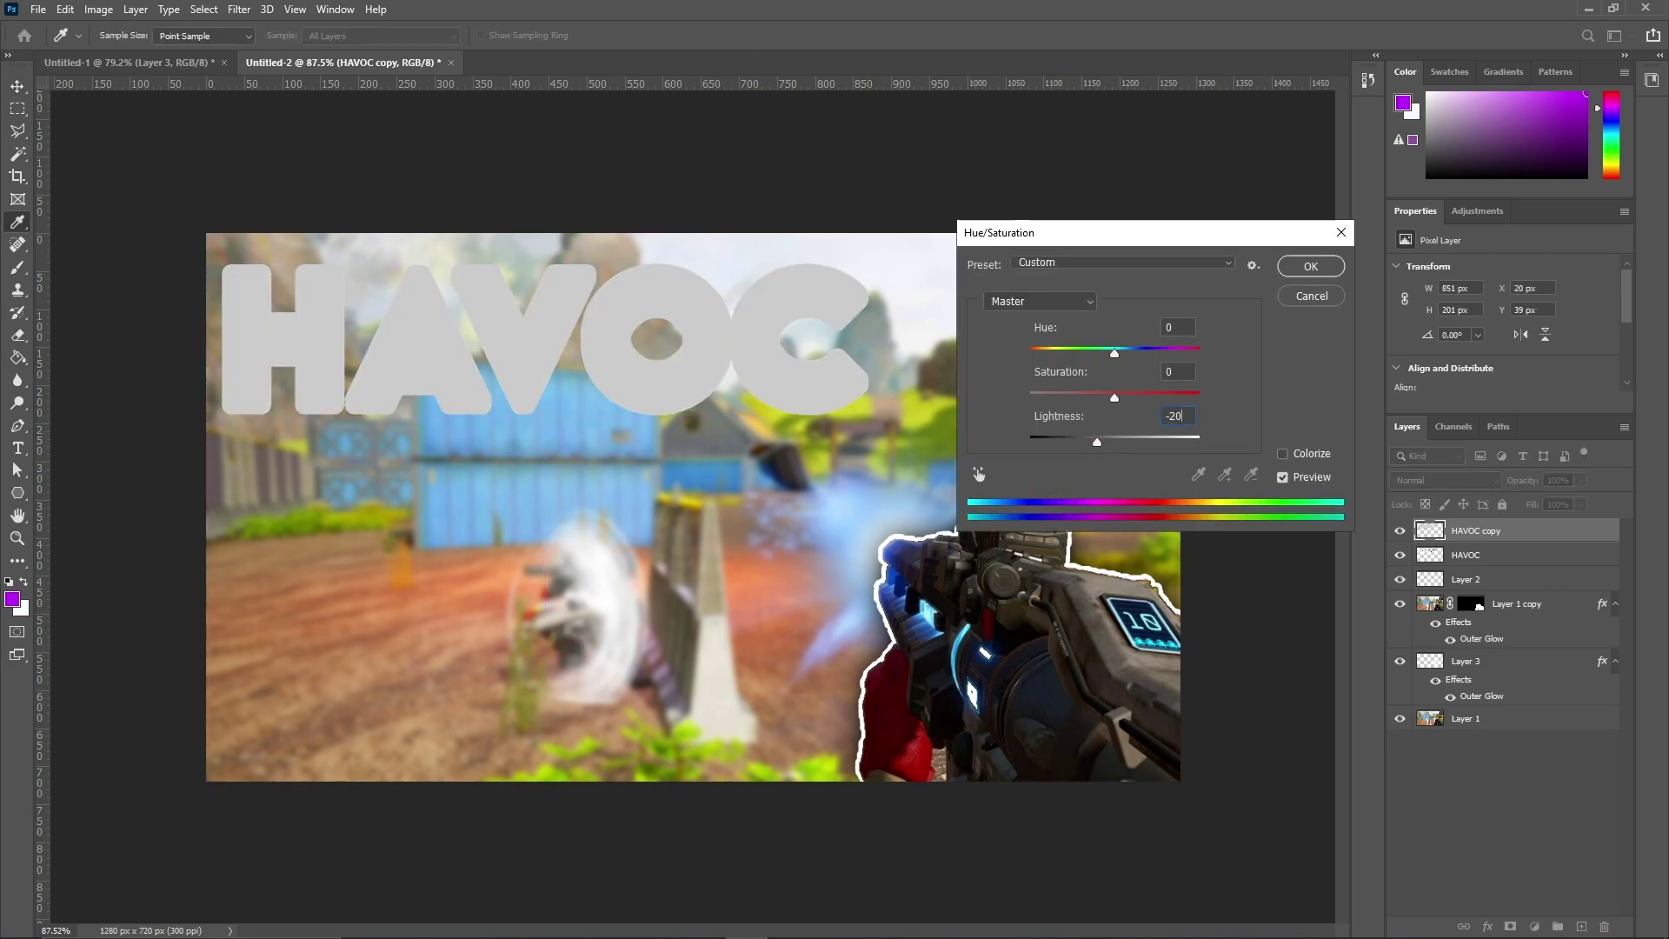
pyautogui.click(1320, 270)
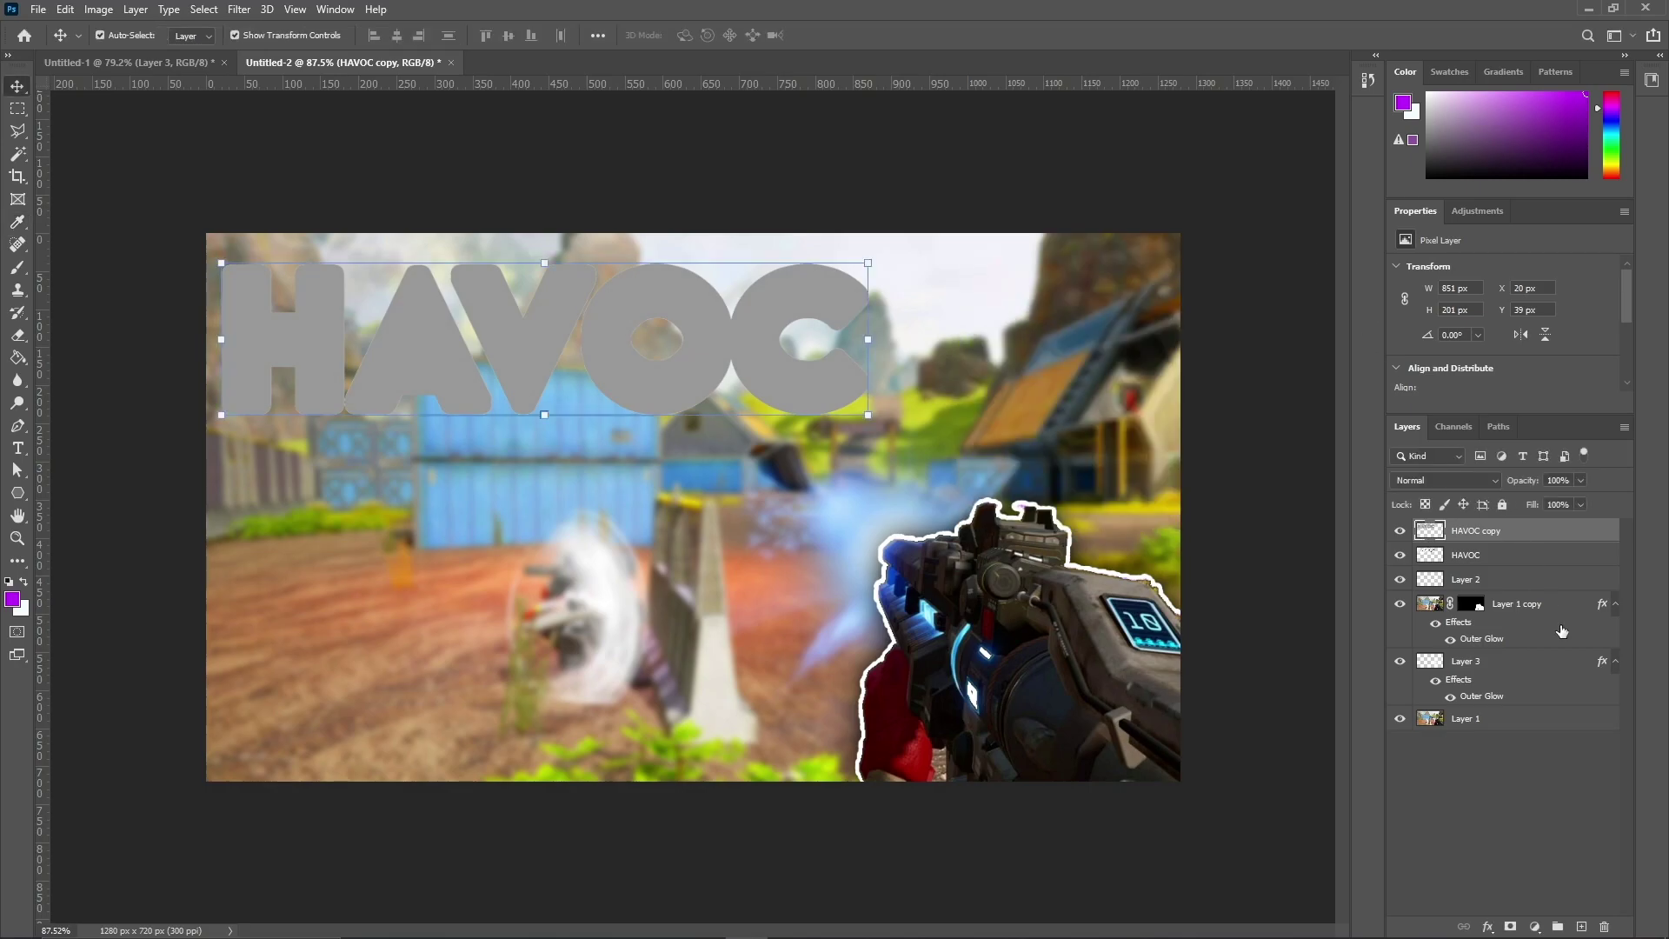
# Nudge the grey HAVOC copy down 7 px, place it beneath the HAVOC layer and deselect all layers.
pyautogui.press('Down')
pyautogui.press('Down')
pyautogui.press('Down')
pyautogui.press('Down')
pyautogui.press('Down')
pyautogui.press('Down')
pyautogui.press('Down')
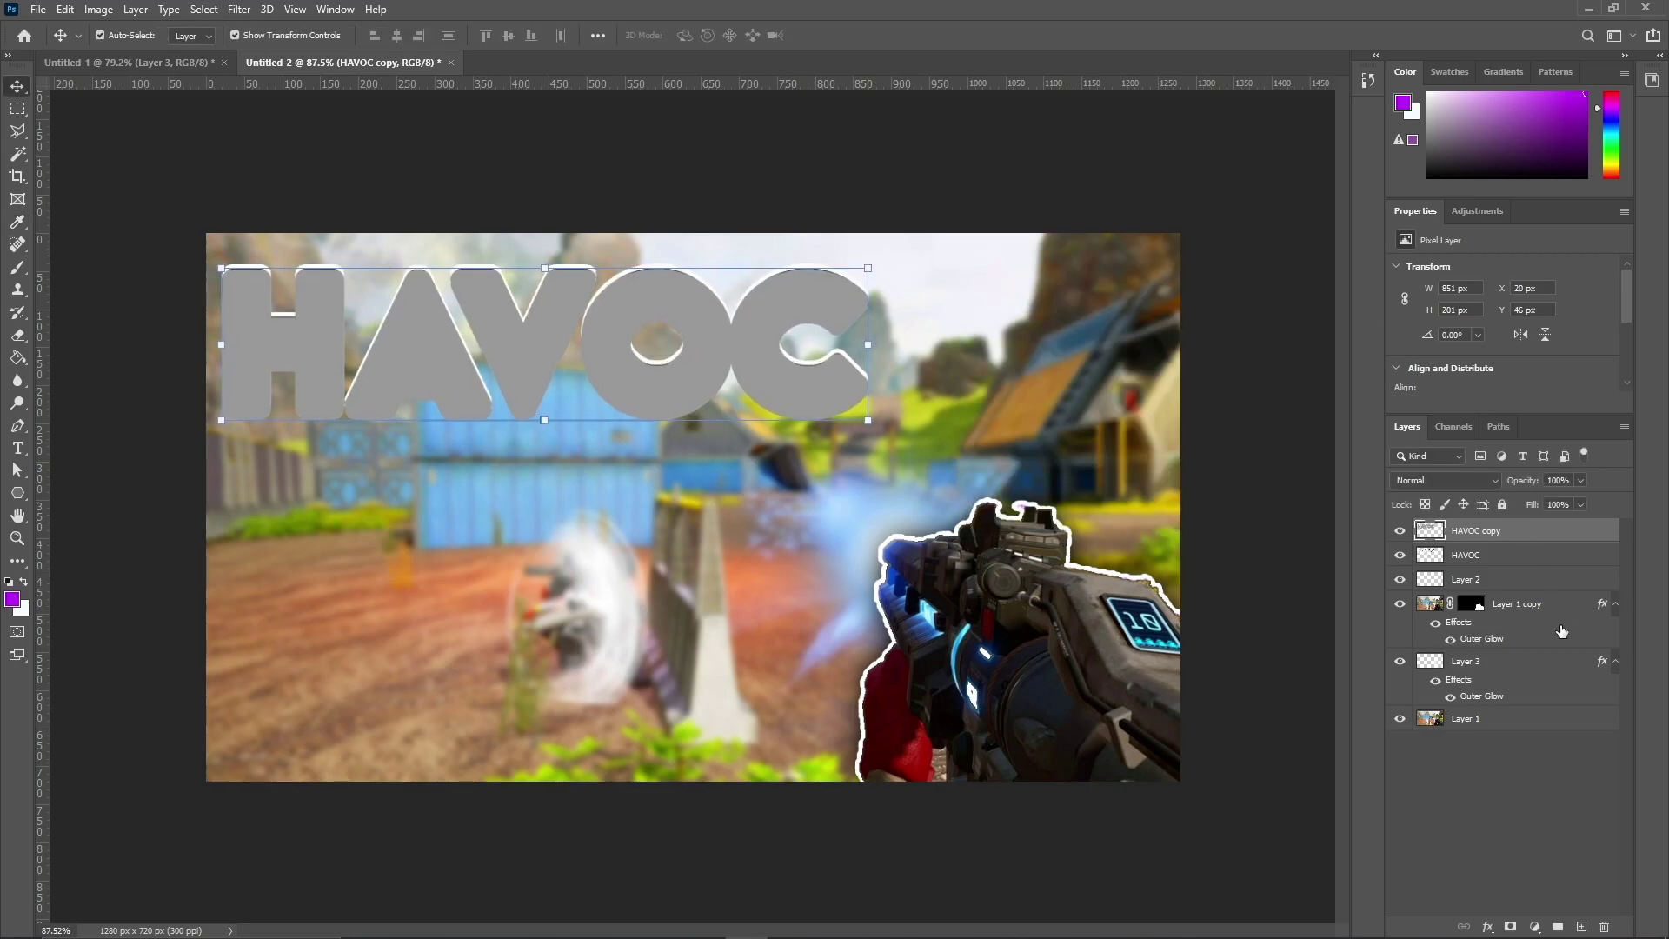
pyautogui.moveTo(1524, 534); pyautogui.dragTo(1524, 567)
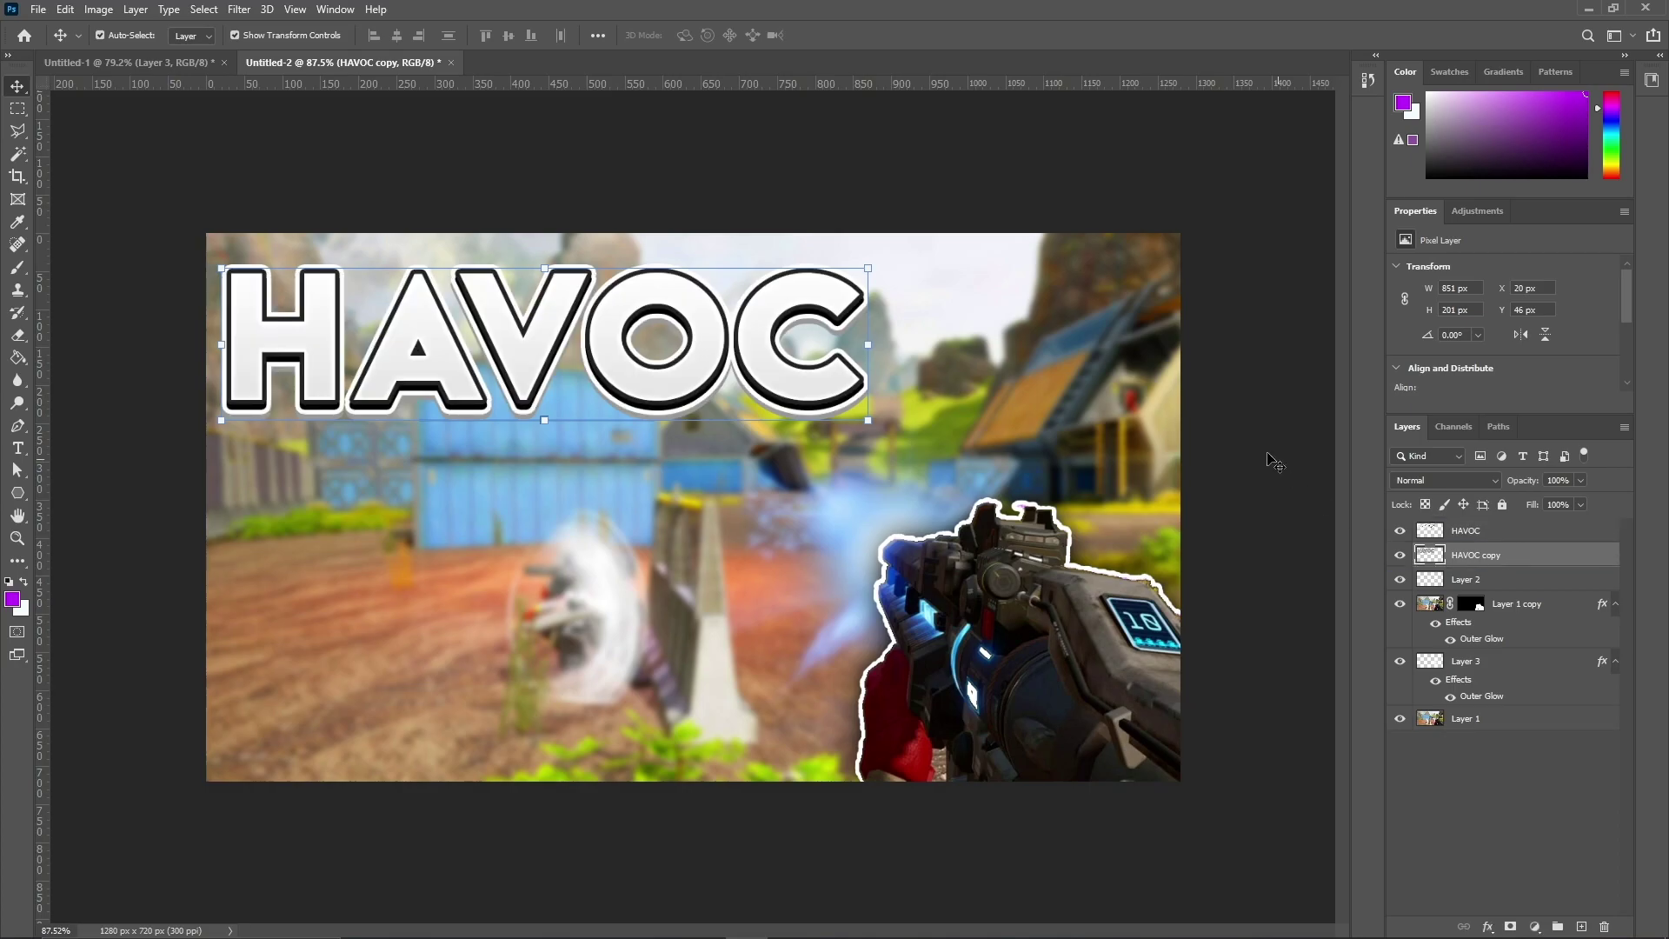
pyautogui.click(1267, 462)
# Merge the HAVOC layer and its grey copy into one layer.
pyautogui.scroll(-3, 534, 395)
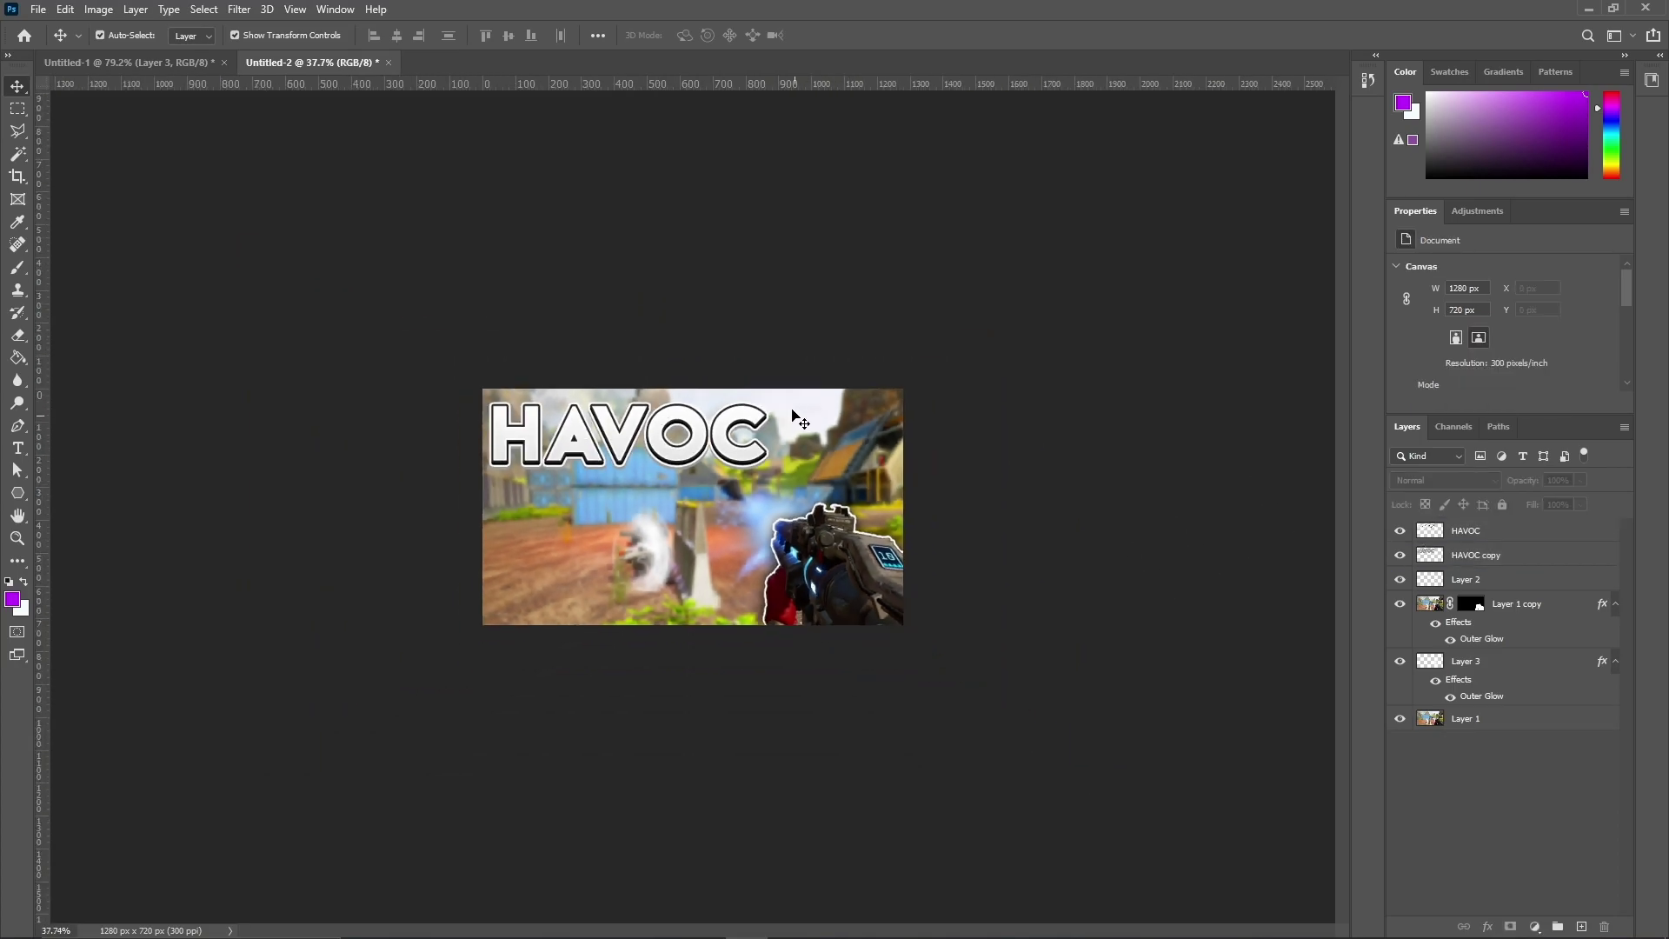
pyautogui.scroll(-4, 647, 454)
pyautogui.scroll(3, 713, 487)
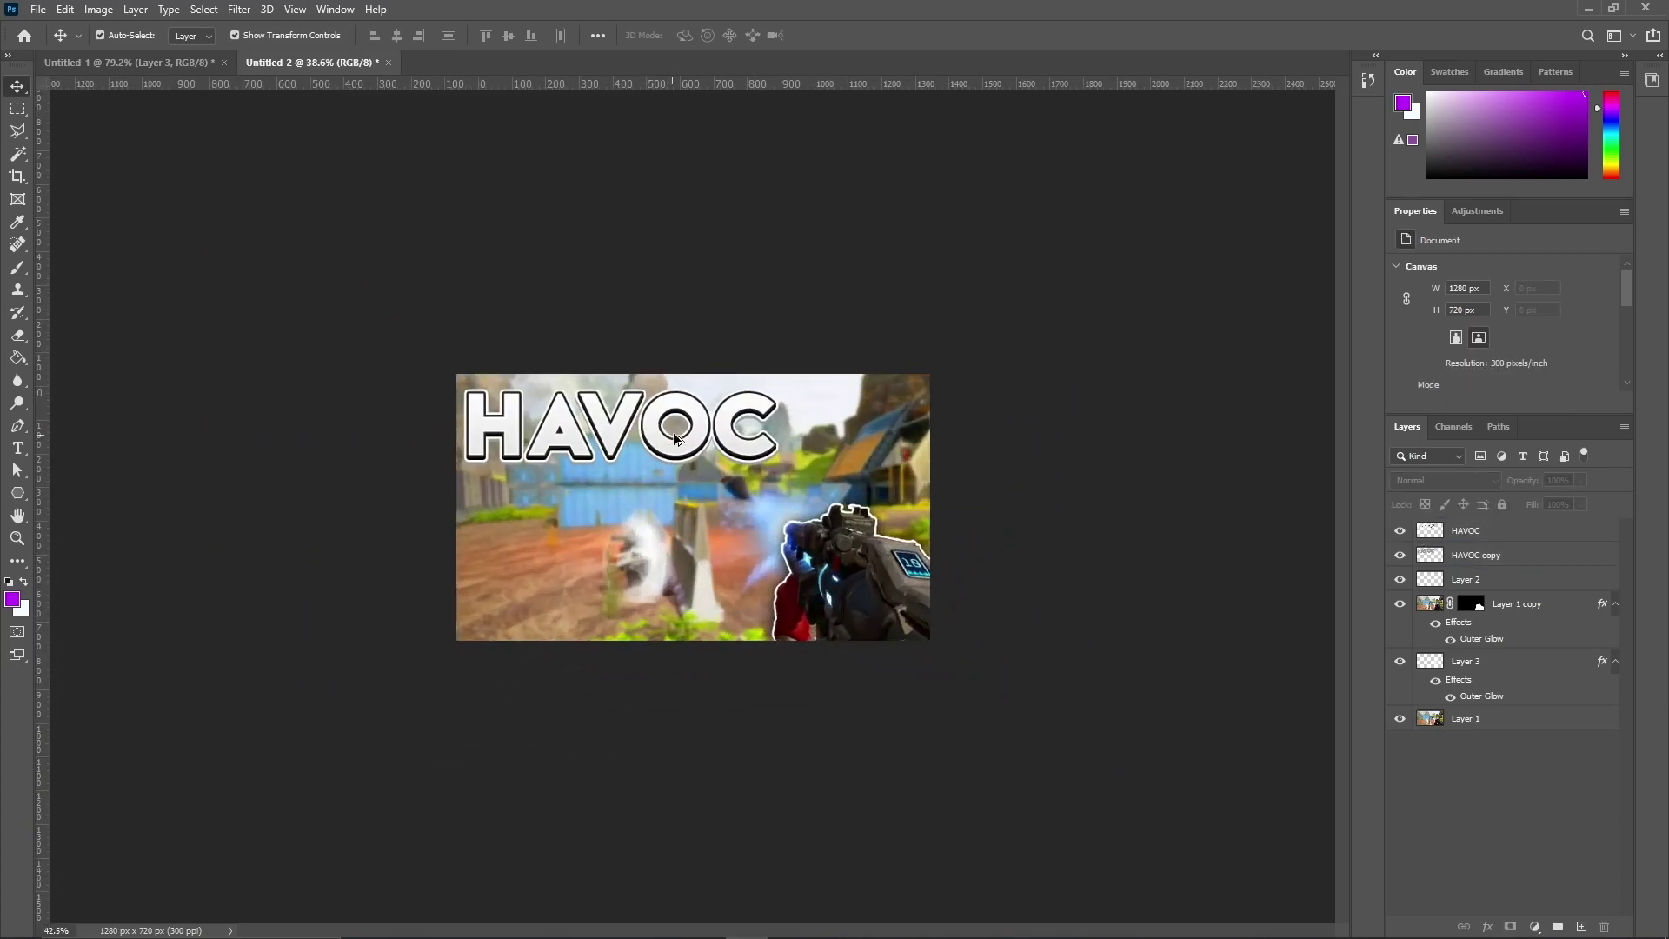
pyautogui.scroll(-4, 720, 522)
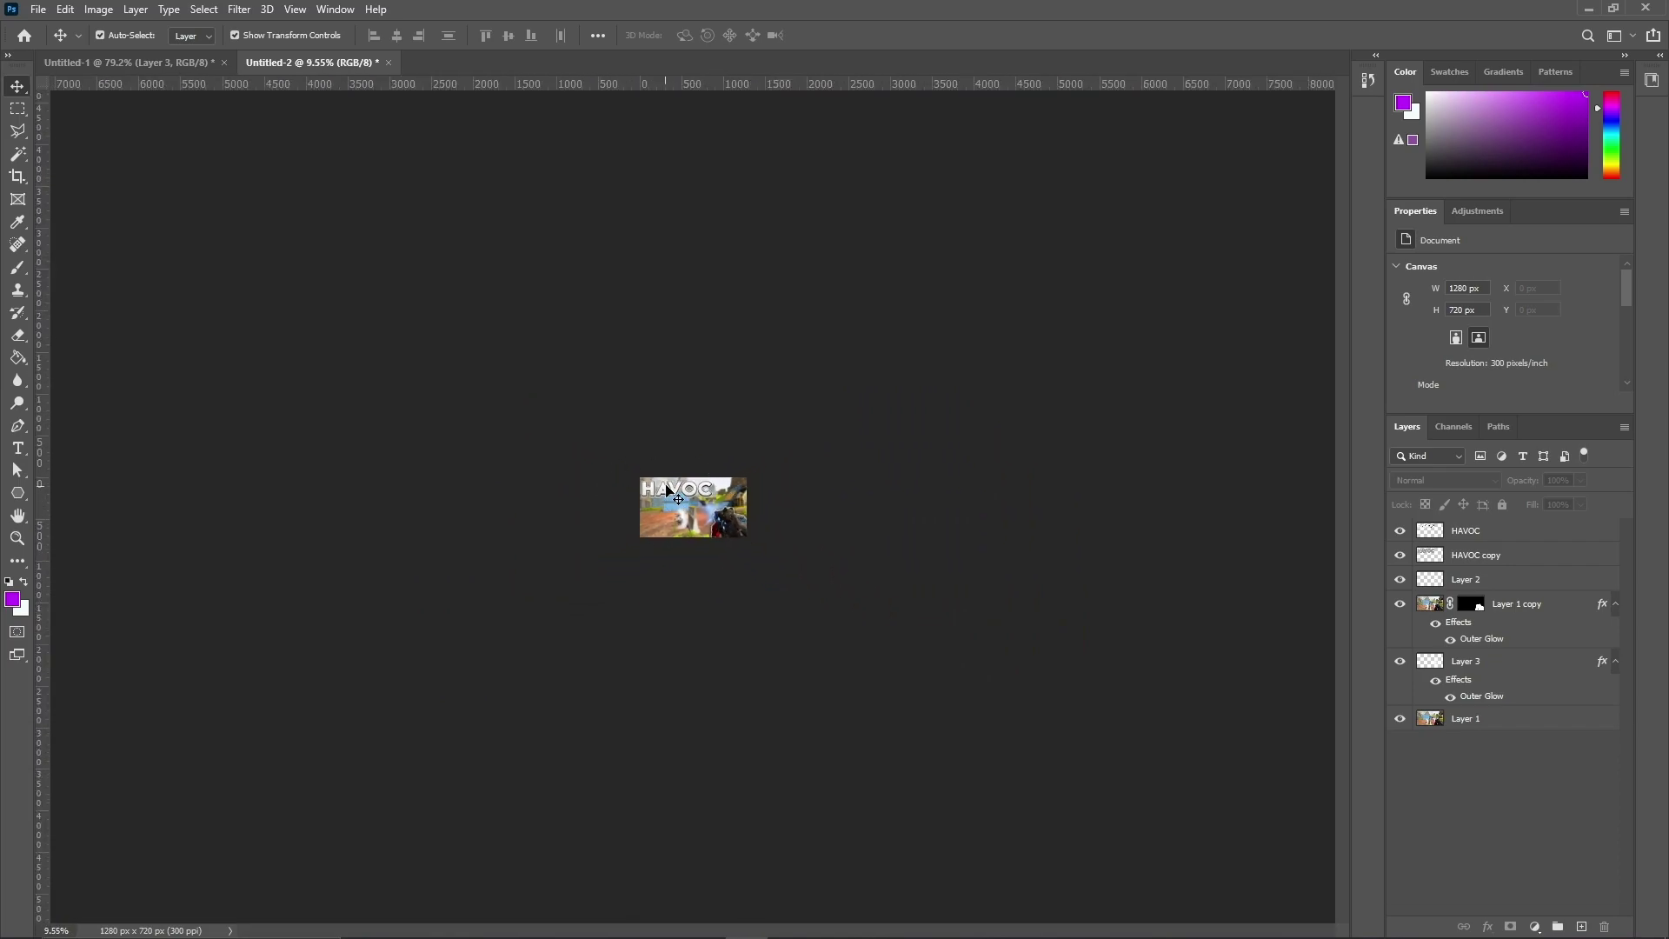
pyautogui.scroll(5, 745, 493)
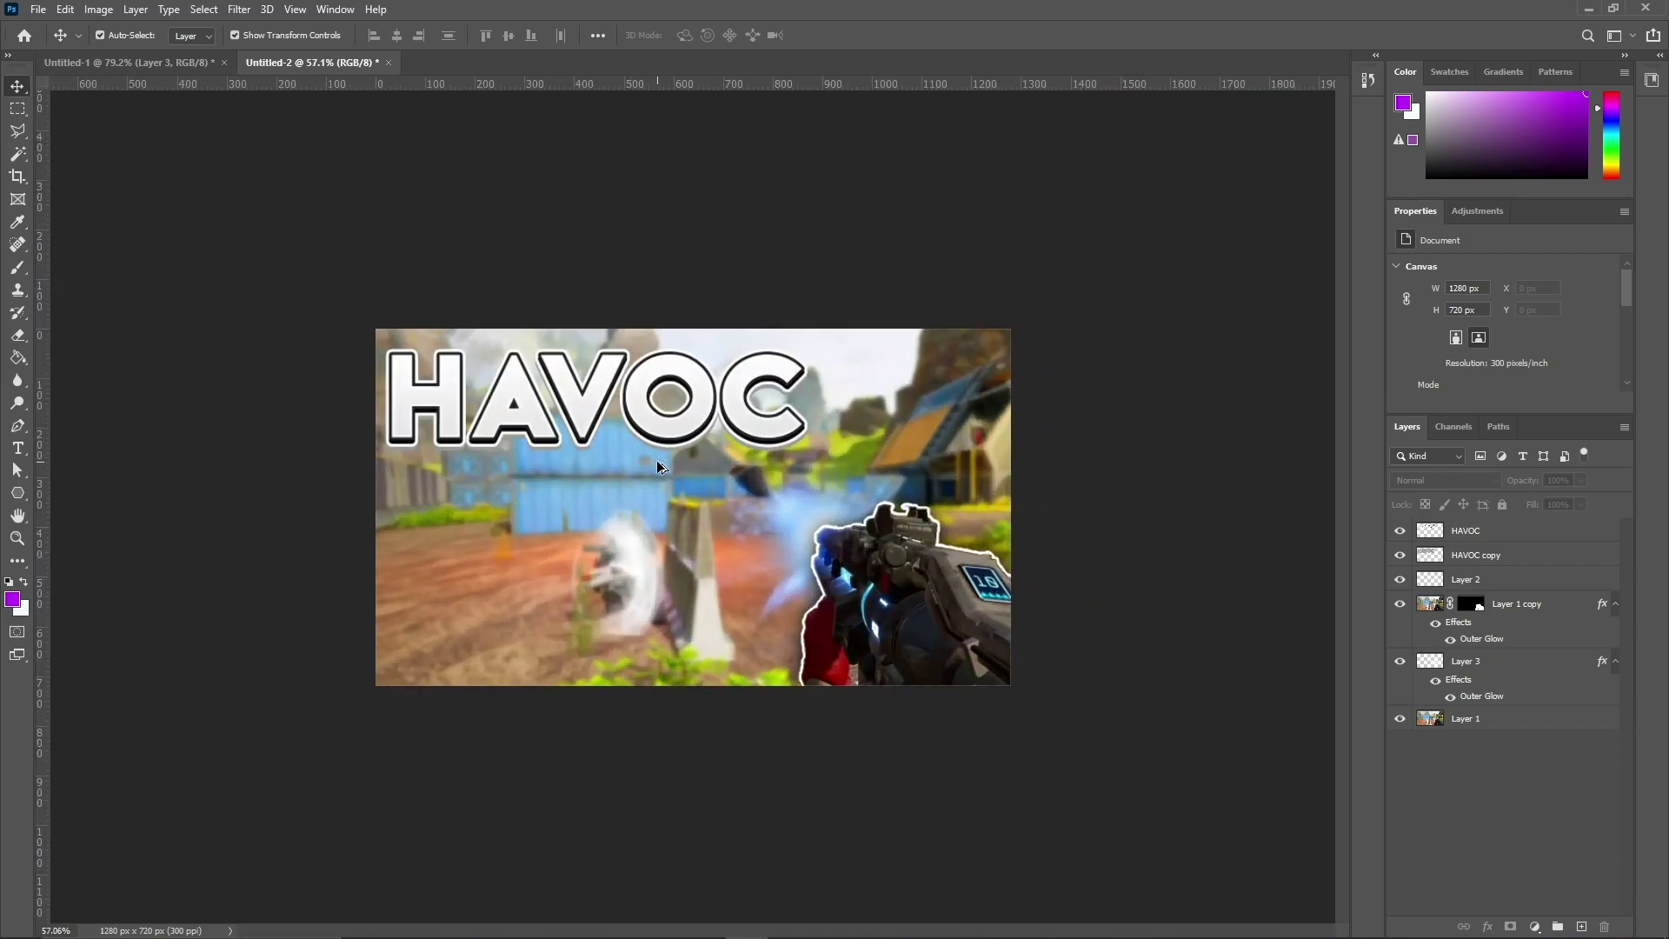
pyautogui.click(1544, 536)
pyautogui.keyDown('shift'); pyautogui.click(1529, 557); pyautogui.keyUp('shift')
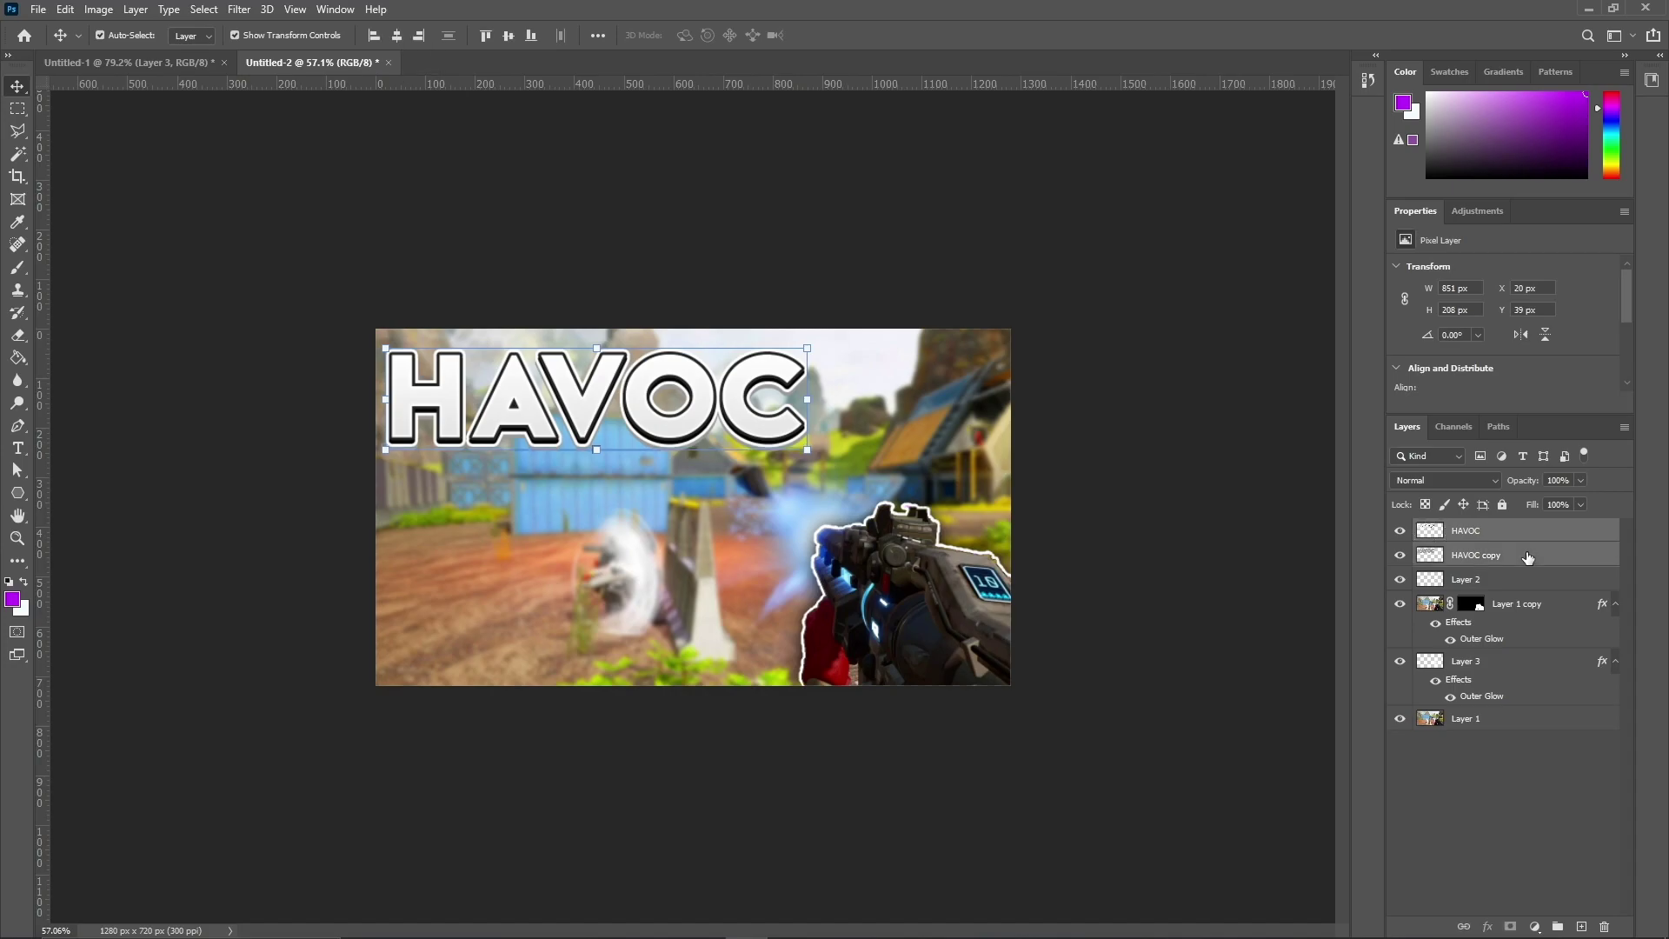
pyautogui.rightClick(1539, 557)
pyautogui.click(1400, 717)
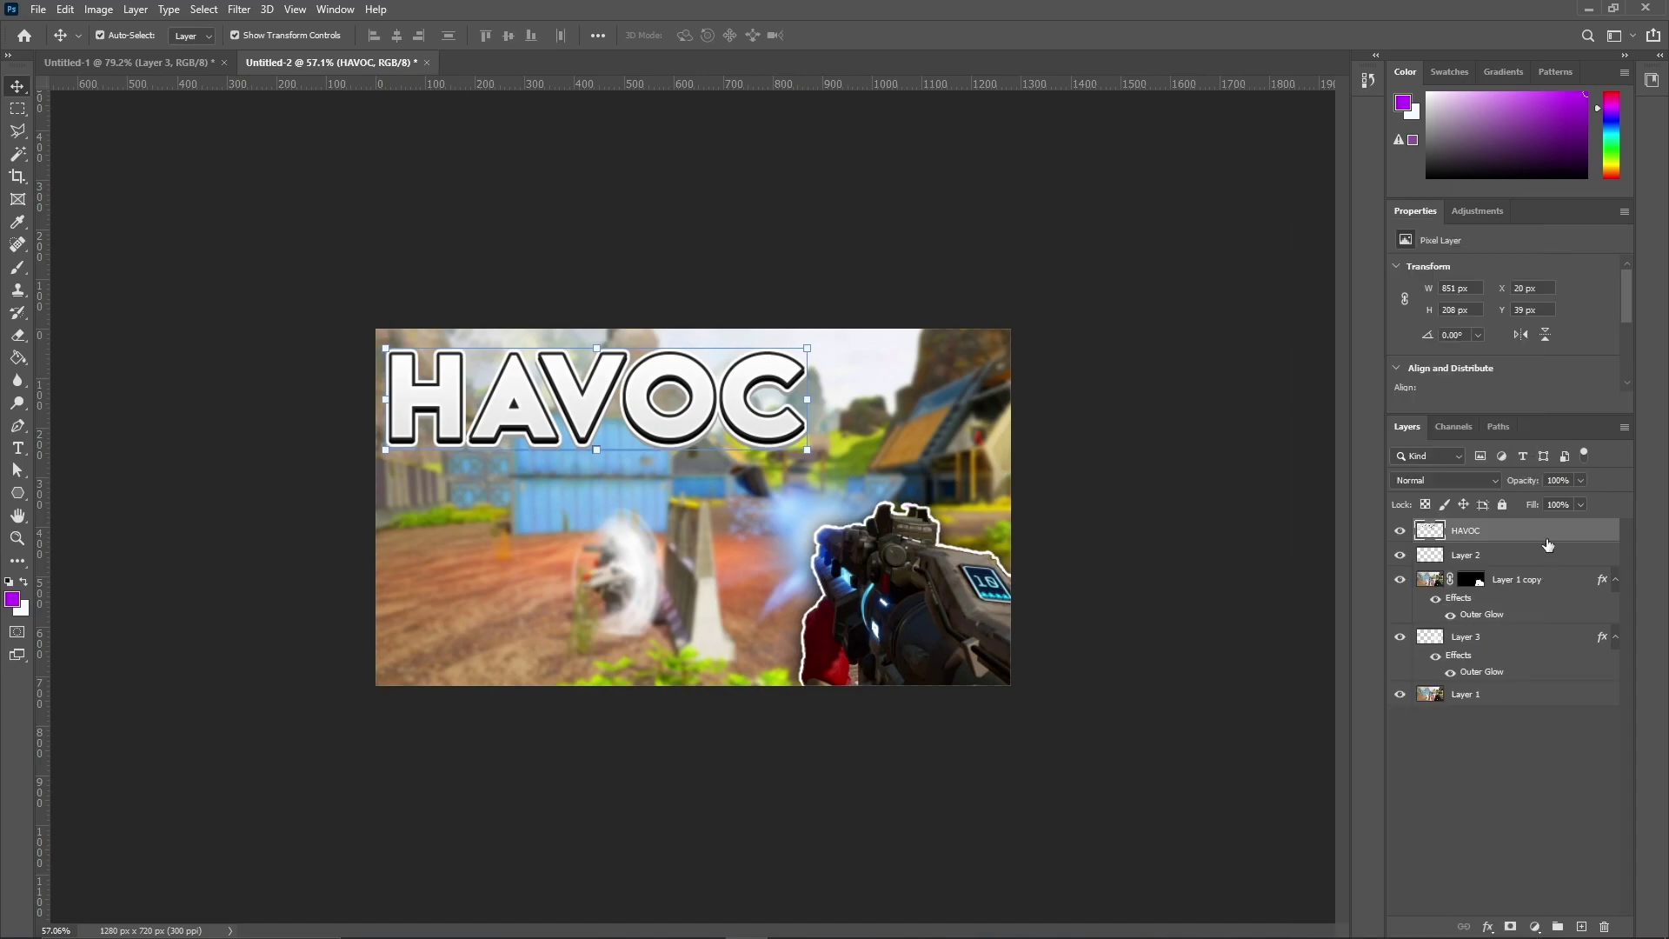
# Add a black Outer Glow to the merged HAVOC layer with its opacity set to 44%.
pyautogui.doubleClick(1547, 540)
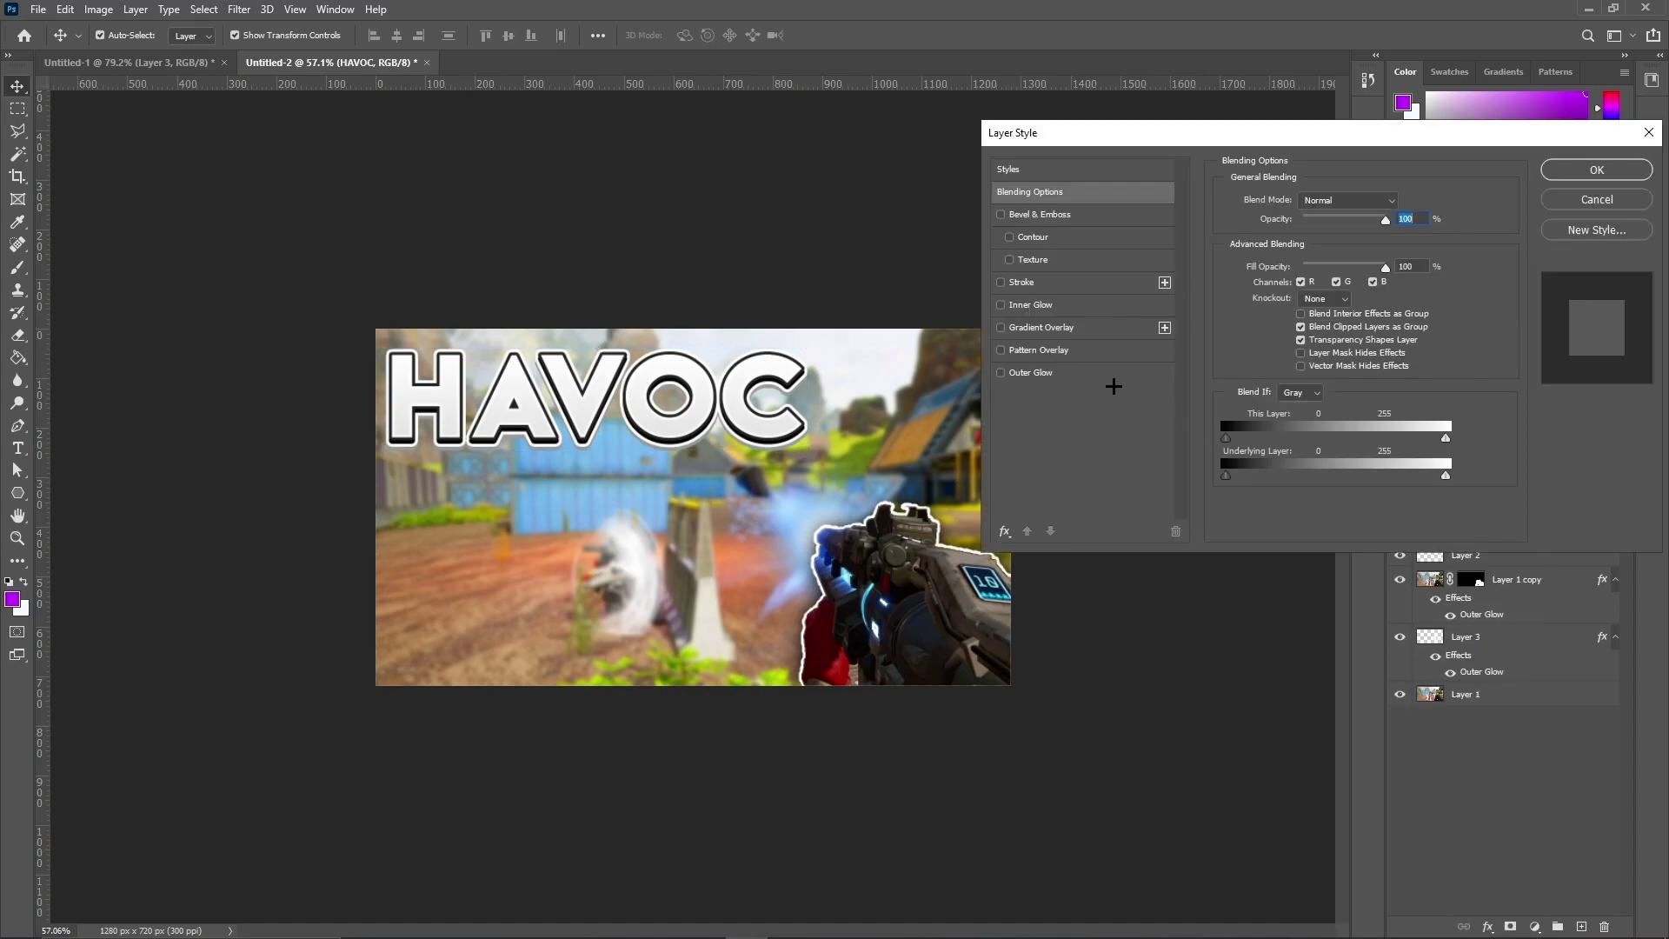
pyautogui.click(1032, 374)
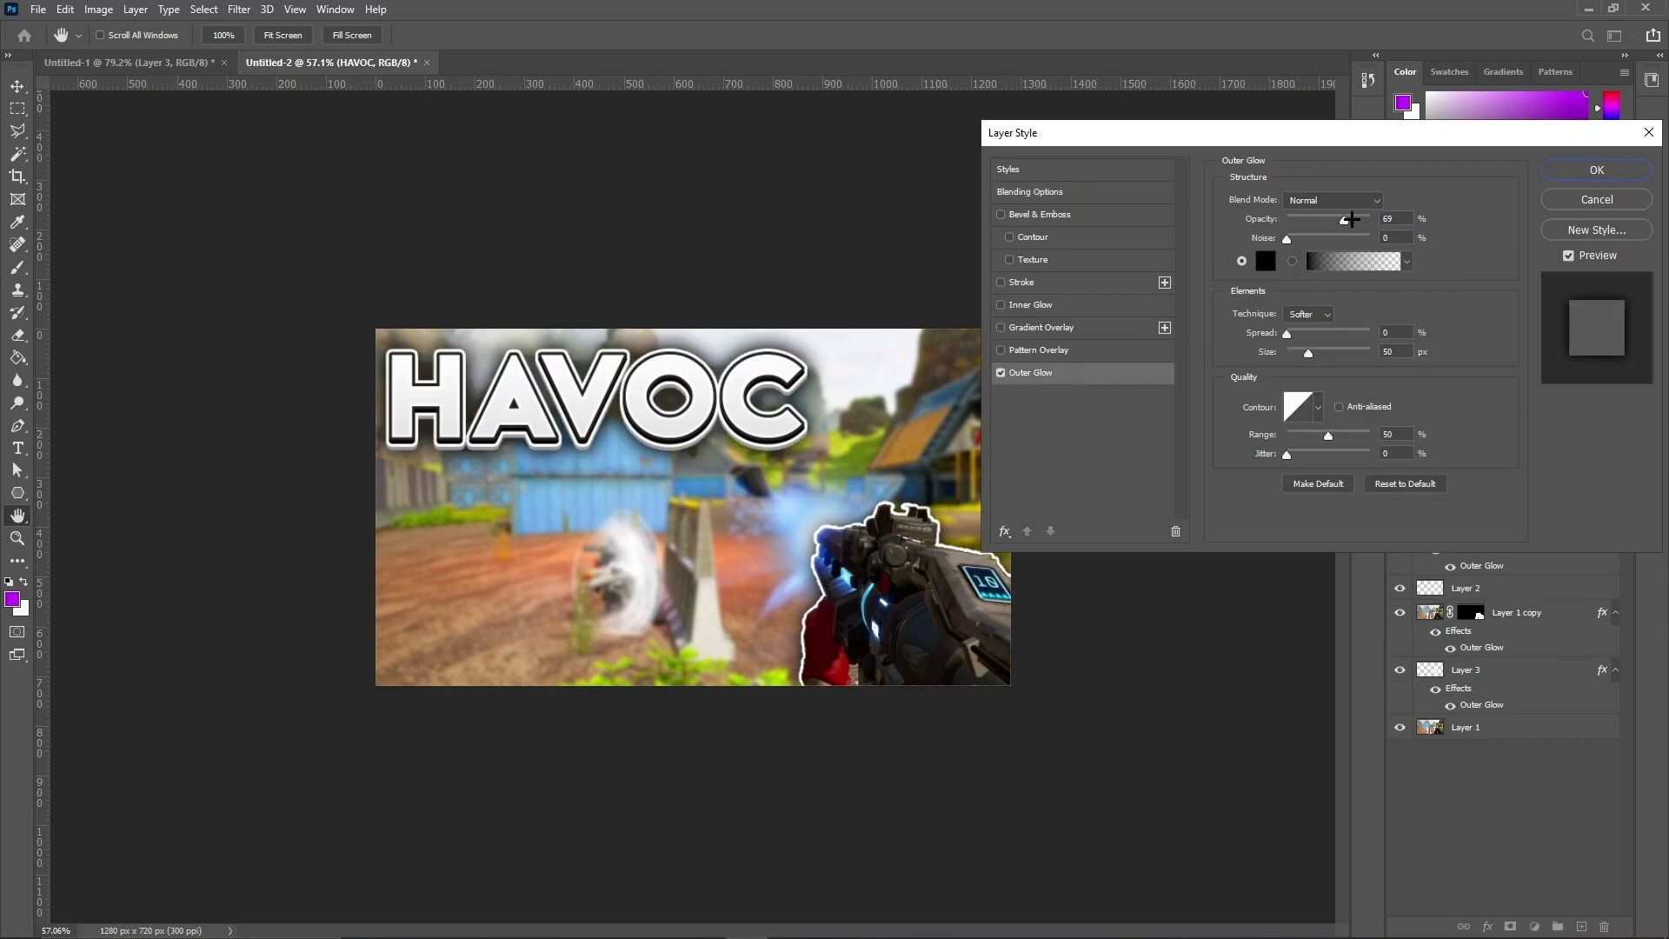
pyautogui.moveTo(1349, 219); pyautogui.dragTo(1323, 219)
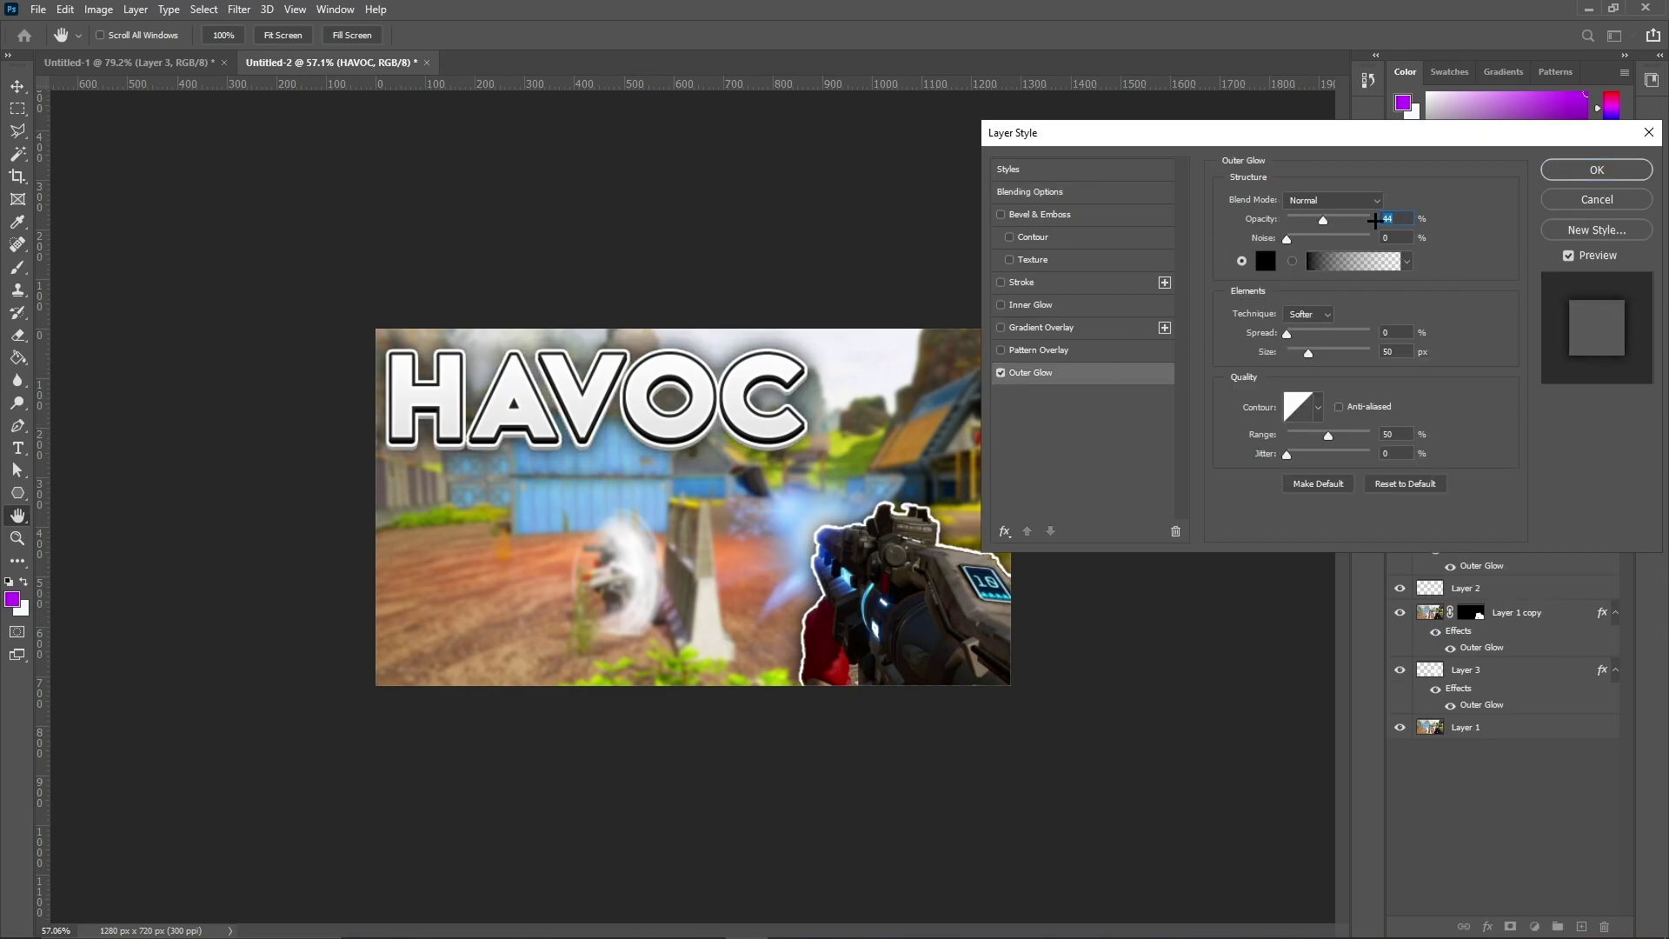
pyautogui.click(1577, 174)
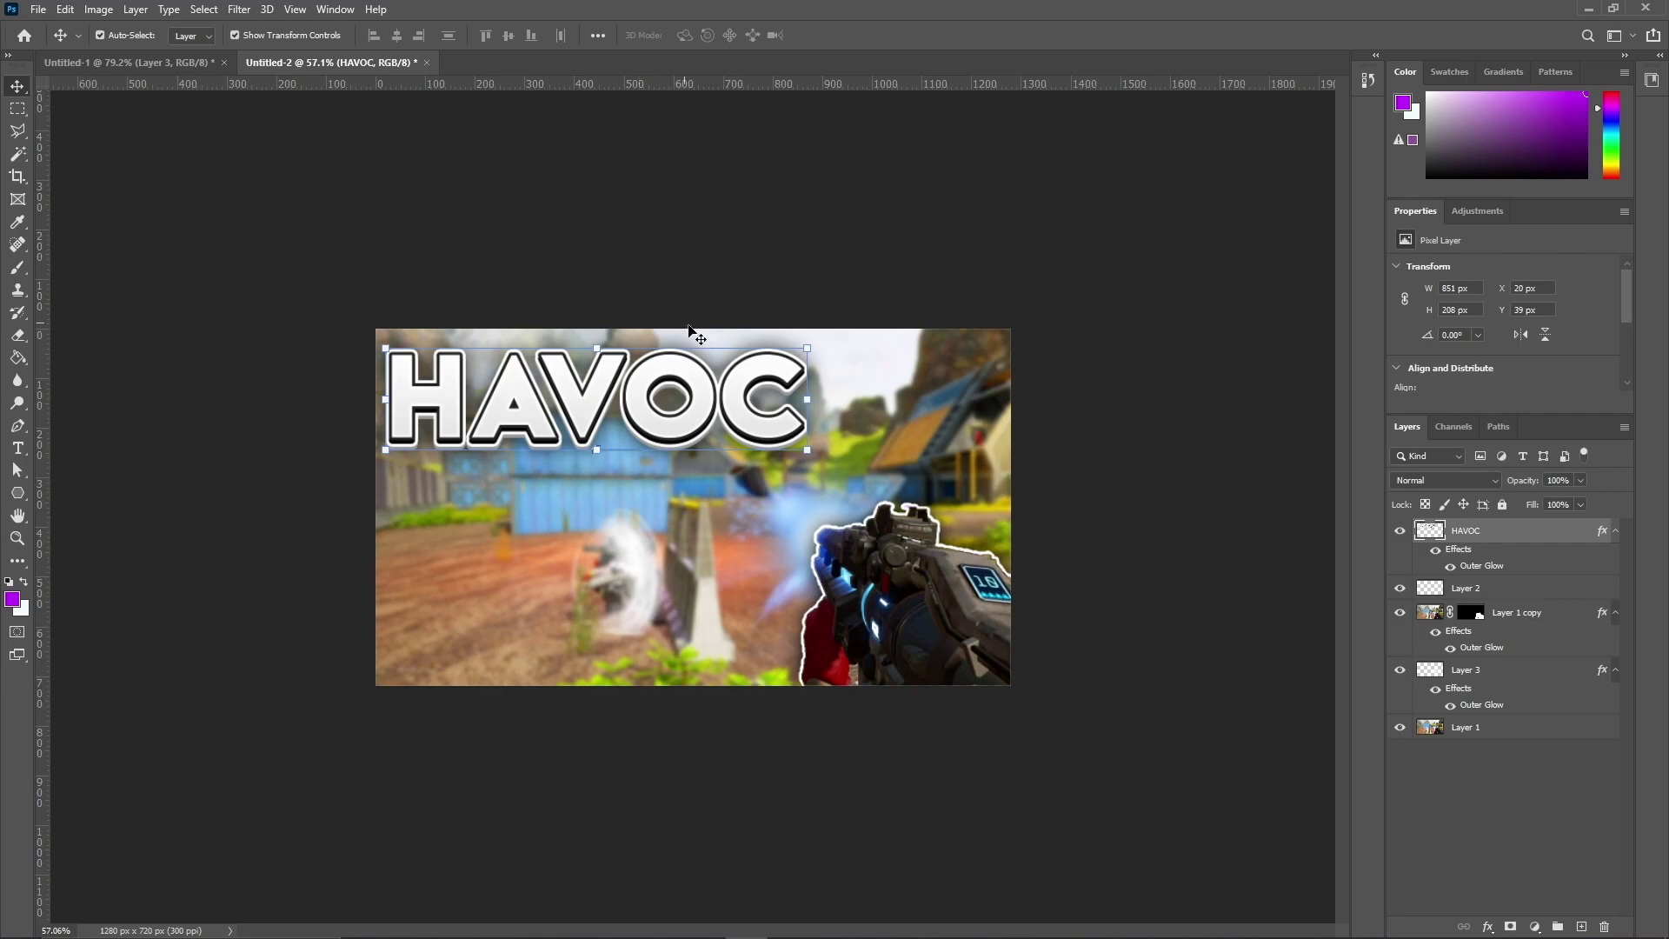
# Rotate the HAVOC text counterclockwise to -2.12° and deselect it.
pyautogui.moveTo(824, 345); pyautogui.dragTo(853, 311)
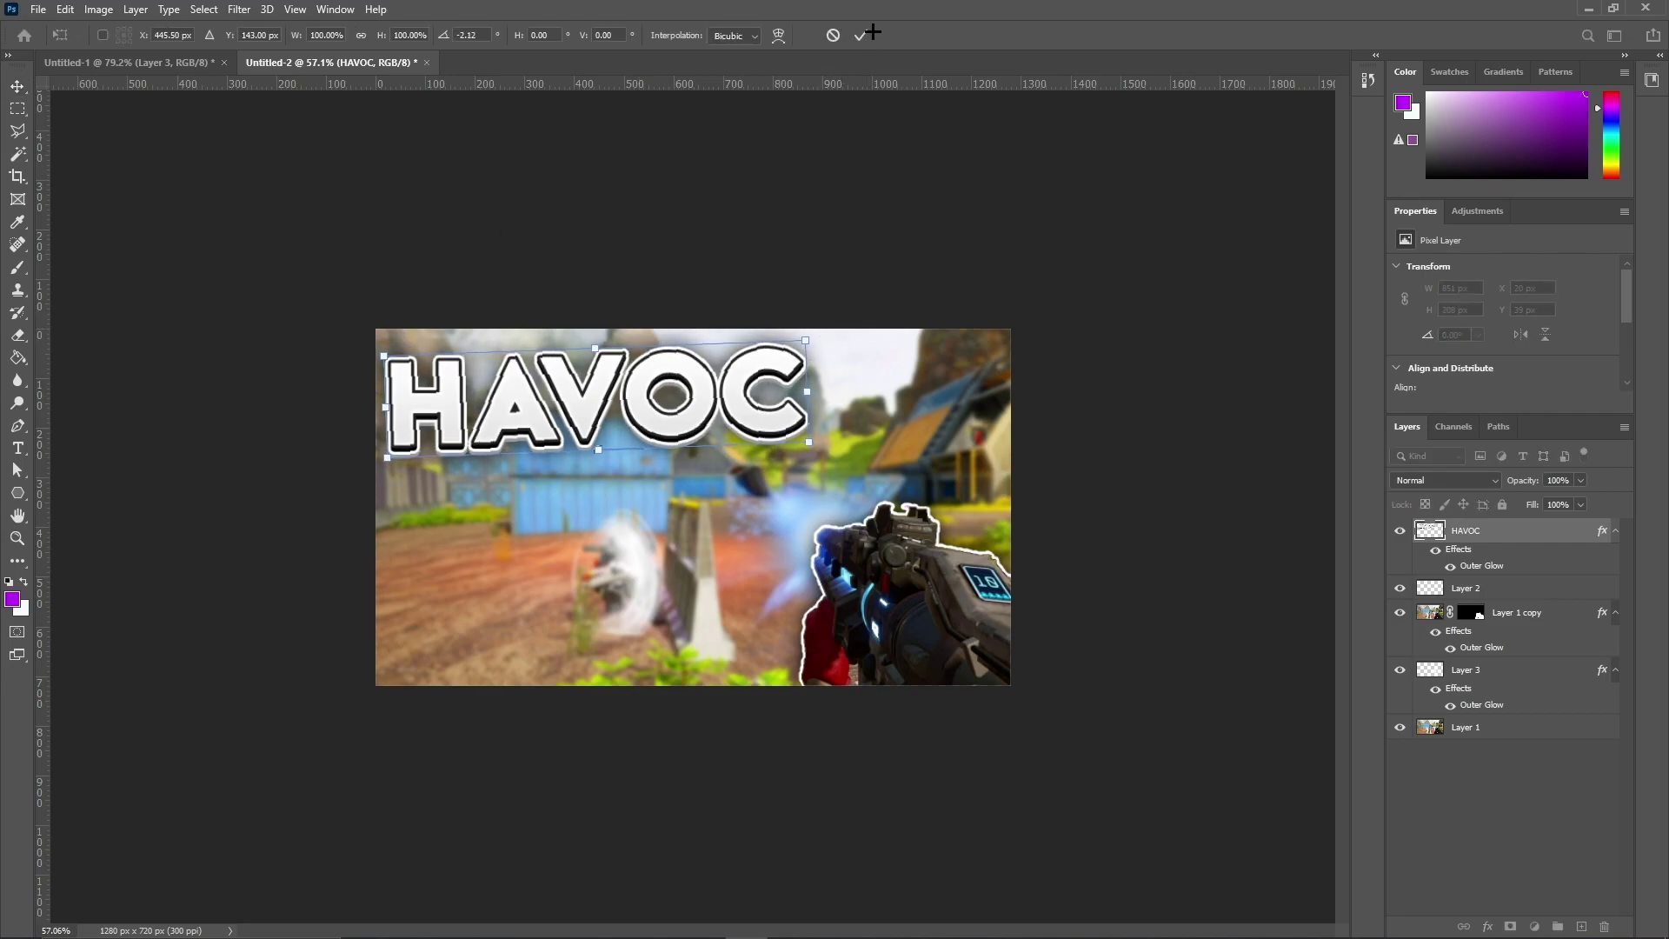
pyautogui.click(861, 35)
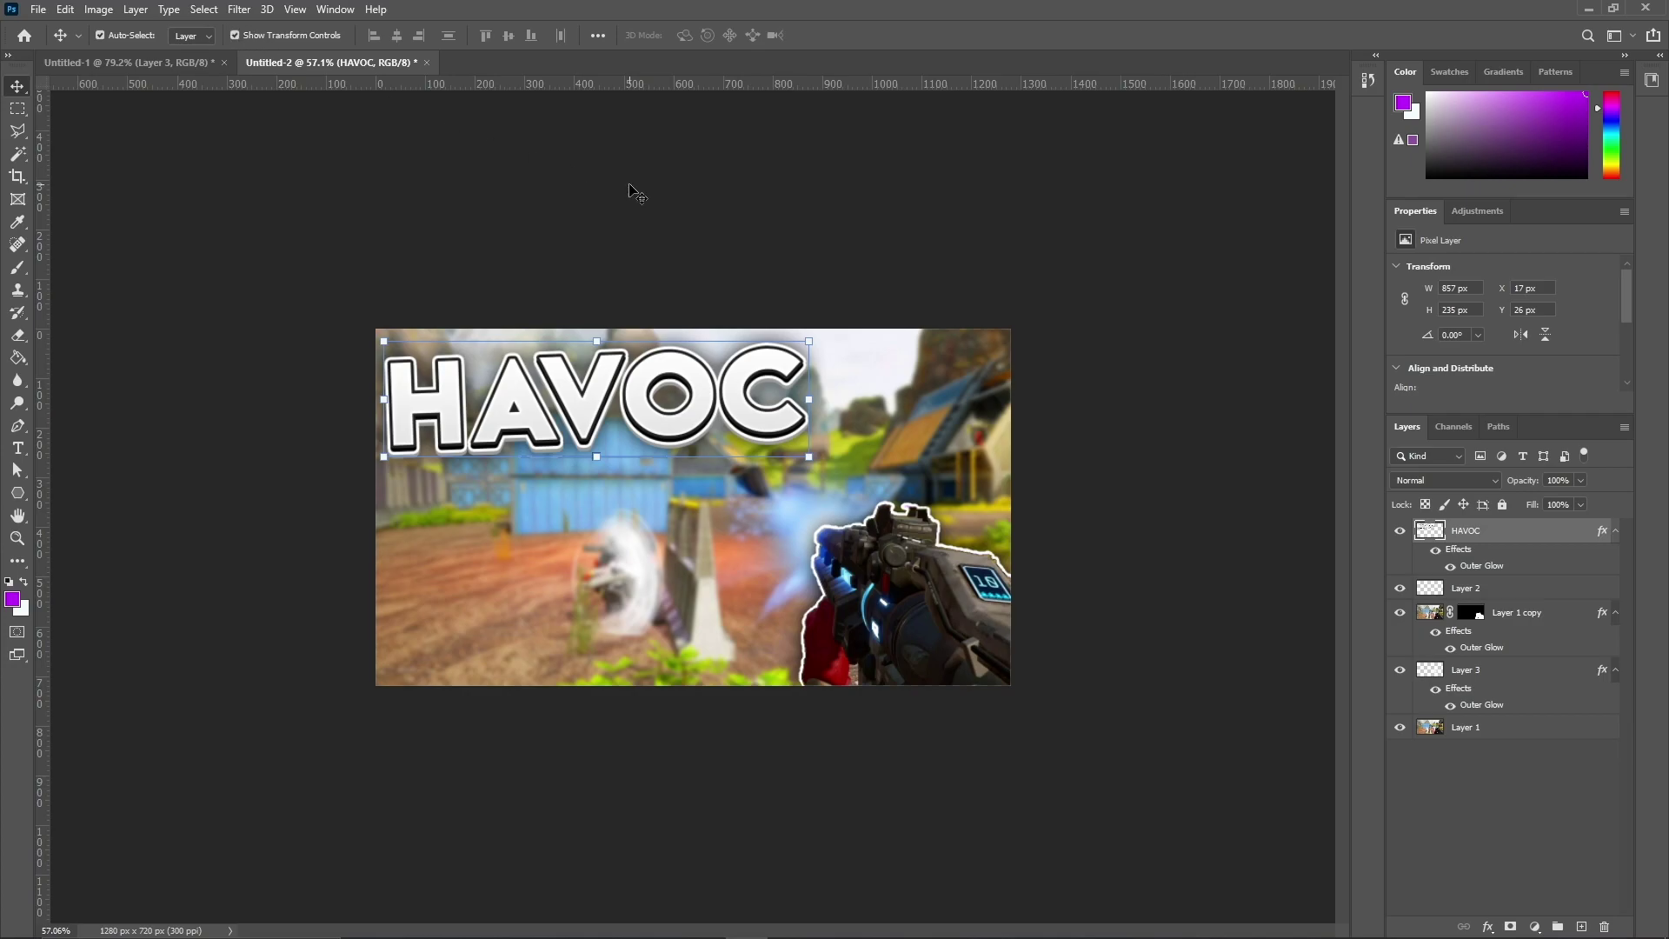
pyautogui.click(453, 190)
pyautogui.scroll(5, 576, 265)
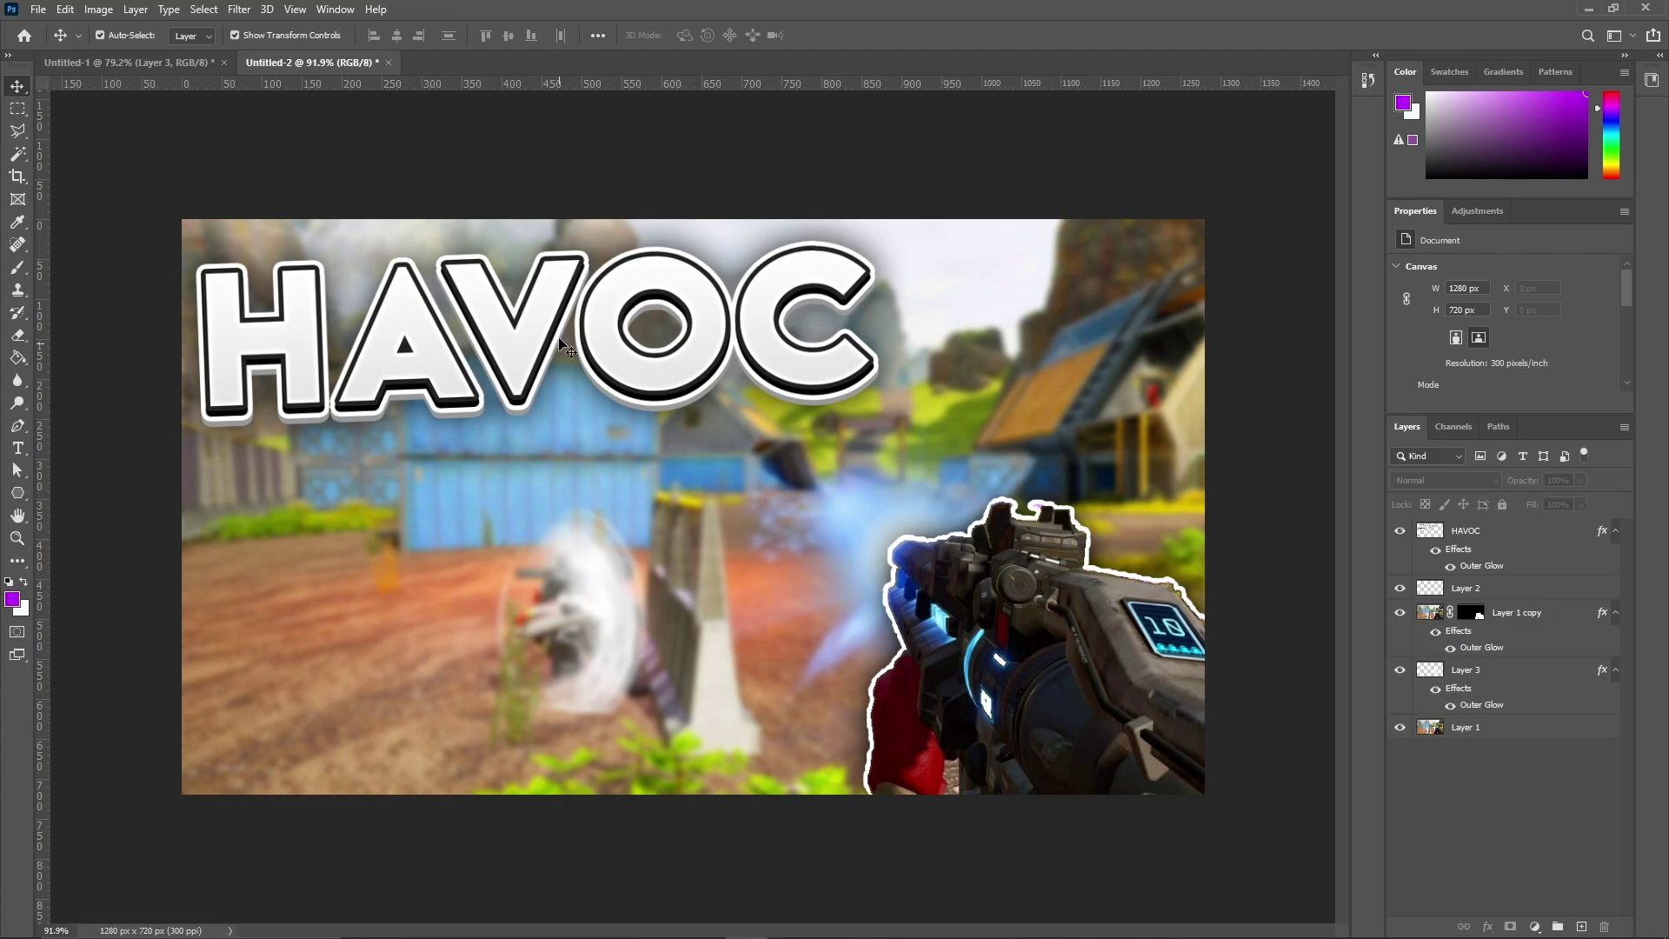
# Compare the design with the finished thumbnail in the Untitled-1 document and return to Untitled-2.
pyautogui.click(1539, 533)
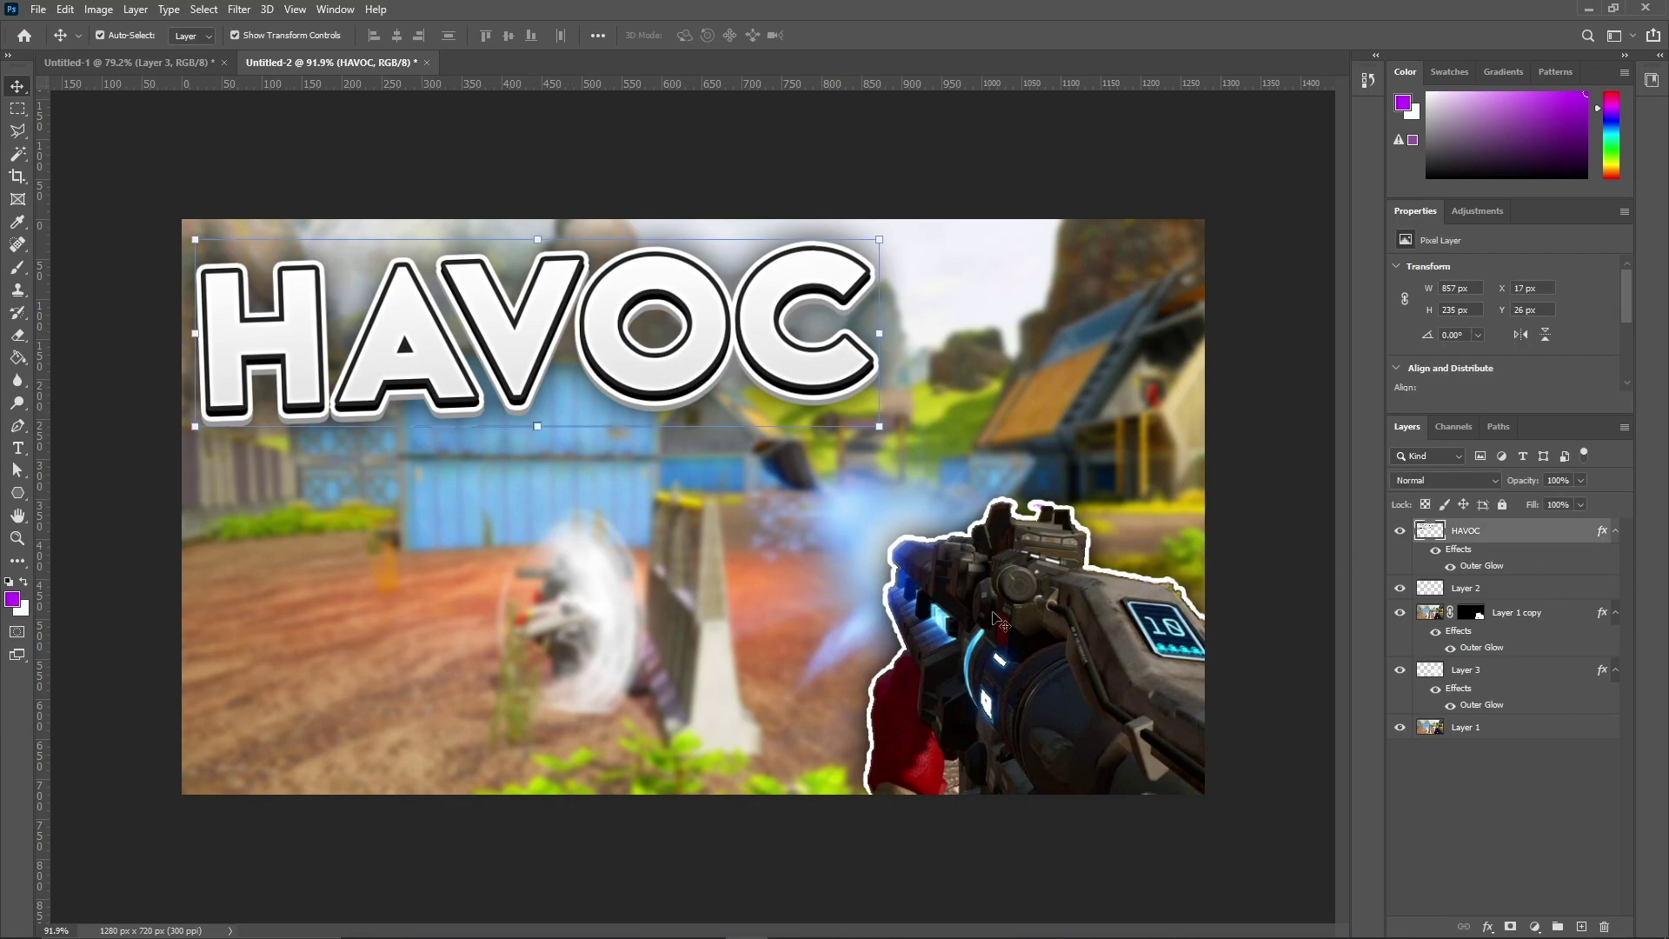
pyautogui.click(129, 61)
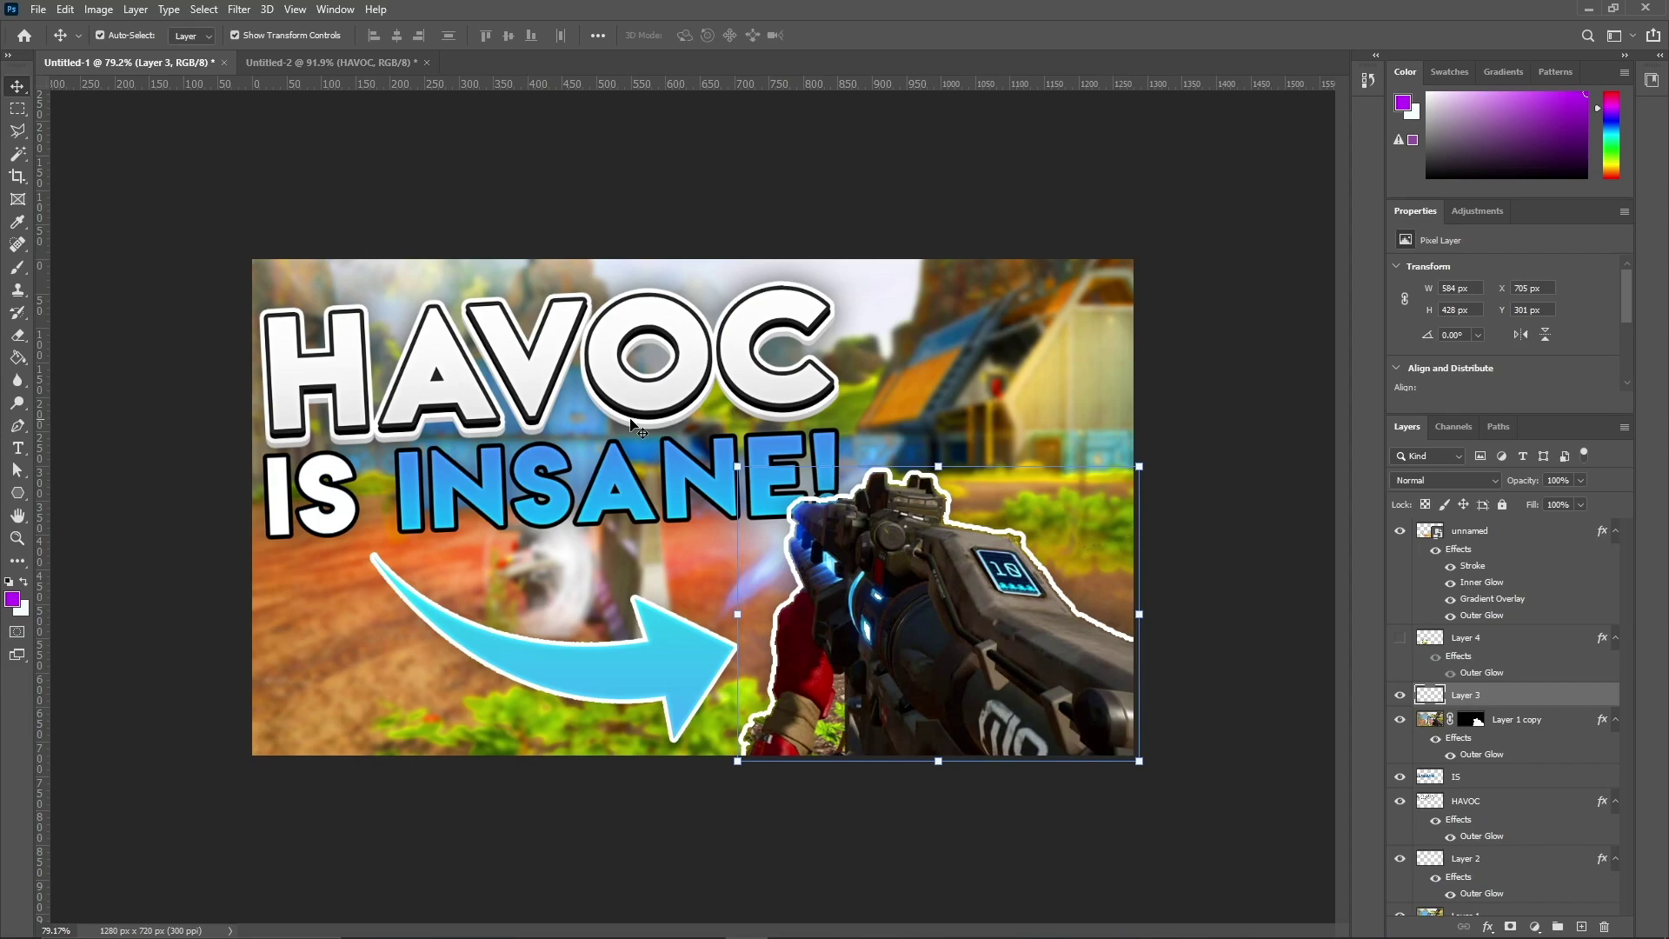
pyautogui.click(328, 61)
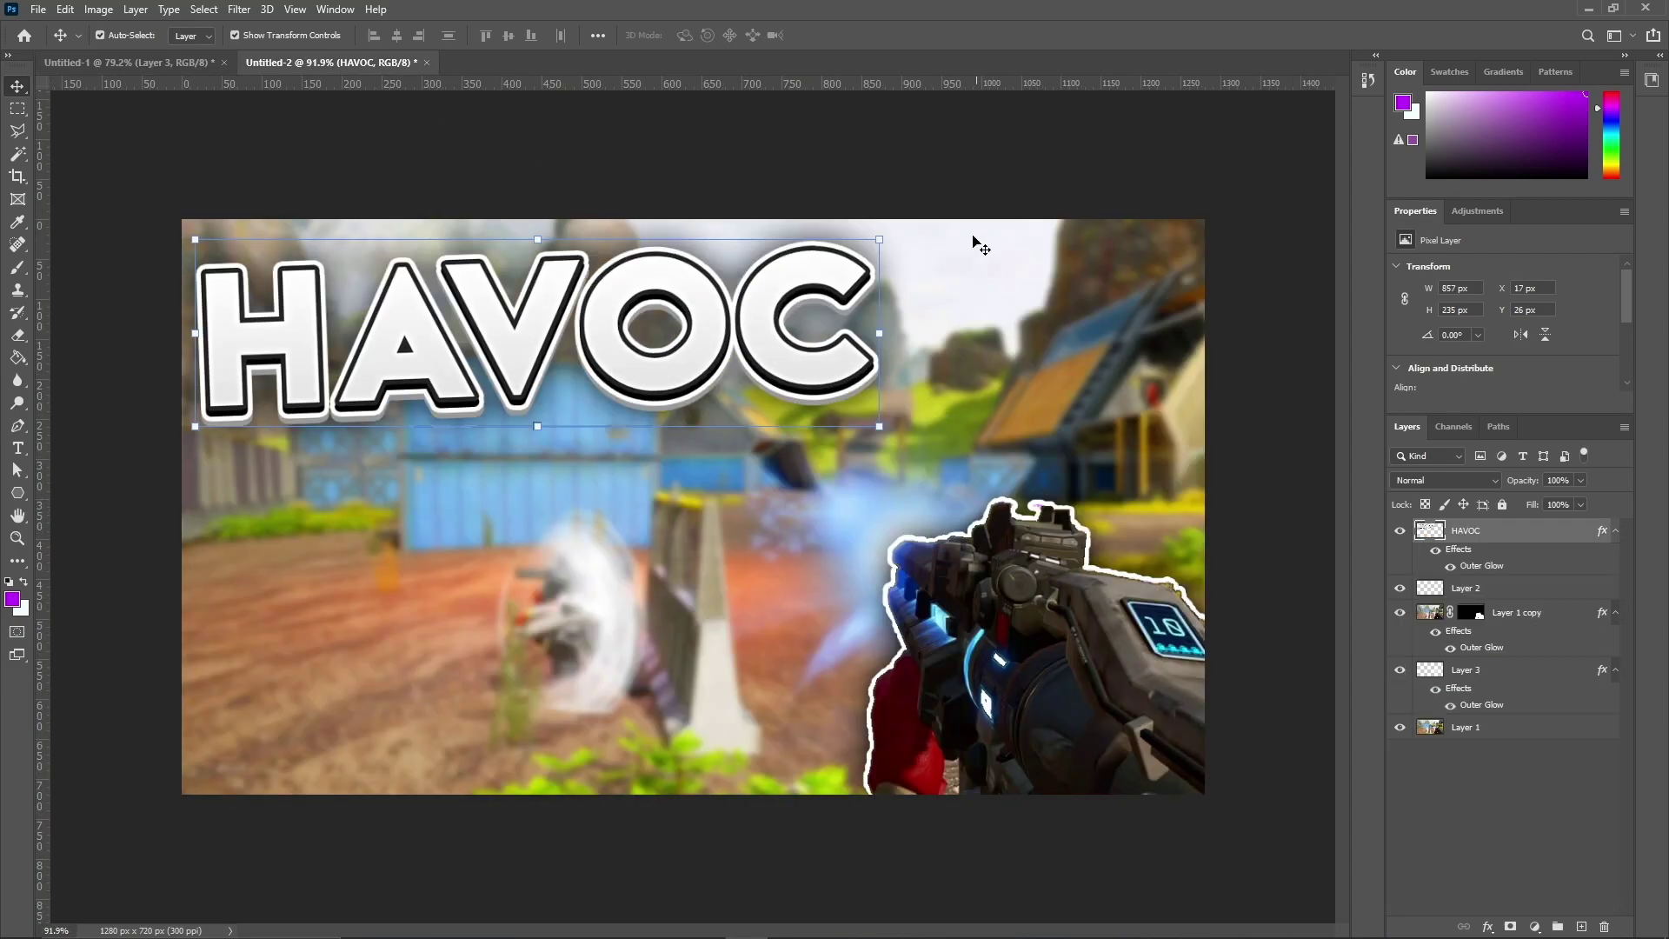
pyautogui.click(1234, 443)
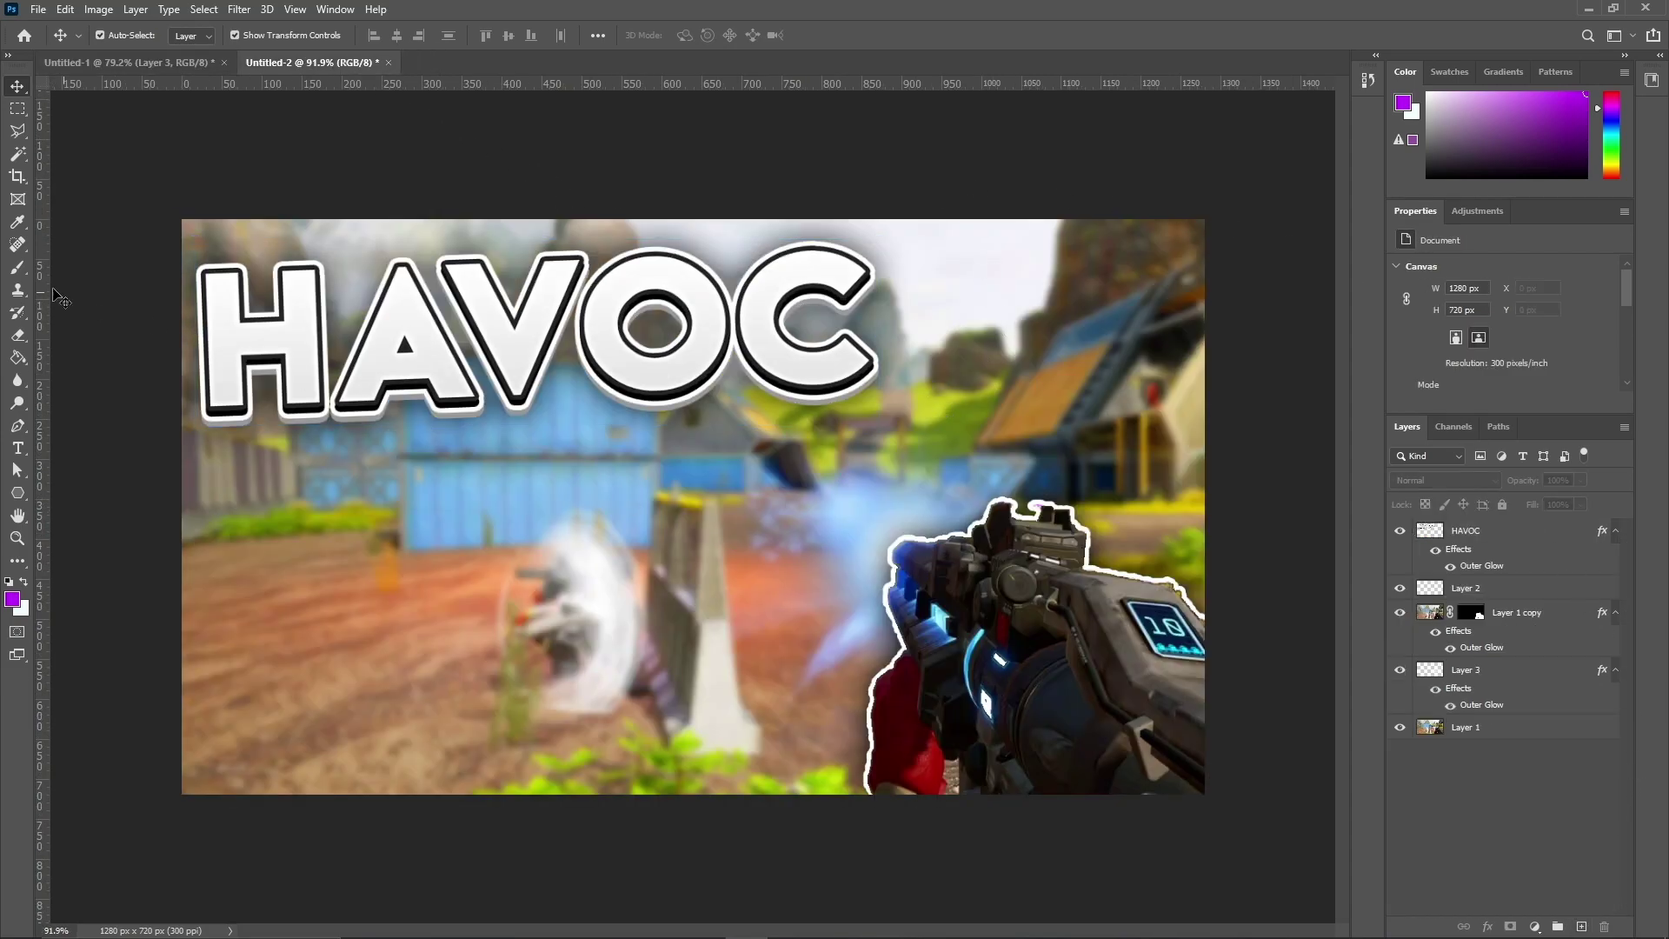
# Add the white text IS INSANE in 30 pt Lemon/Milk Bold beneath the HAVOC text.
pyautogui.click(17, 447)
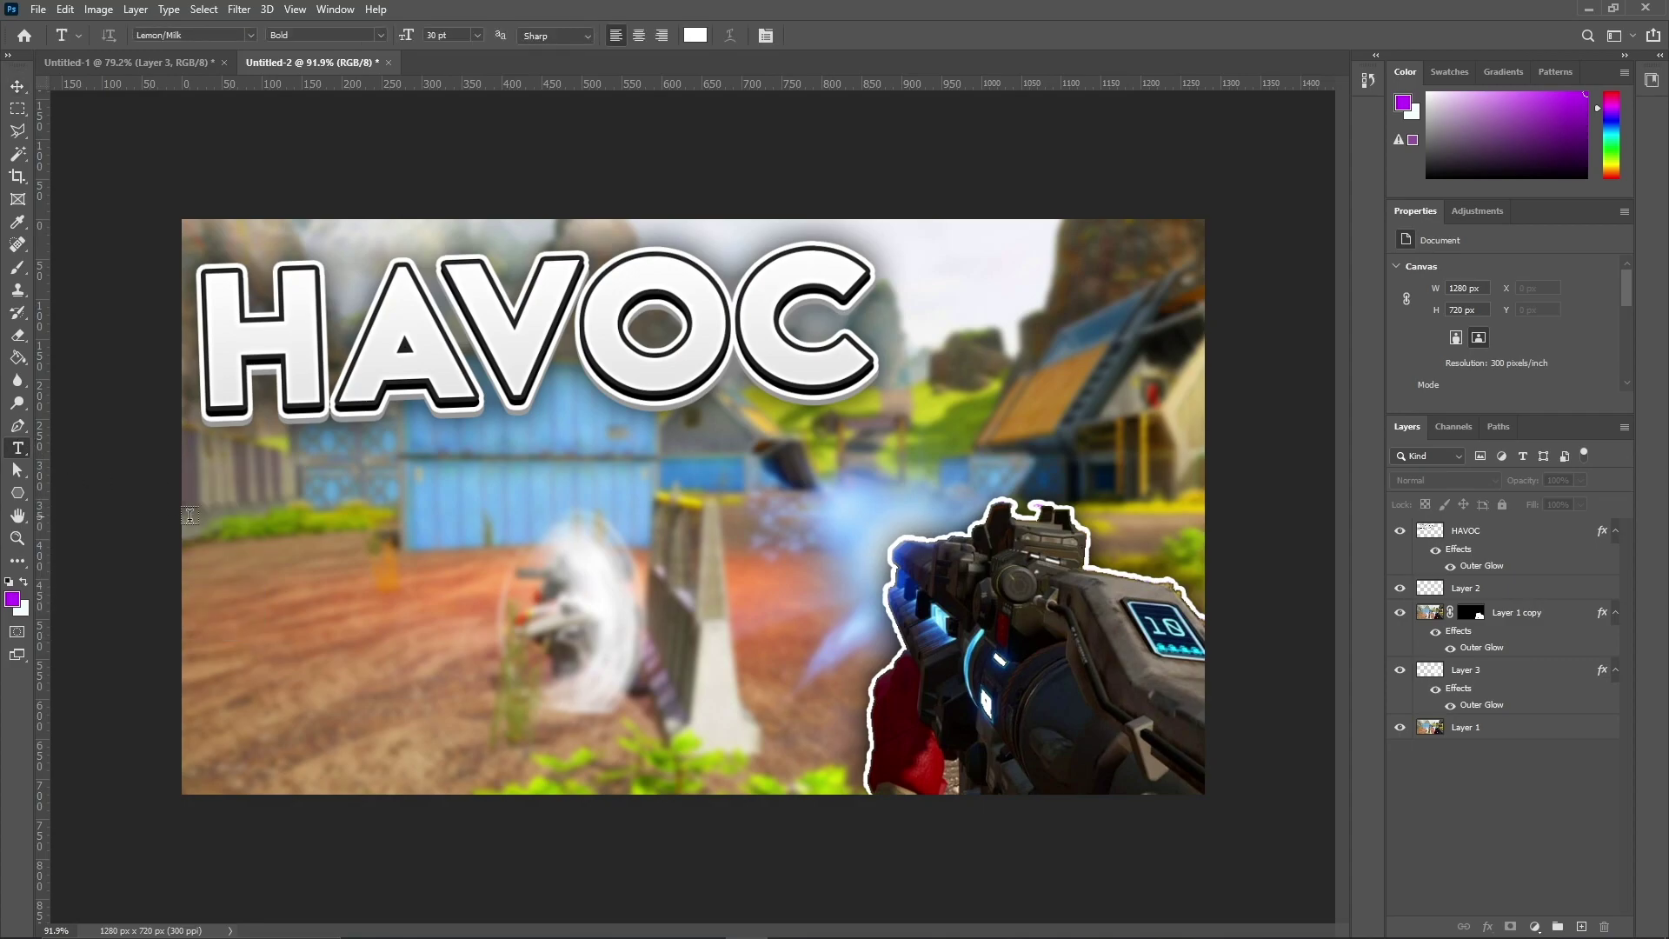
pyautogui.click(253, 535)
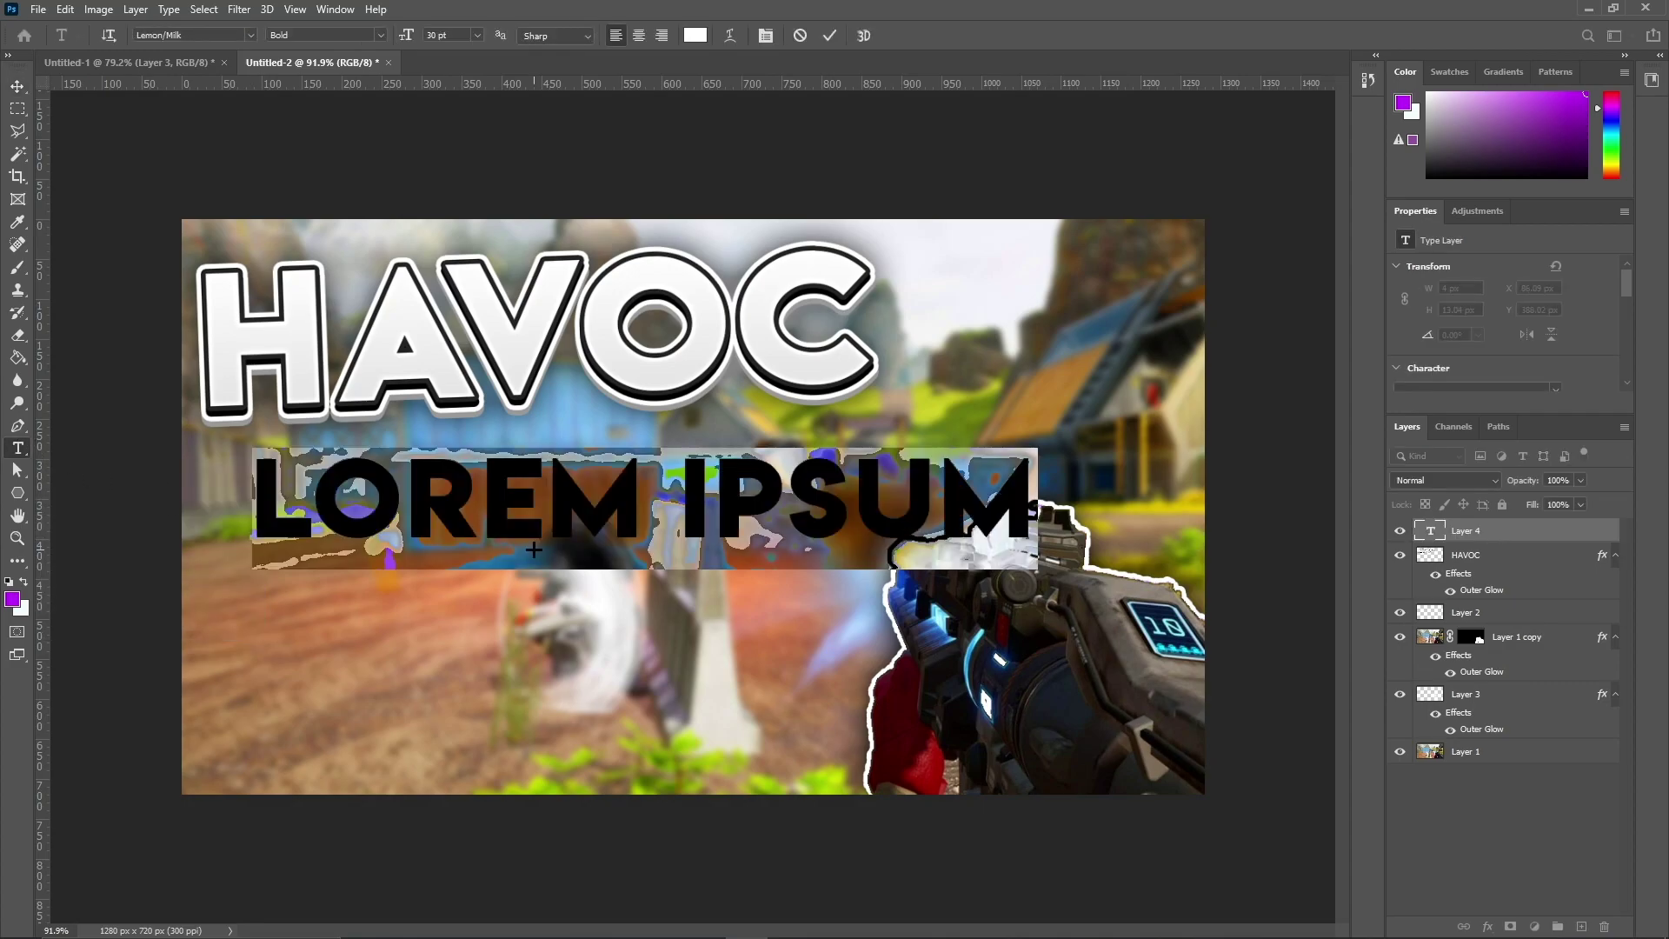
pyautogui.write('IS IN')
pyautogui.press('BackSpace')
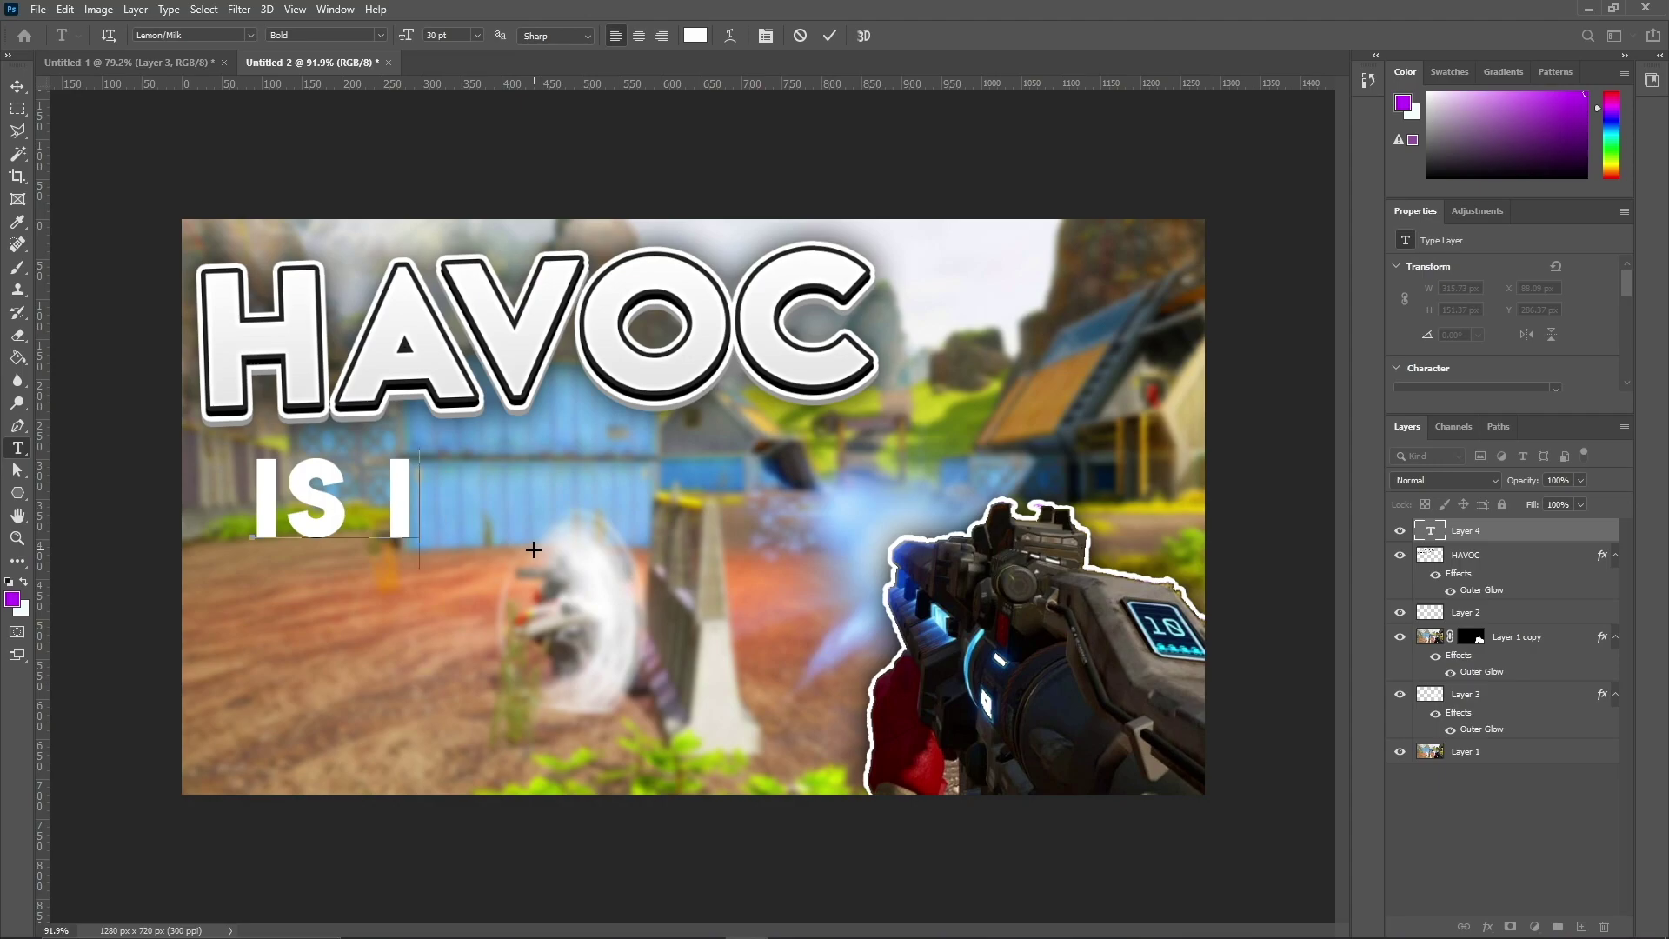
pyautogui.write('NSANE')
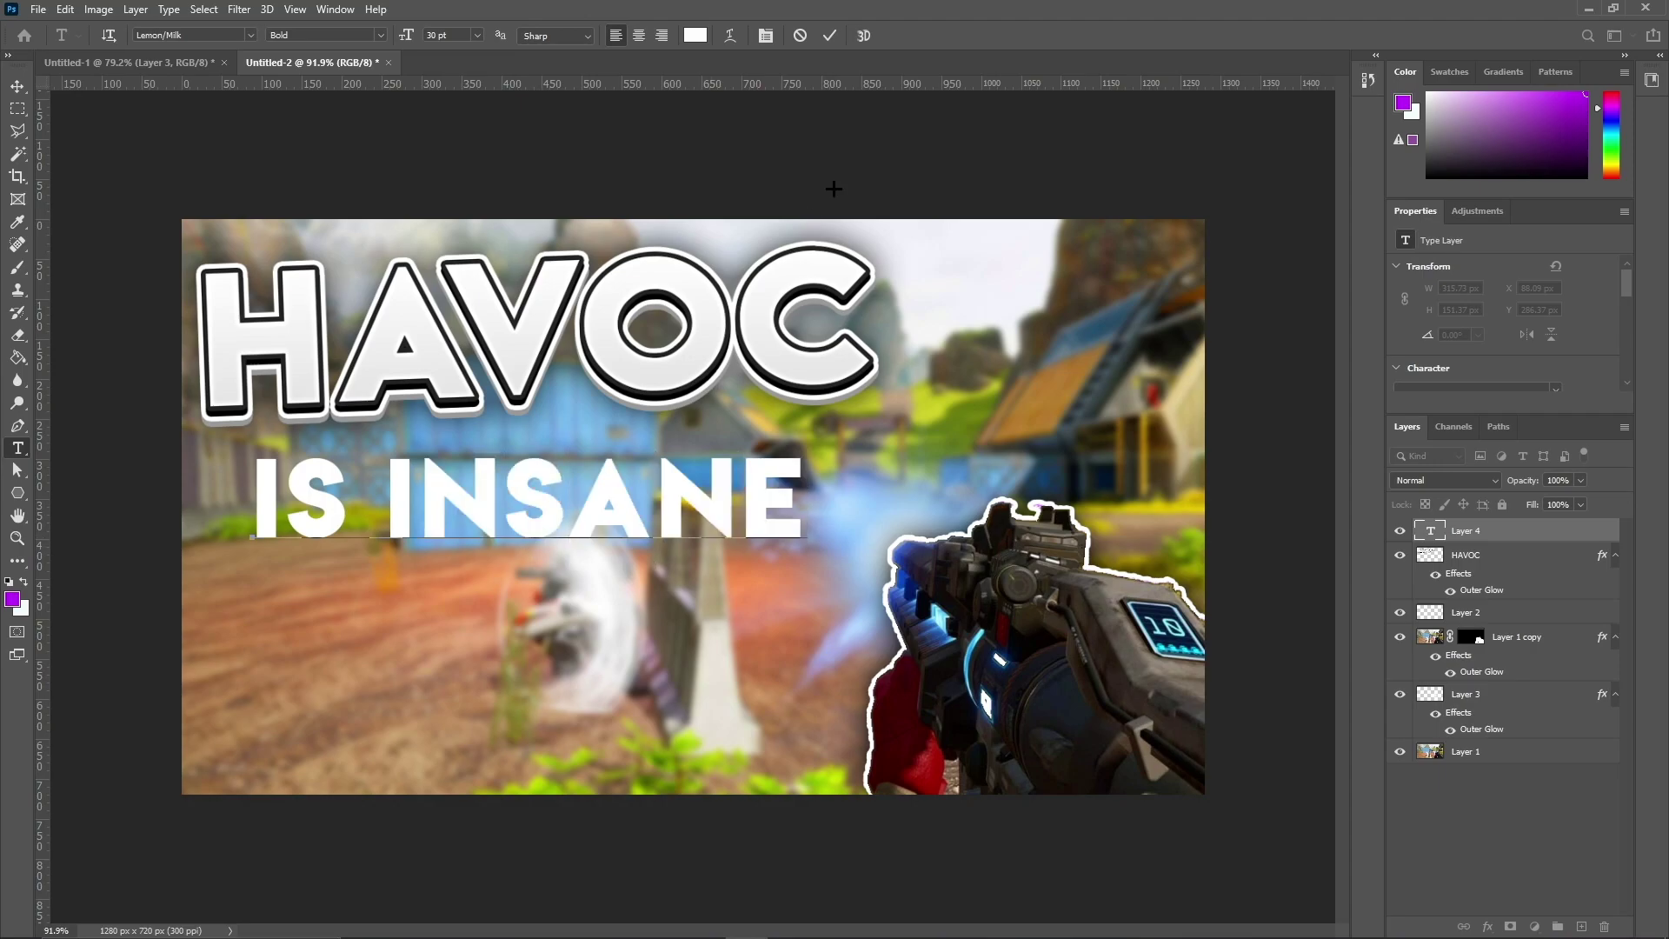
pyautogui.click(831, 35)
# Scale the IS INSANE text to 121.44%, rotate it to -2.99° and position it directly beneath HAVOC.
pyautogui.click(18, 86)
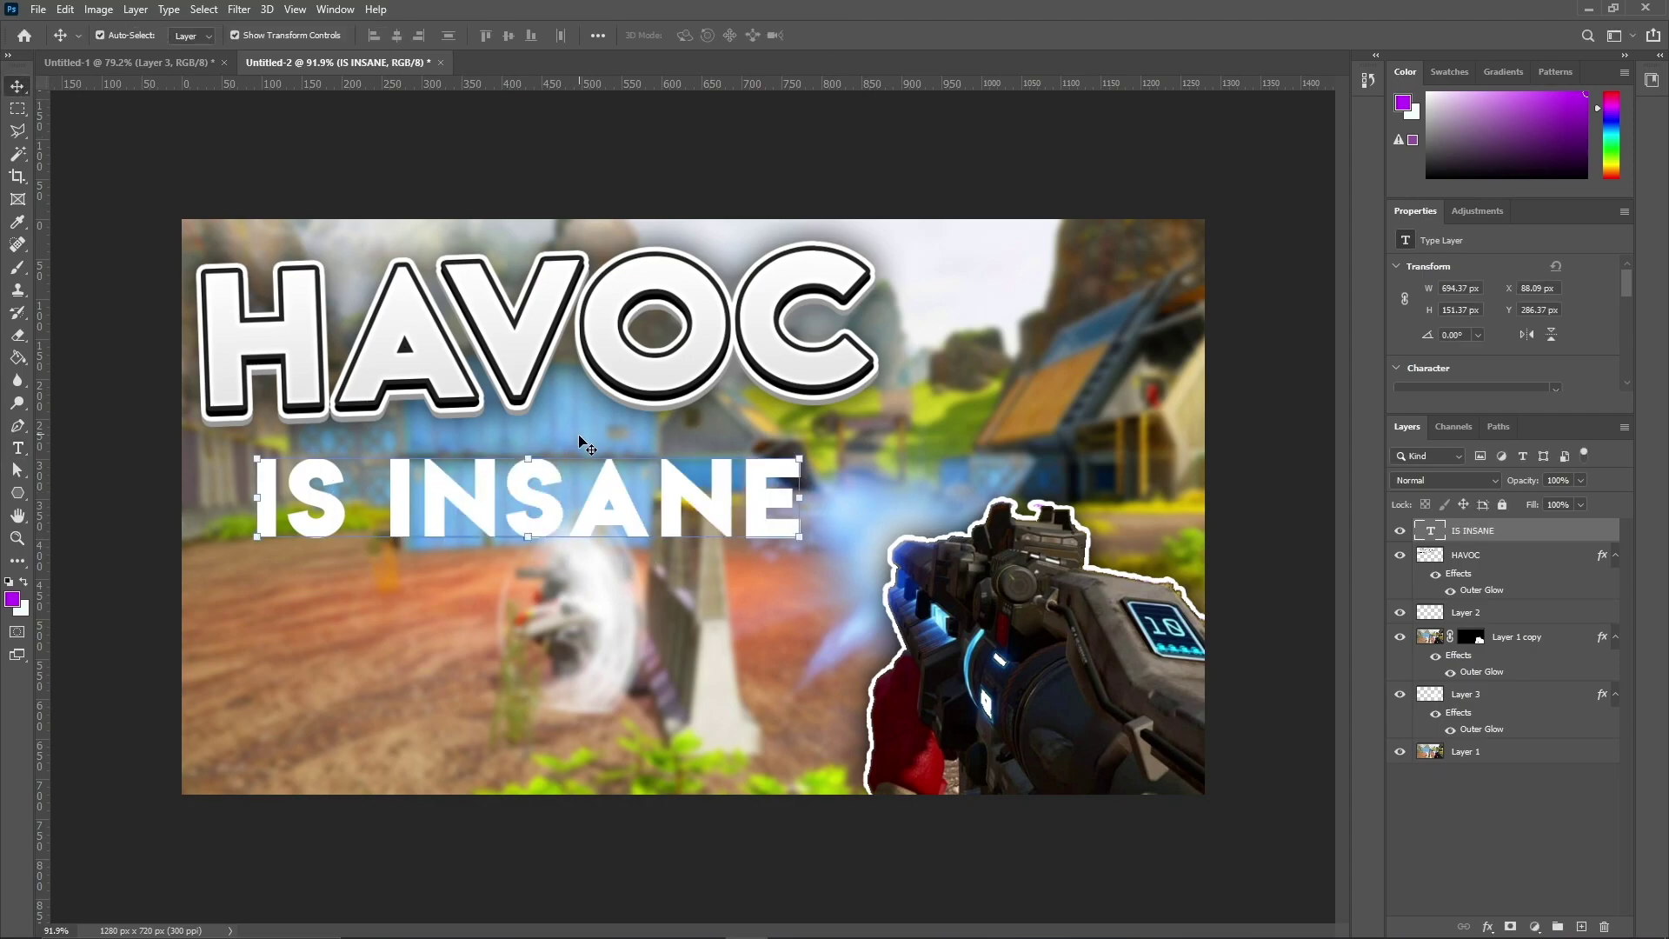
pyautogui.moveTo(591, 491); pyautogui.dragTo(559, 482)
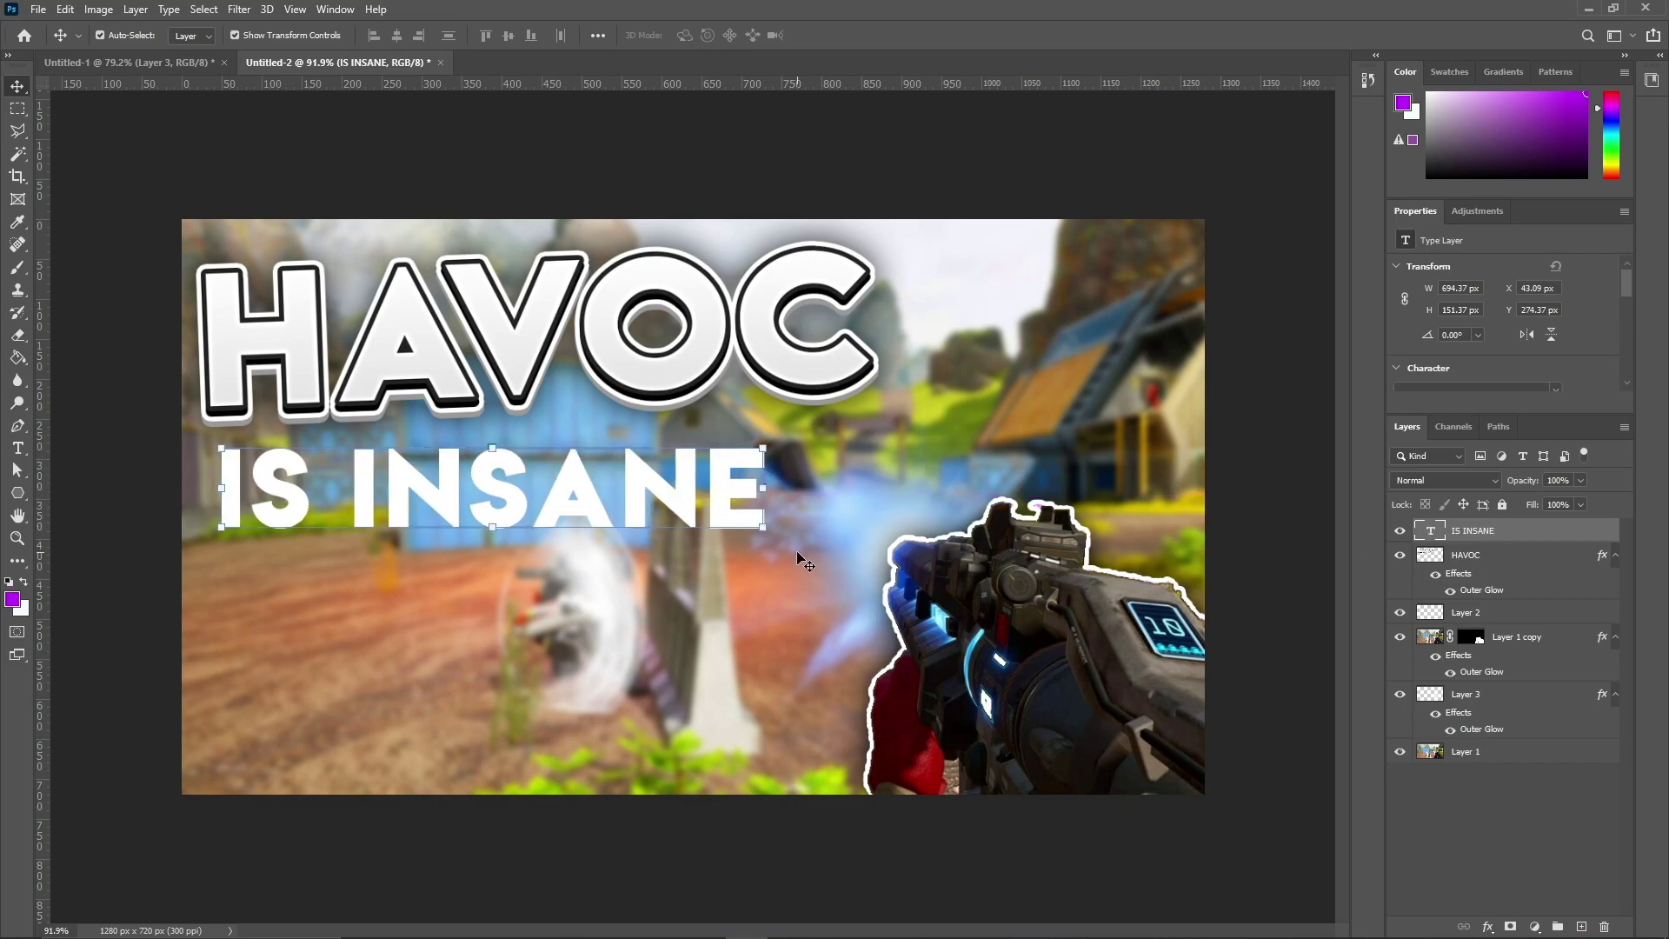
pyautogui.moveTo(762, 528); pyautogui.dragTo(884, 581)
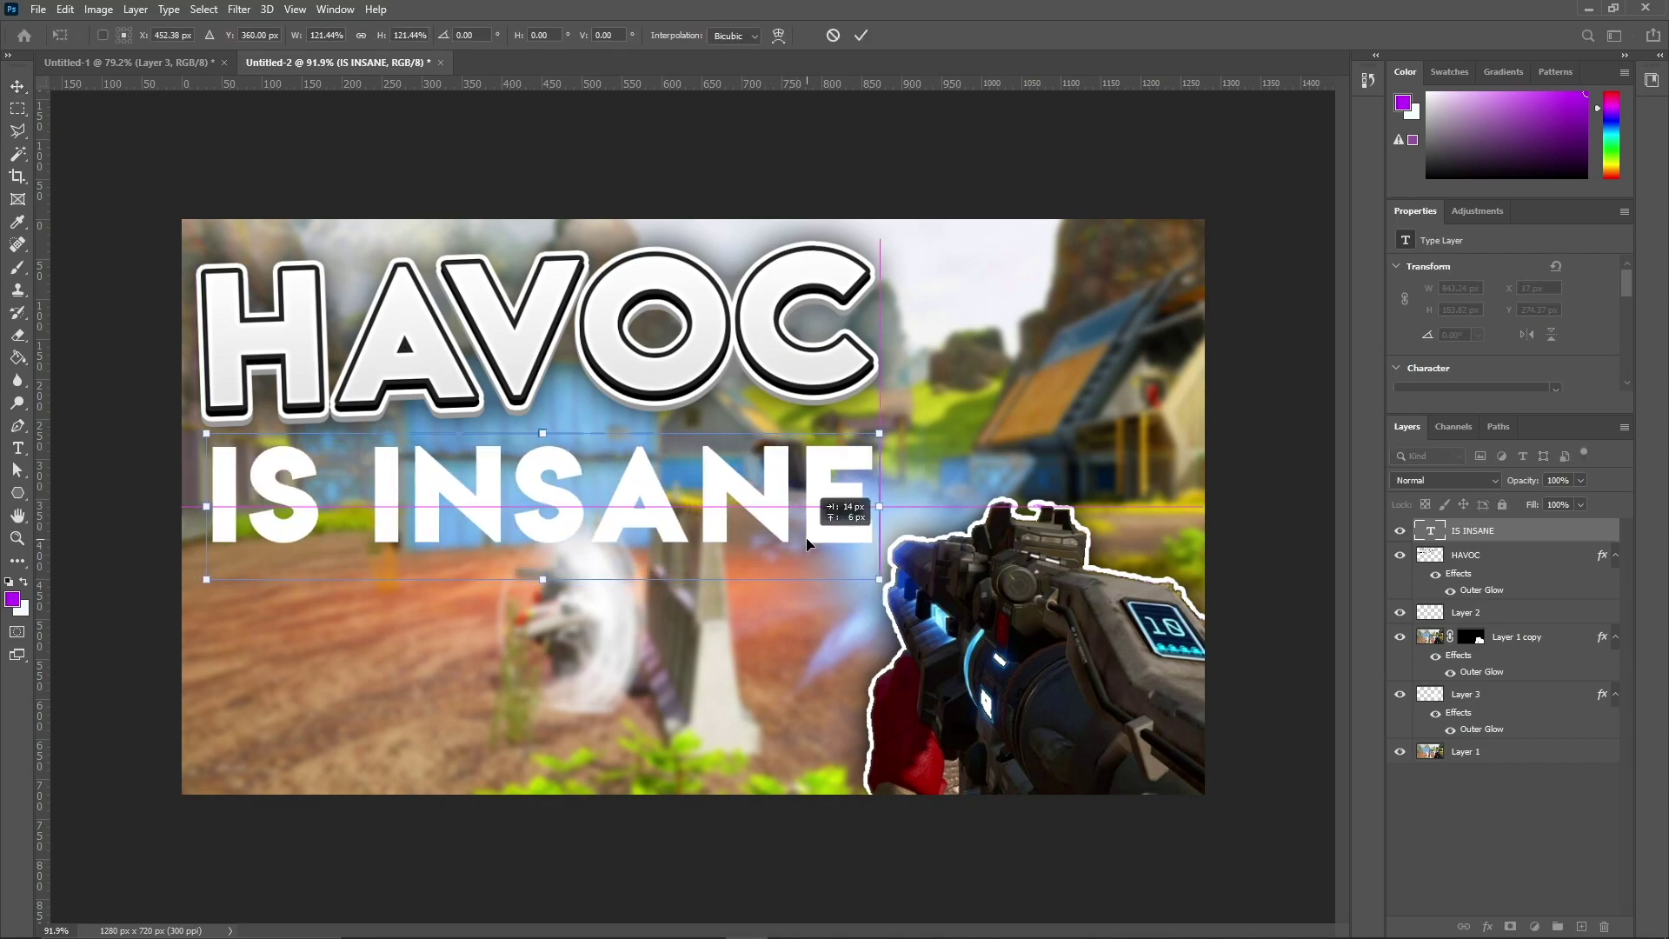
pyautogui.moveTo(891, 431); pyautogui.dragTo(880, 414)
pyautogui.moveTo(826, 475); pyautogui.dragTo(817, 469)
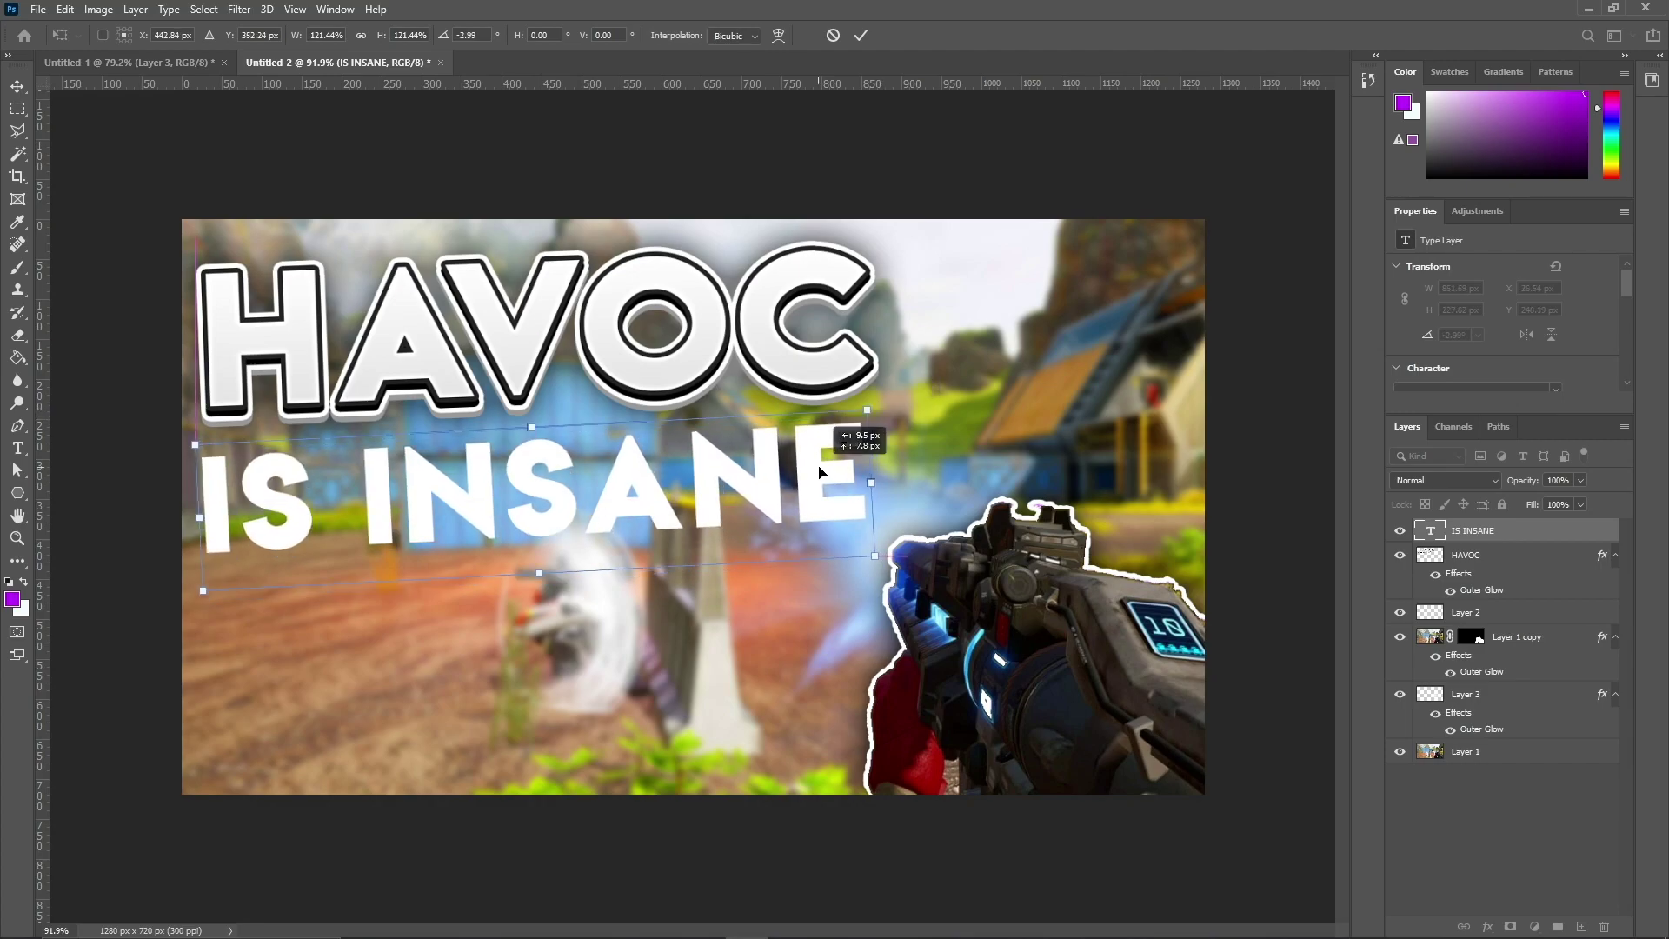
pyautogui.click(860, 35)
# Duplicate the IS INSANE text layer and shorten the copy to the word IS.
pyautogui.hotkey('ctrl', 'j')
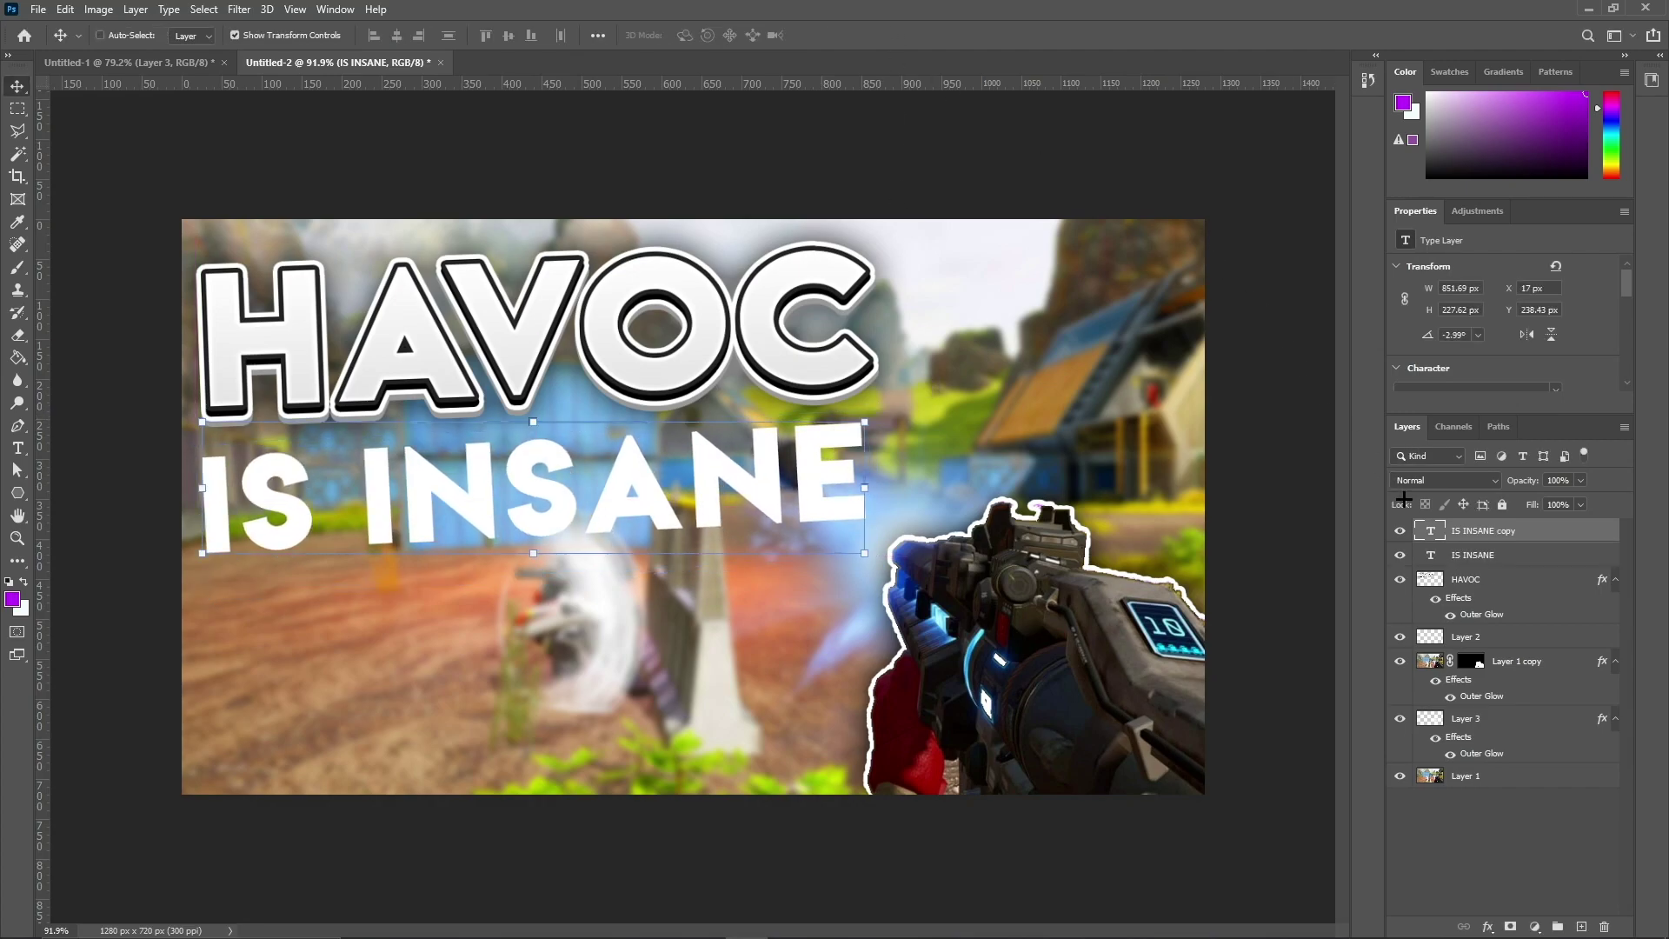
pyautogui.press('t')
pyautogui.doubleClick(726, 460)
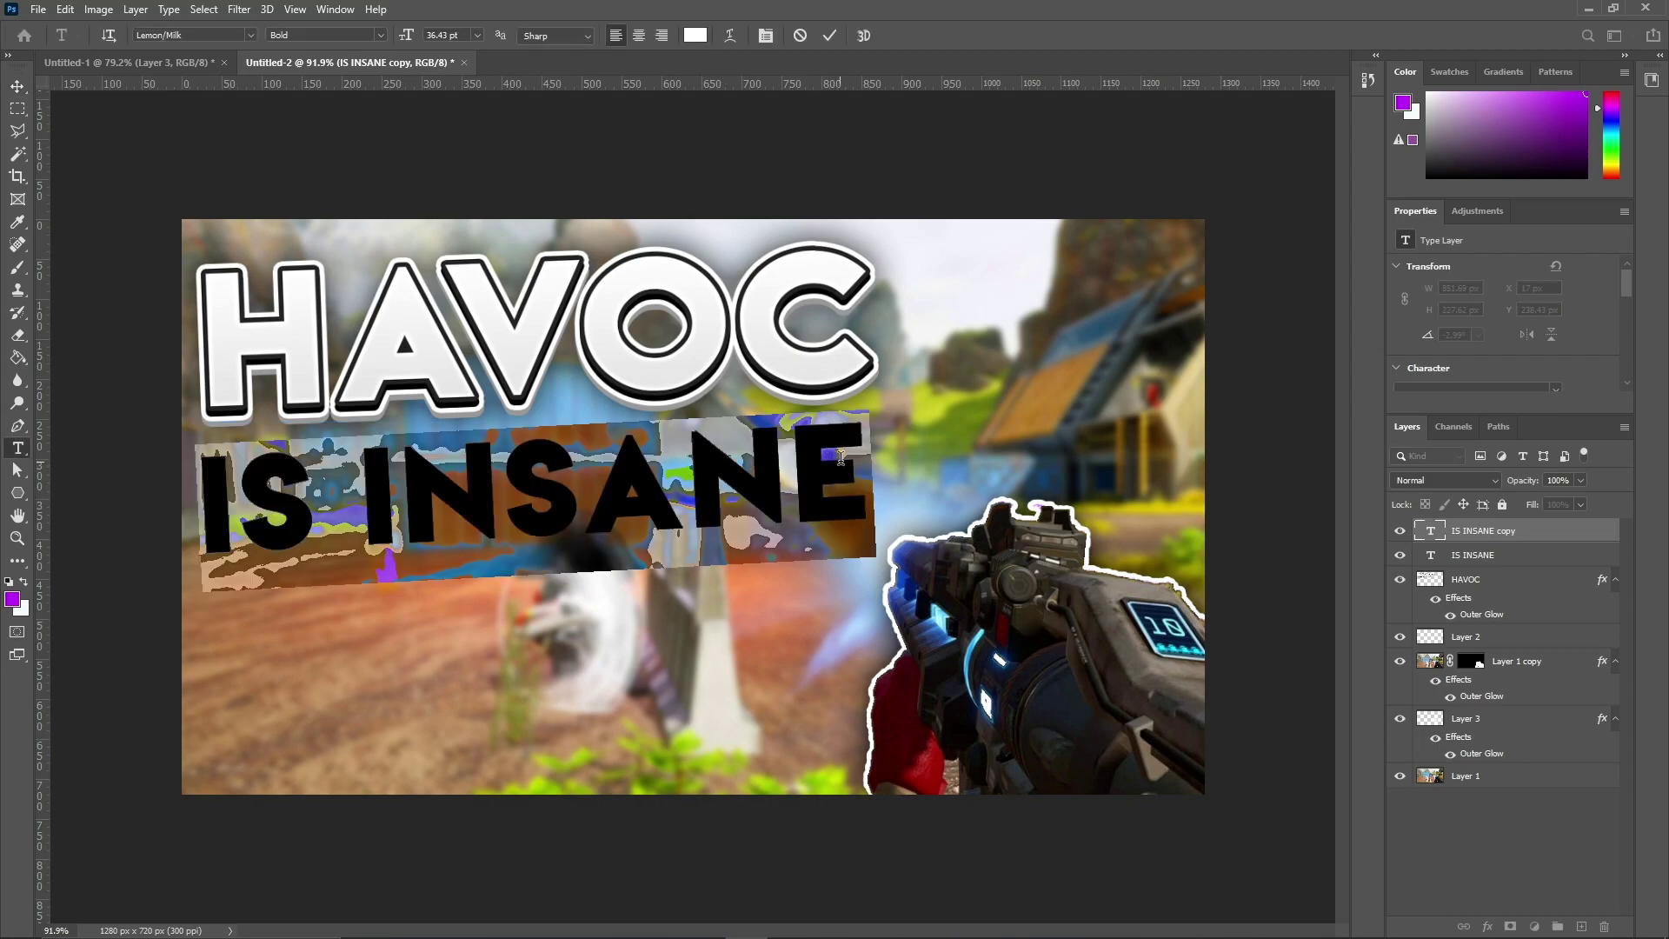
pyautogui.moveTo(869, 487); pyautogui.dragTo(306, 506)
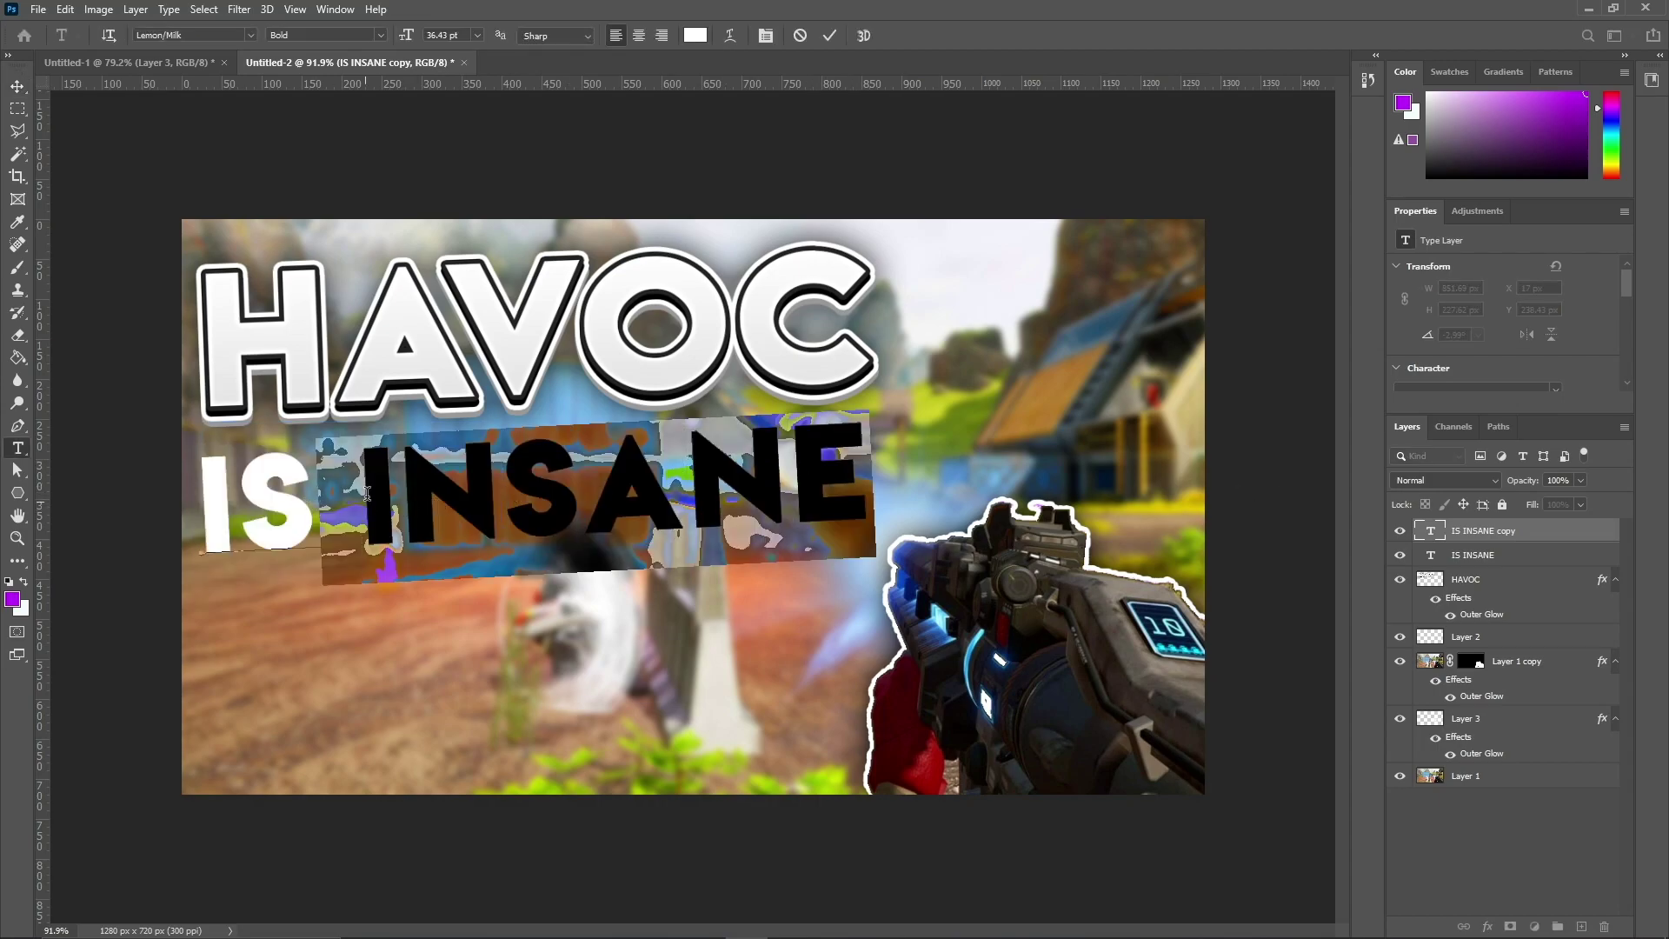
pyautogui.press('BackSpace')
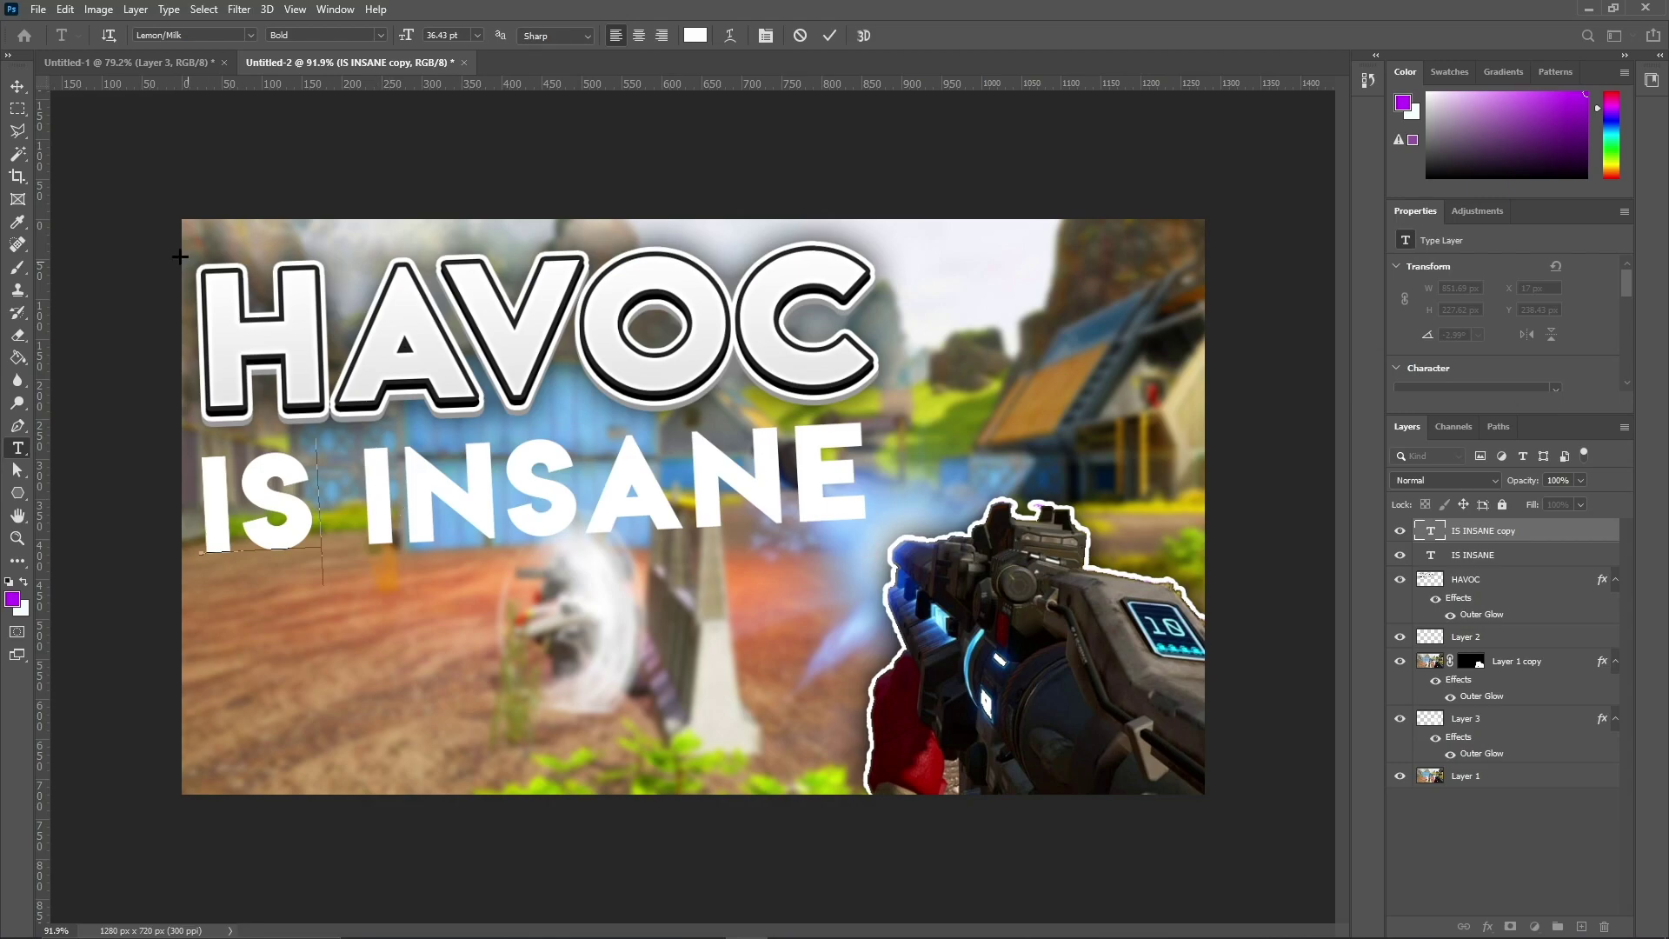
pyautogui.click(17, 108)
pyautogui.click(798, 353)
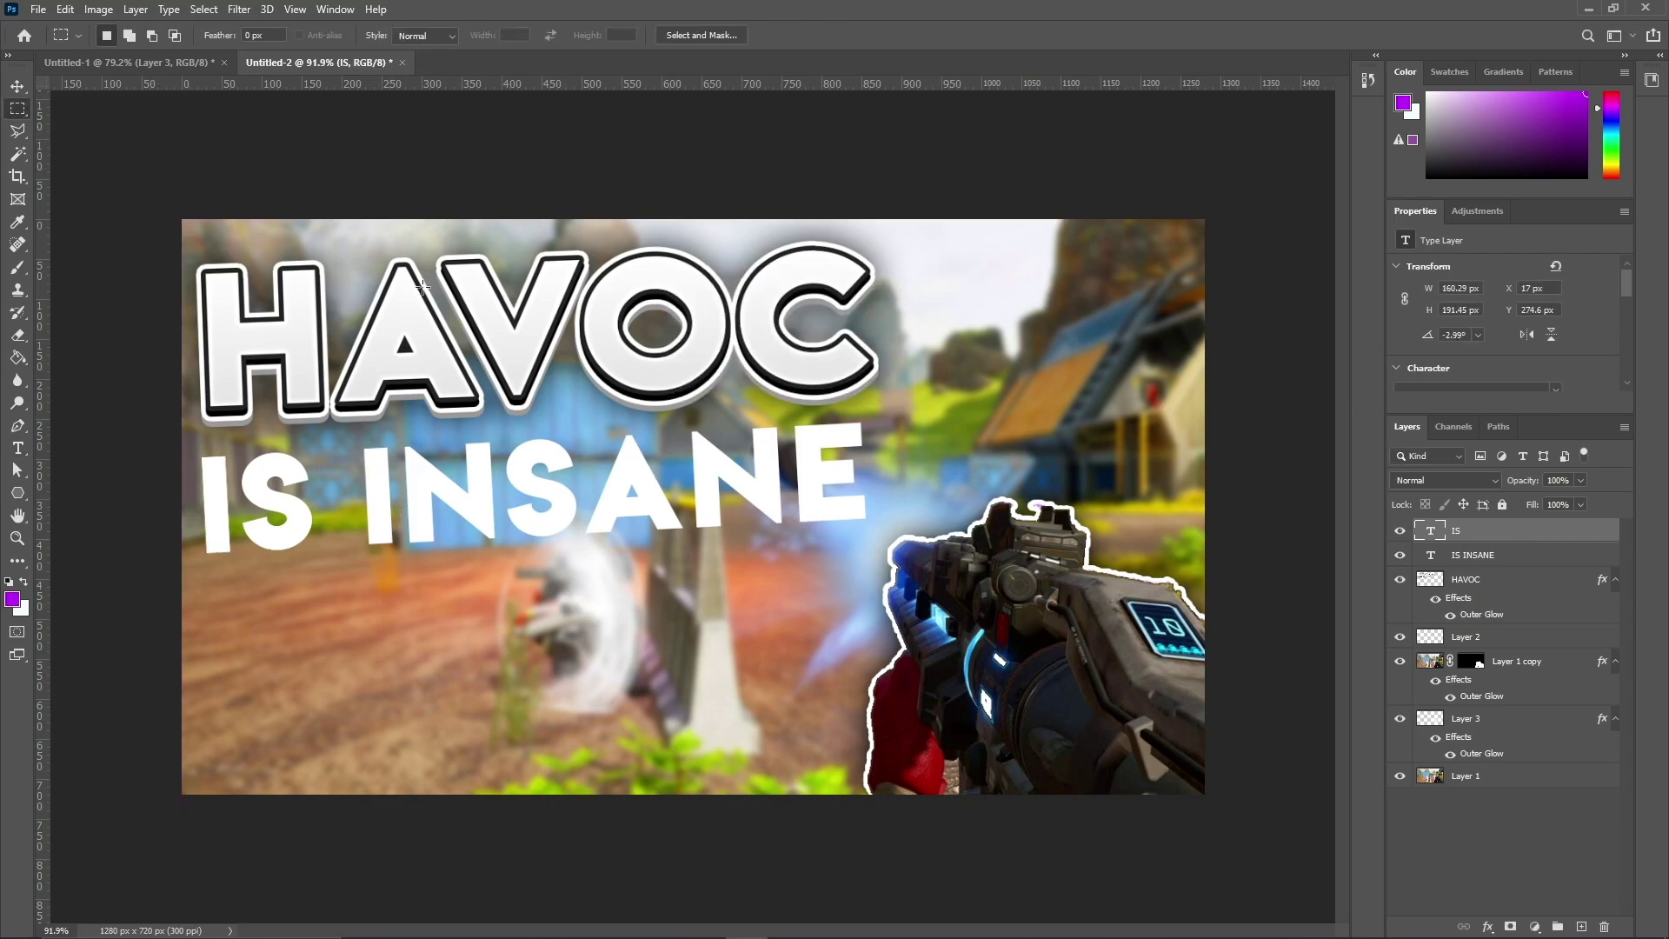
pyautogui.click(17, 86)
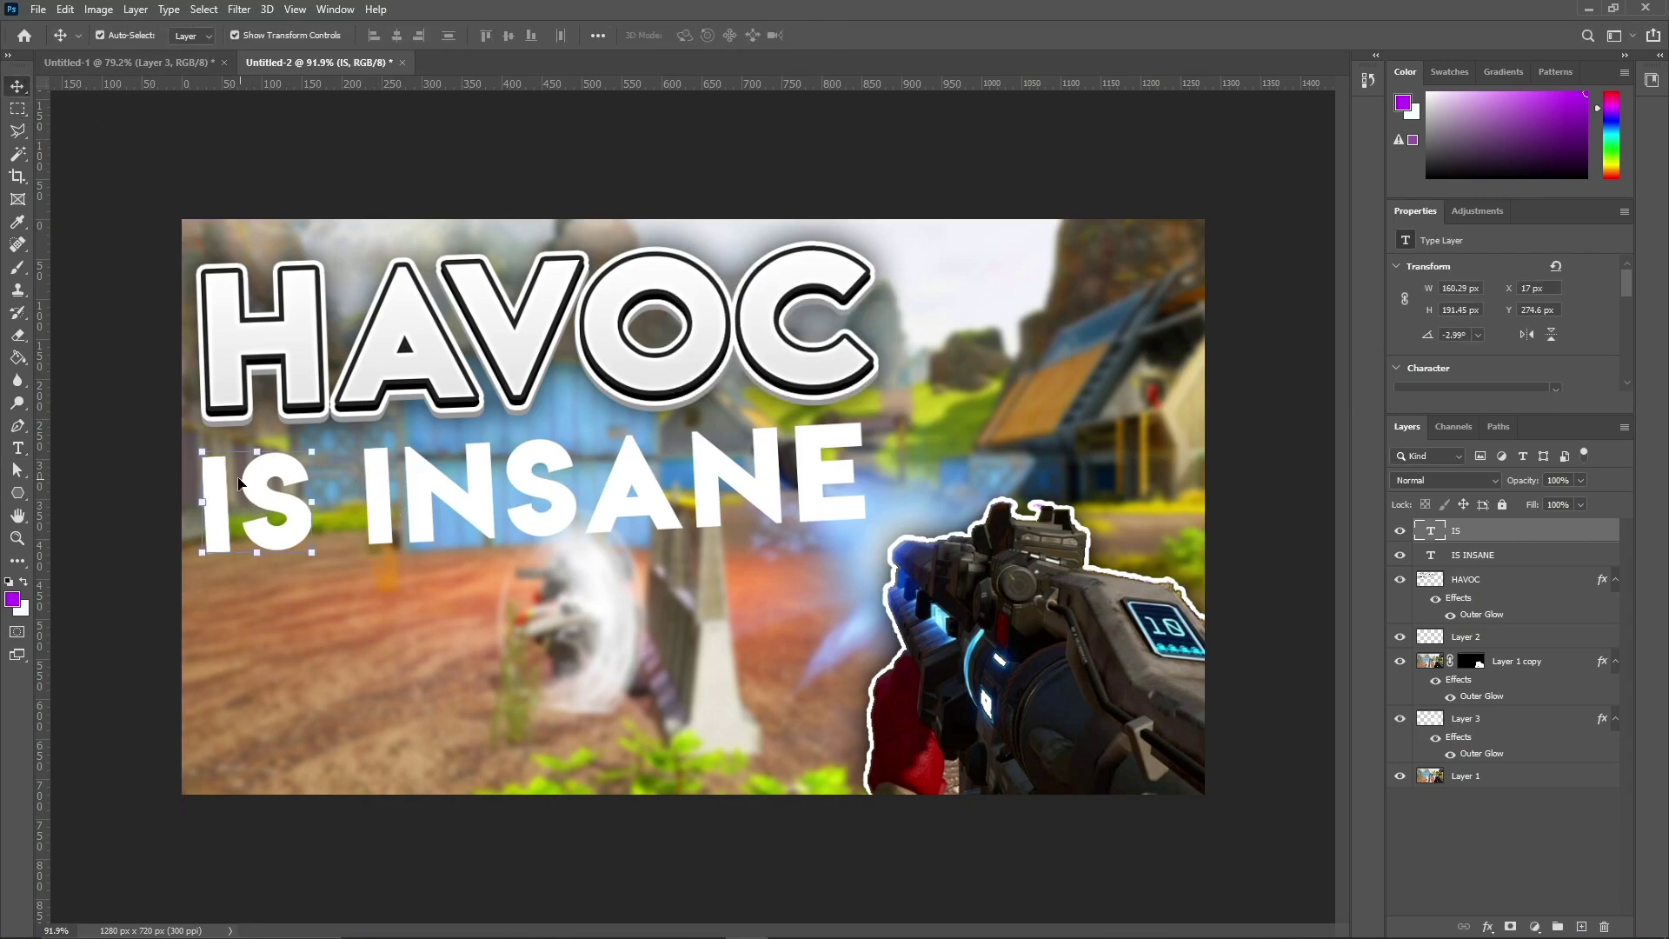
pyautogui.moveTo(288, 493); pyautogui.dragTo(313, 561)
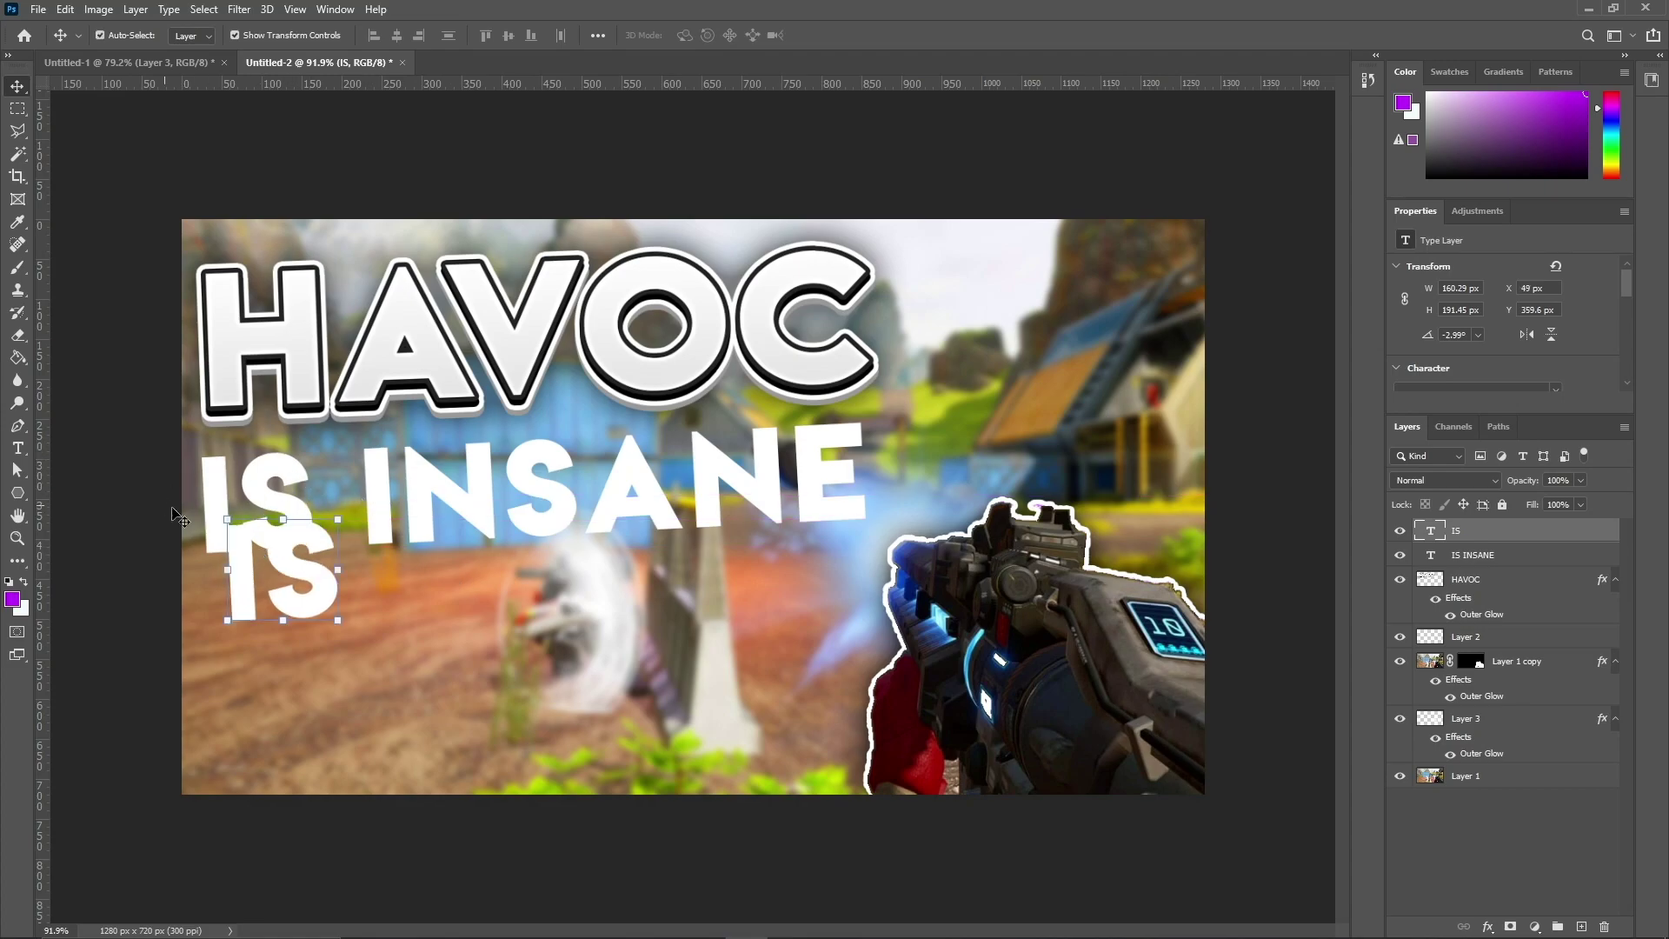
pyautogui.hotkey('ctrl', 'z')
pyautogui.click(17, 108)
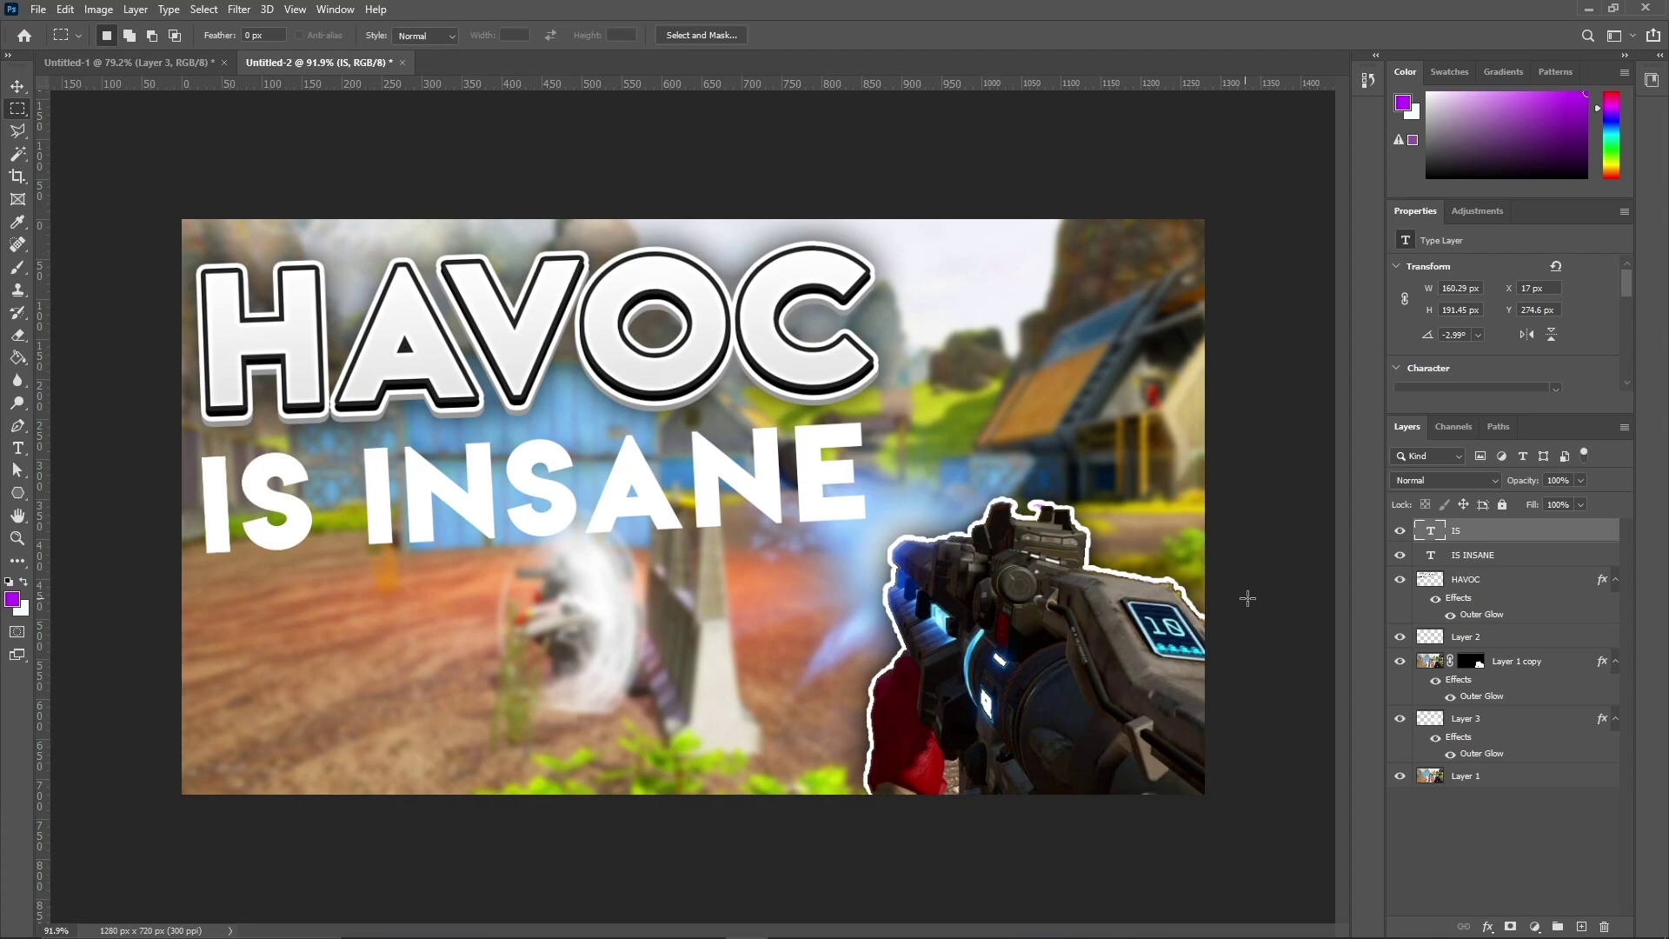
# Add a Gradient Overlay to the IS INSANE text layer at 100% opacity with the Blue_23 preset.
pyautogui.click(1523, 555)
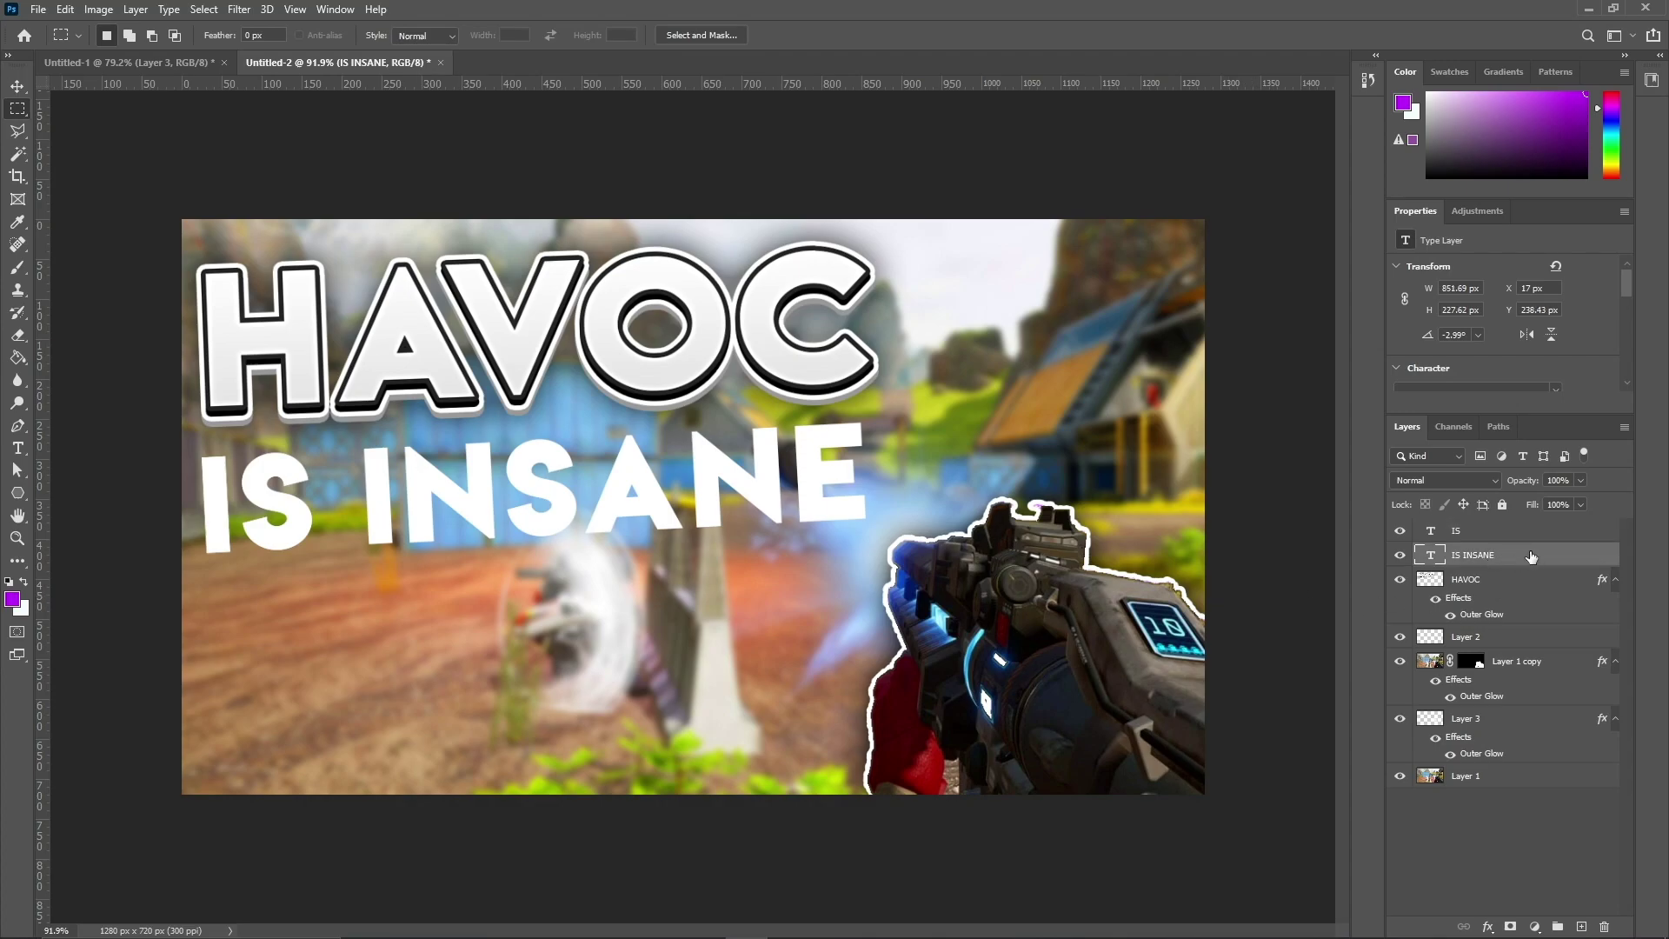
pyautogui.doubleClick(1529, 554)
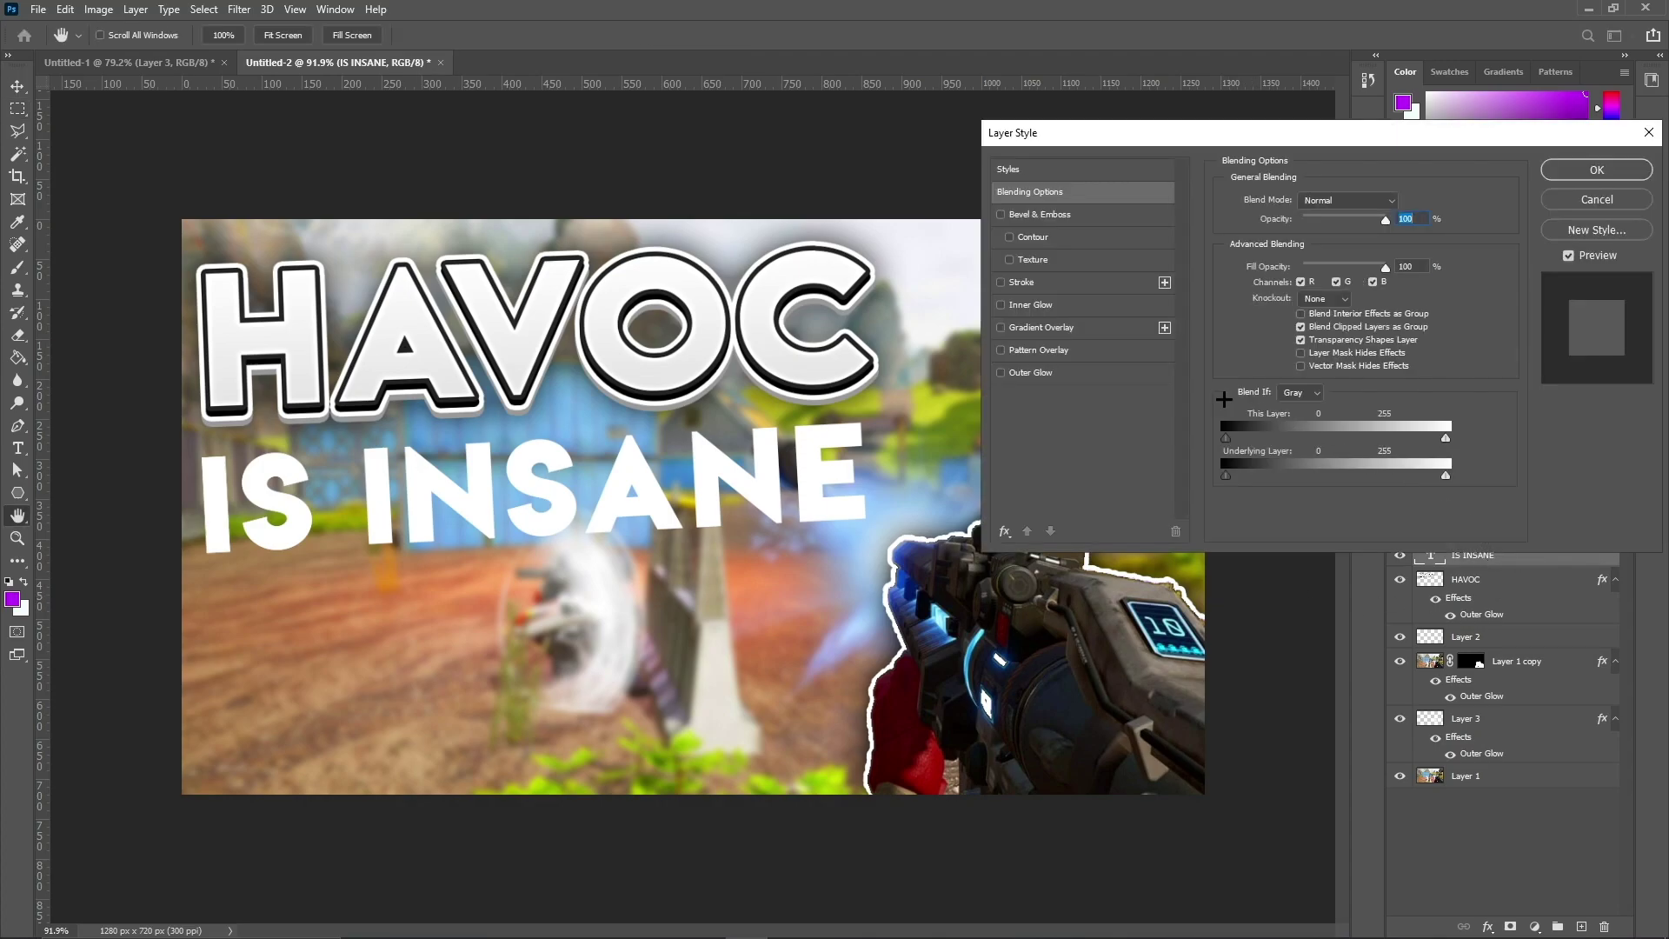
pyautogui.click(1055, 327)
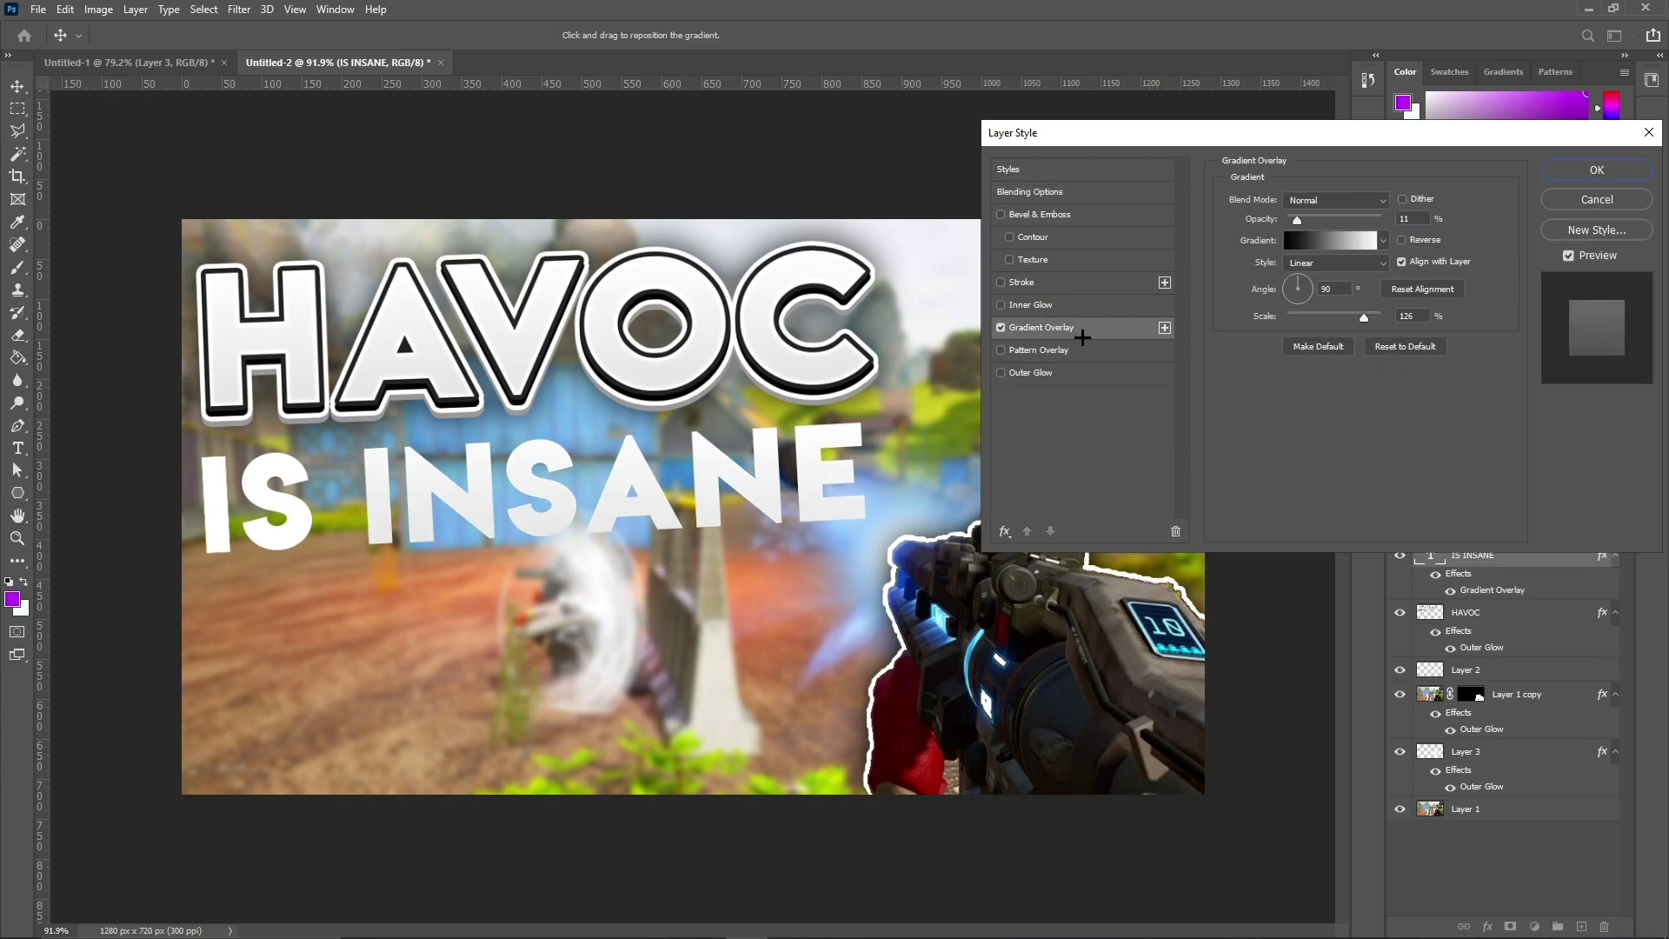
pyautogui.click(1323, 199)
pyautogui.click(1323, 199)
pyautogui.moveTo(1297, 219); pyautogui.dragTo(1471, 213)
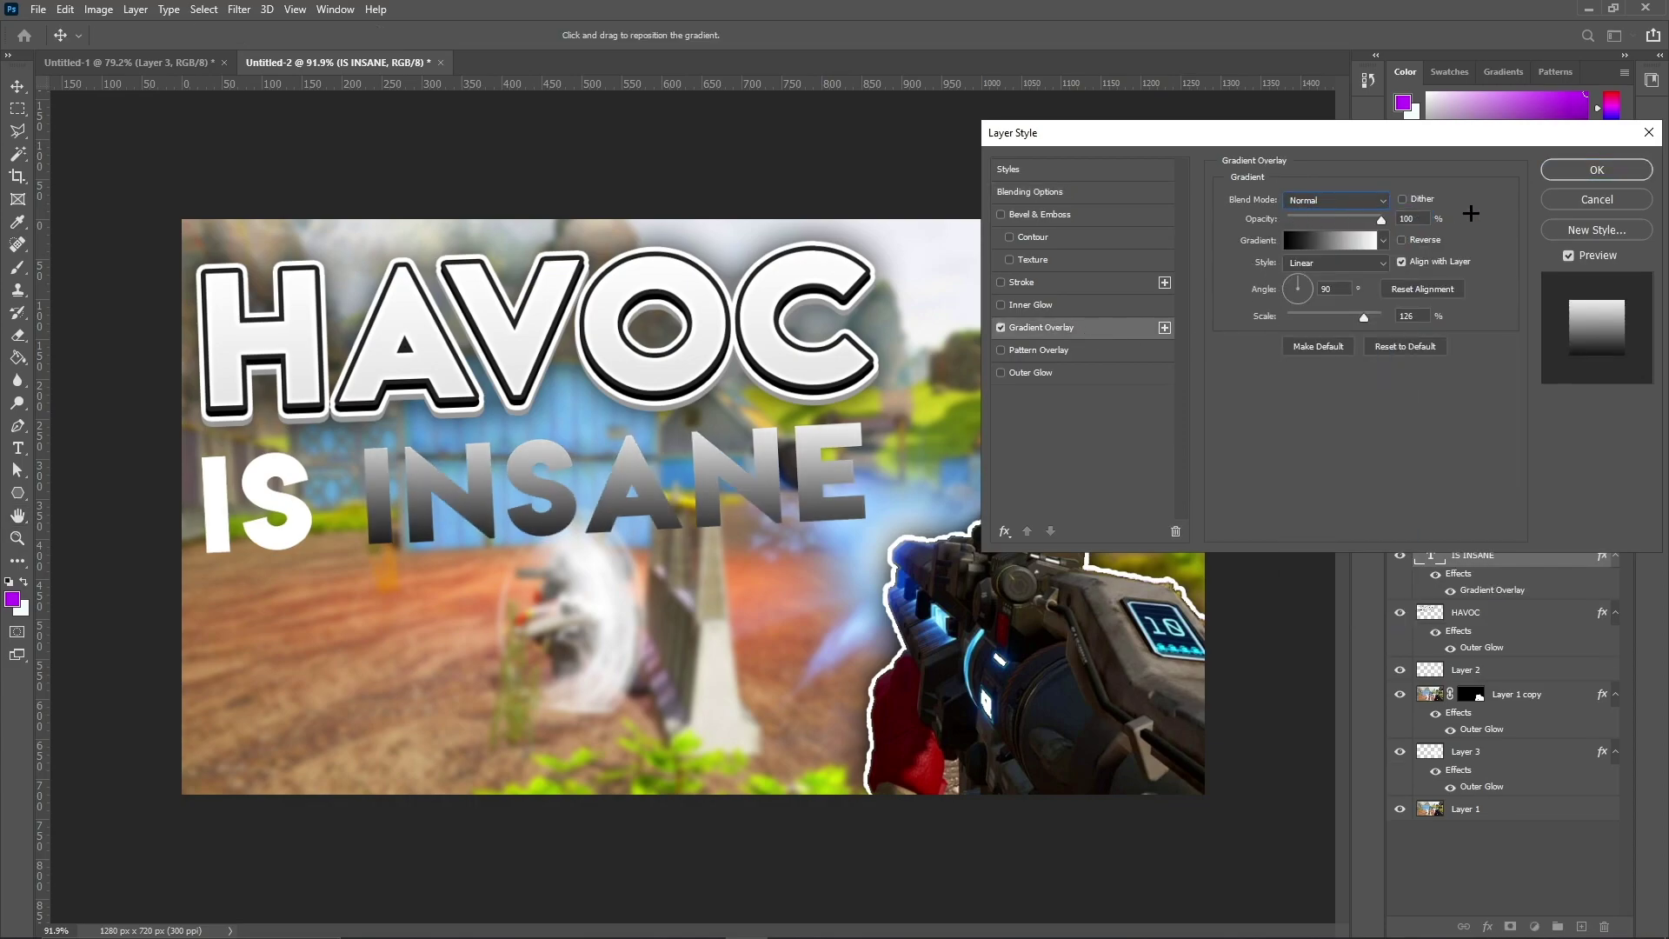
pyautogui.click(1354, 238)
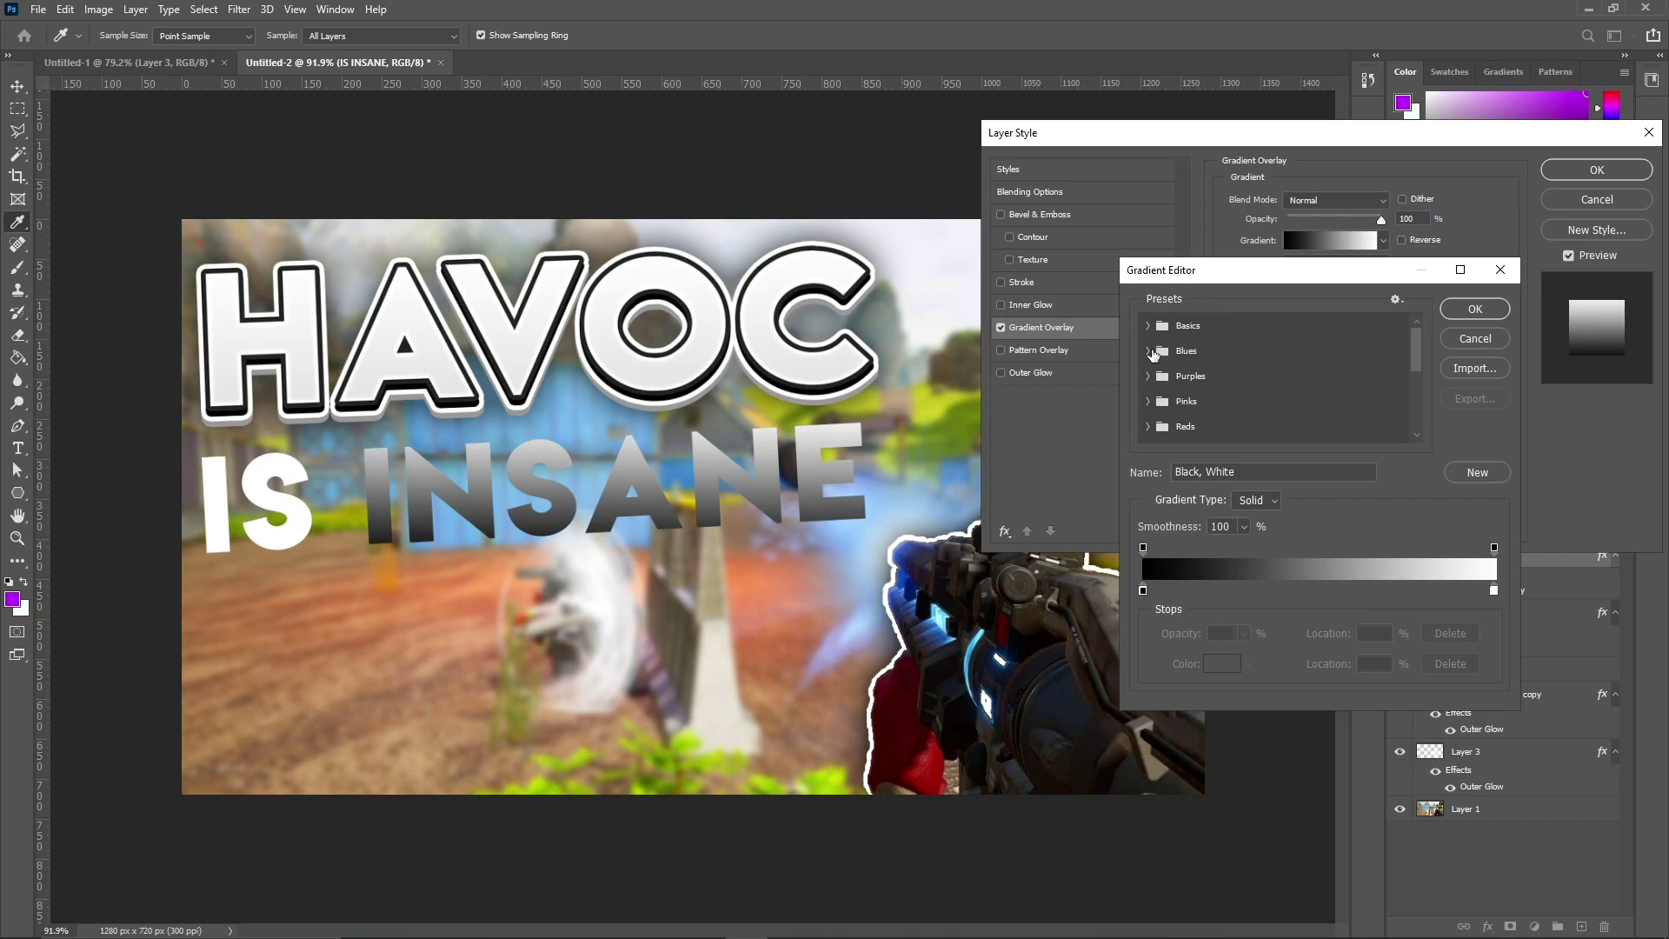
pyautogui.click(1149, 350)
pyautogui.scroll(-1, 1291, 411)
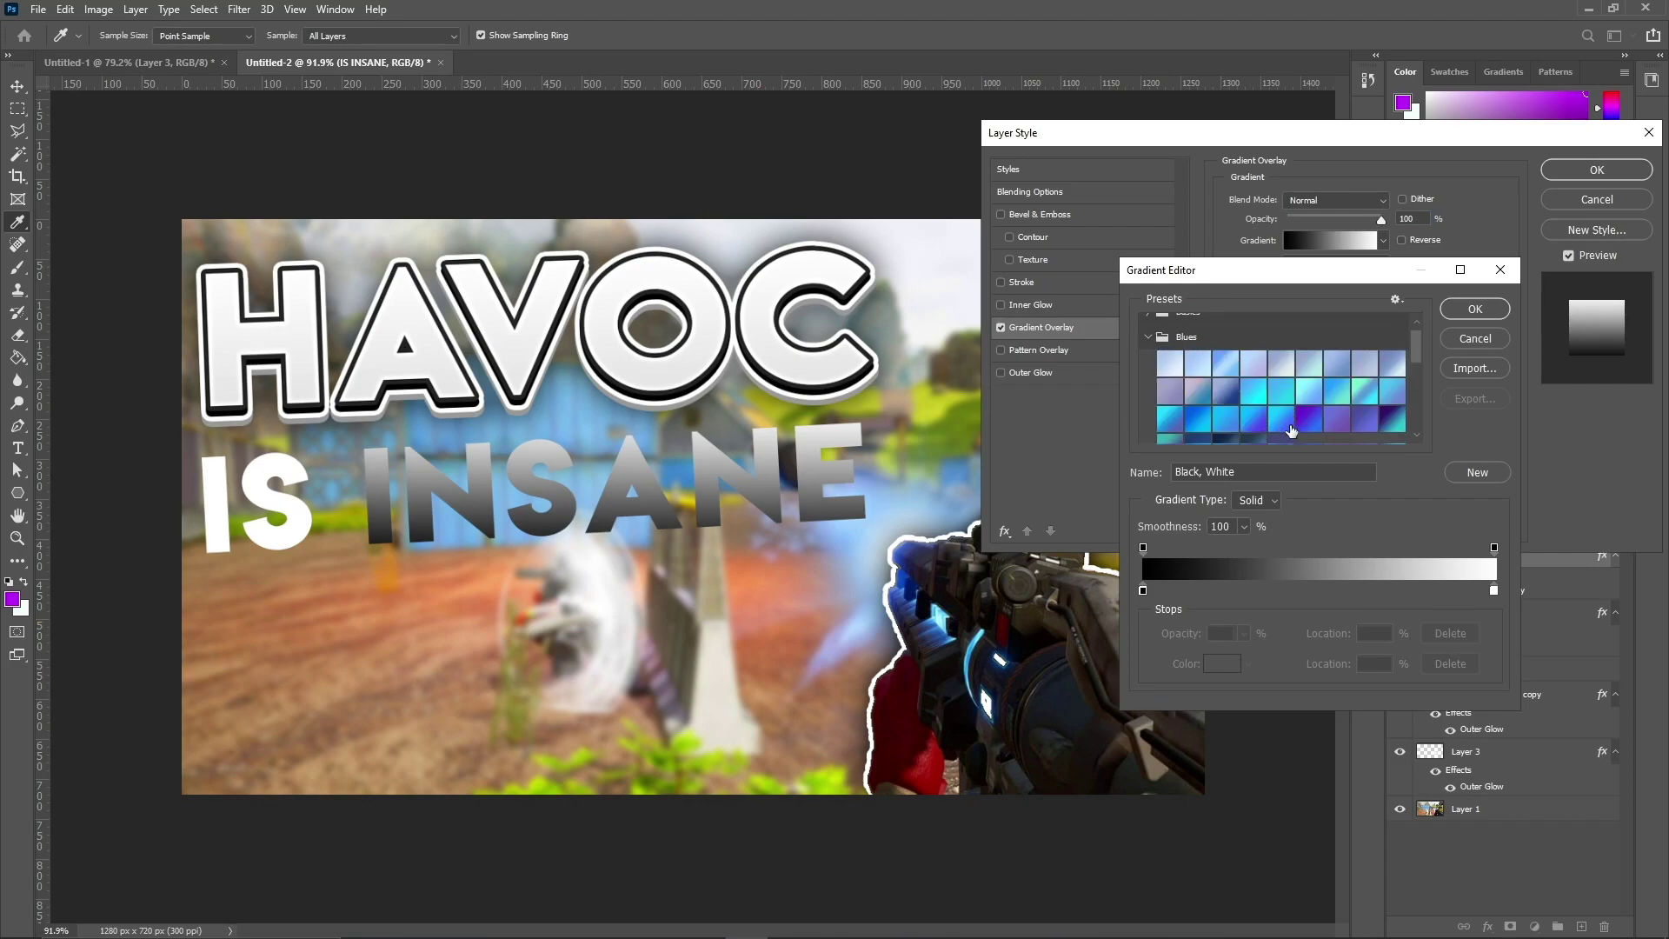
pyautogui.click(1278, 419)
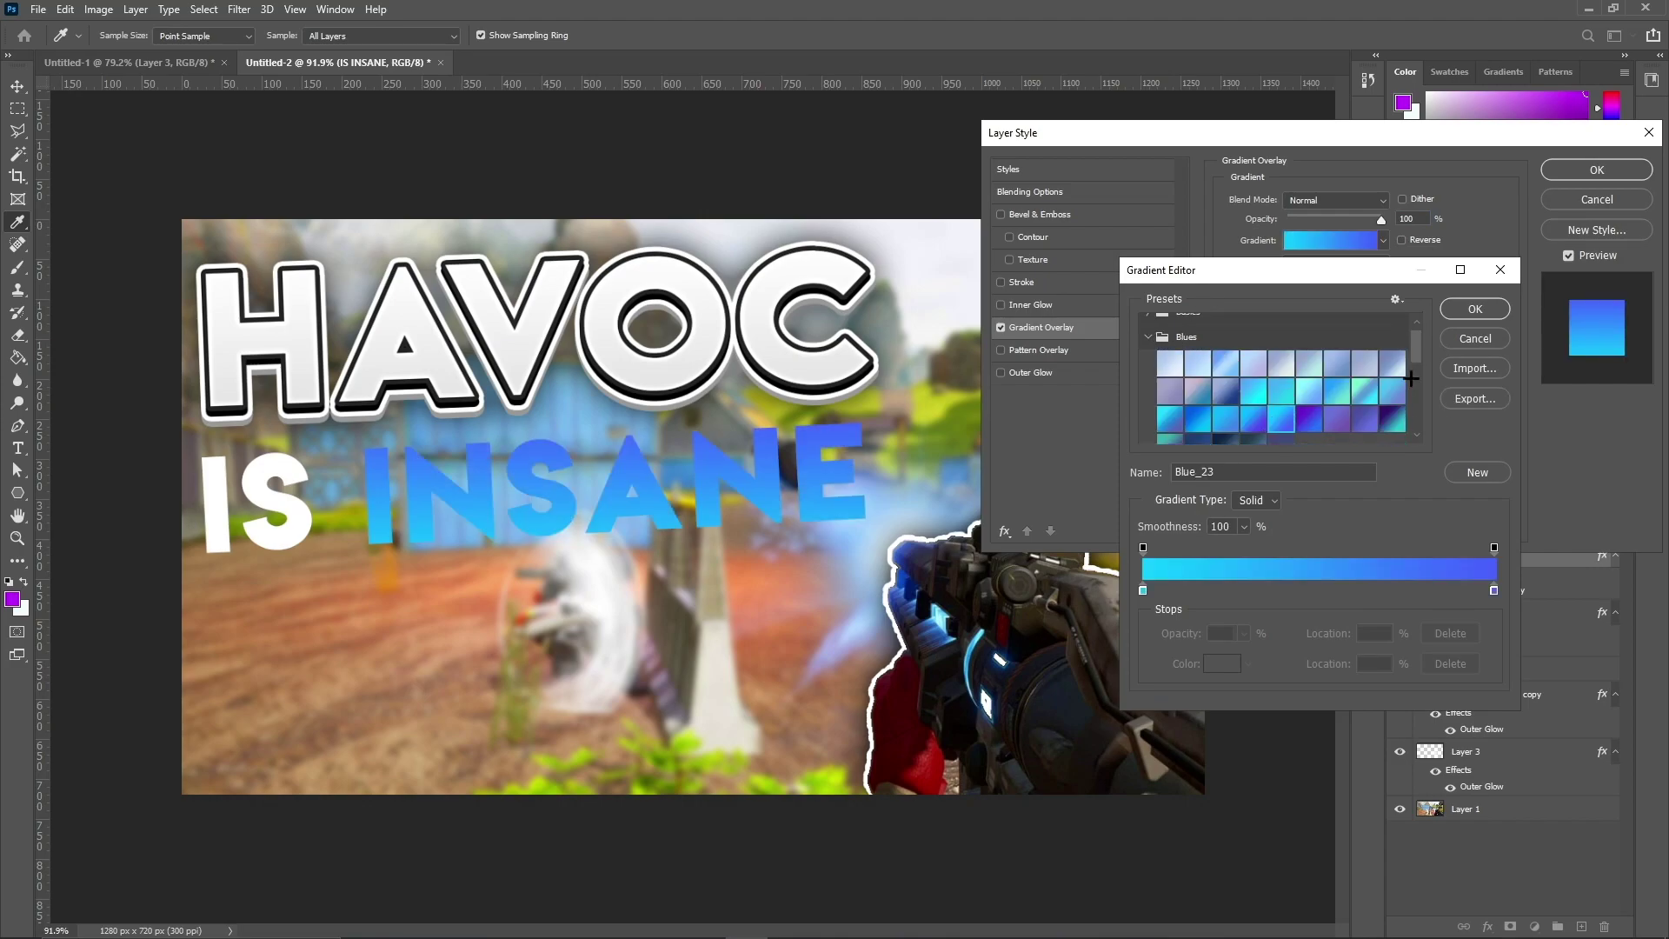
pyautogui.click(1476, 309)
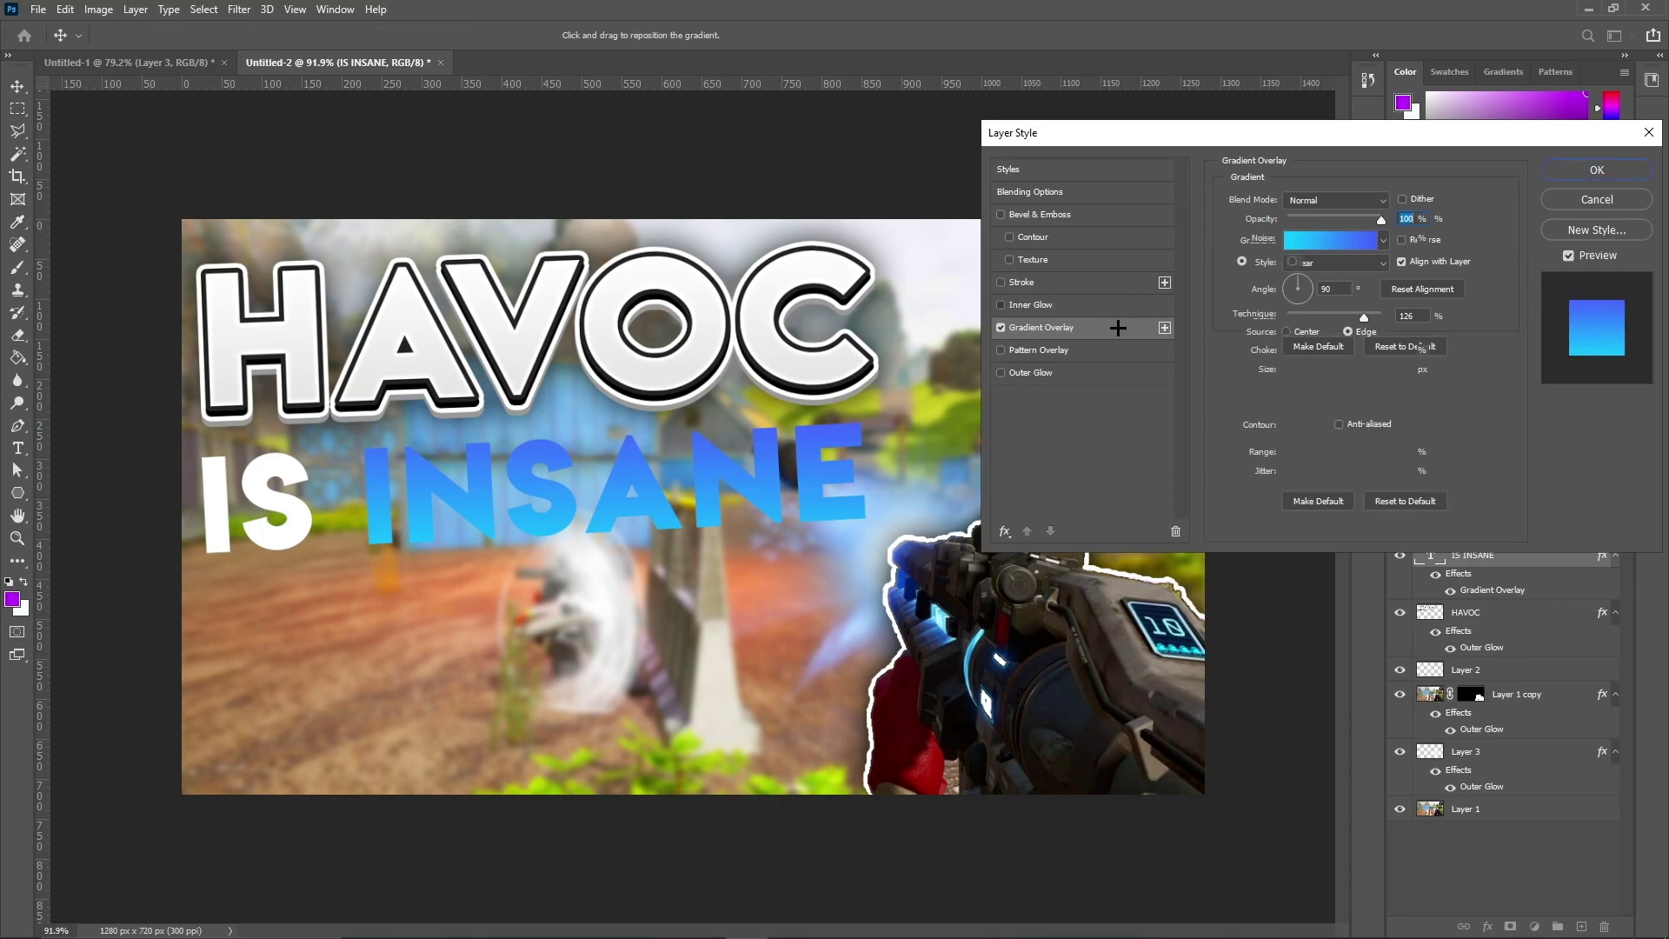
# Add an Inner Glow and a 6 px outside stroke in colour 222222 to the IS INSANE layer.
pyautogui.click(1047, 302)
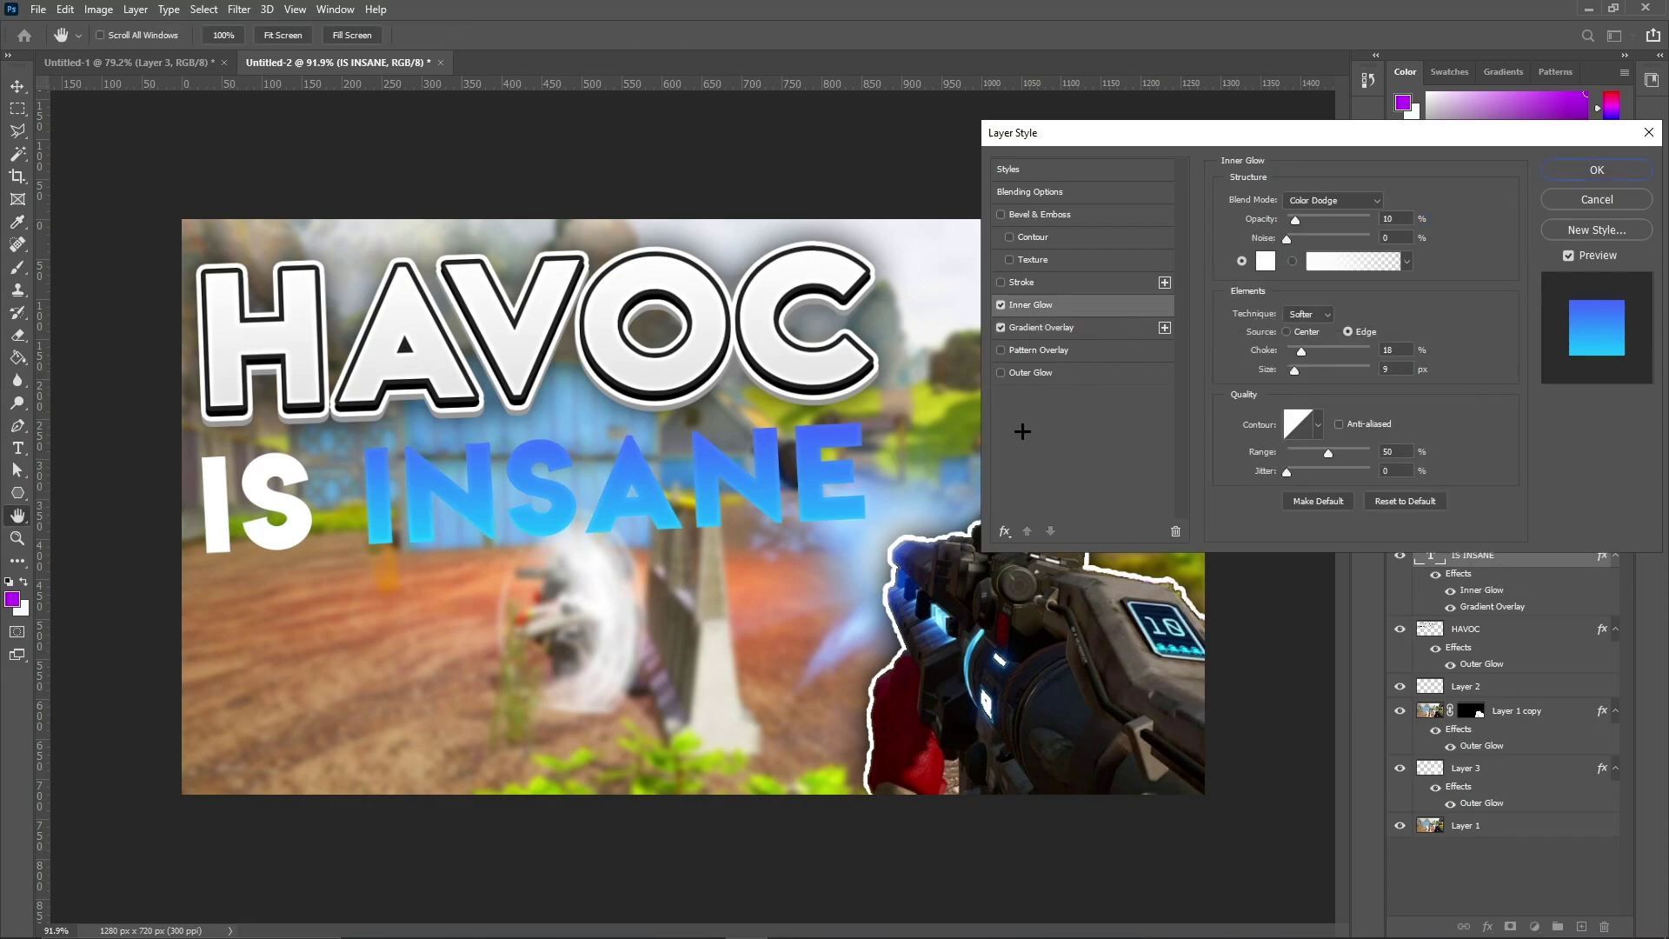
pyautogui.click(1041, 282)
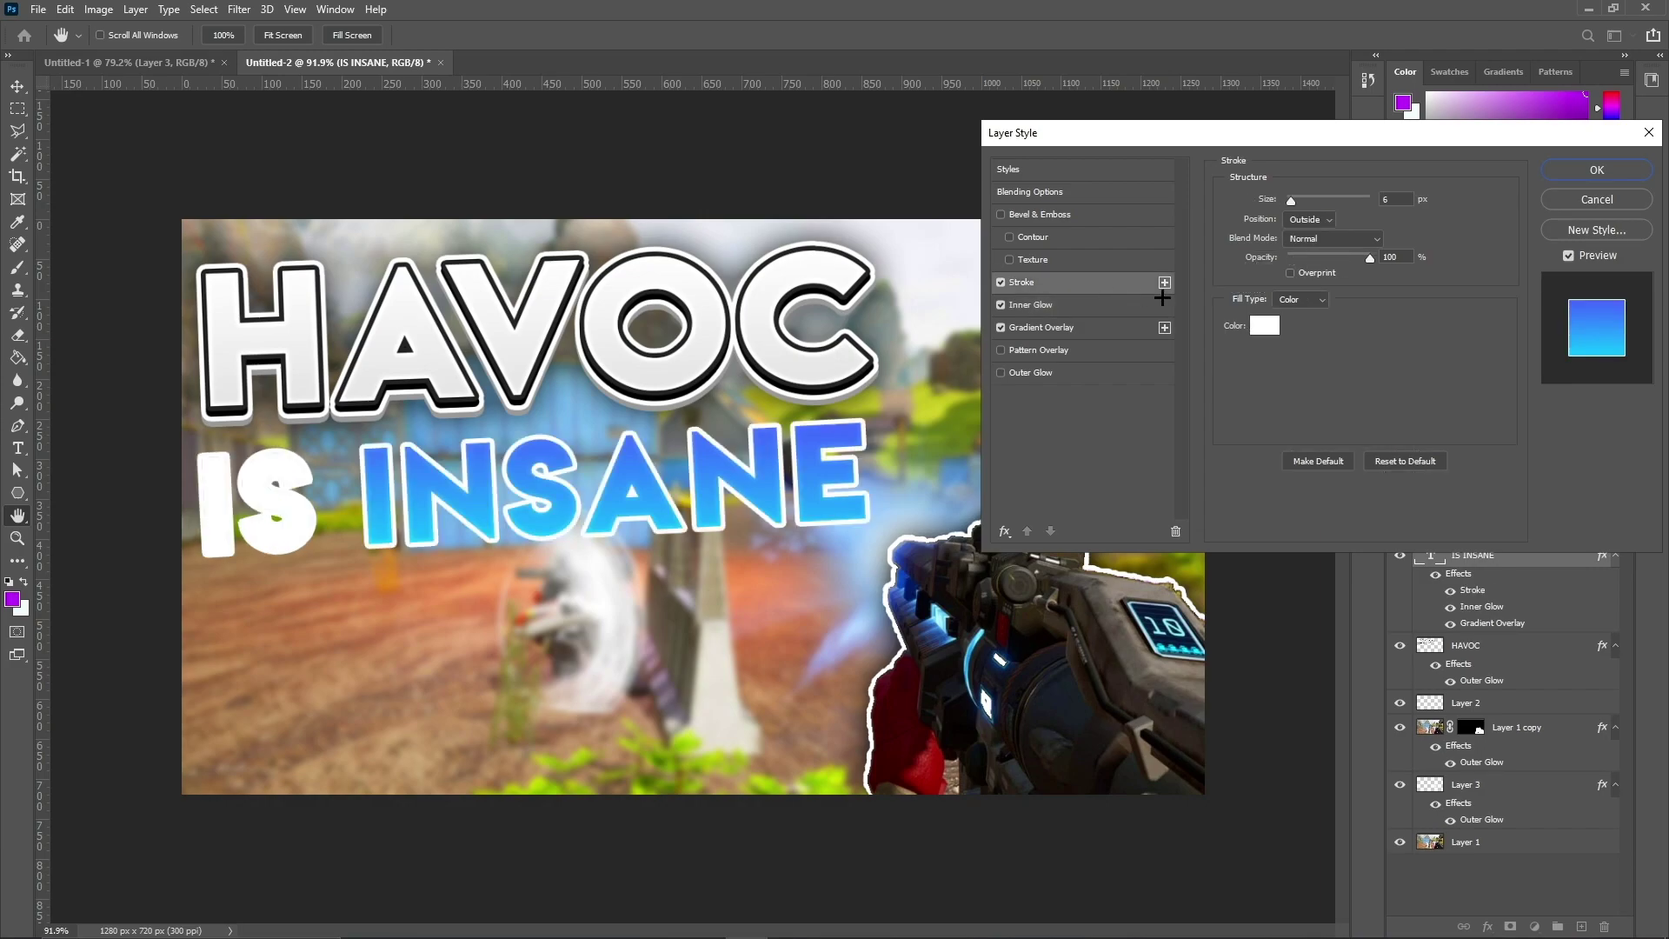
pyautogui.click(1266, 327)
pyautogui.write('222222')
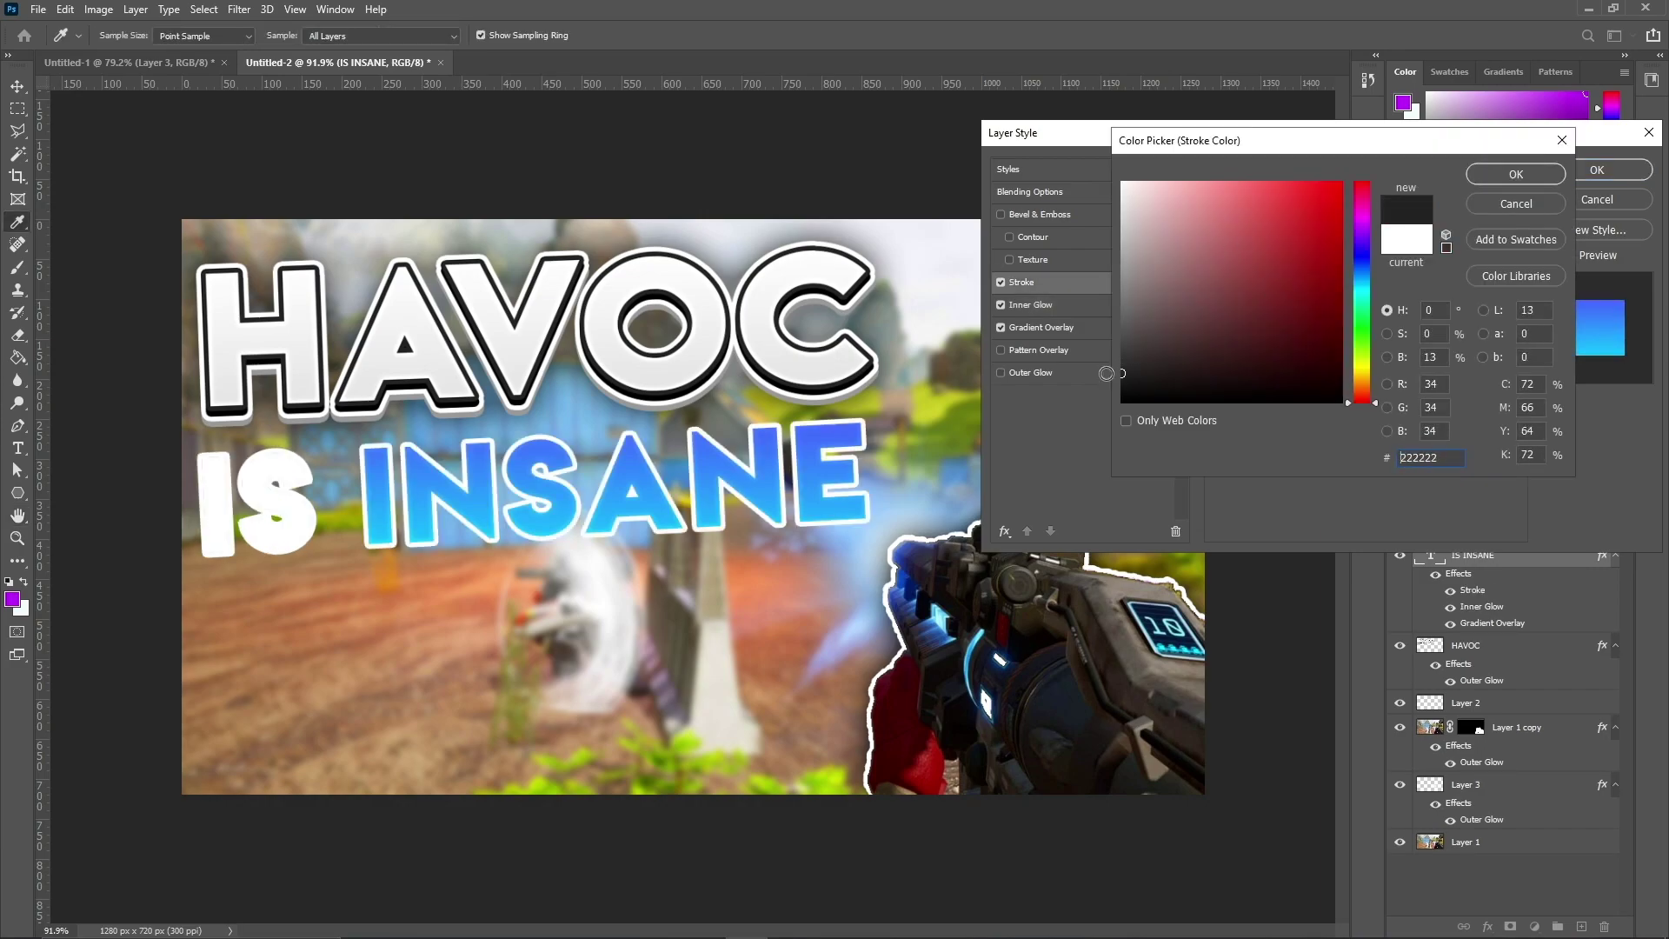
pyautogui.click(1552, 173)
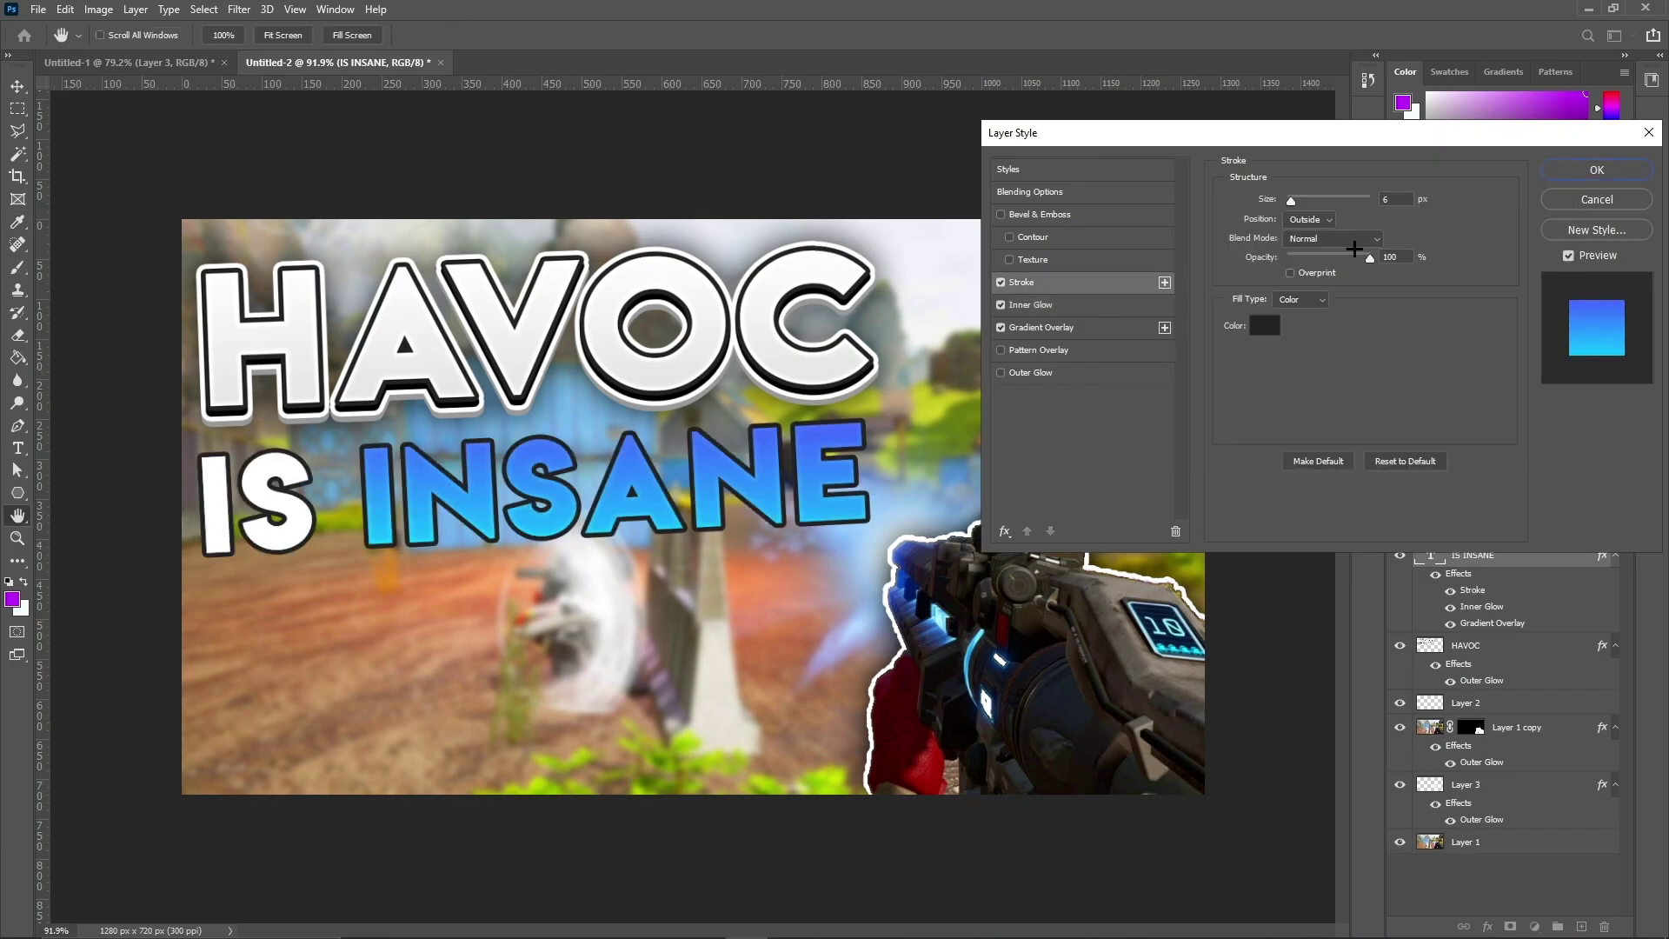
pyautogui.click(1590, 166)
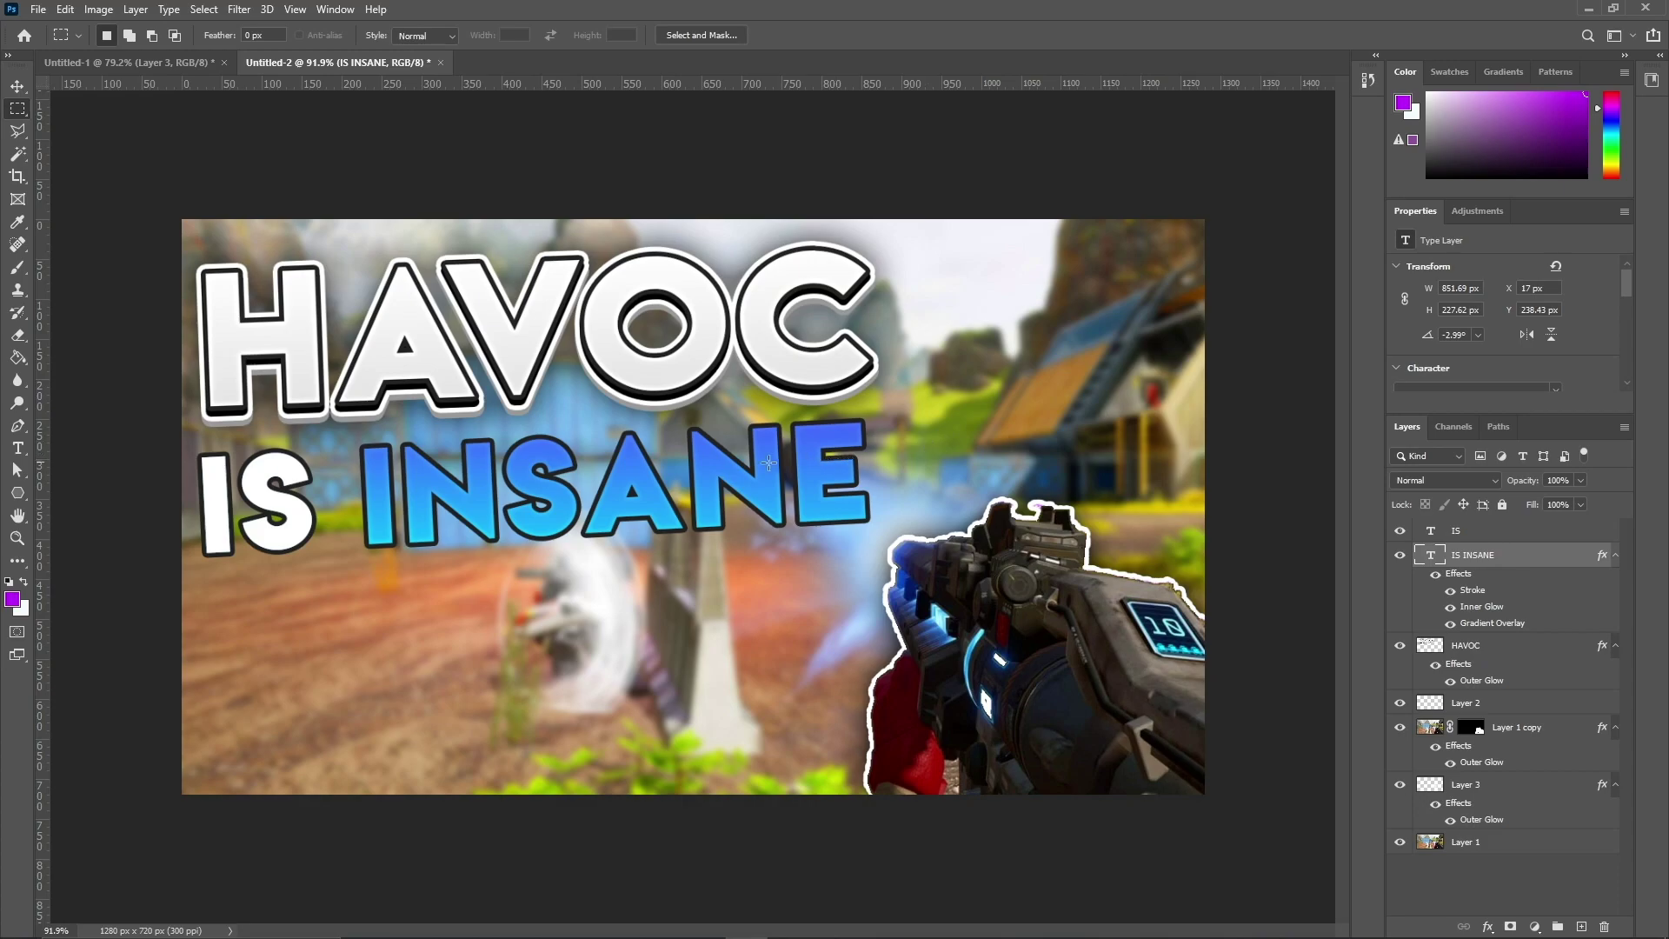
# Add a black Outer Glow to the IS INSANE layer with 44% opacity and 50 px size.
pyautogui.doubleClick(1558, 561)
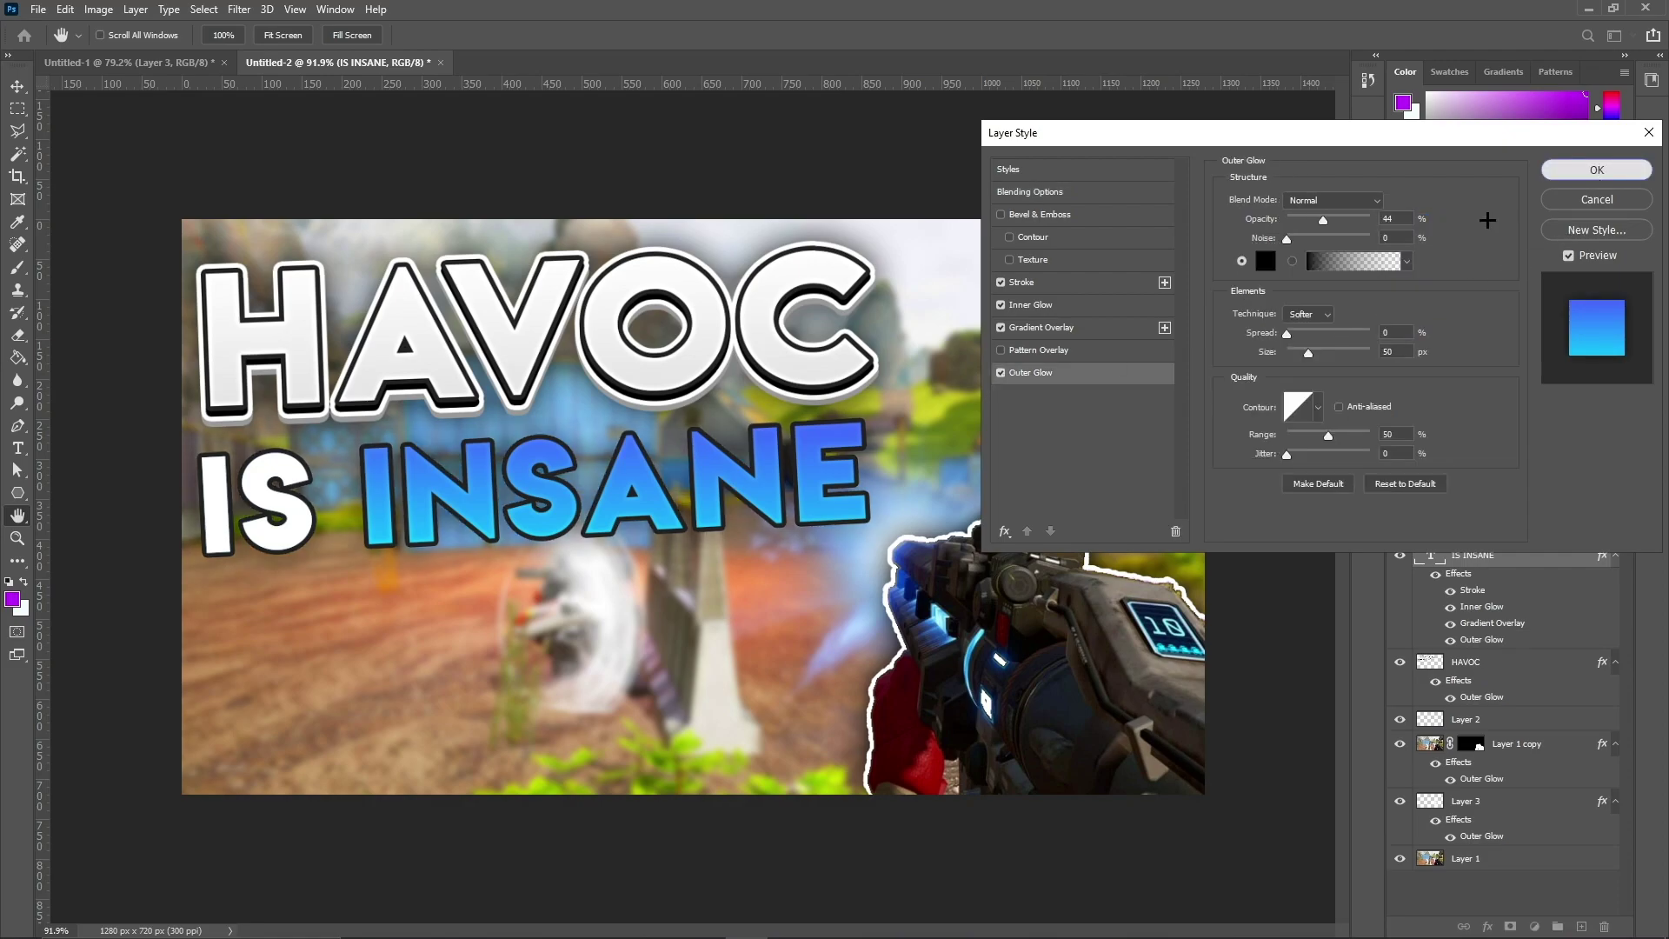
pyautogui.click(1597, 170)
pyautogui.scroll(-6, 782, 574)
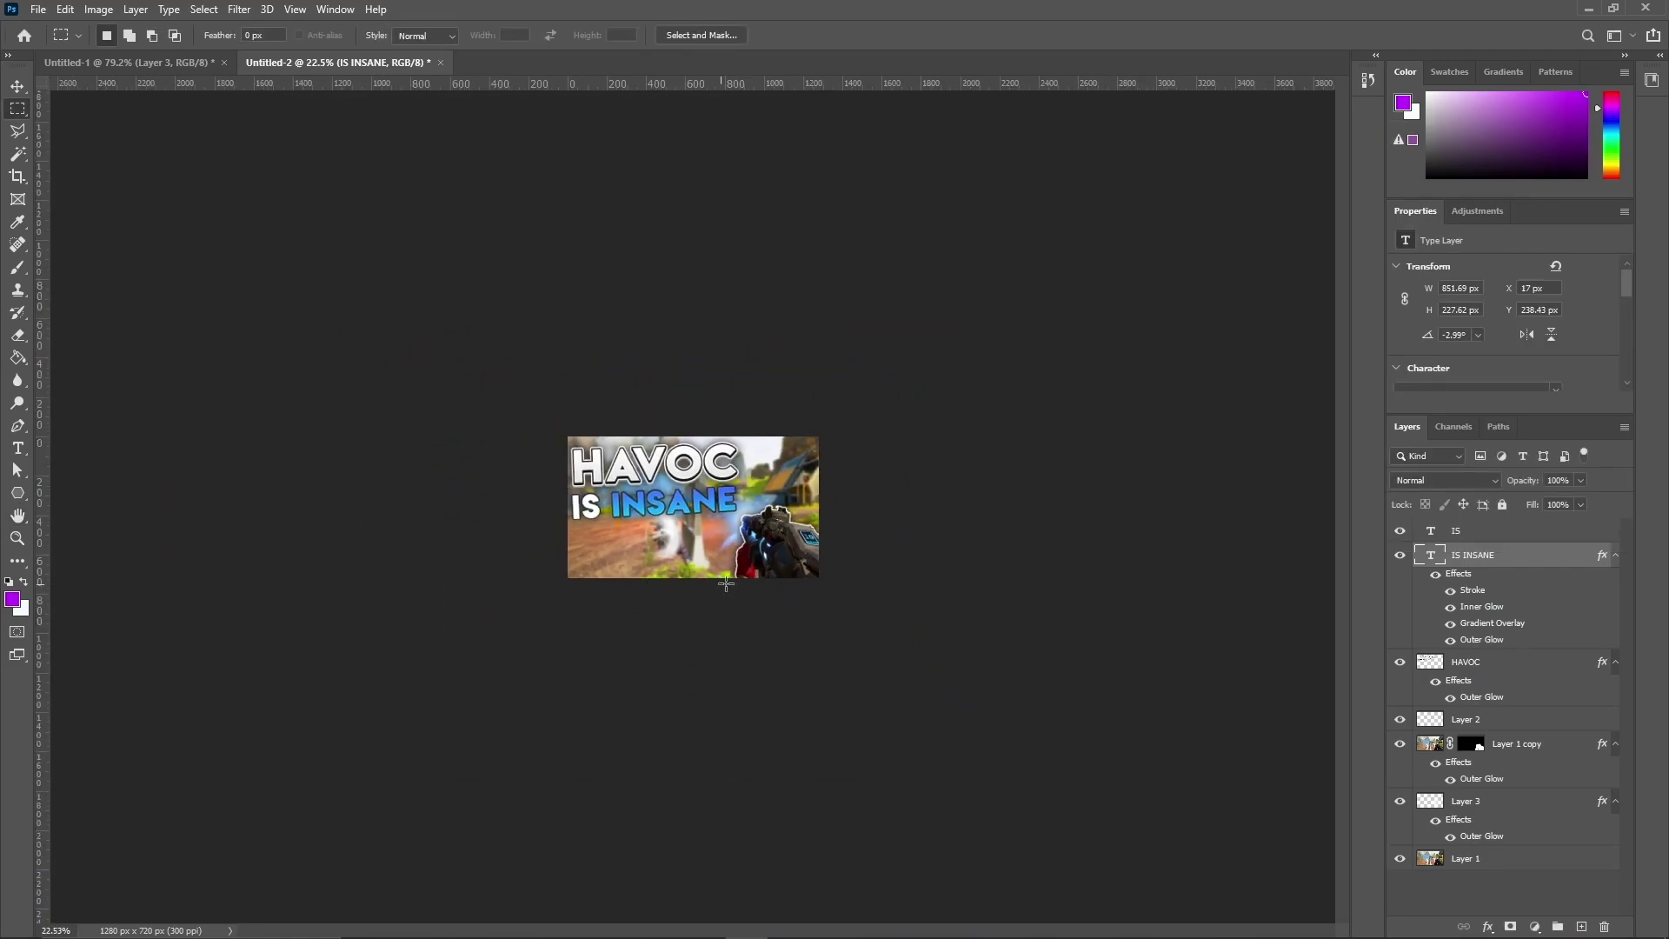
pyautogui.scroll(6, 726, 584)
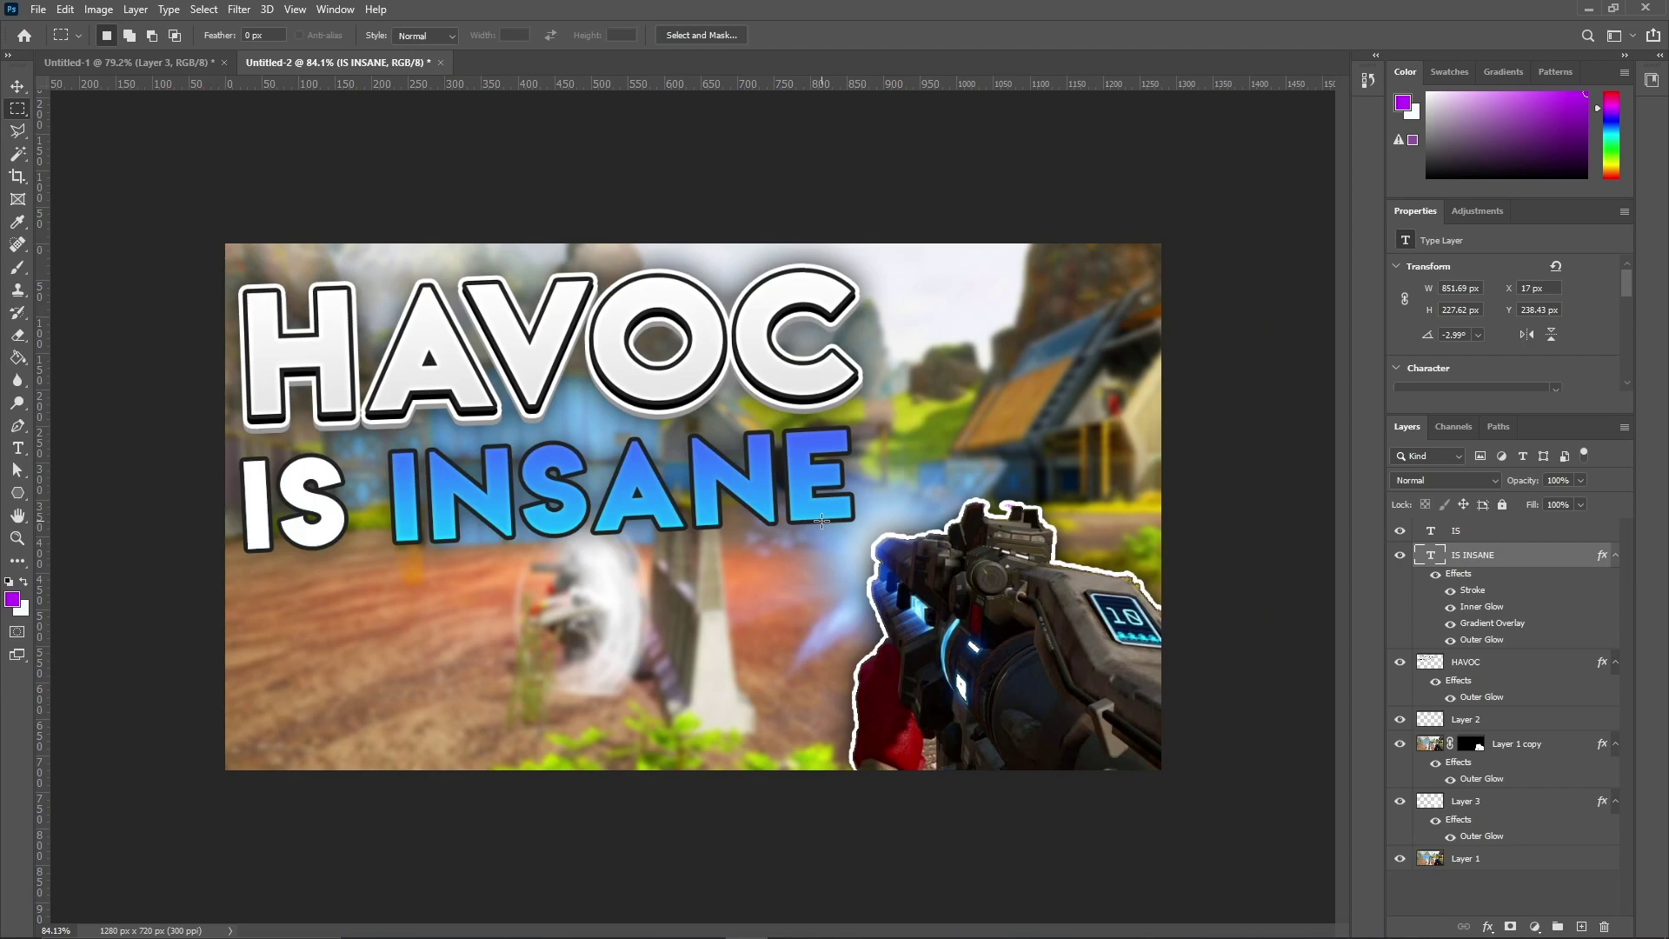
# Place the downloaded arrow image unnamed (1).png from the browser above the IS layer in Untitled-2.
pyautogui.click(1460, 530)
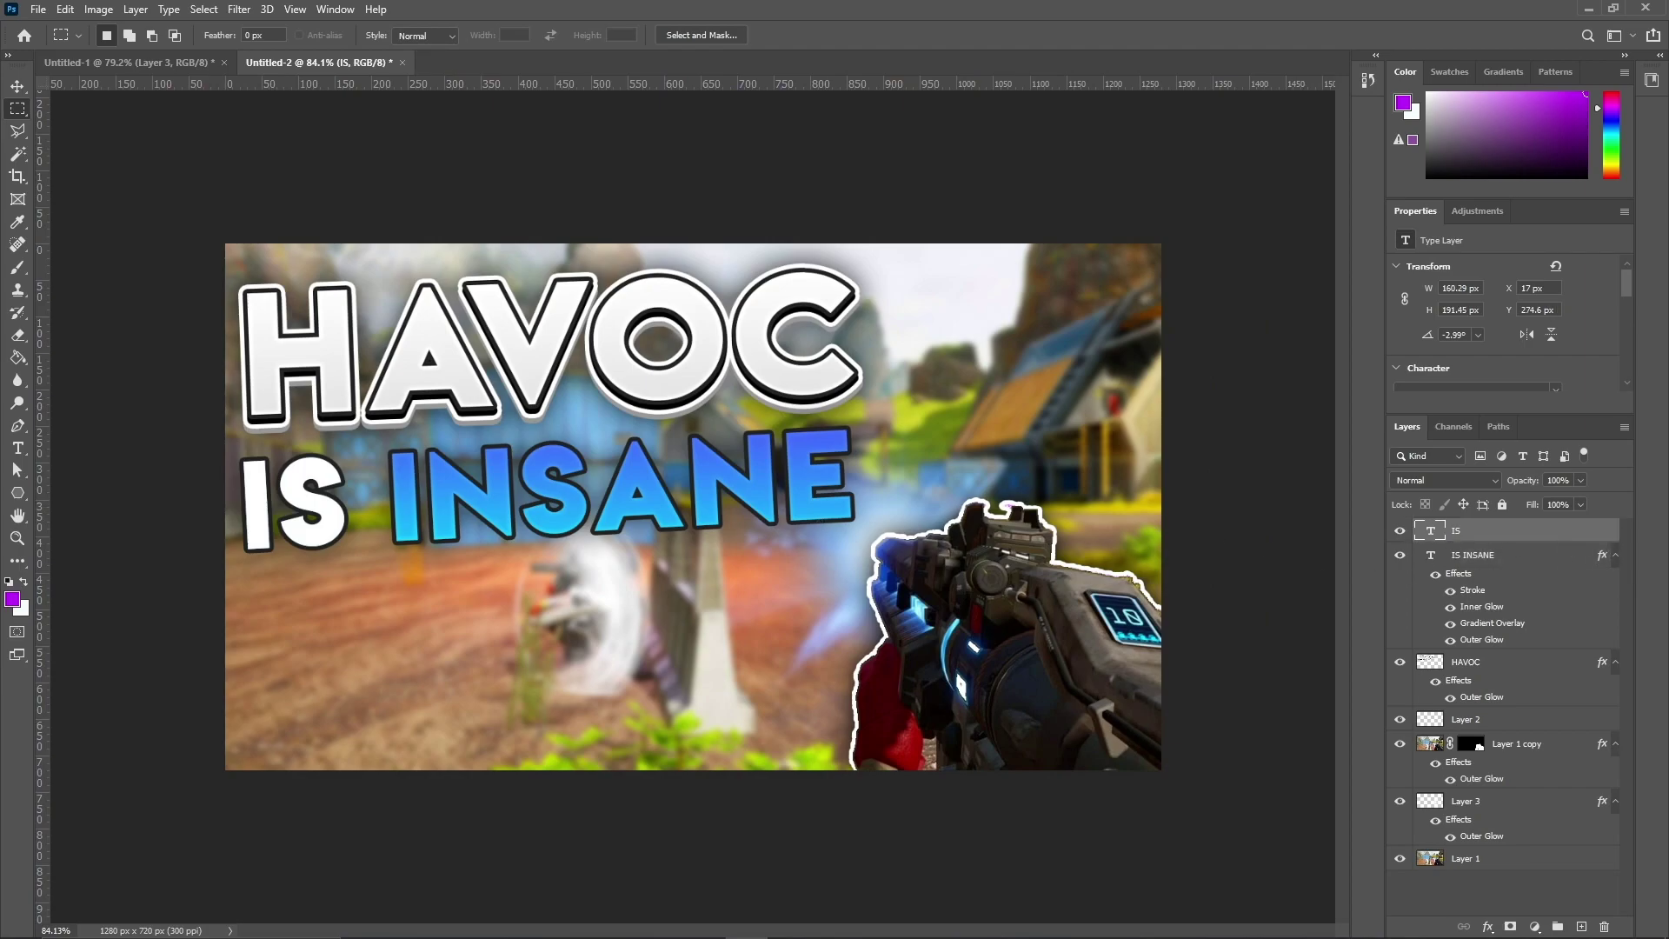
pyautogui.hotkey('alt', 'Tab')
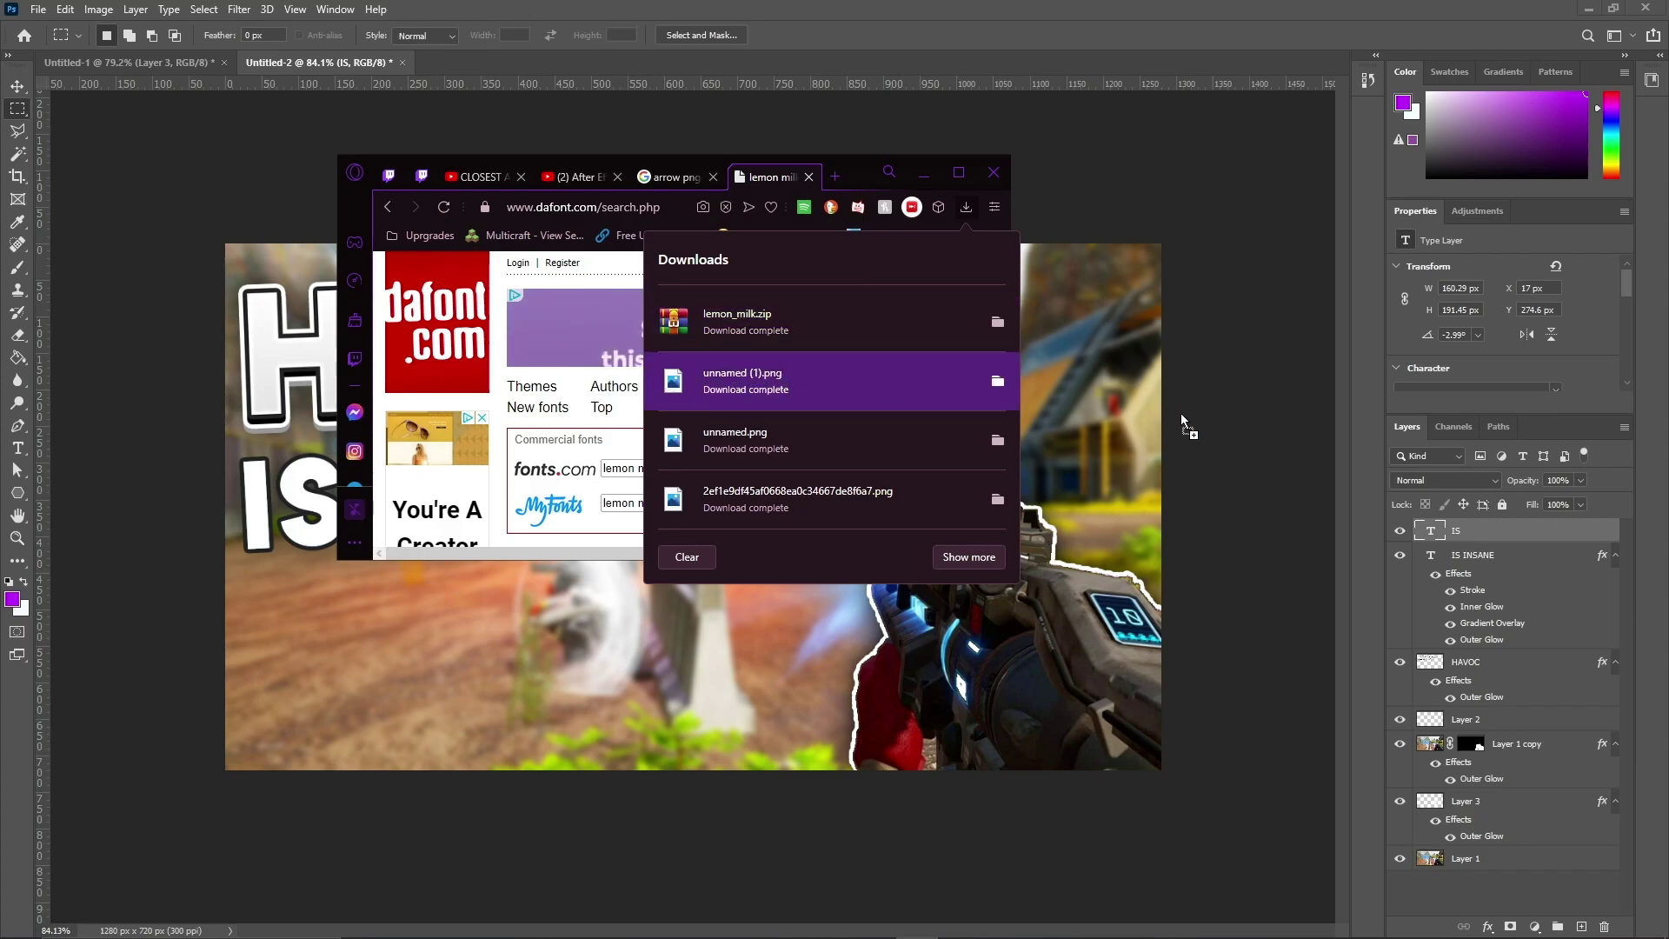
pyautogui.click(1156, 481)
pyautogui.moveTo(1156, 481); pyautogui.dragTo(1157, 481)
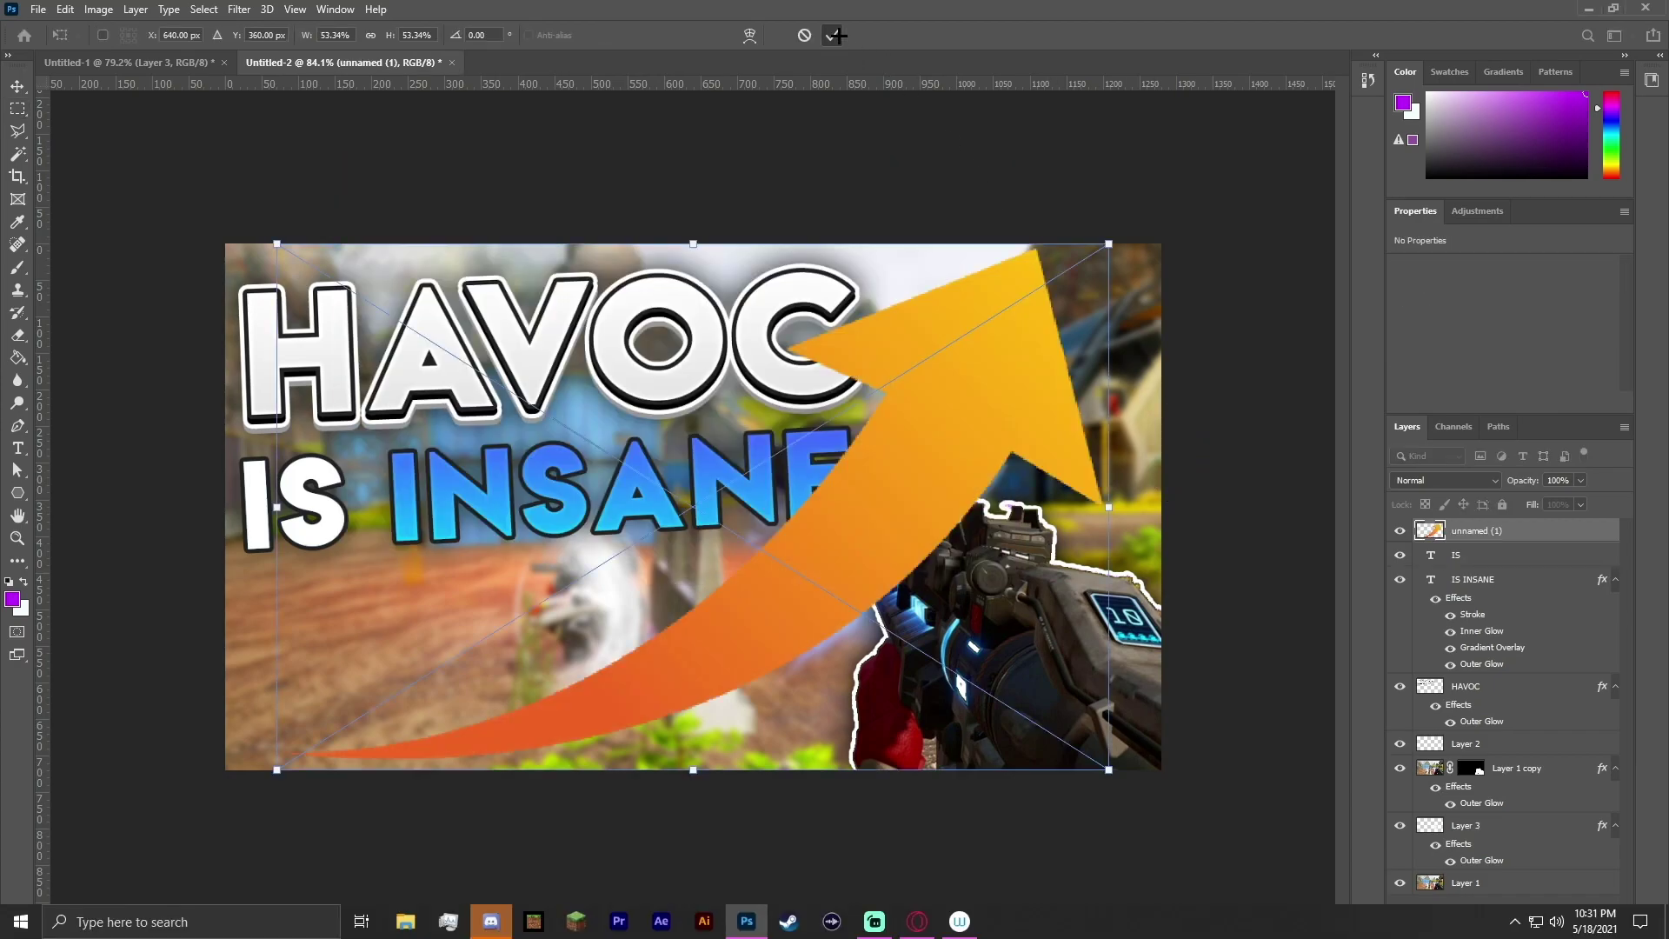
pyautogui.press('Return')
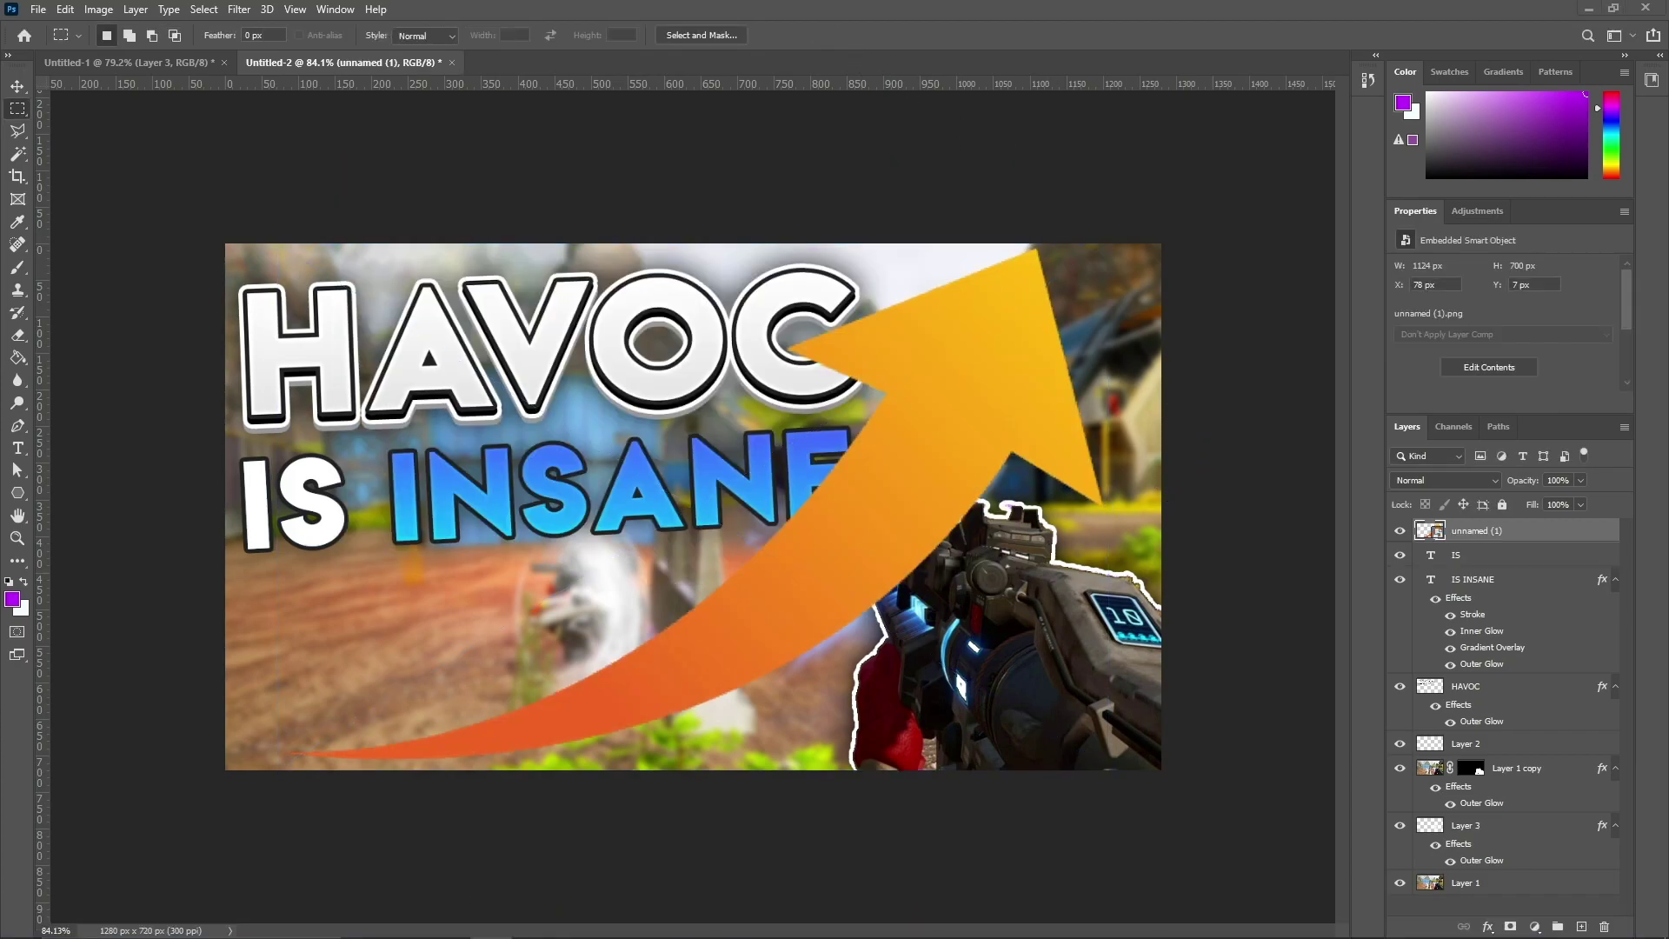
# Scale the arrow to 22.86%, rotate it about 48.38° and position it beneath INSANE, pointing at the gun.
pyautogui.press('v')
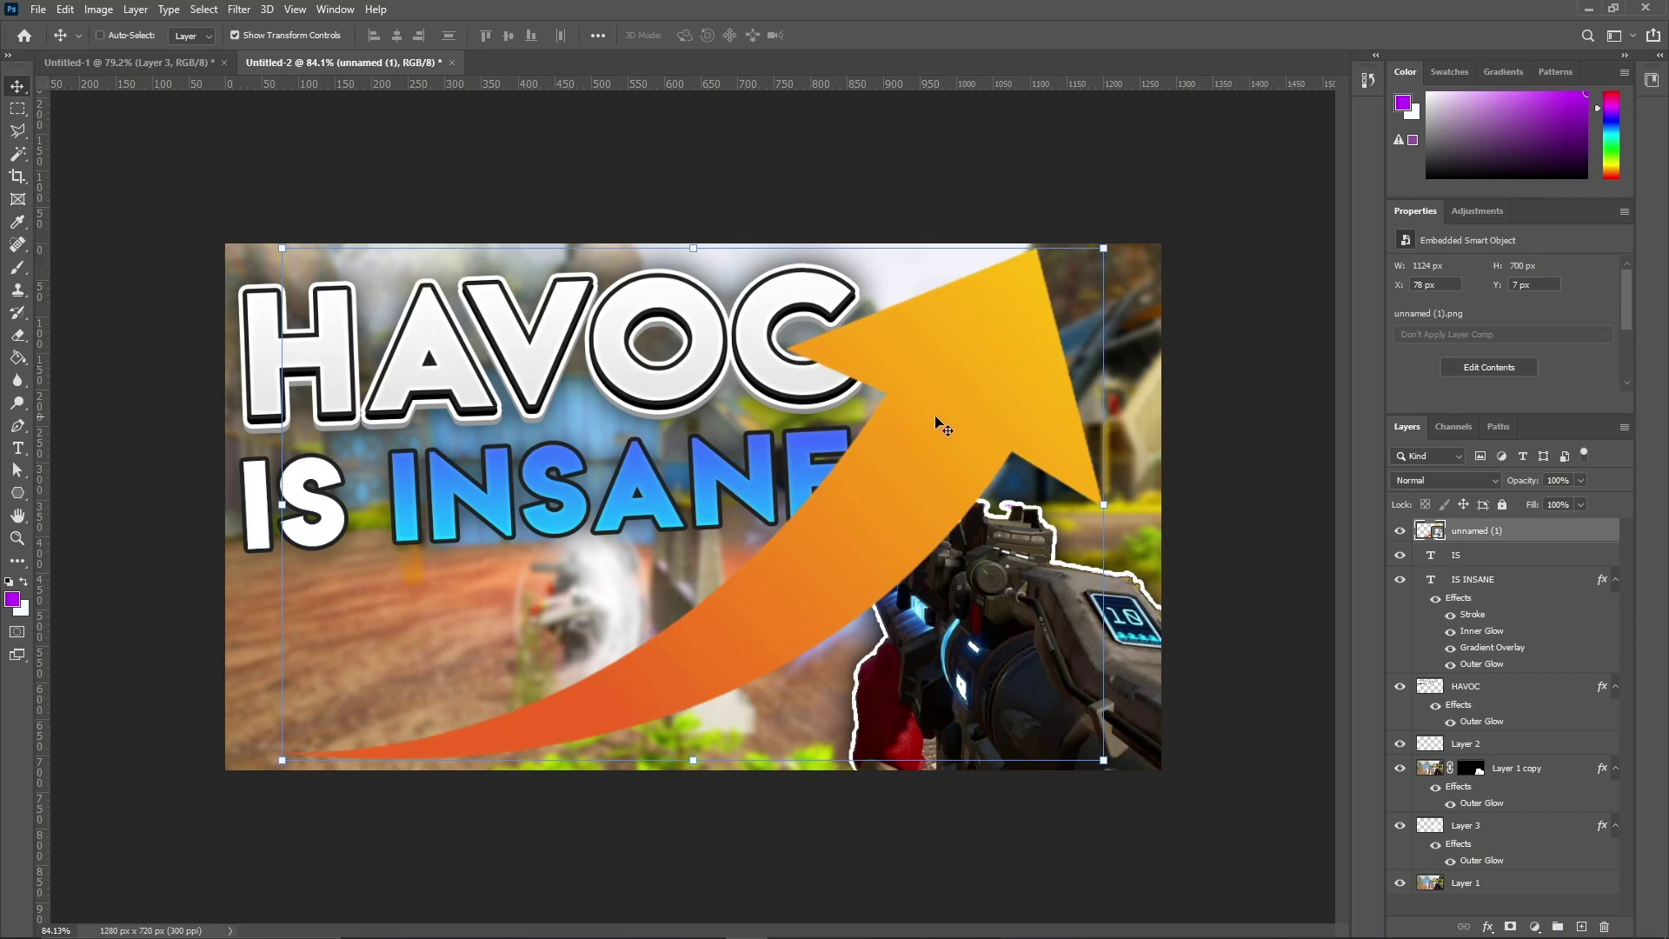
pyautogui.hotkey('ctrl', 't')
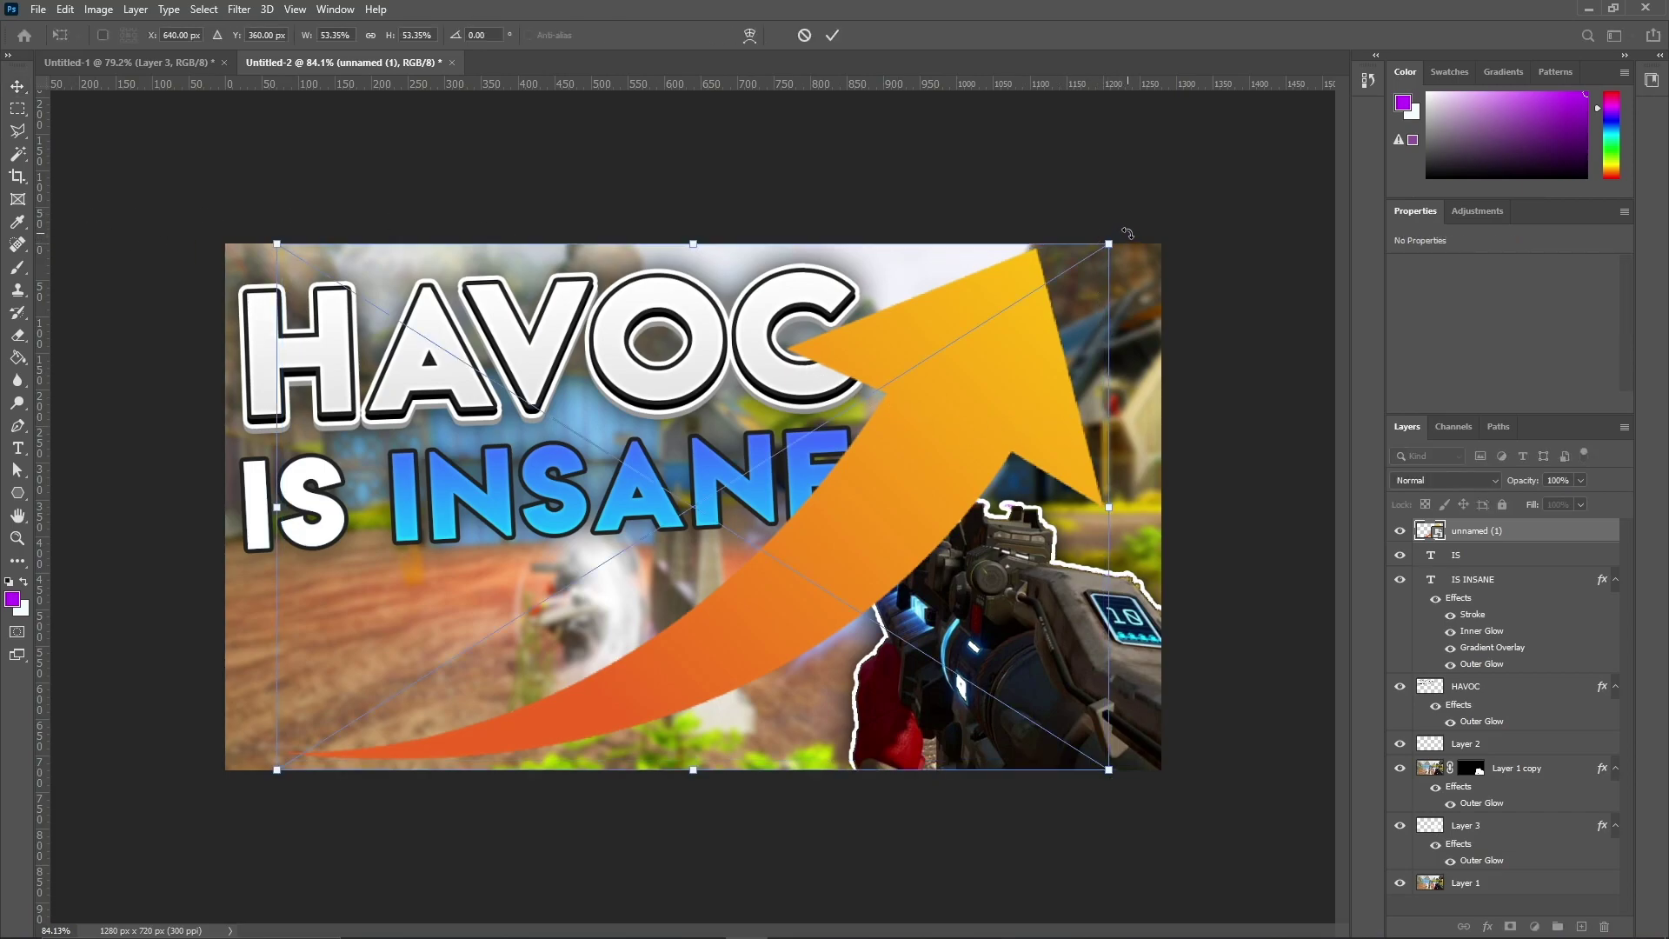
pyautogui.moveTo(1127, 233); pyautogui.dragTo(724, 687)
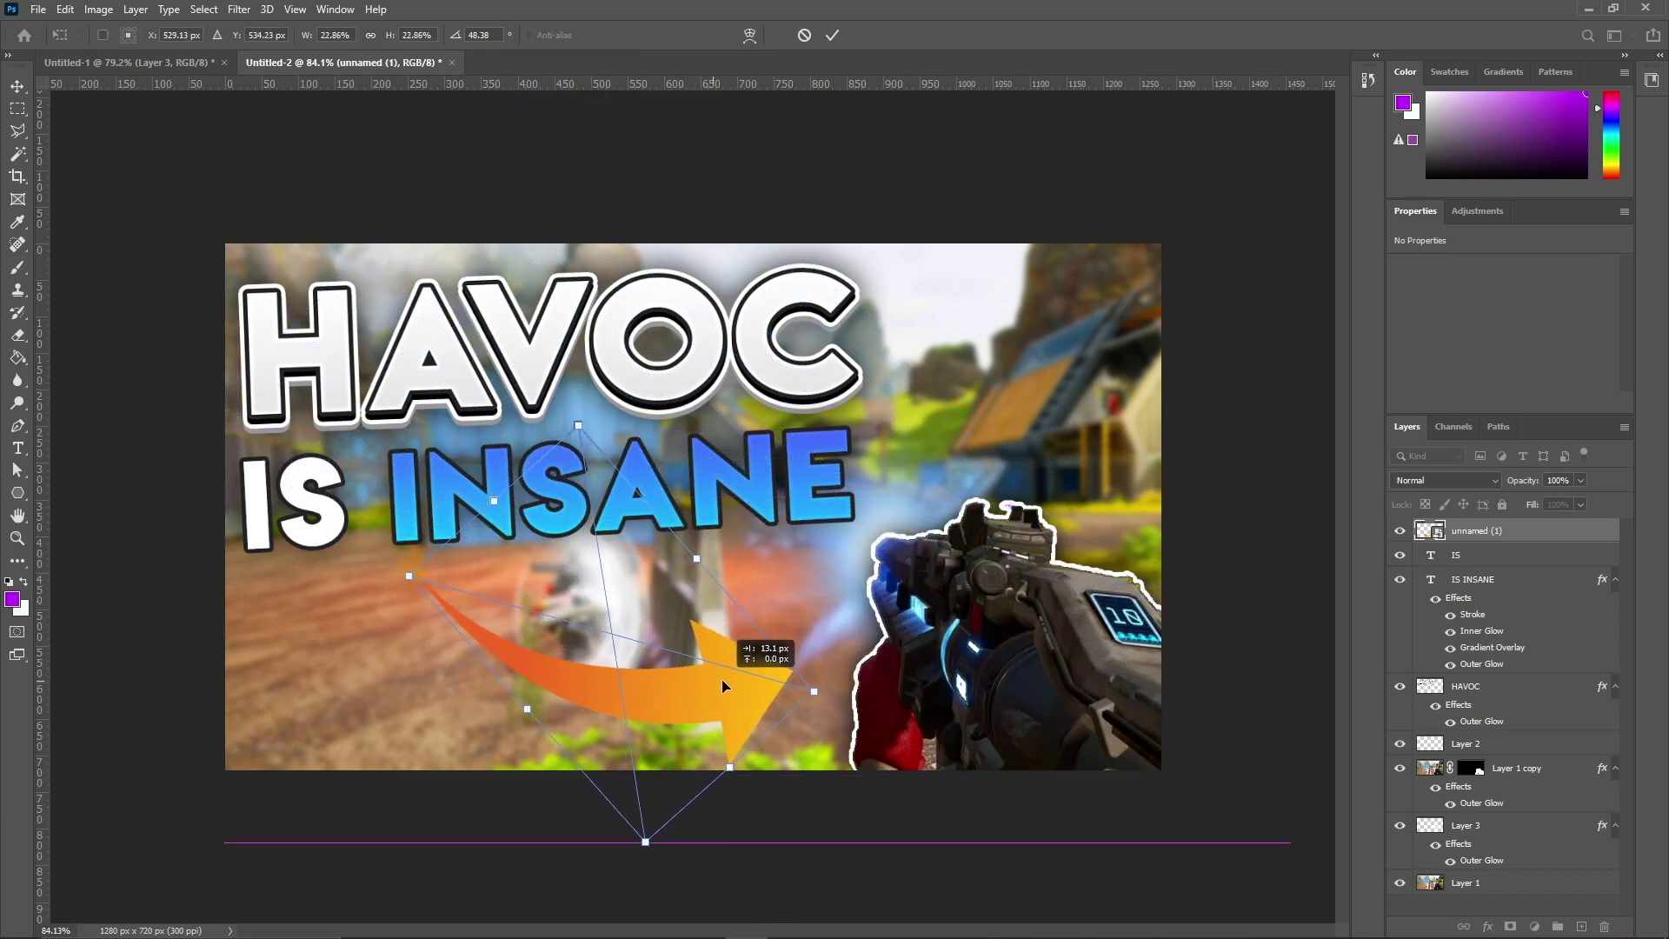
pyautogui.click(832, 35)
pyautogui.click(1224, 513)
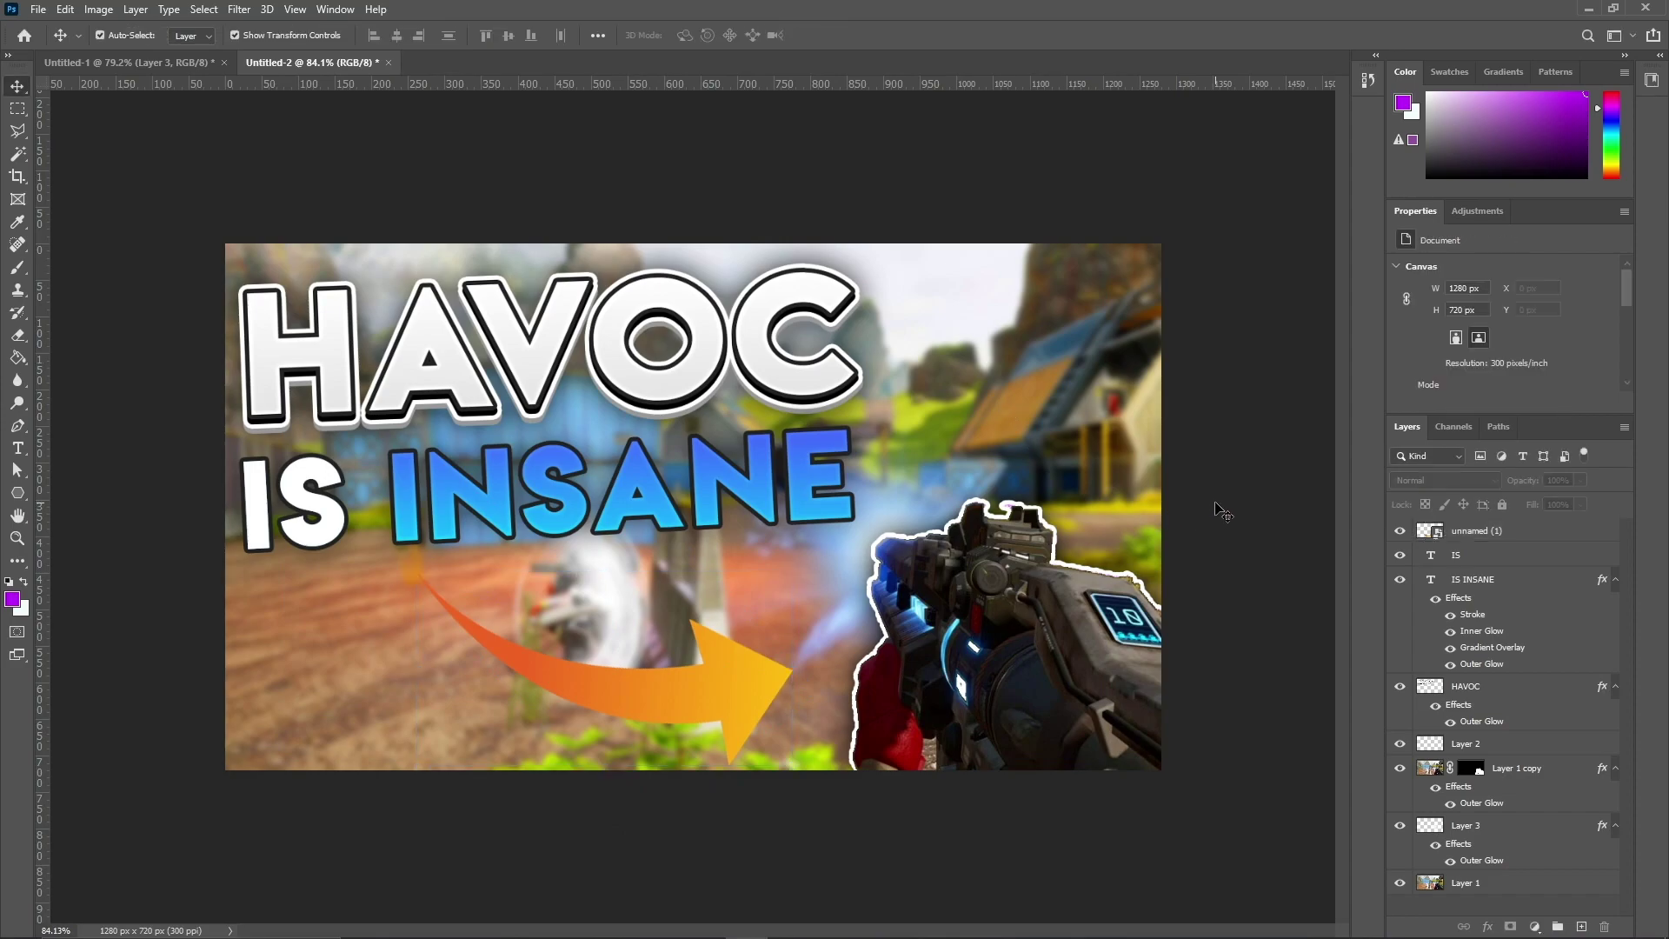
# Rasterize the unnamed (1) arrow layer and leave its blending options at their defaults.
pyautogui.rightClick(1537, 540)
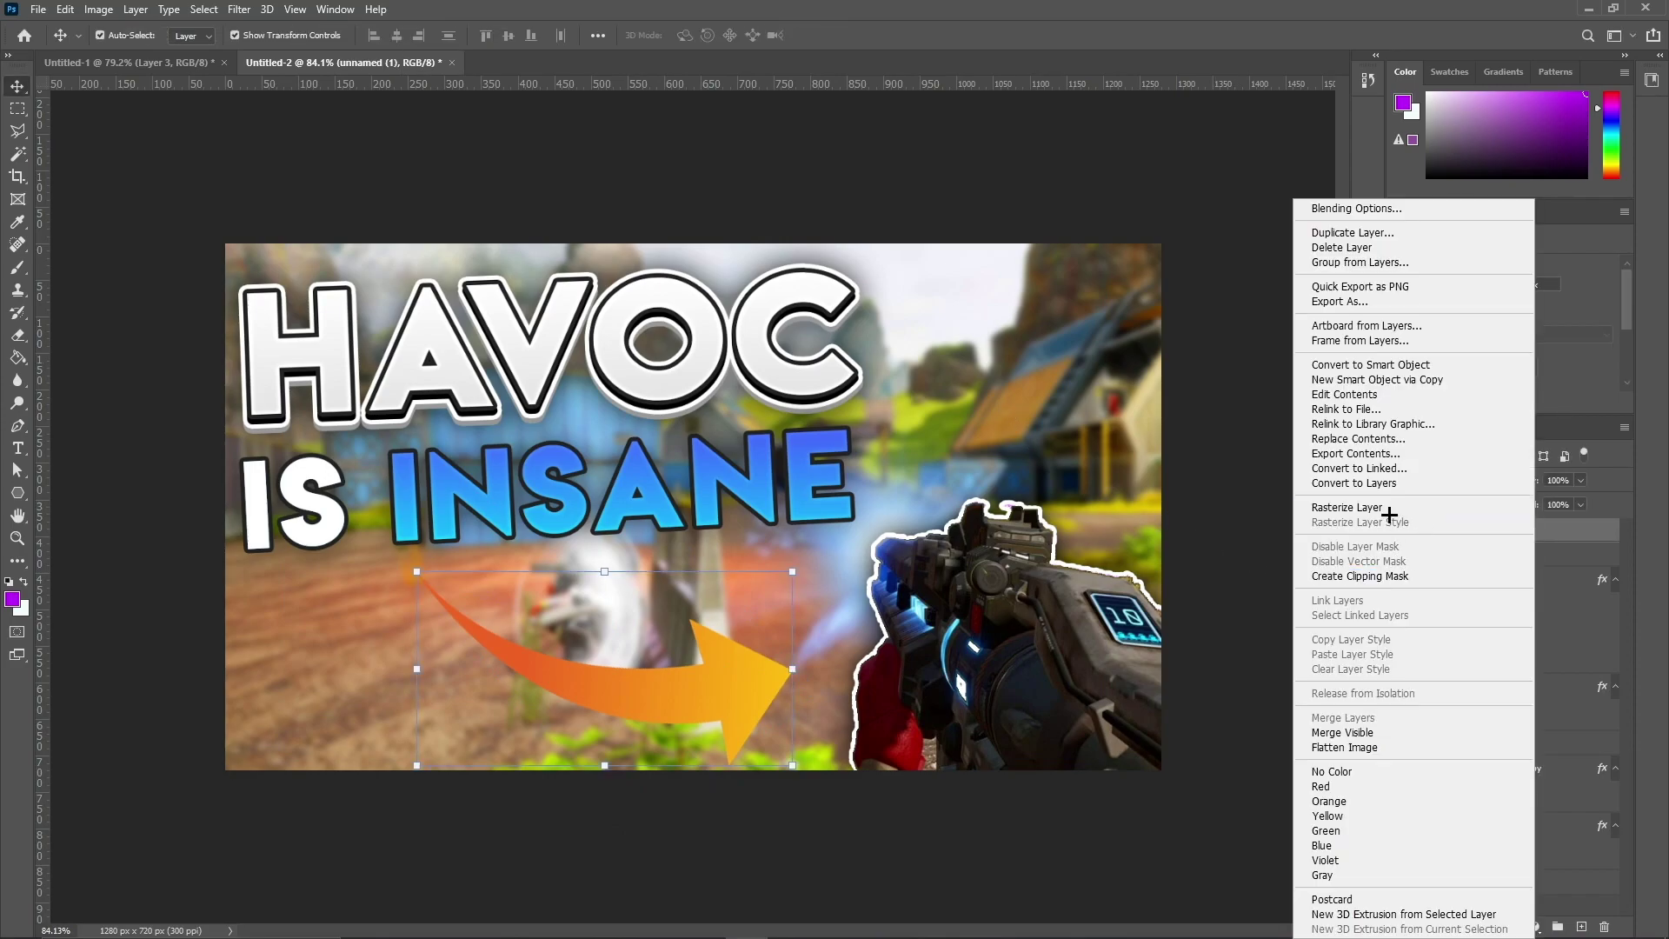
pyautogui.click(1389, 512)
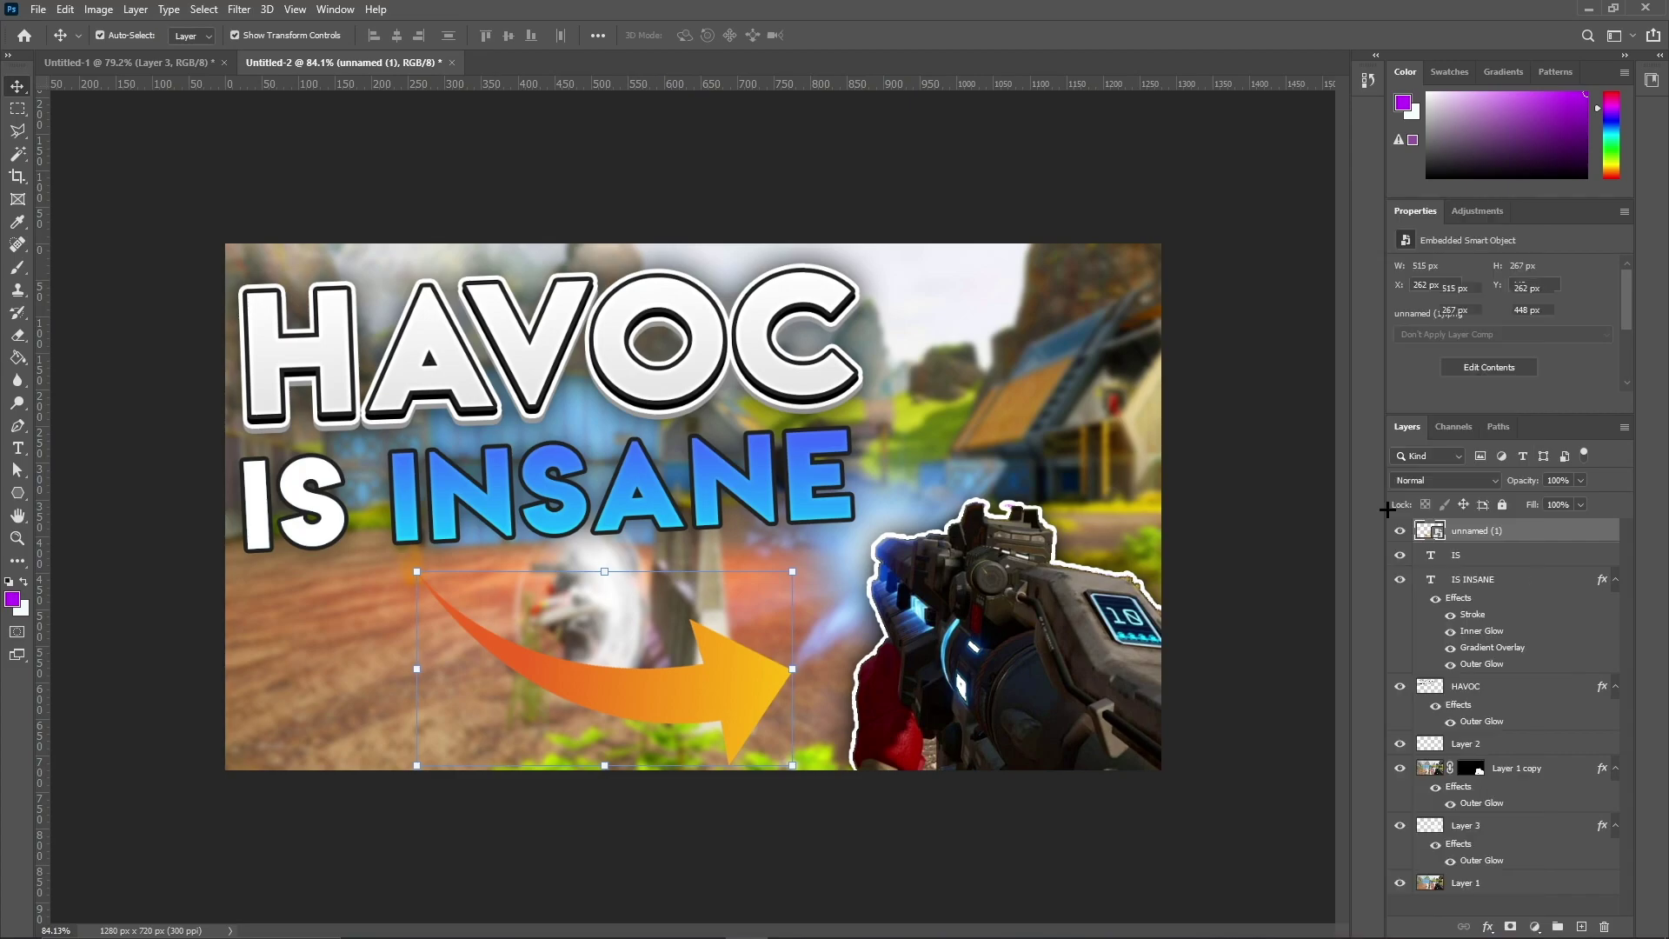
pyautogui.doubleClick(1547, 531)
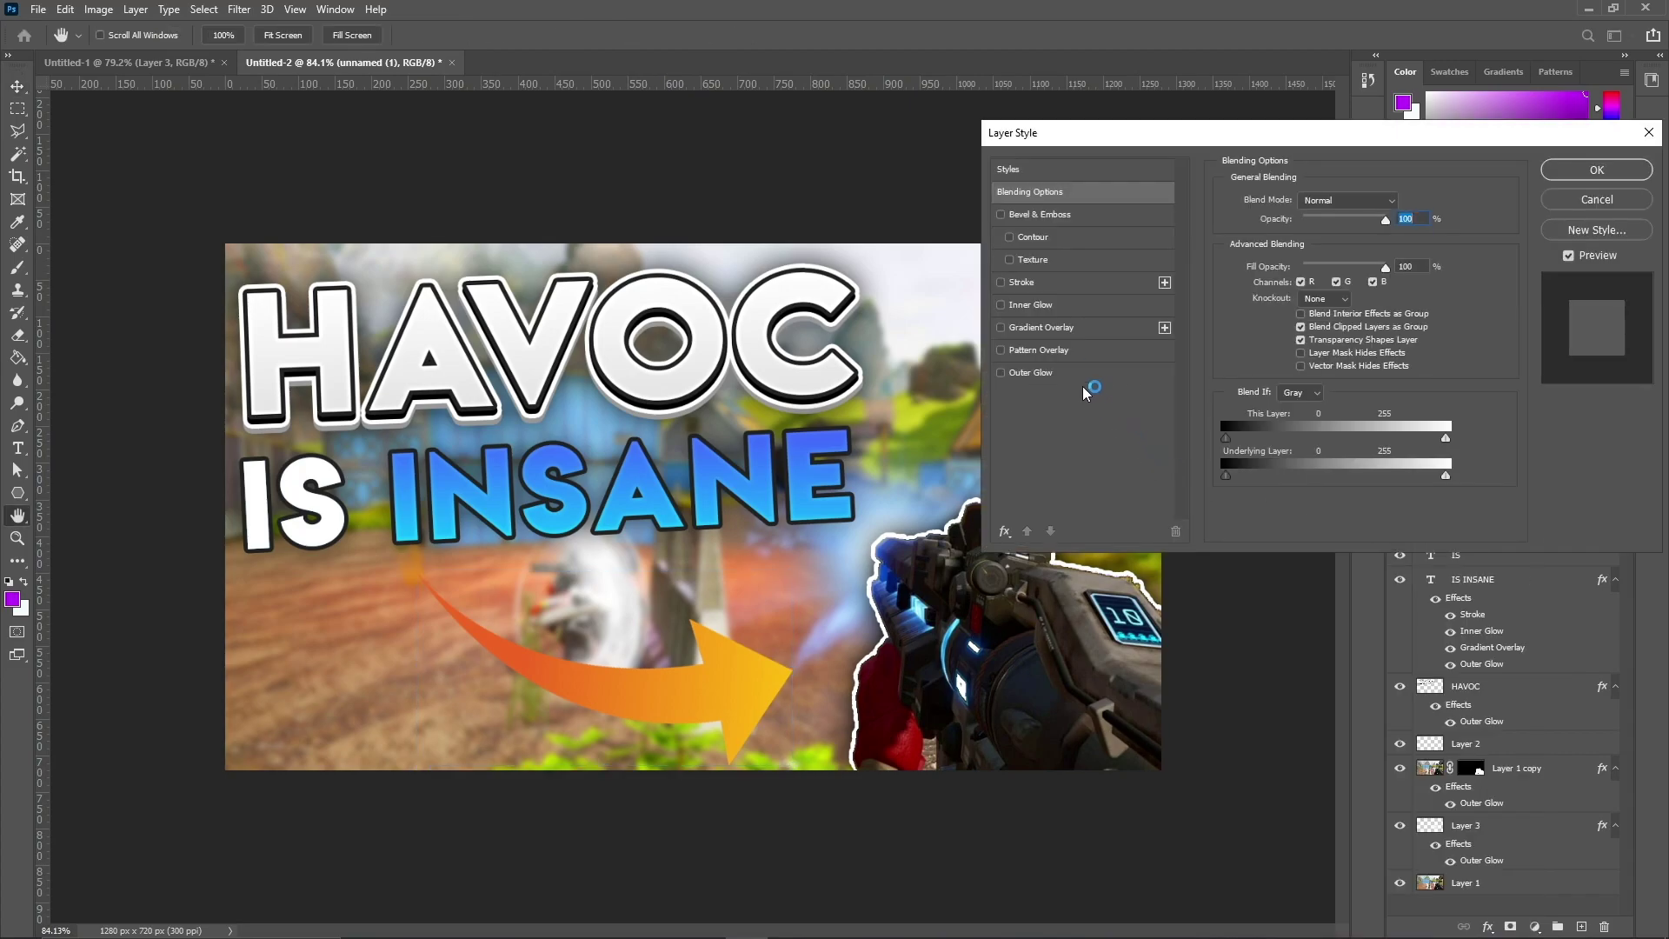
pyautogui.click(1598, 170)
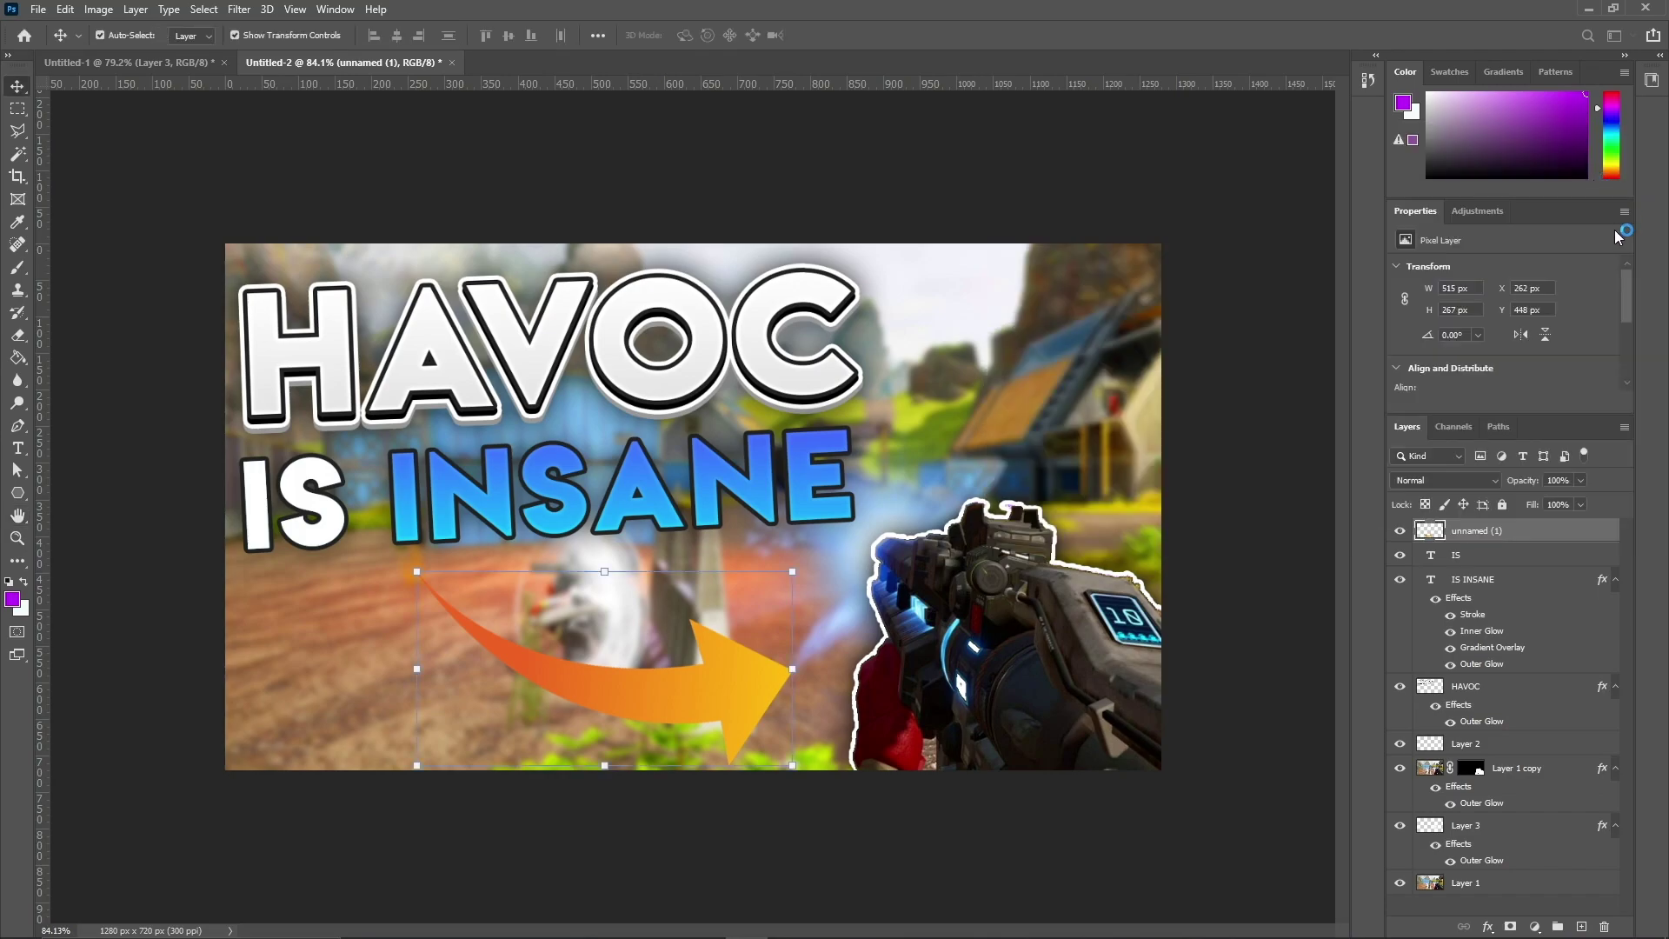
# Copy the layer style from the IS INSANE text layer and paste it onto the unnamed (1) arrow layer.
pyautogui.rightClick(1525, 581)
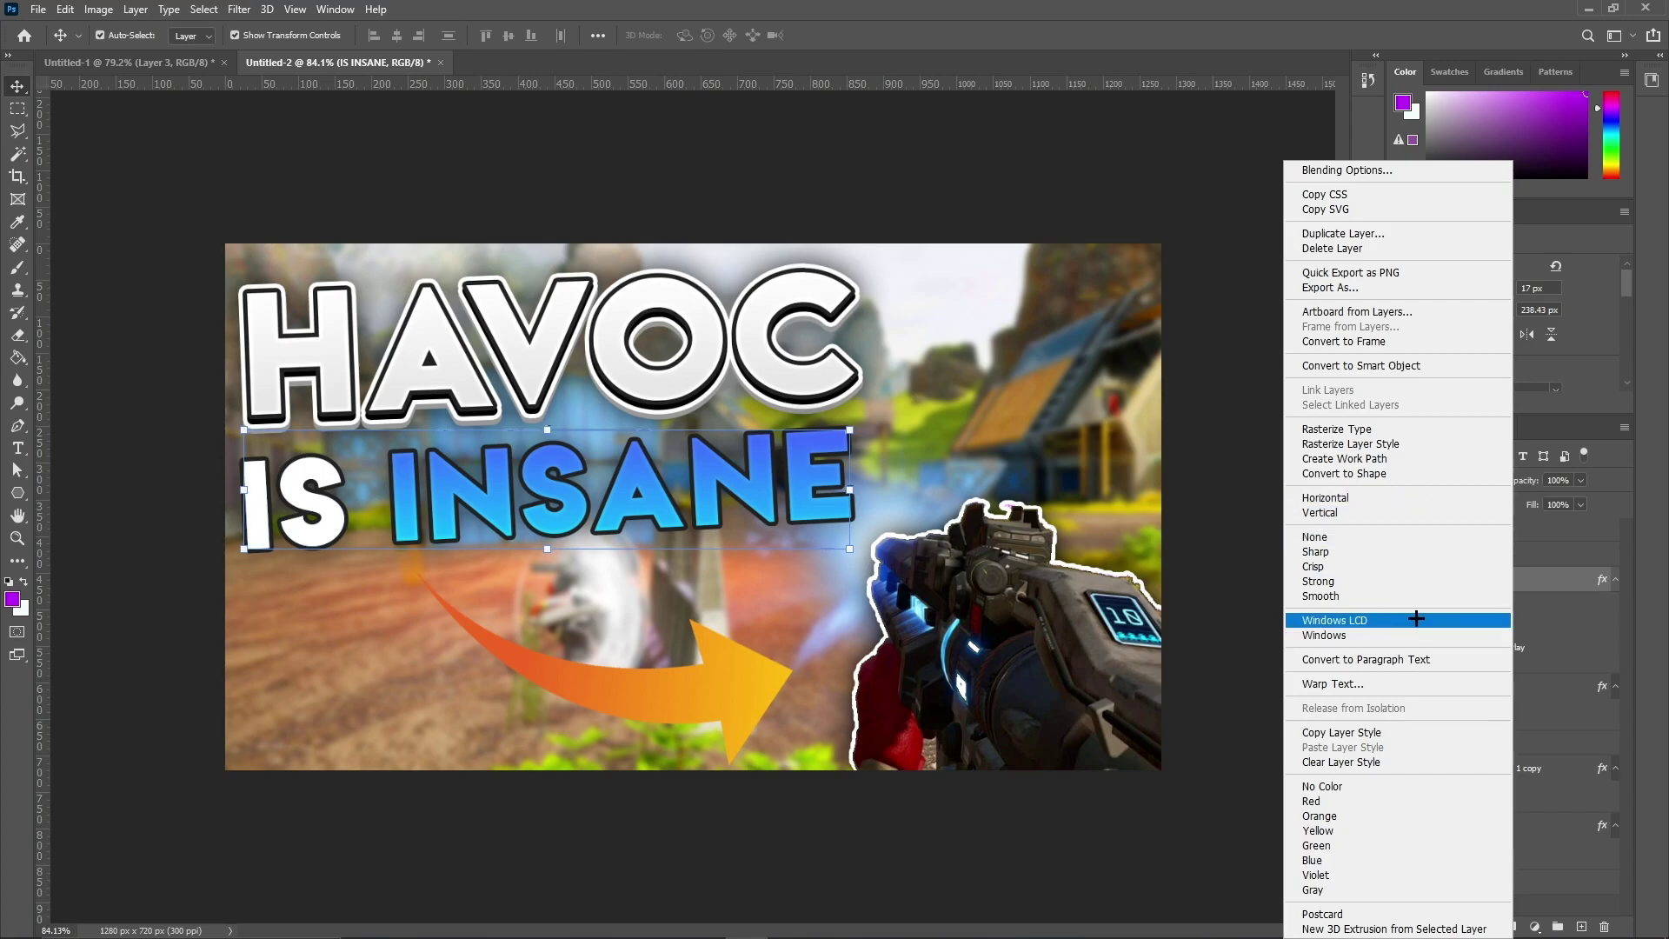
pyautogui.click(1380, 737)
pyautogui.click(1519, 527)
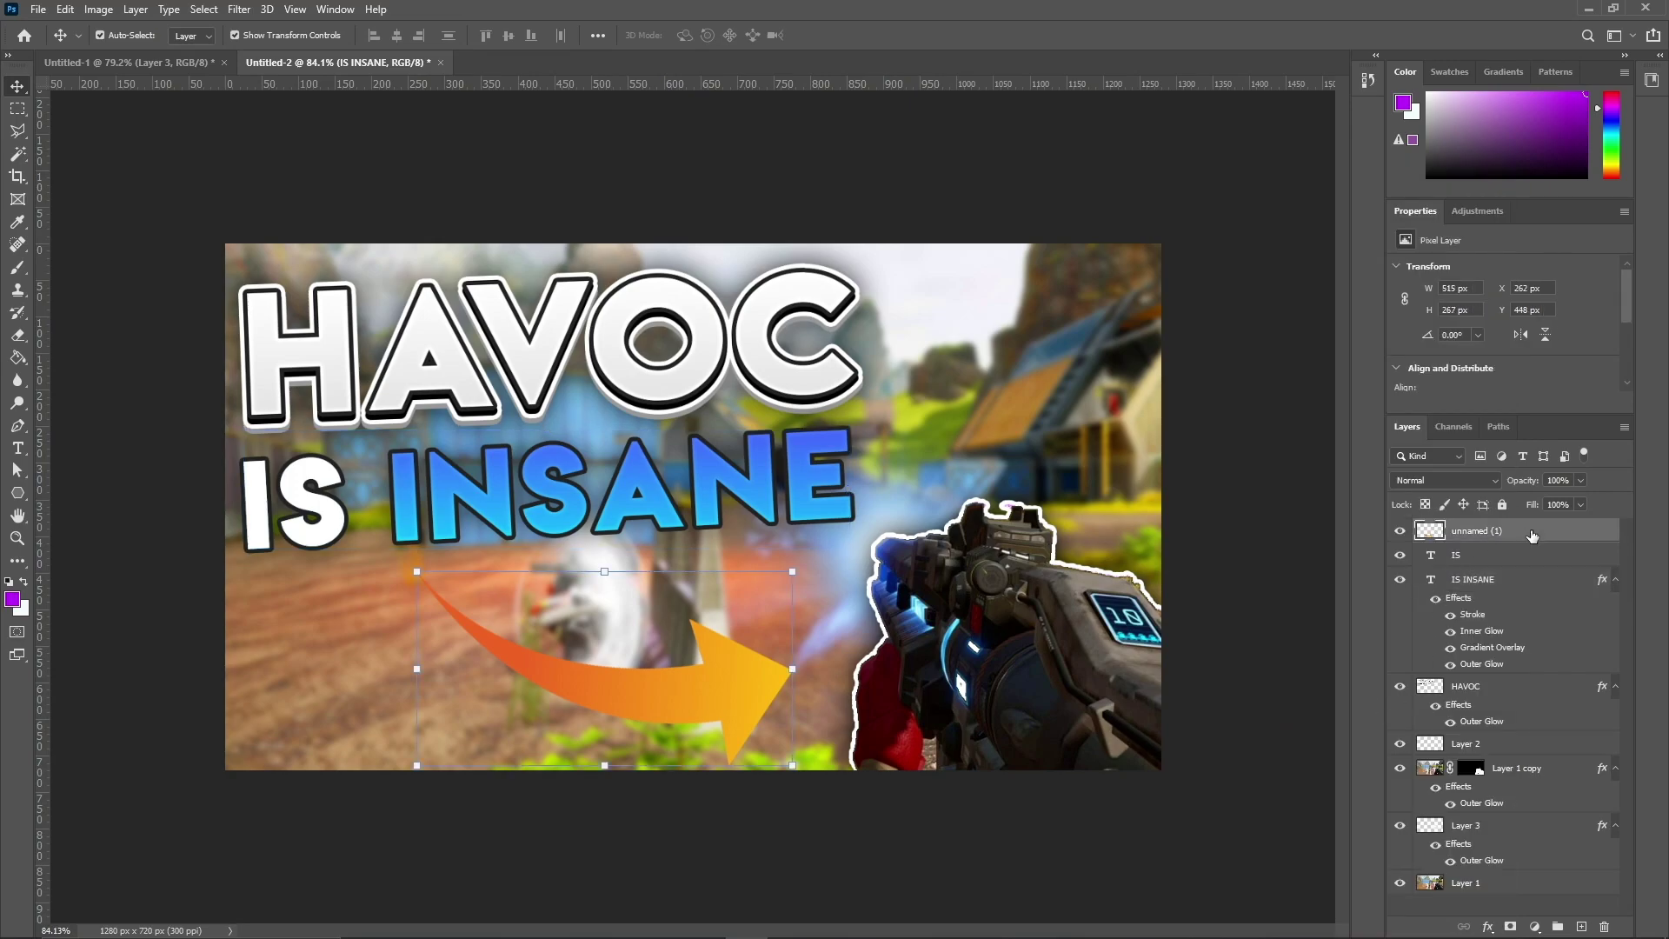
pyautogui.rightClick(1520, 527)
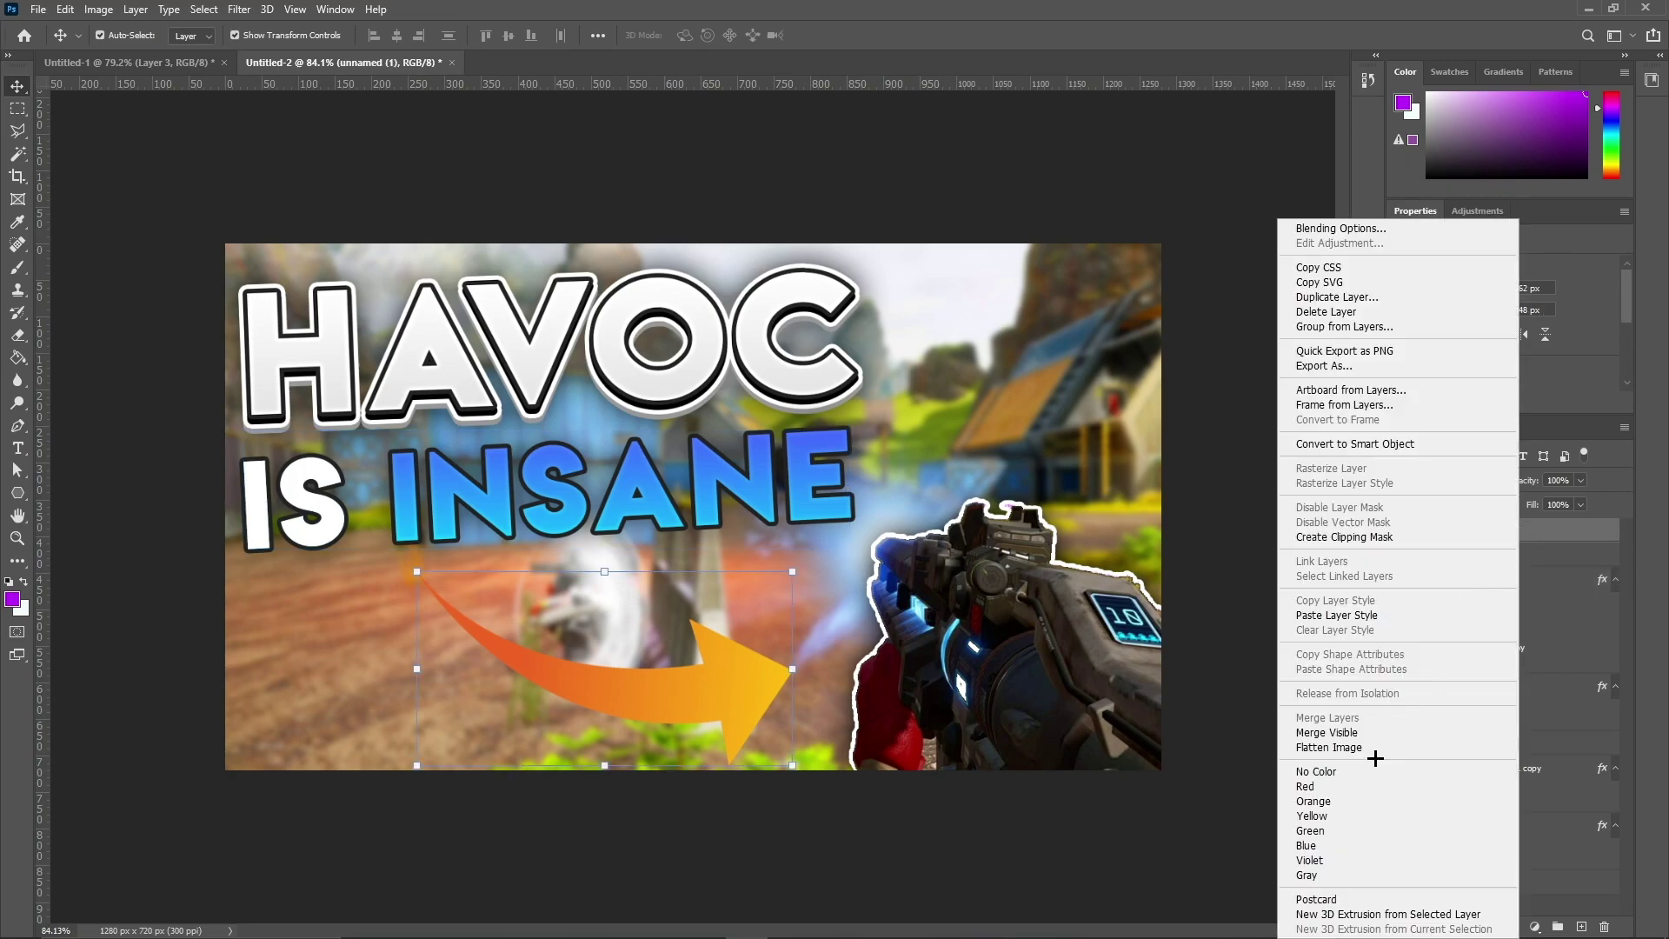
pyautogui.click(1360, 616)
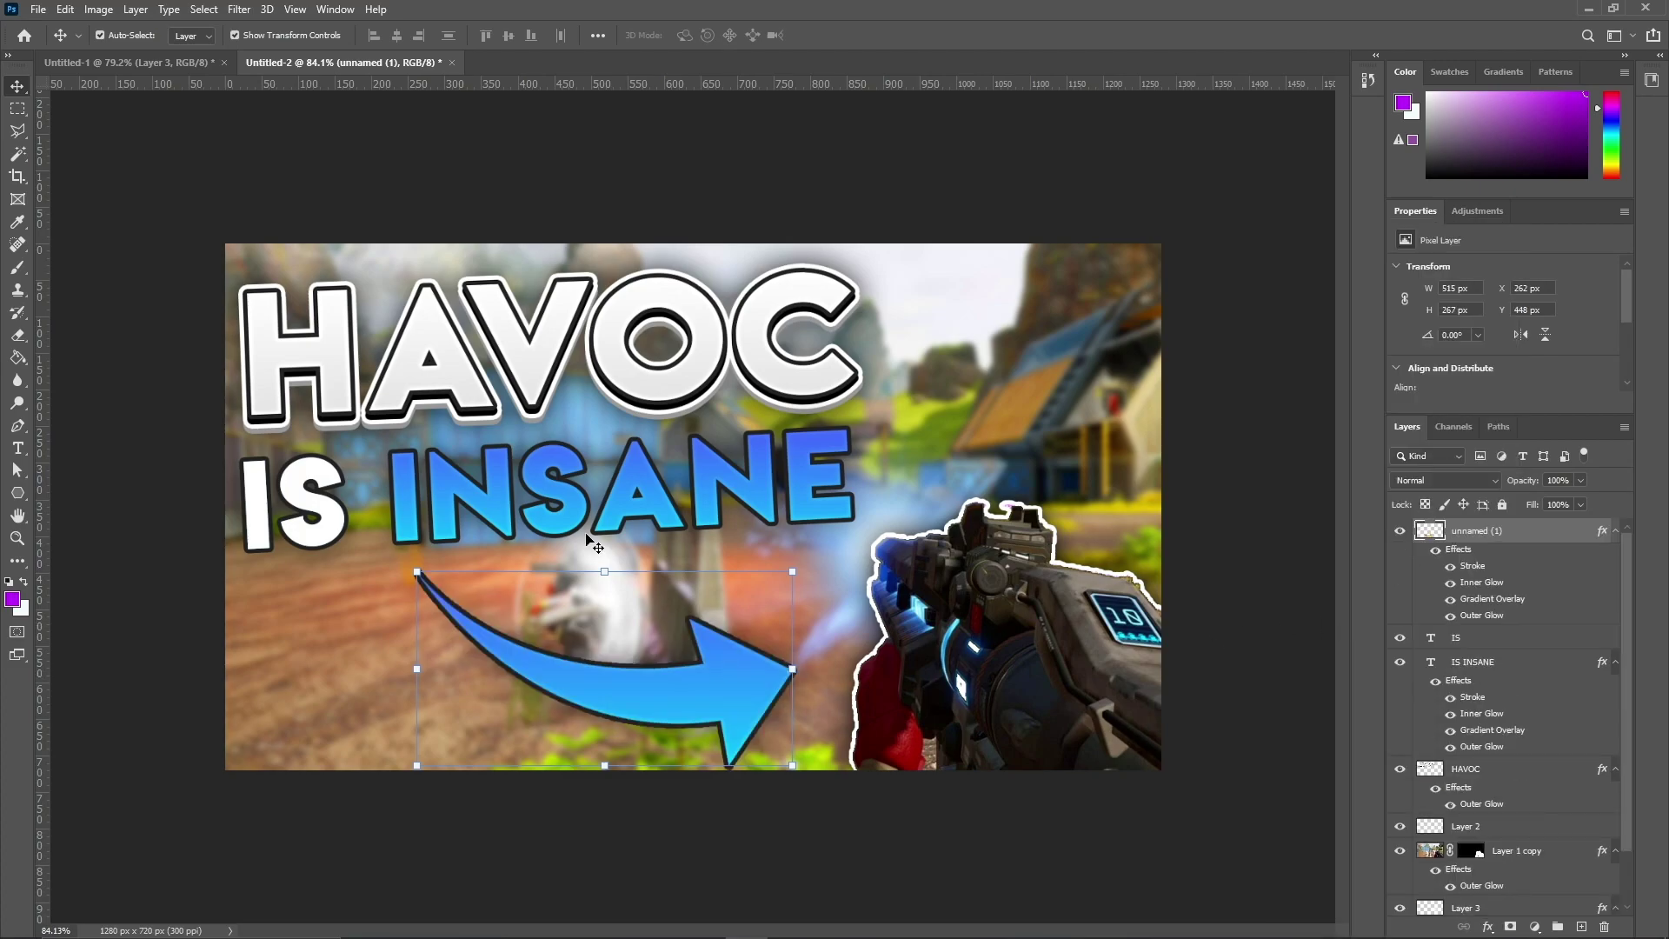
pyautogui.click(18, 108)
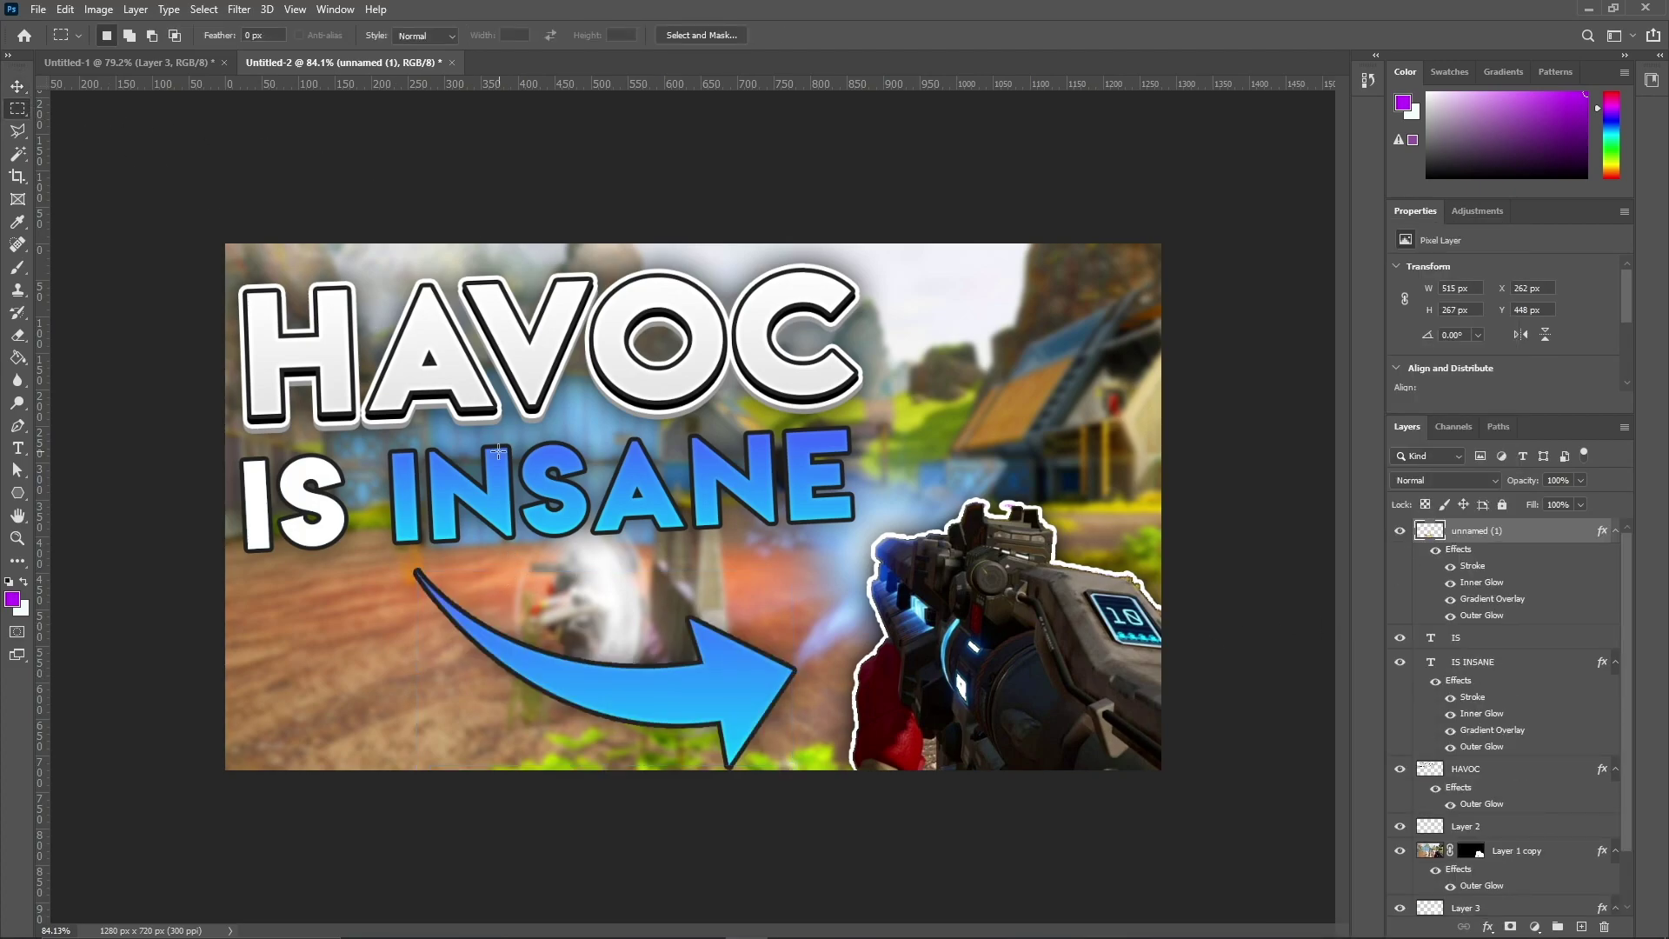
pyautogui.scroll(-15, 668, 675)
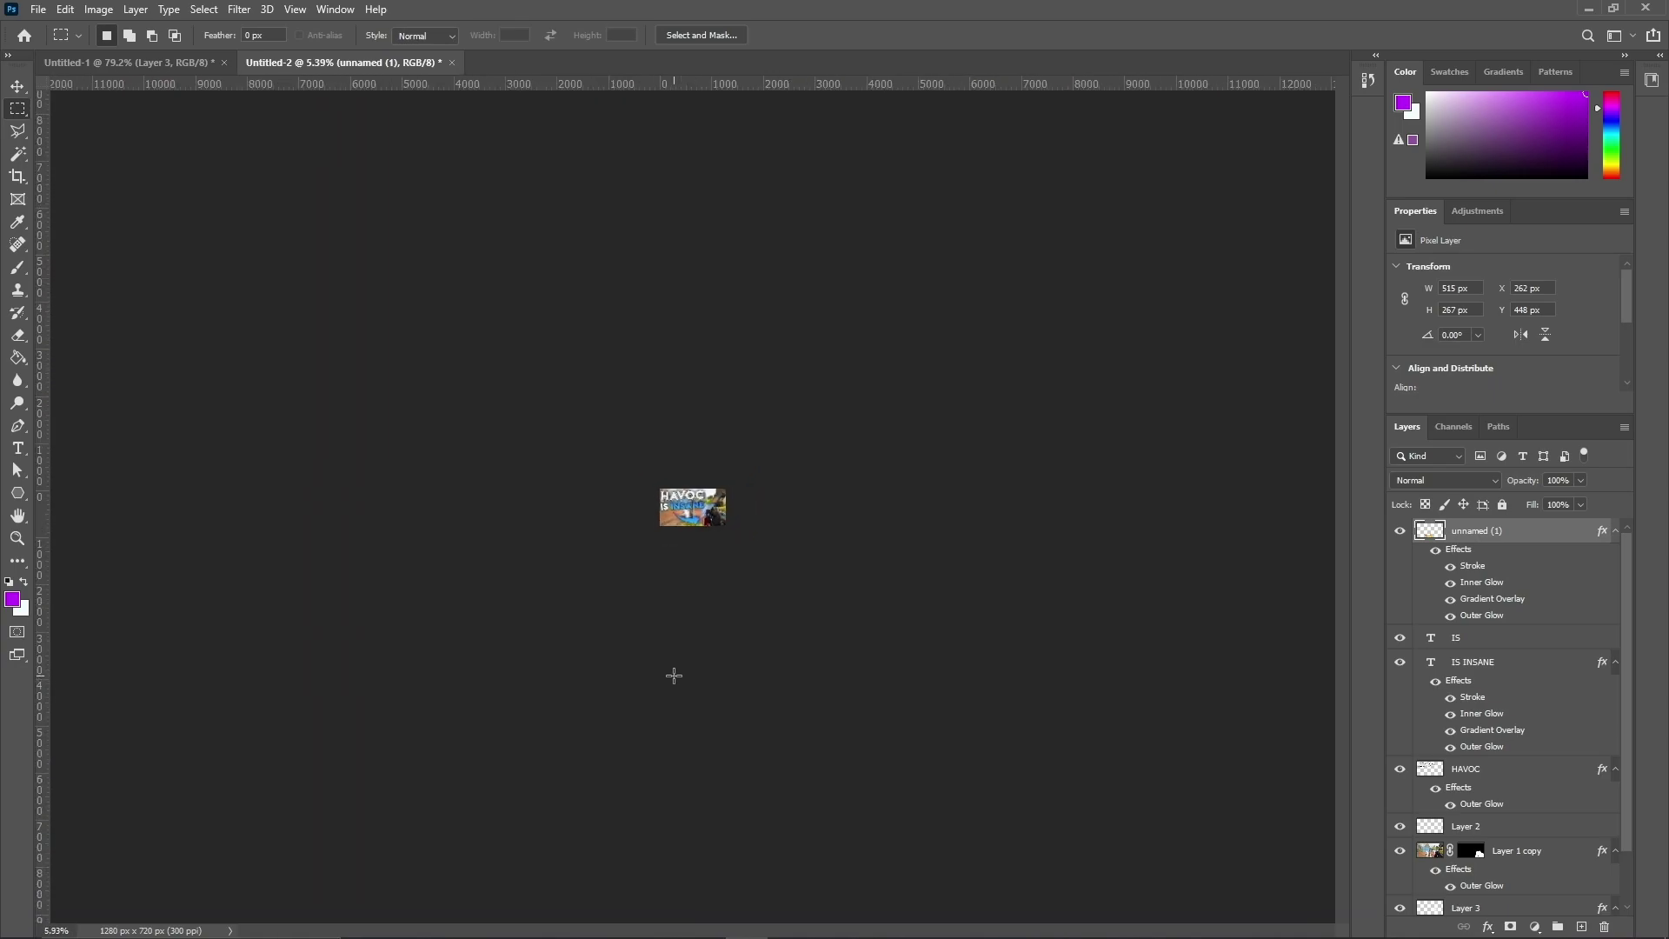
pyautogui.scroll(8, 630, 448)
pyautogui.scroll(4, 630, 448)
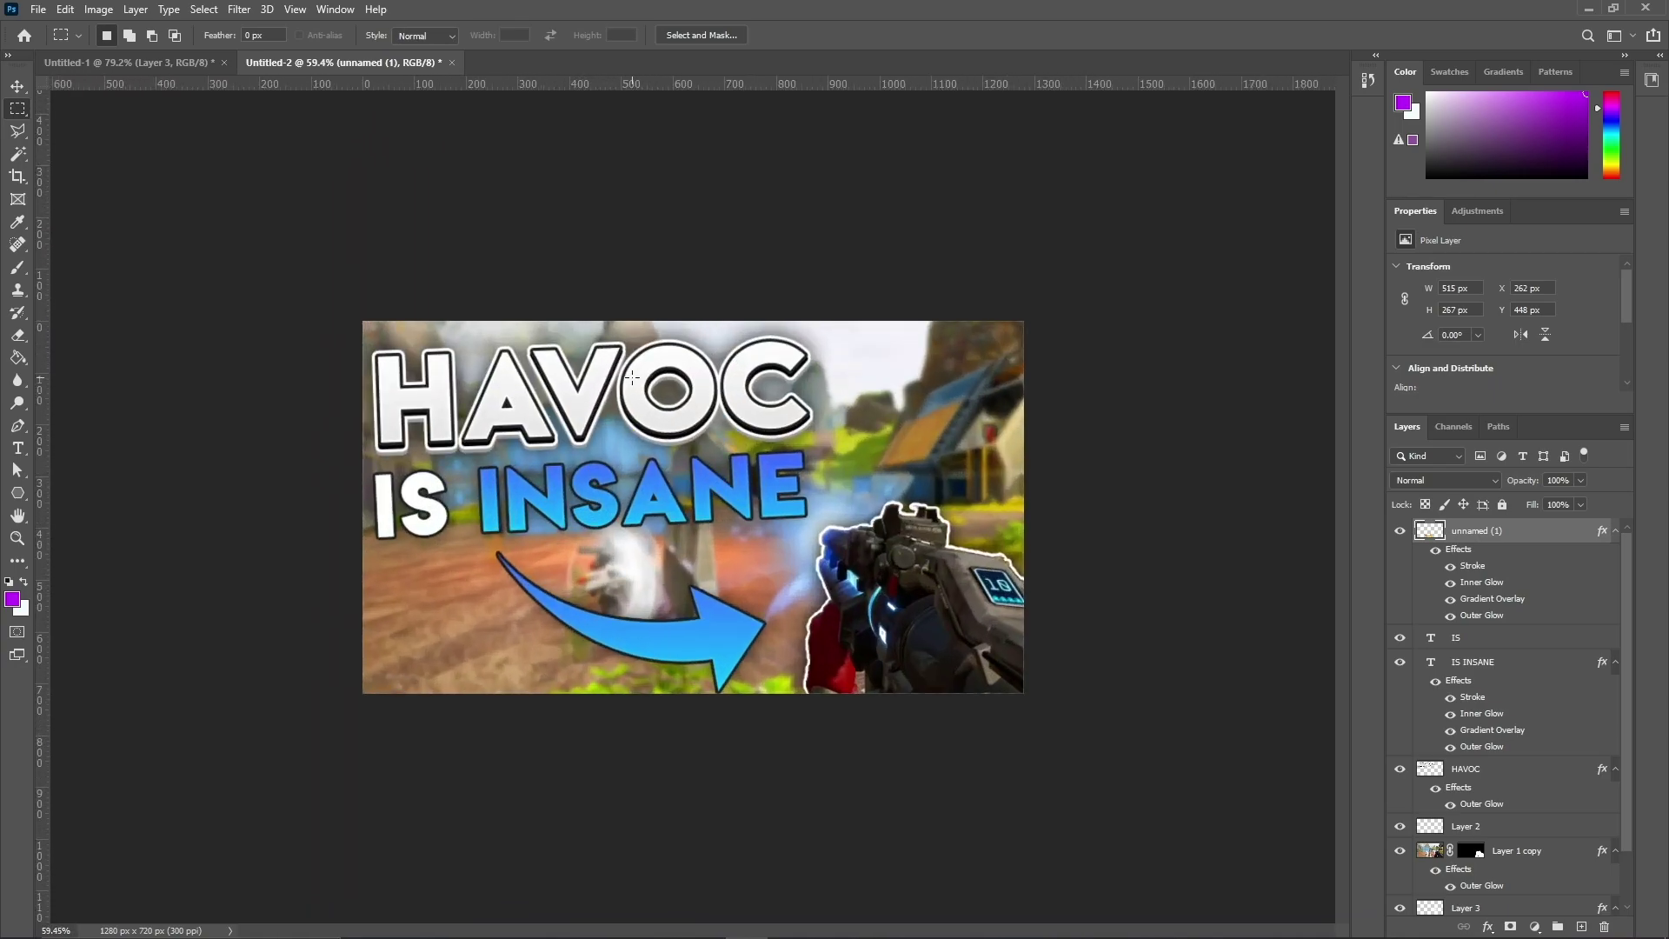